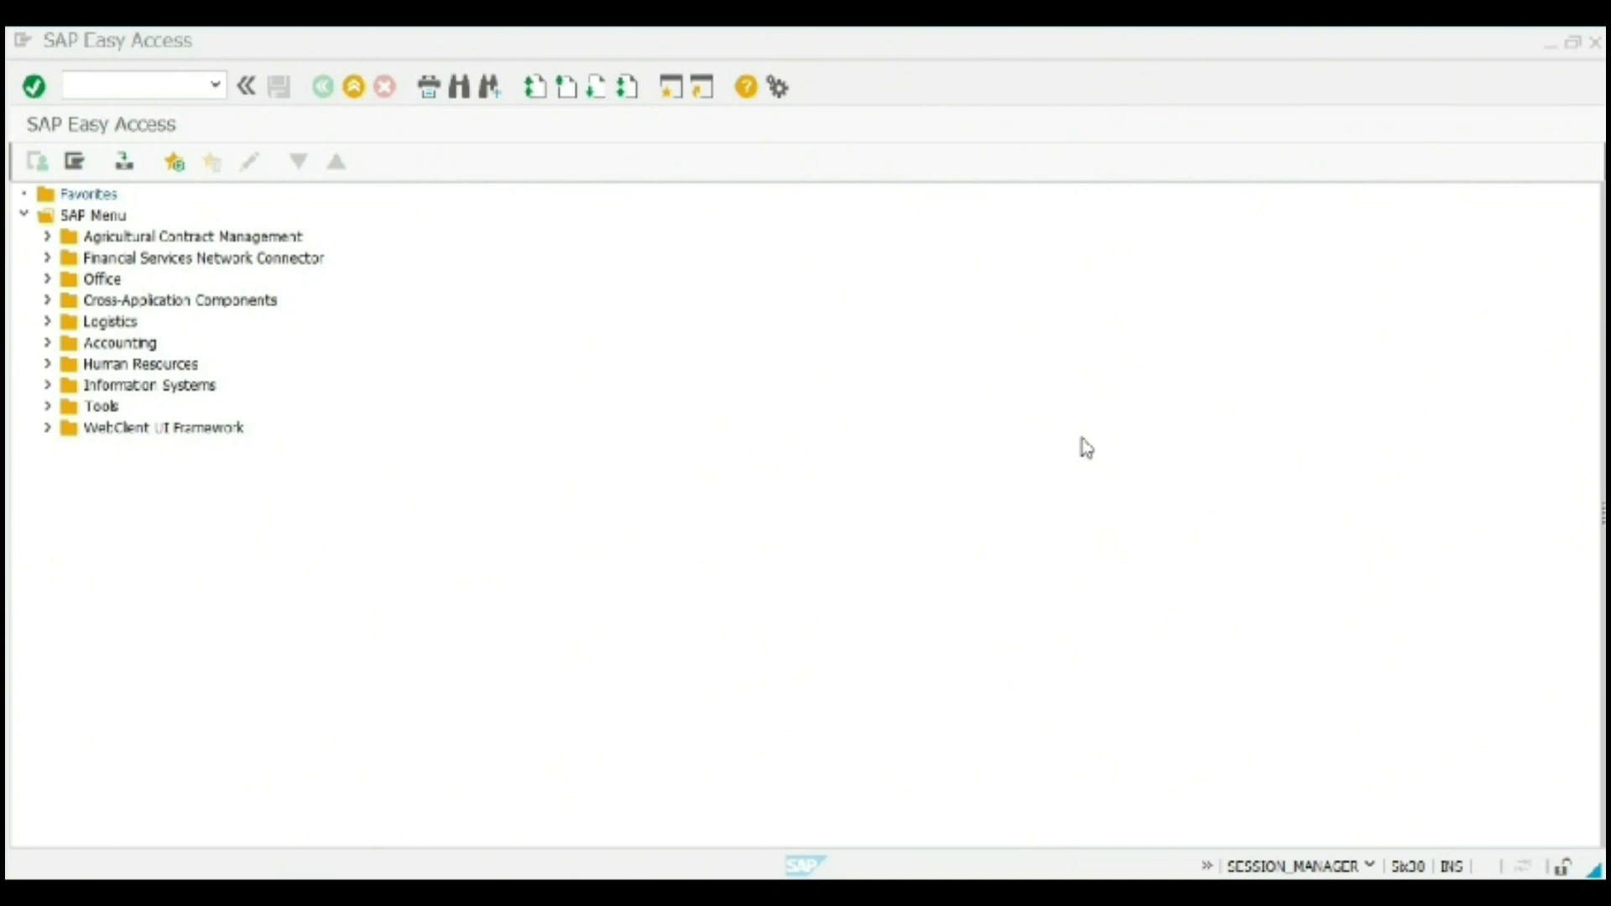
# Open the FB60 Invoice transaction from the Document Entry folder of Accounts Payable in Financial Accounting
pyautogui.click(762, 849)
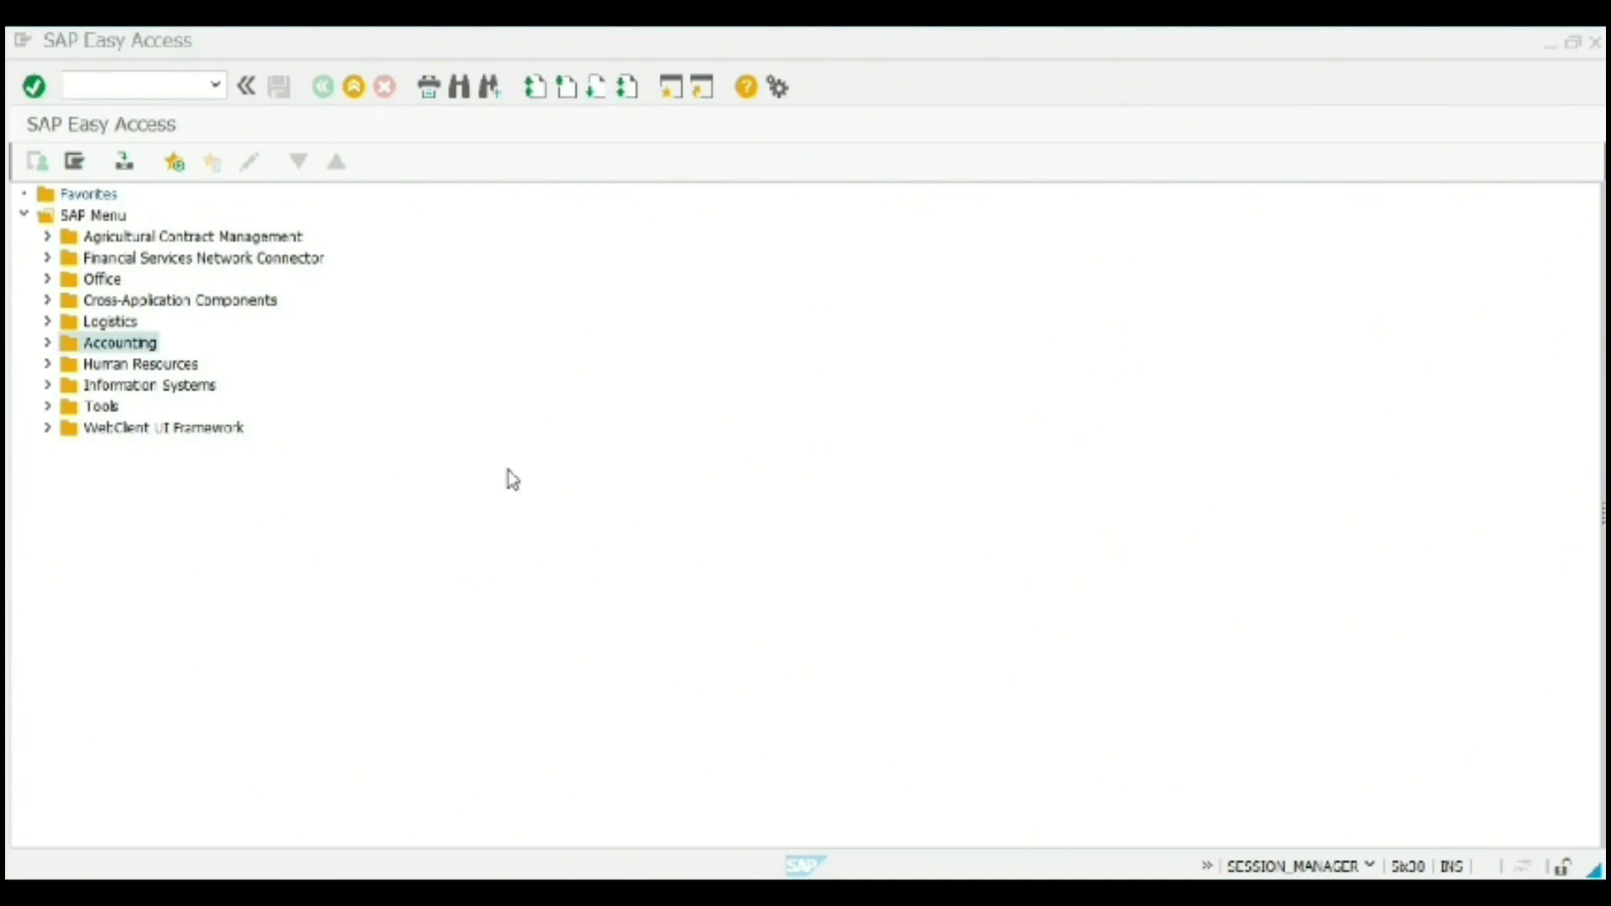
pyautogui.click(48, 343)
pyautogui.click(72, 364)
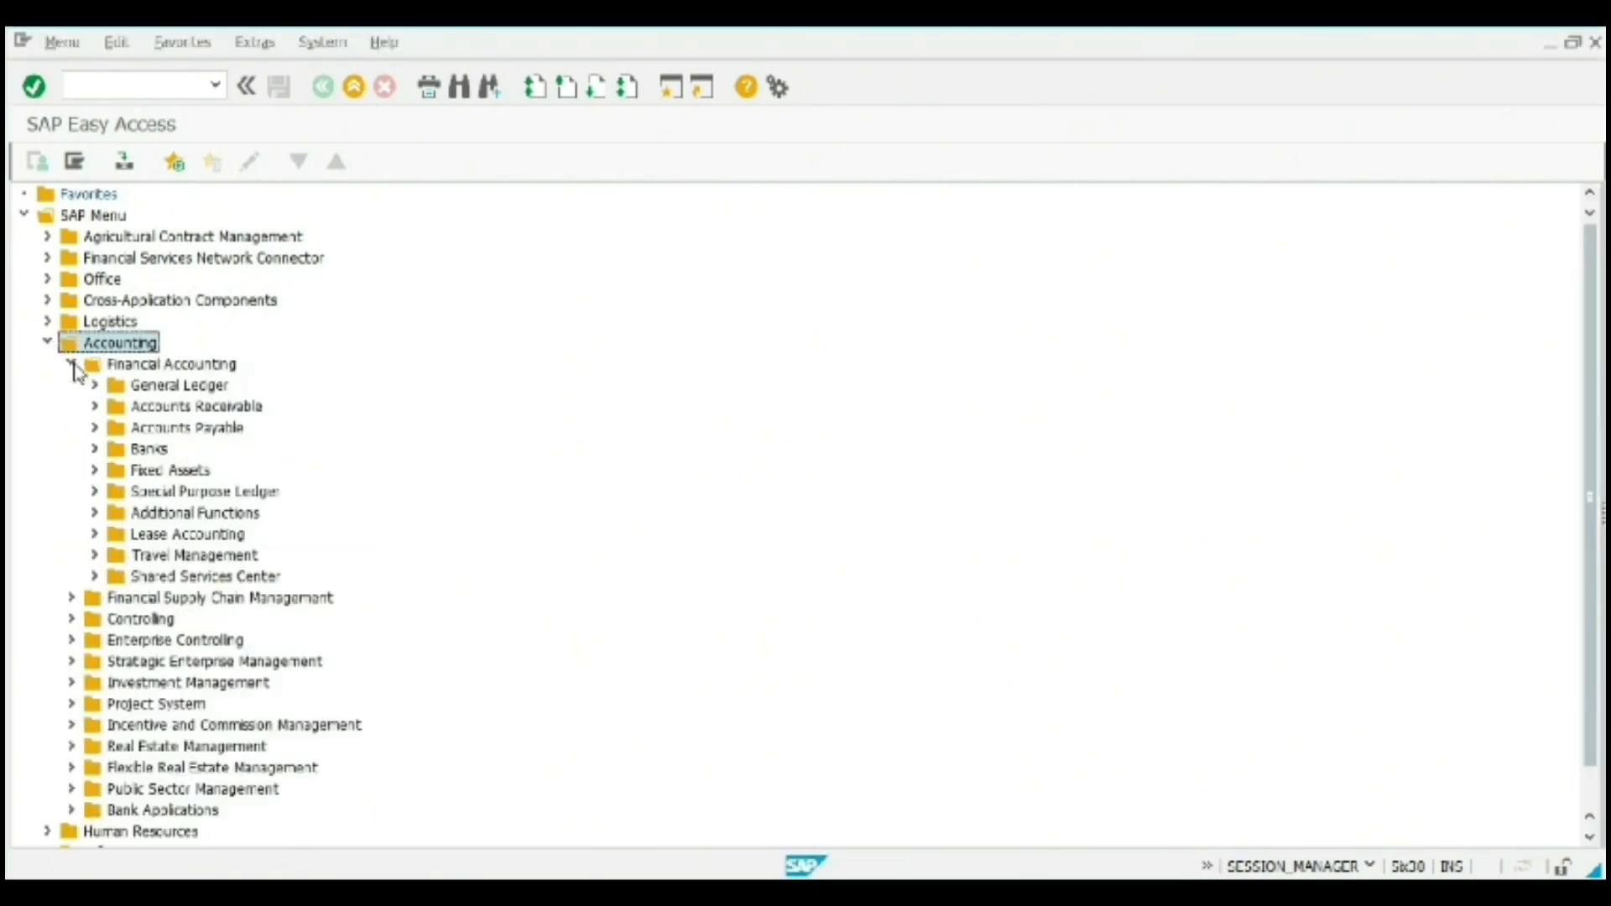
pyautogui.click(94, 428)
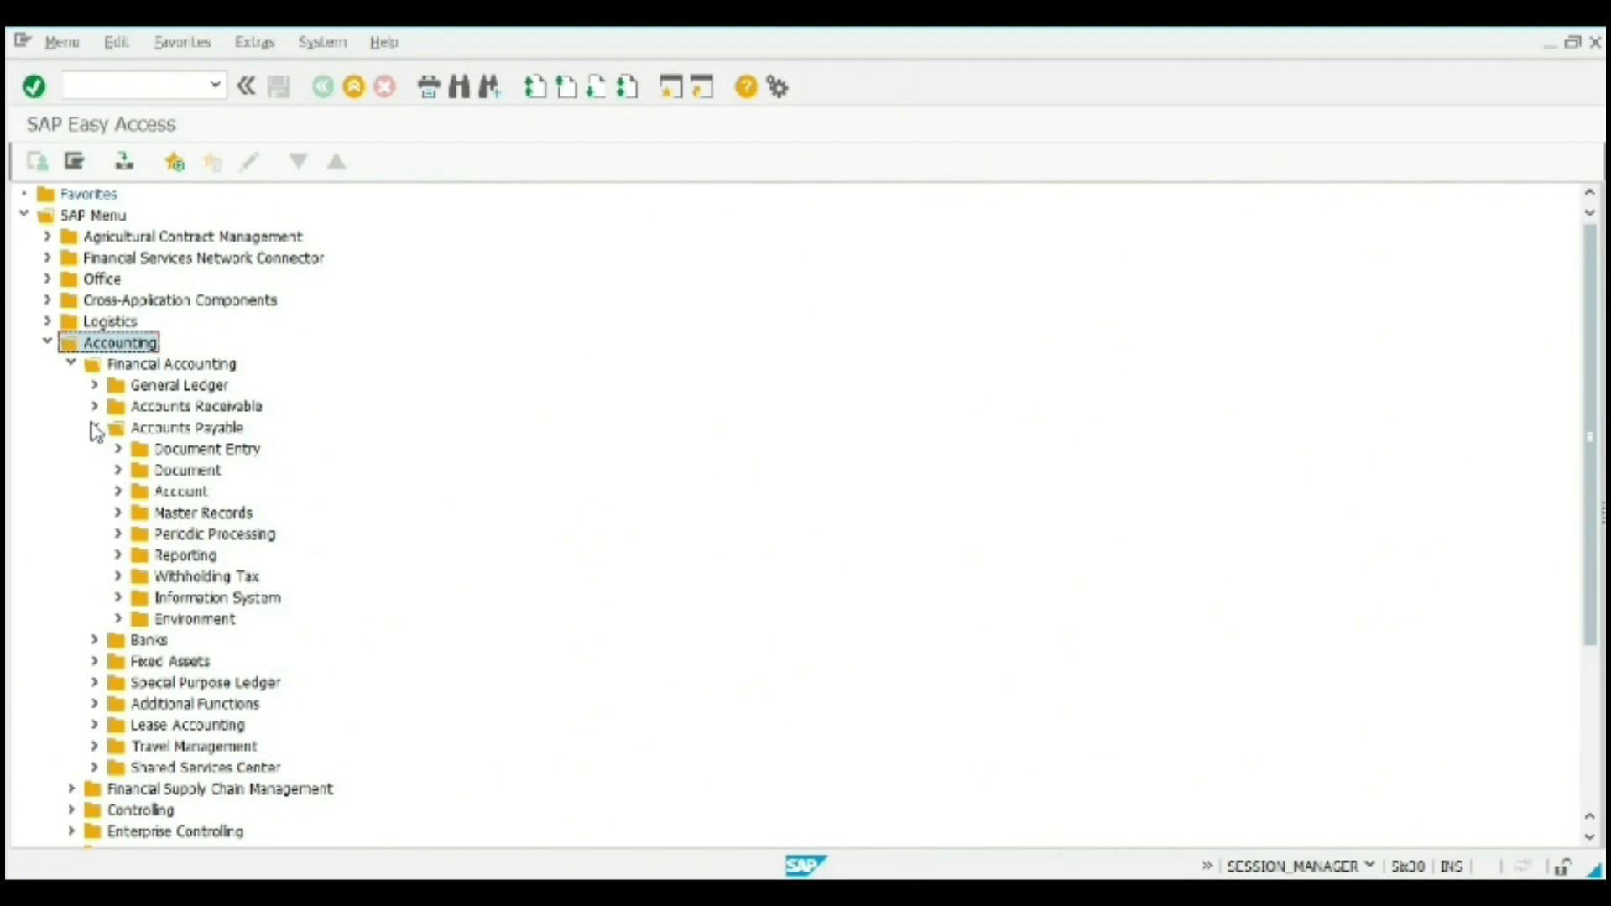
pyautogui.click(118, 449)
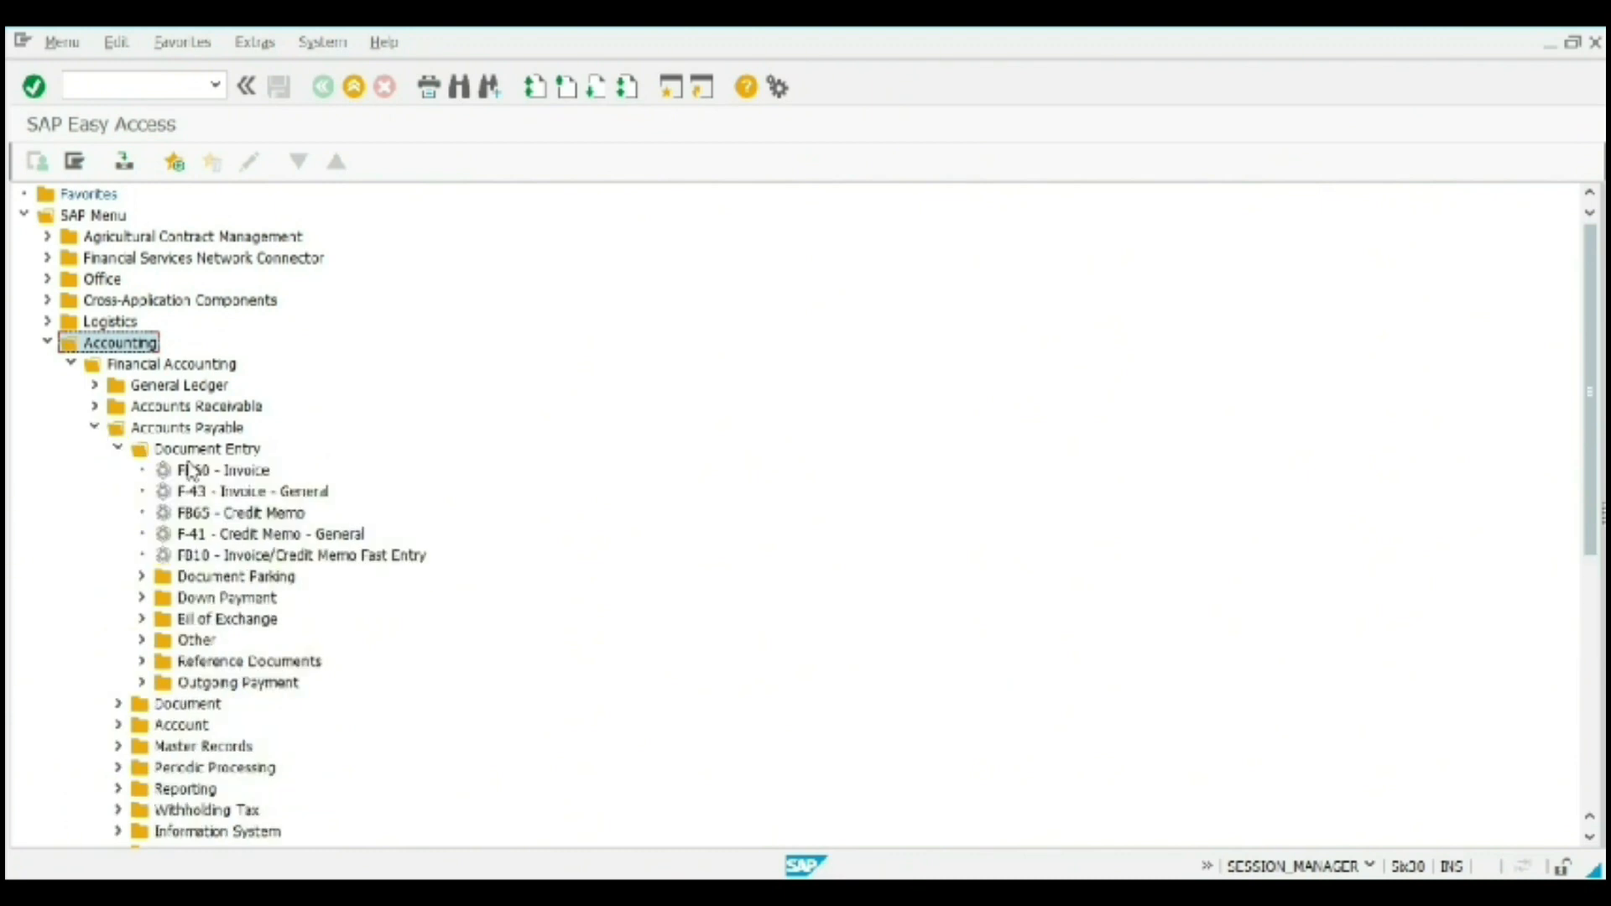
pyautogui.doubleClick(222, 470)
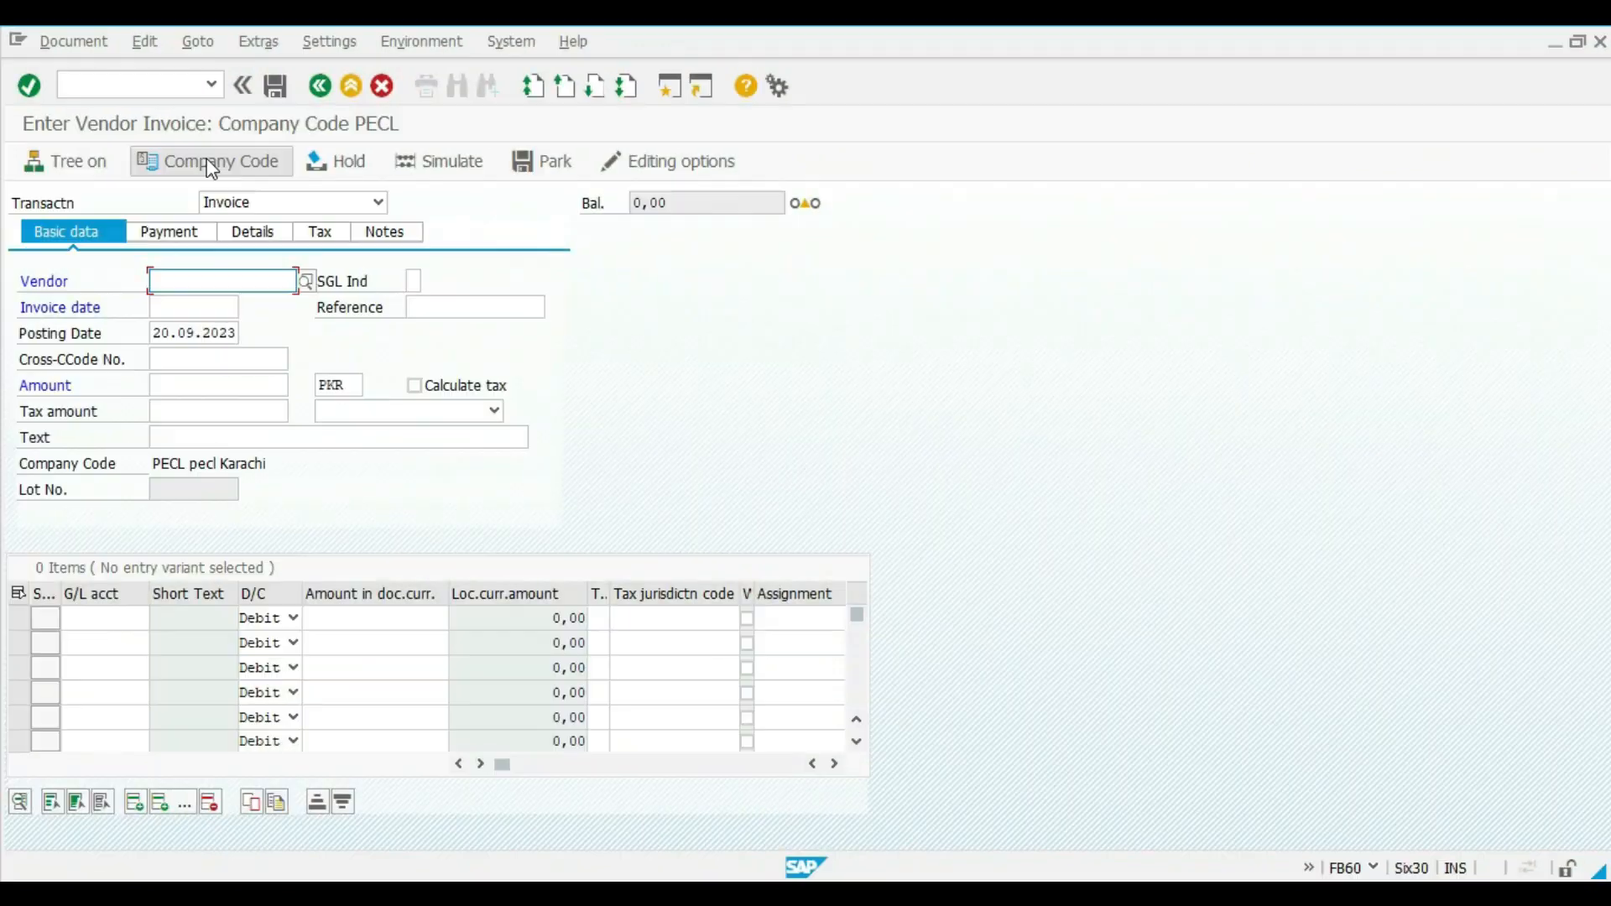
# Confirm company code PECL and look up the vendor Universal Automation for the invoice
pyautogui.click(212, 163)
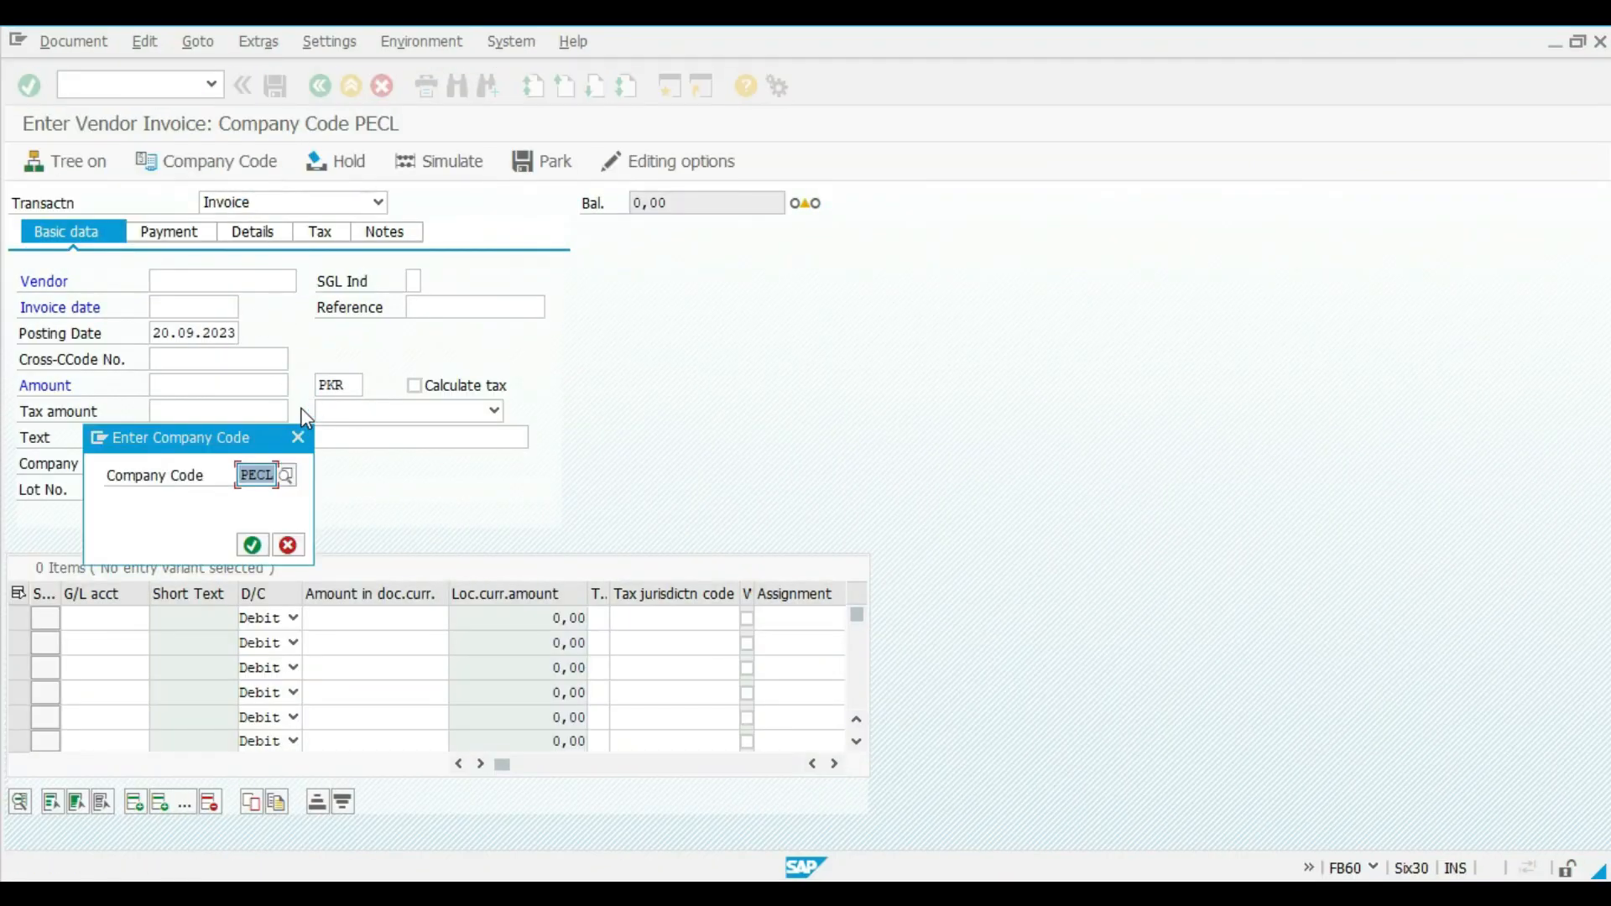
pyautogui.click(252, 545)
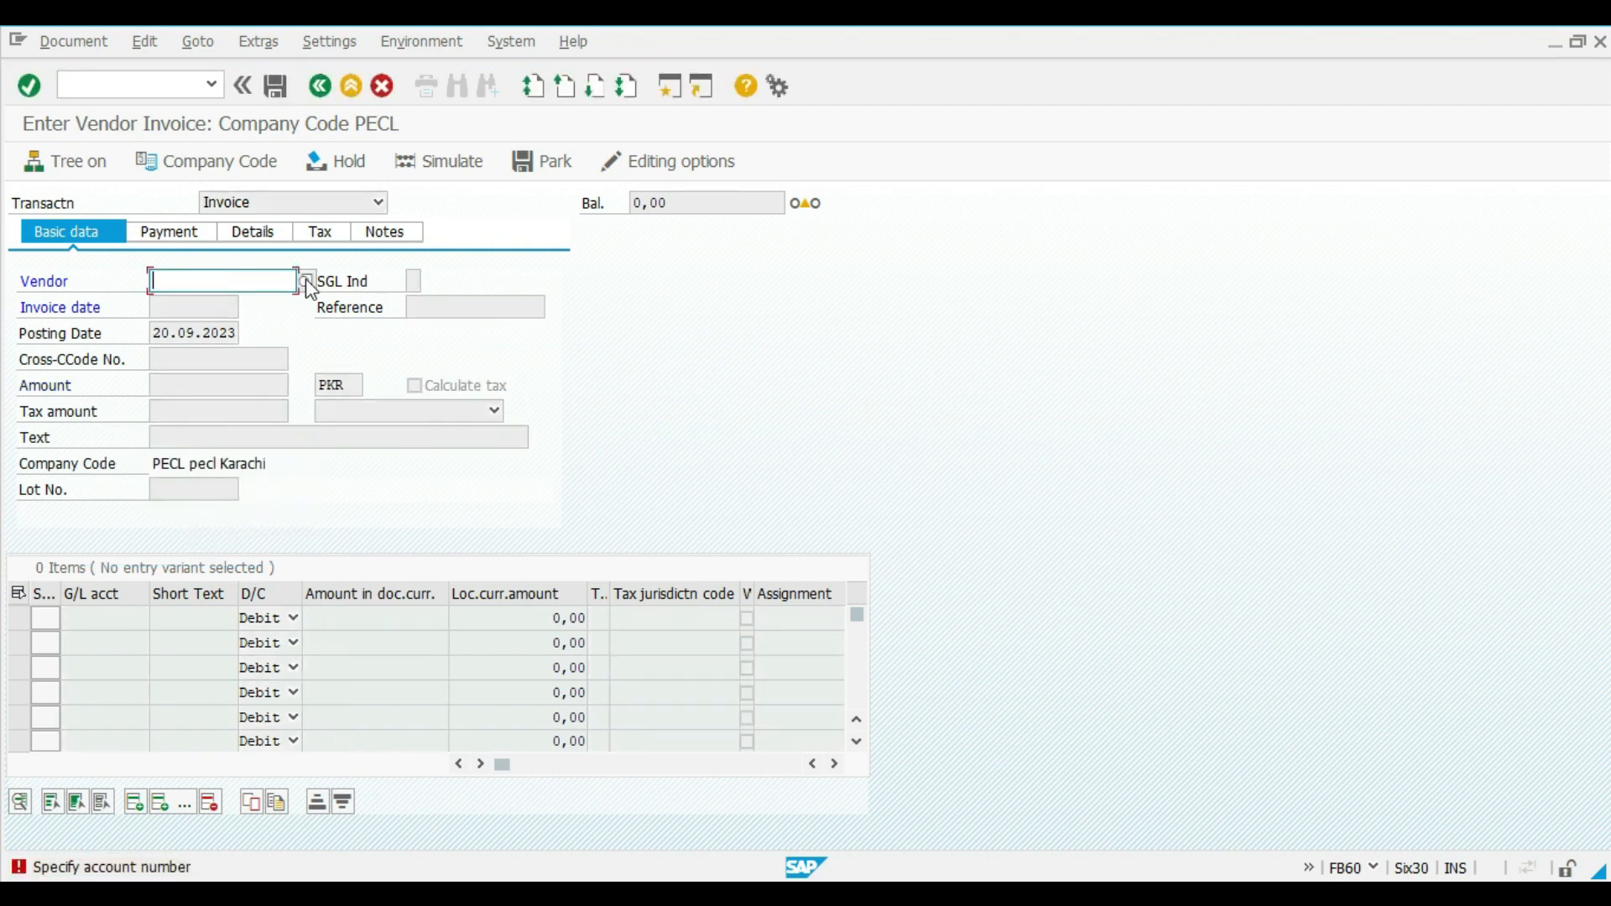
pyautogui.click(308, 282)
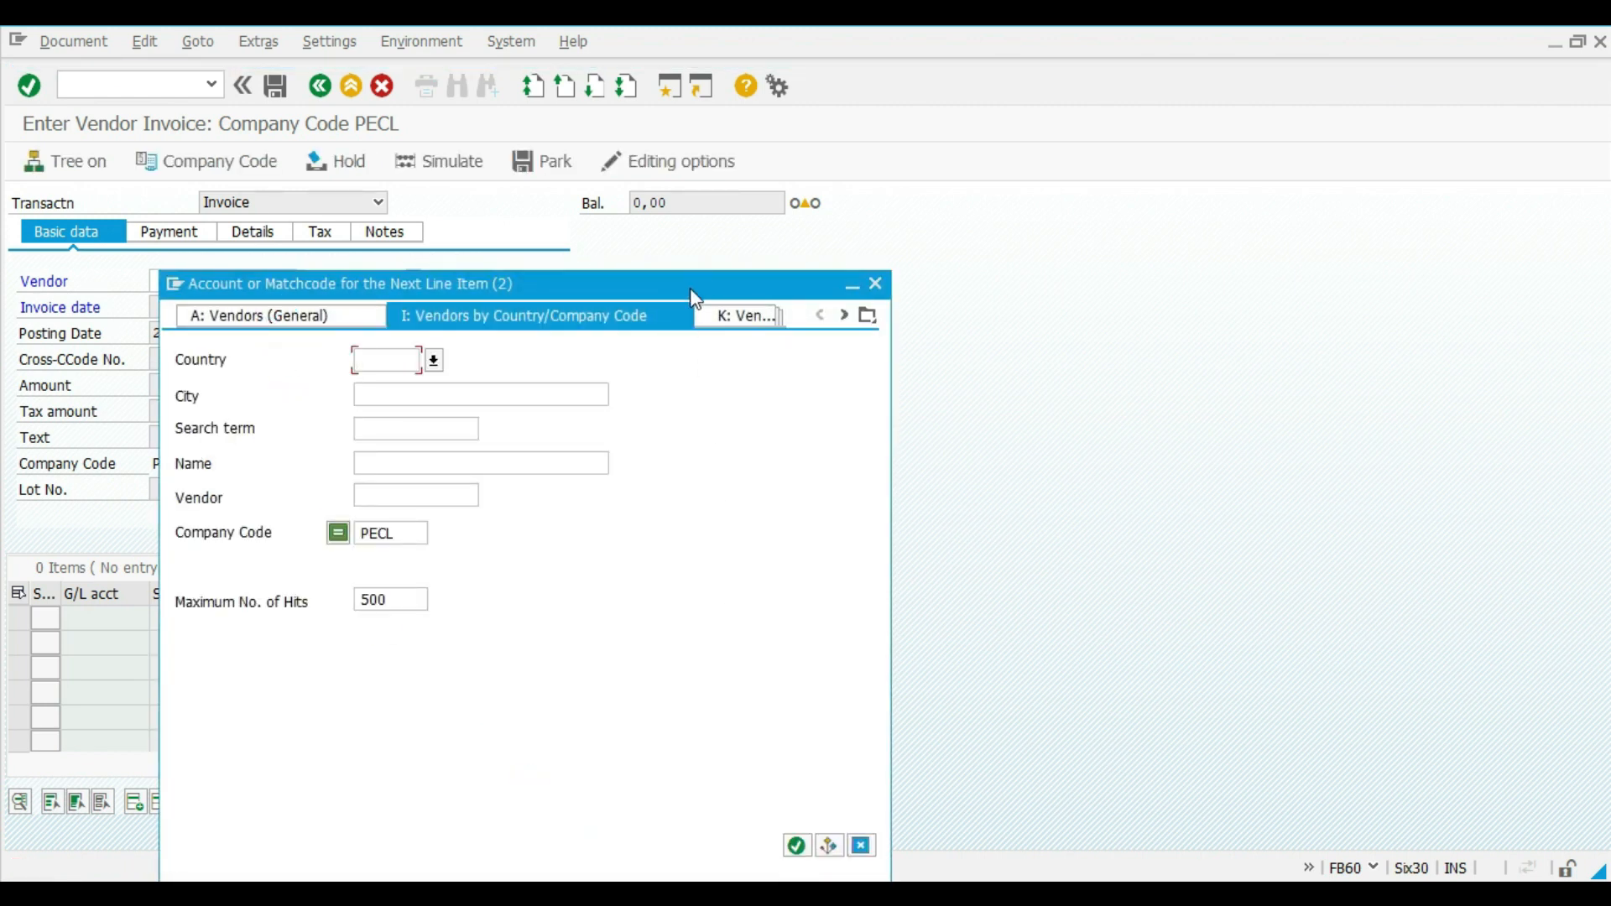
pyautogui.moveTo(690, 288); pyautogui.dragTo(637, 165)
pyautogui.click(742, 721)
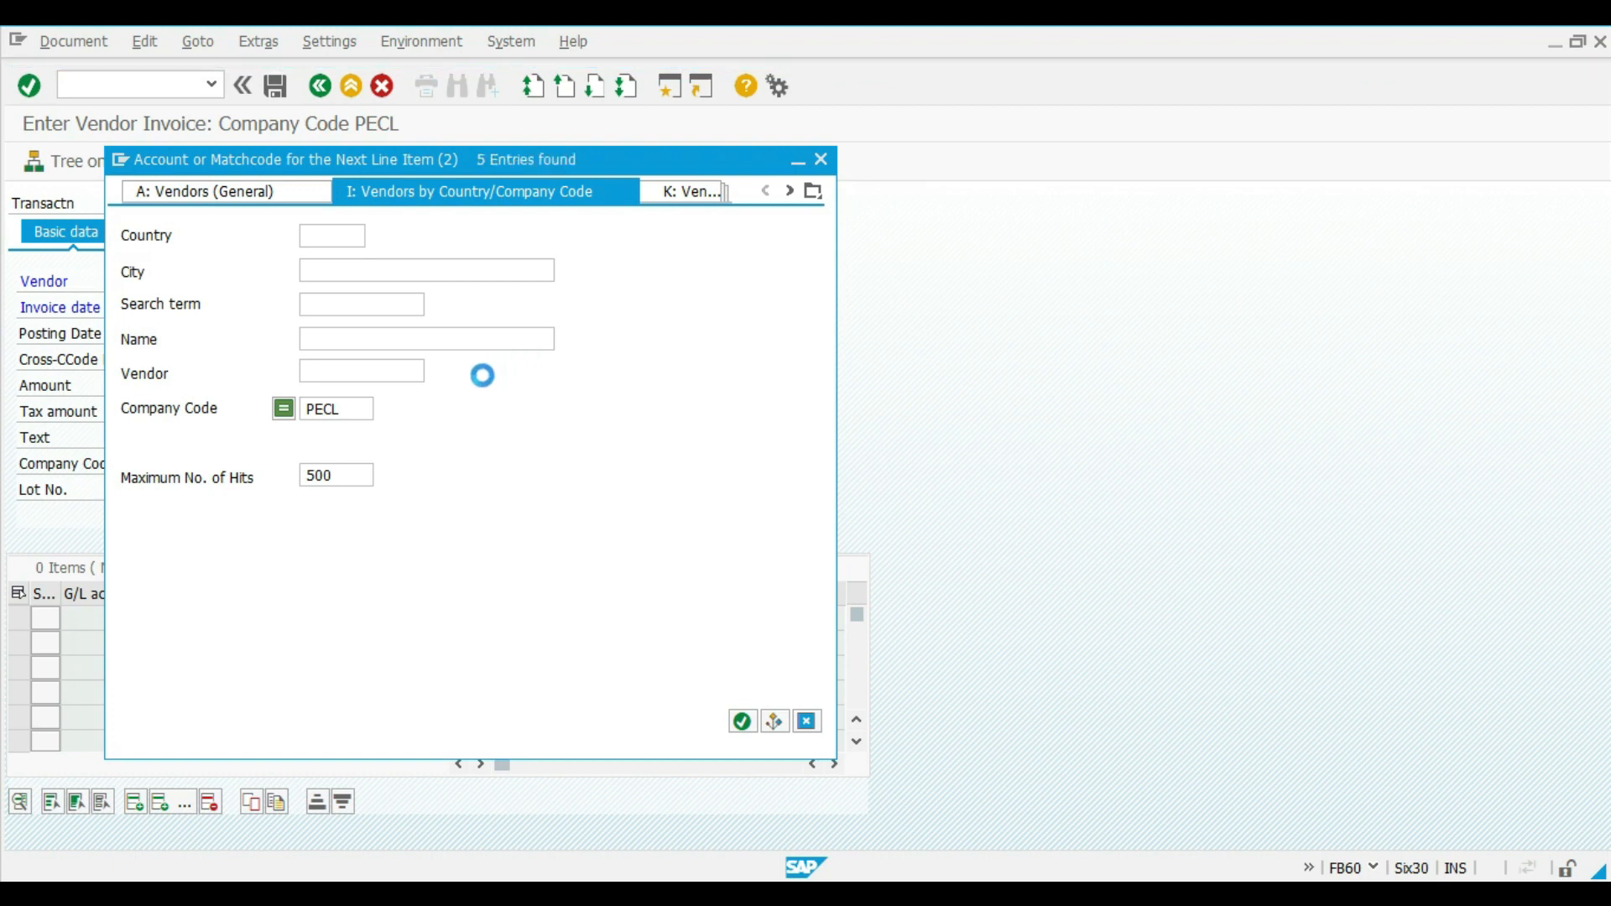
pyautogui.doubleClick(331, 311)
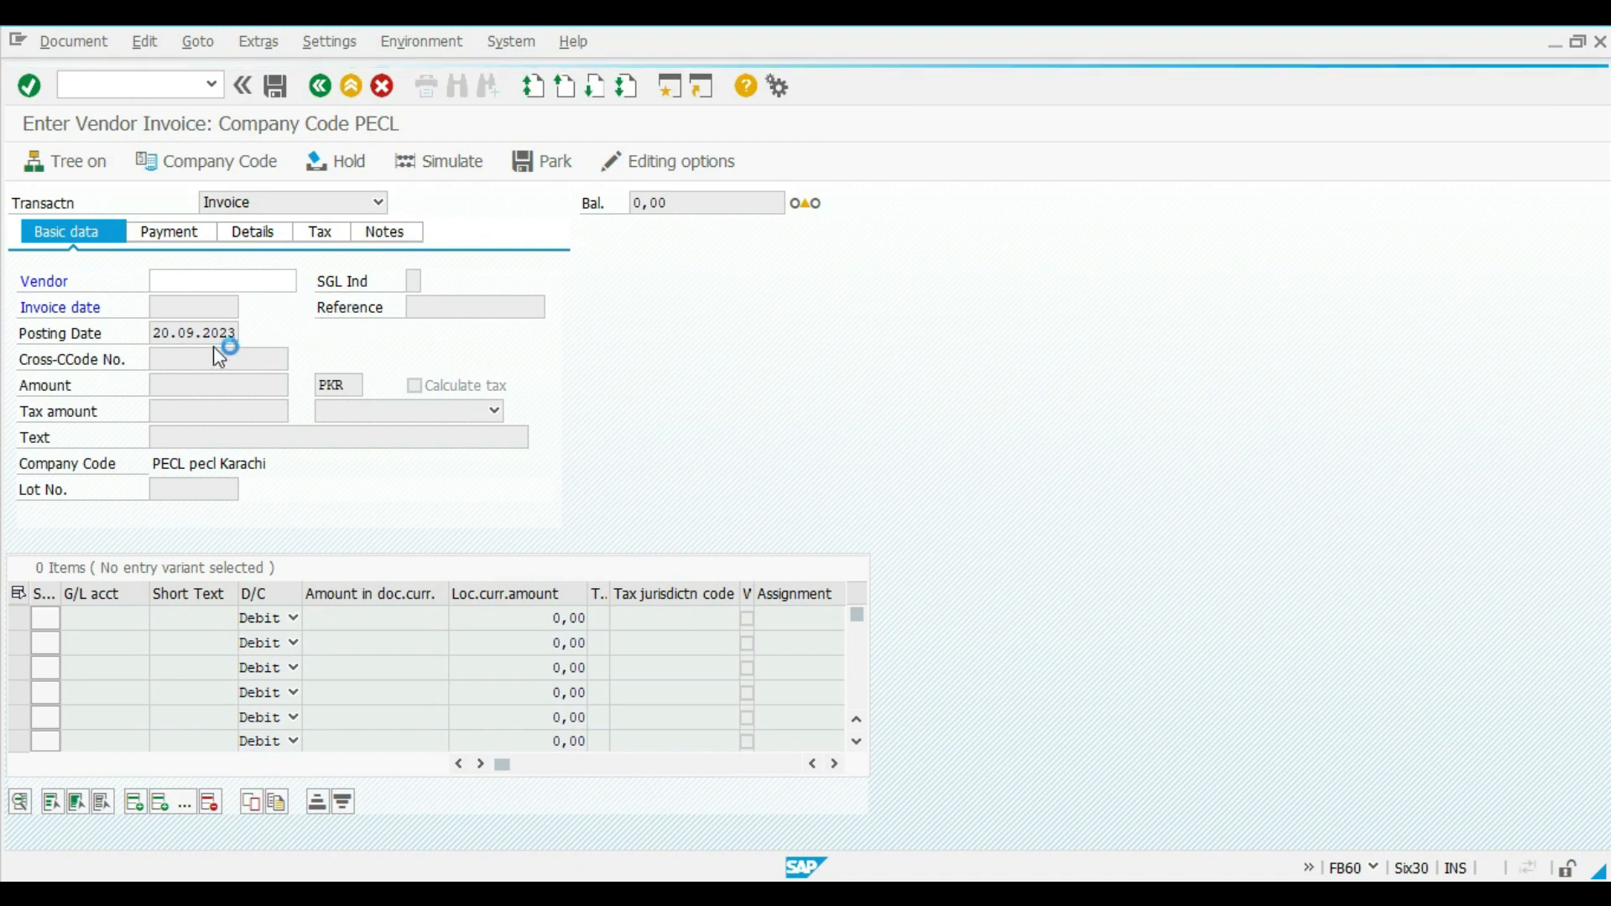
pyautogui.press('Return')
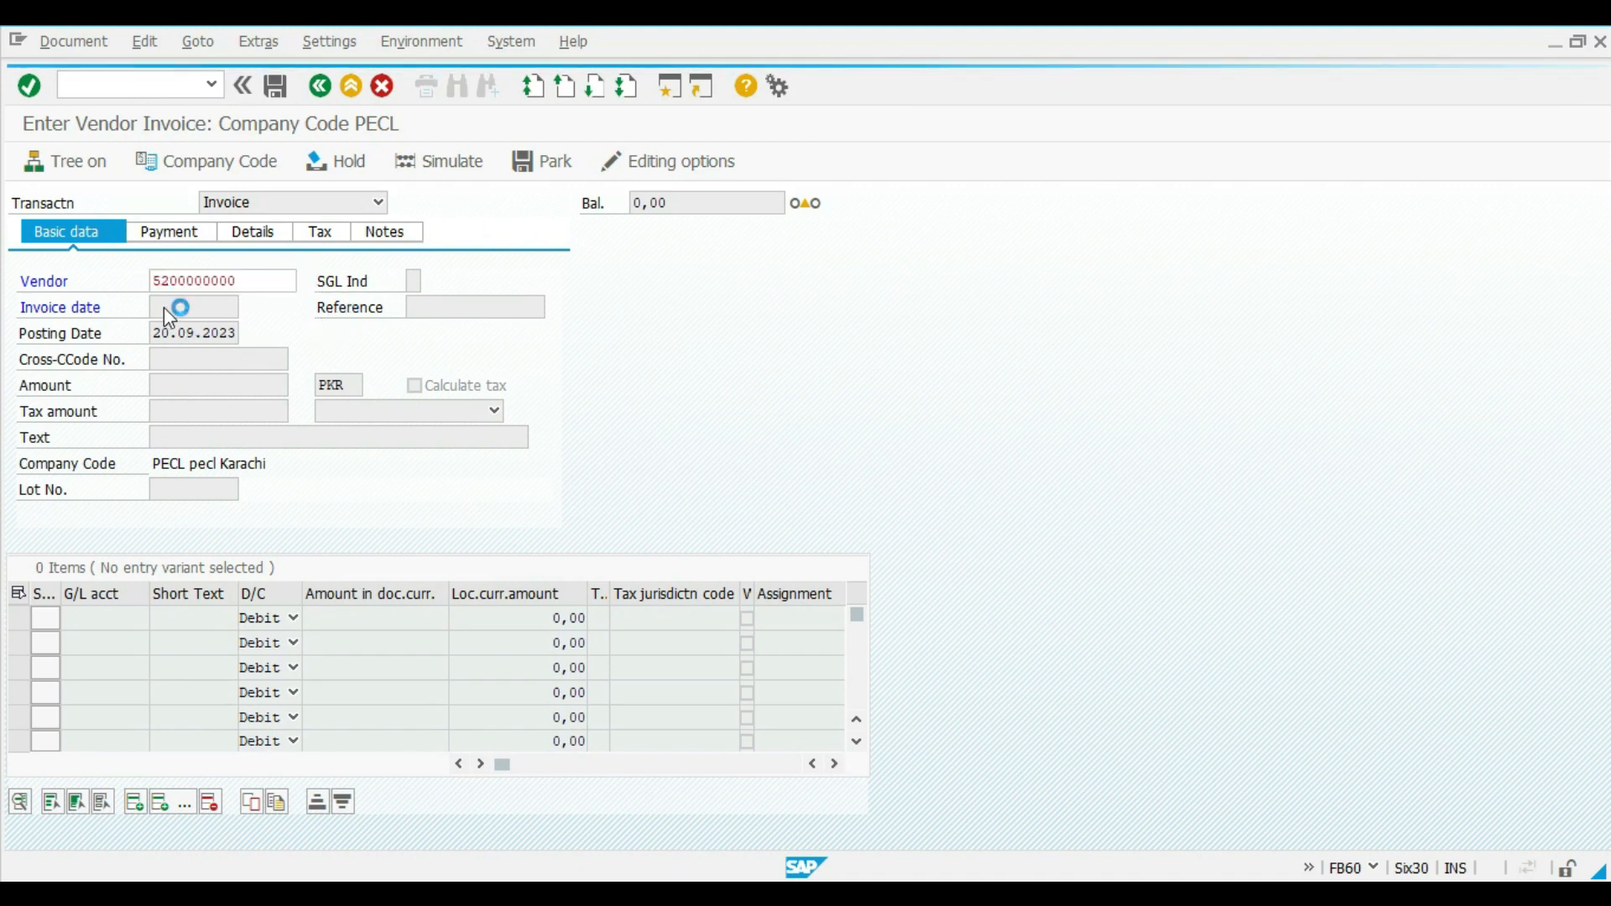
# Fill in the invoice header with invoice date 20.09.2023, amount 20000 PKR and the text "Purchase goods"
pyautogui.click(165, 307)
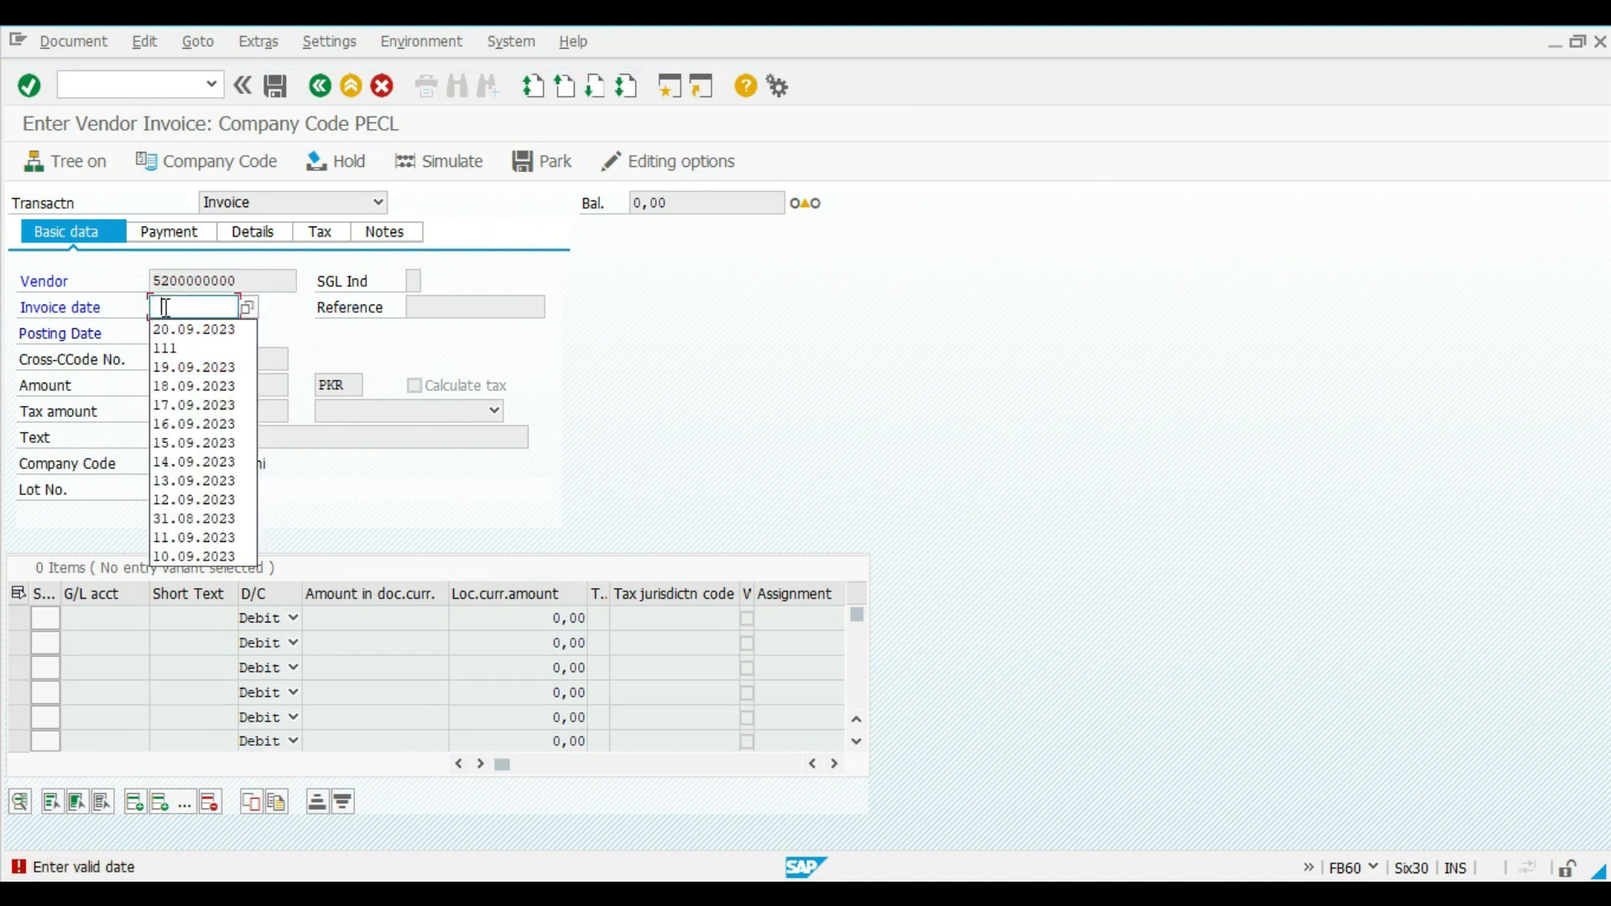
pyautogui.click(193, 330)
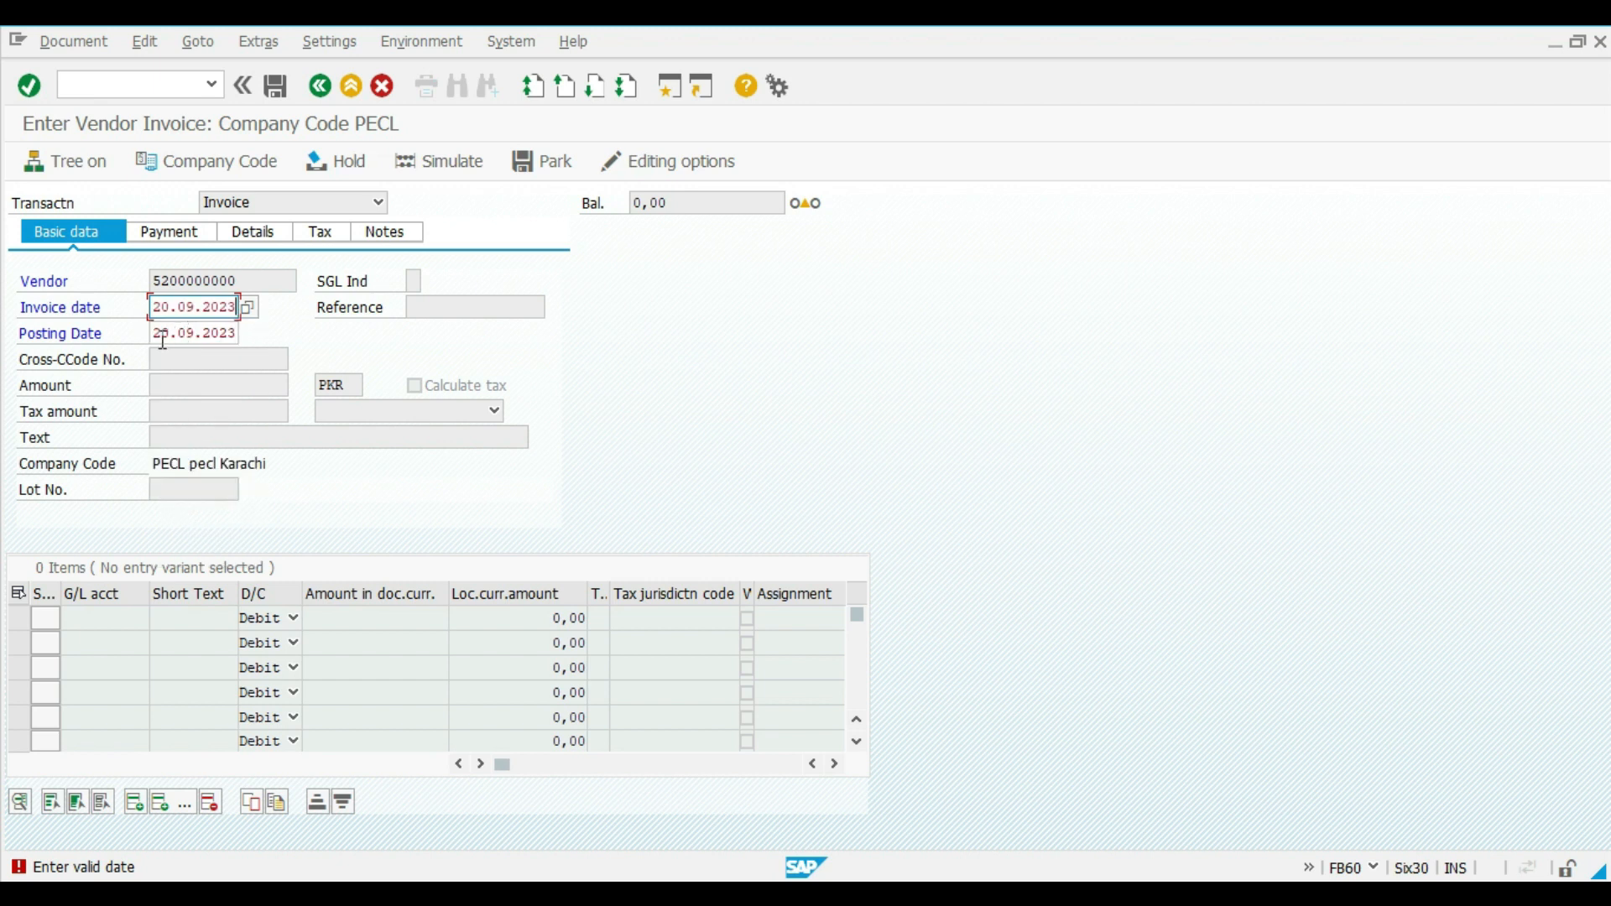
pyautogui.press('Return')
pyautogui.click(187, 383)
pyautogui.write('20000')
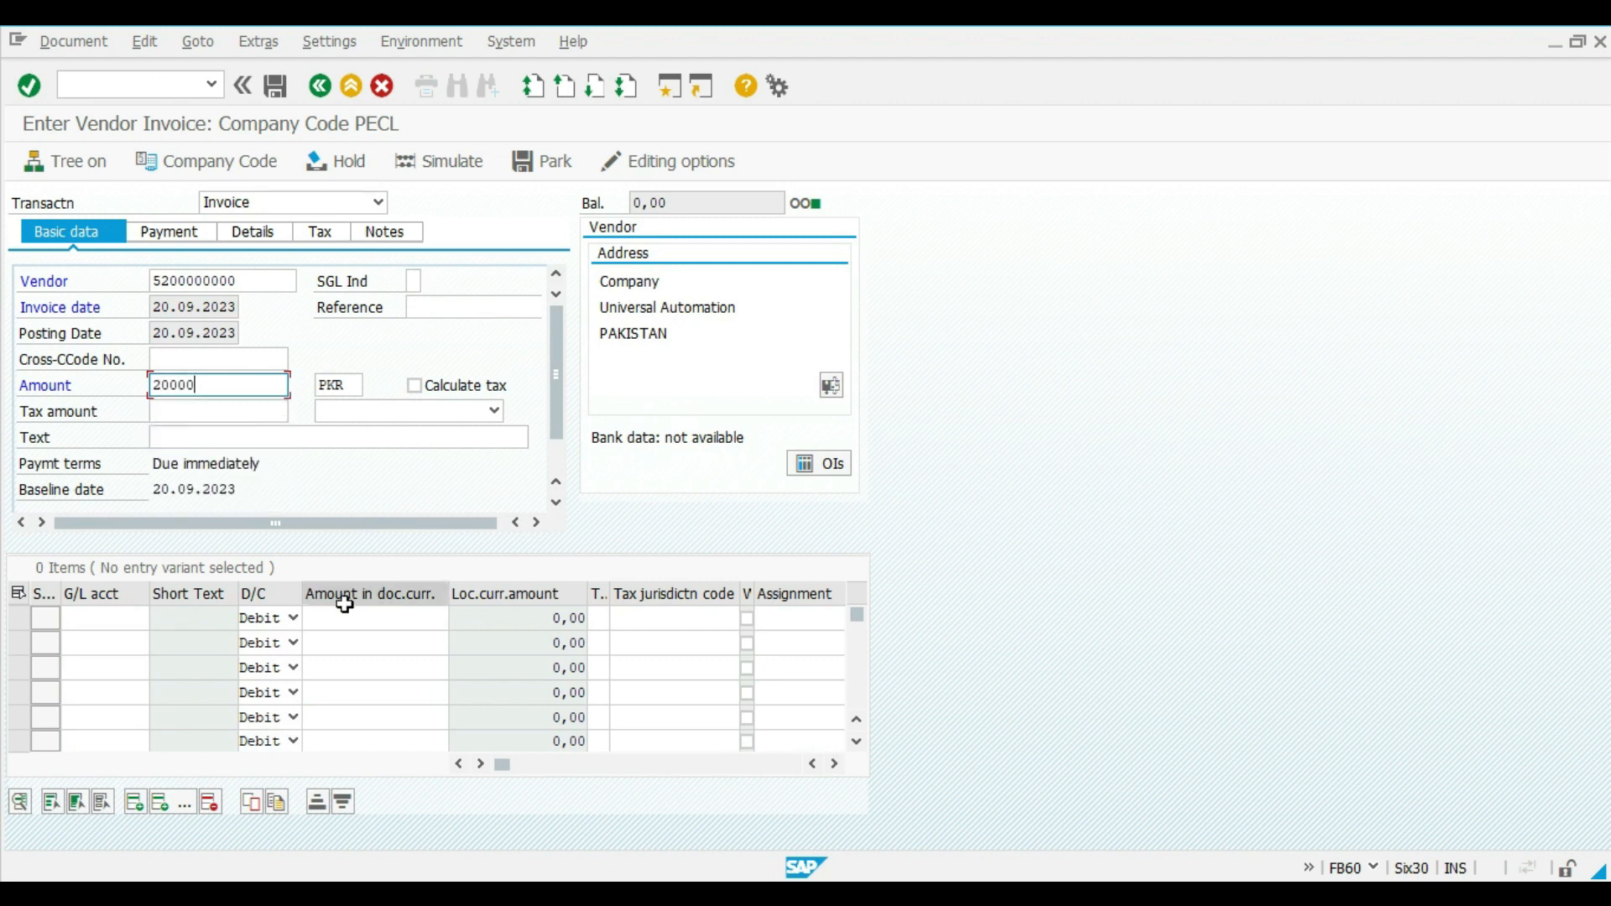
pyautogui.click(207, 434)
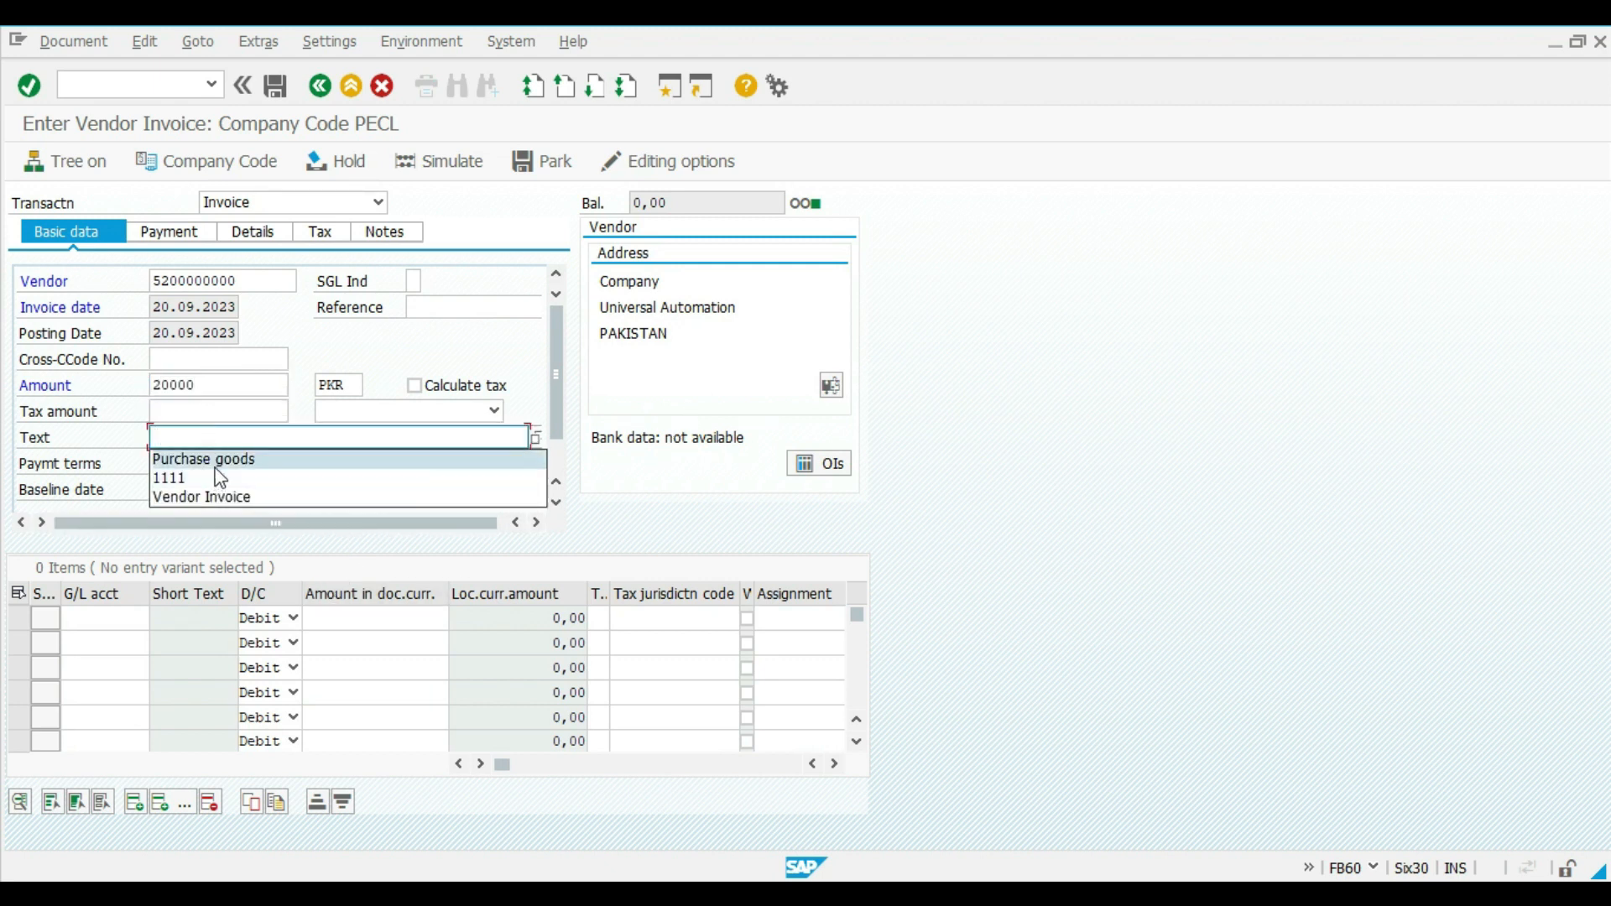
pyautogui.click(216, 462)
# Look up the Purchase Account as the first line item's G/L account and enter * as its document-currency amount
pyautogui.click(100, 623)
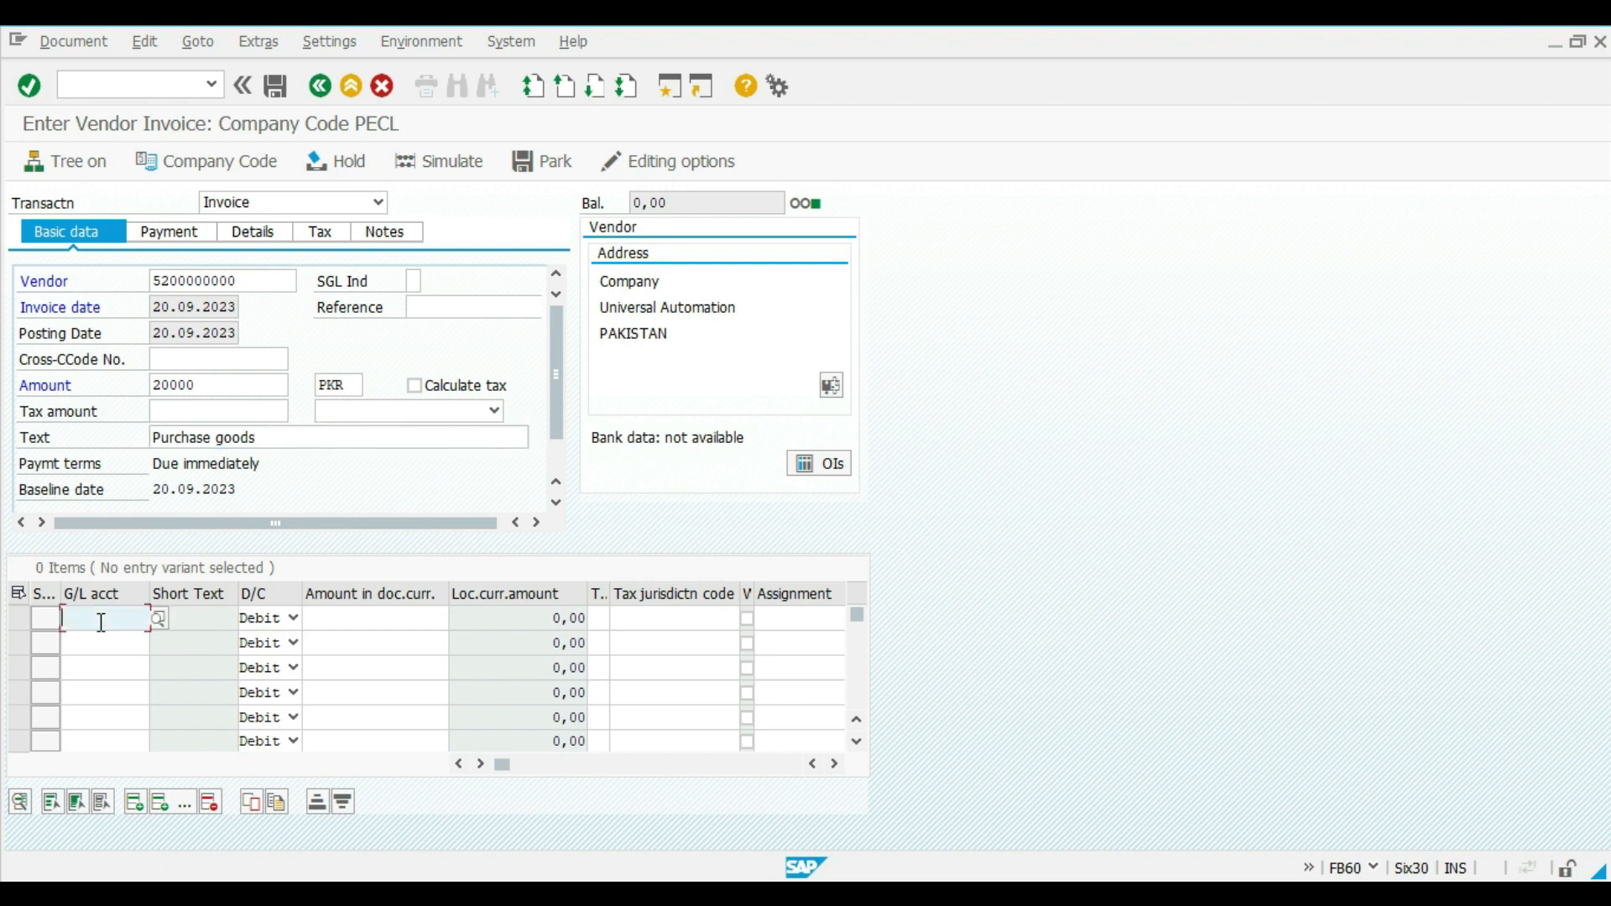
pyautogui.click(157, 621)
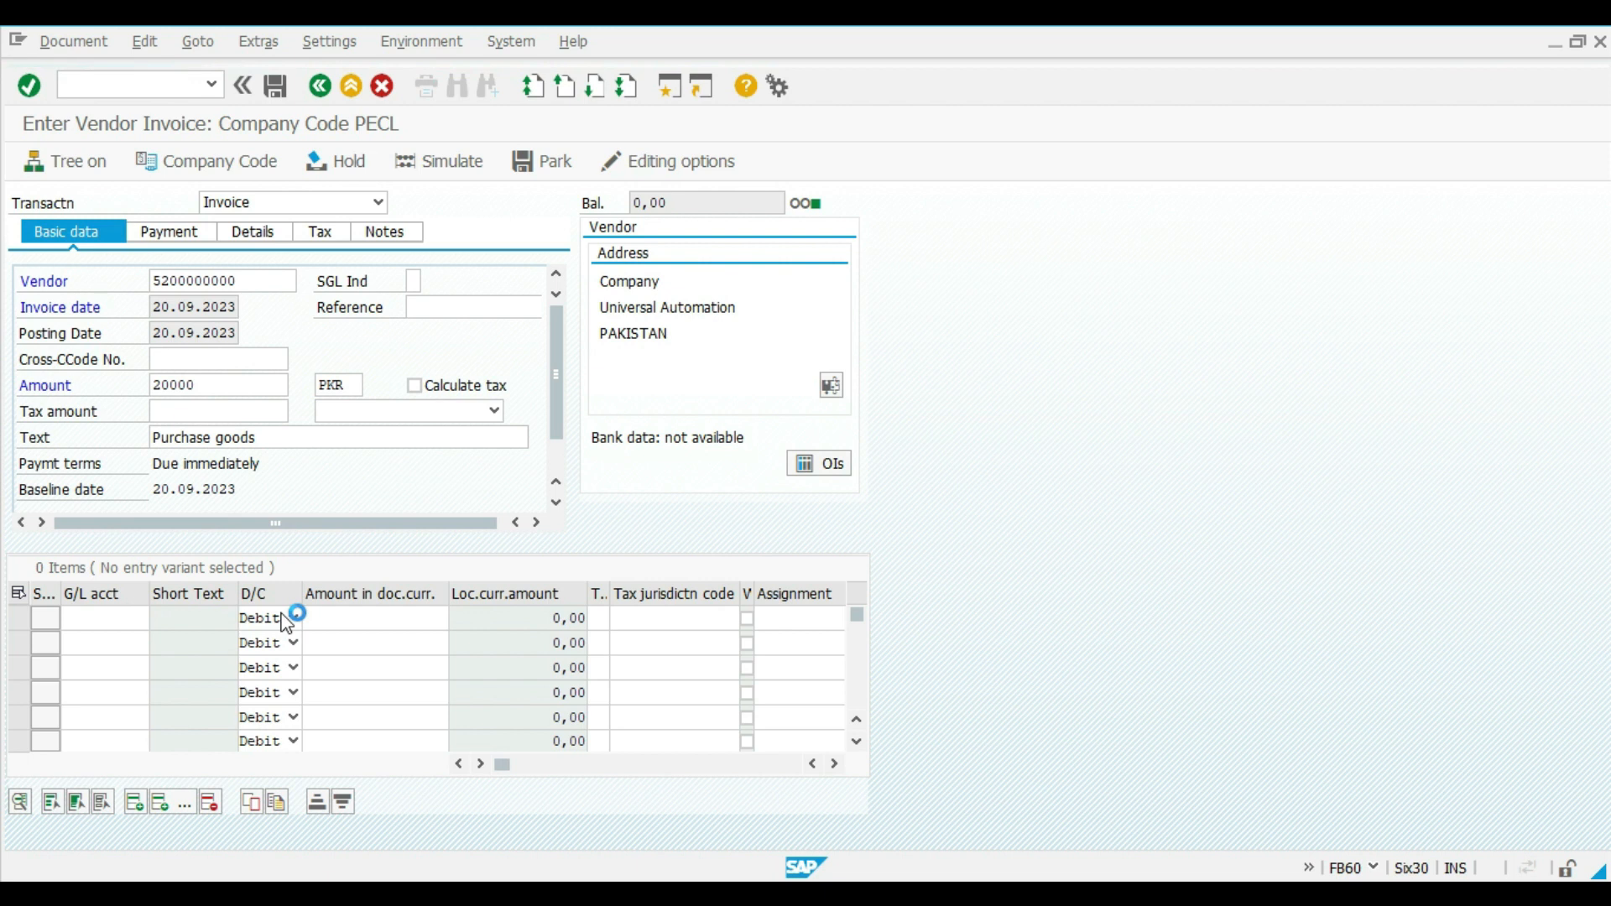
pyautogui.click(656, 845)
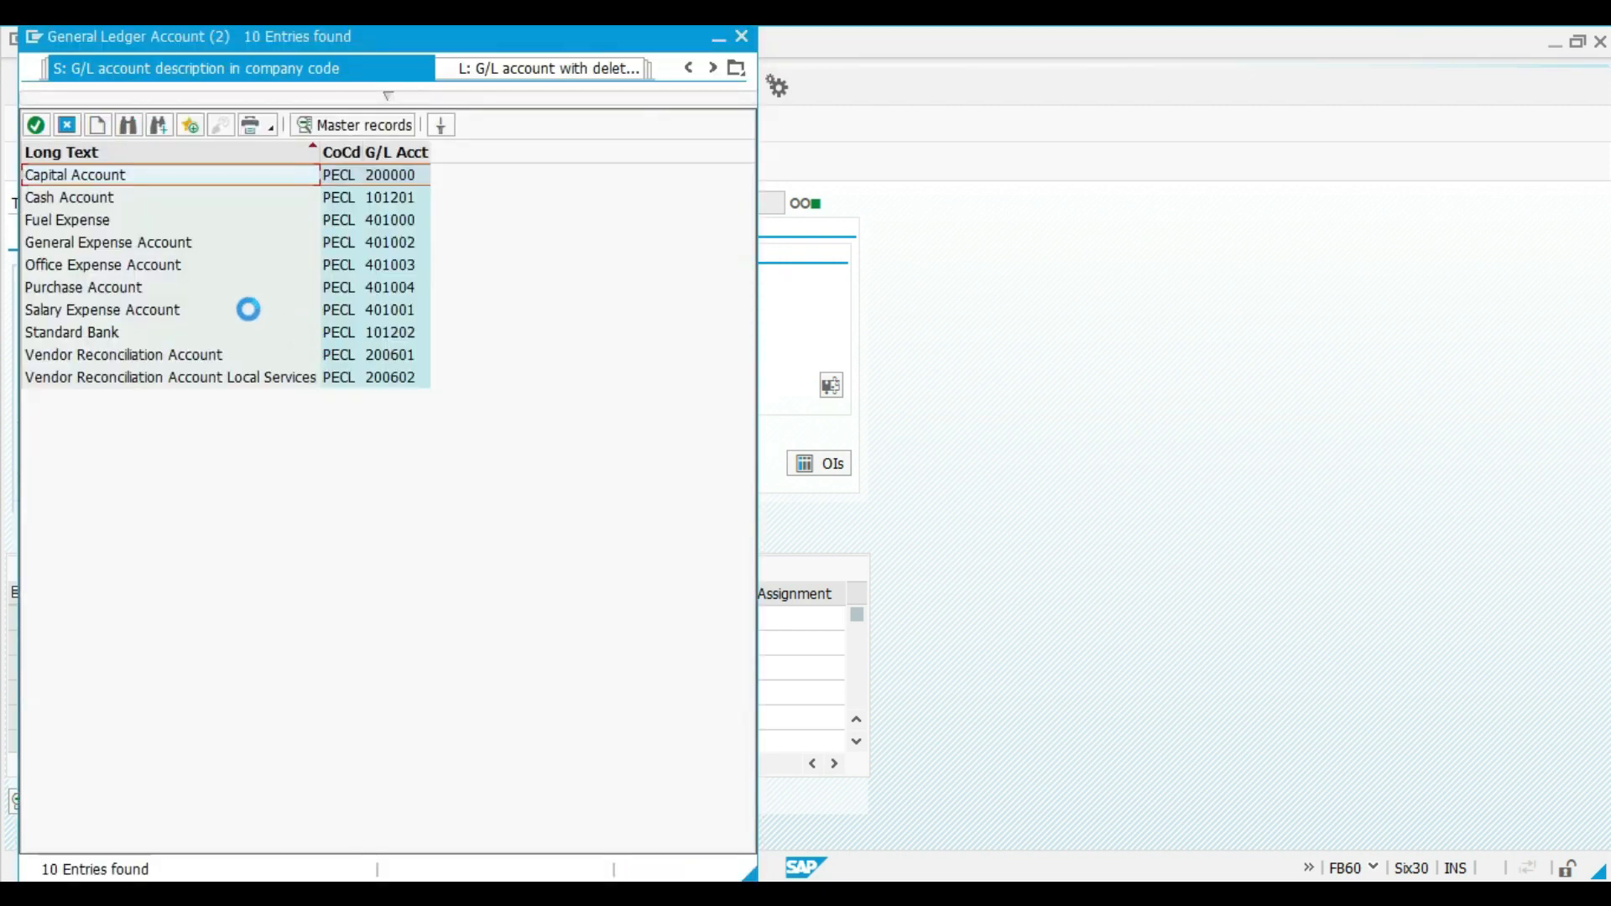
pyautogui.doubleClick(57, 287)
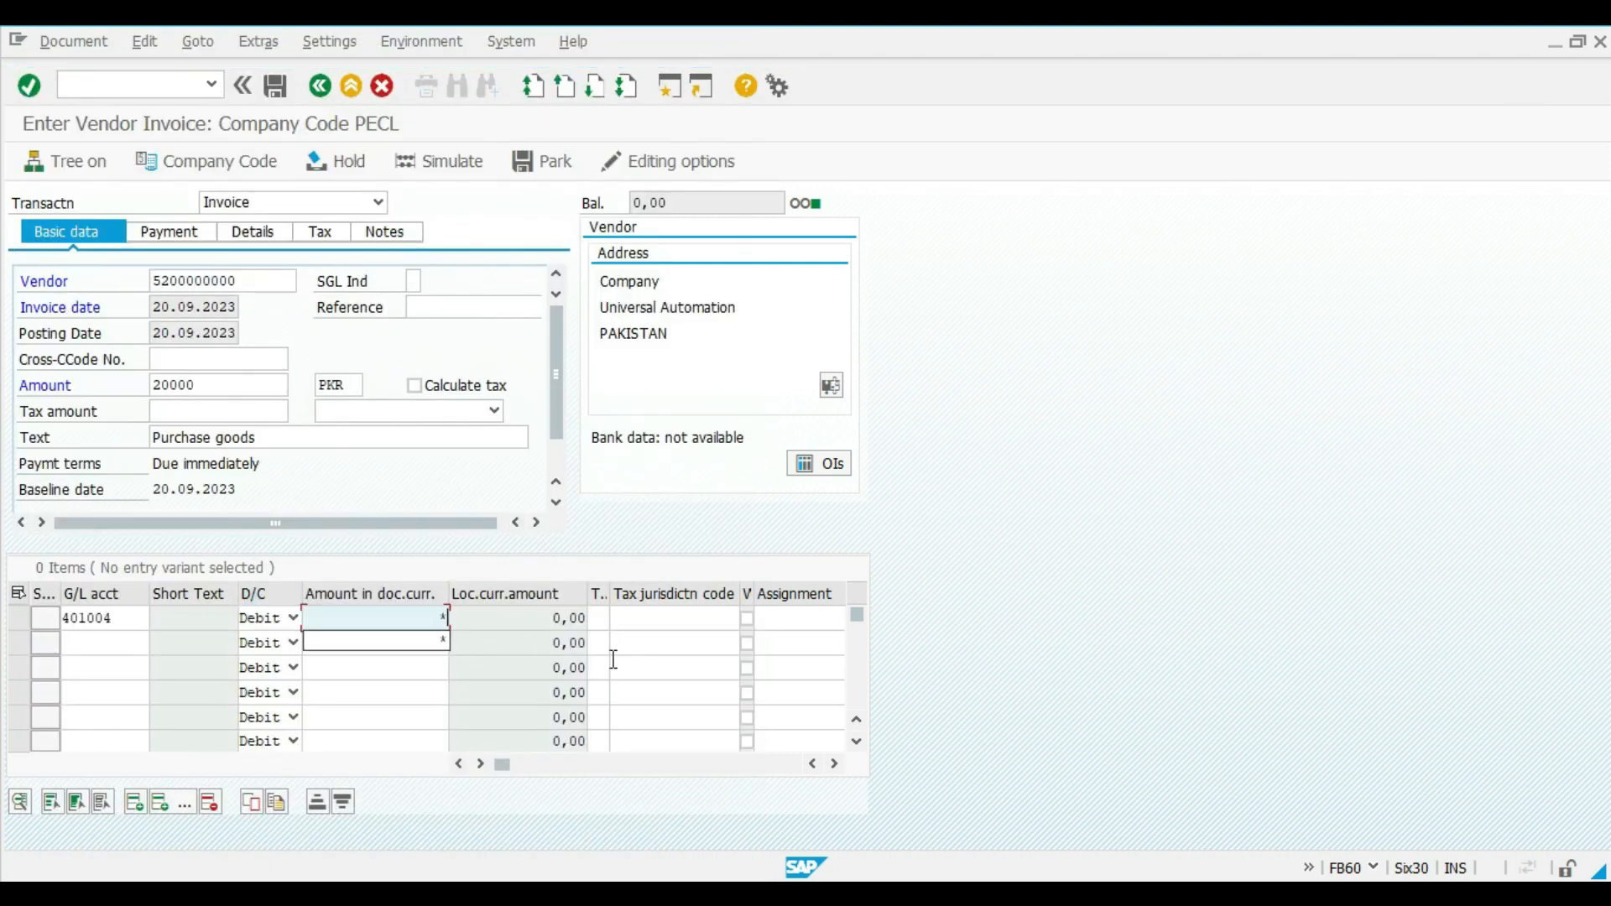
# Copy the header text "Purchase goods" into the Text field of the first line item
pyautogui.press('Tab')
pyautogui.press('Tab')
pyautogui.press('Tab')
pyautogui.press('Tab')
pyautogui.press('Tab')
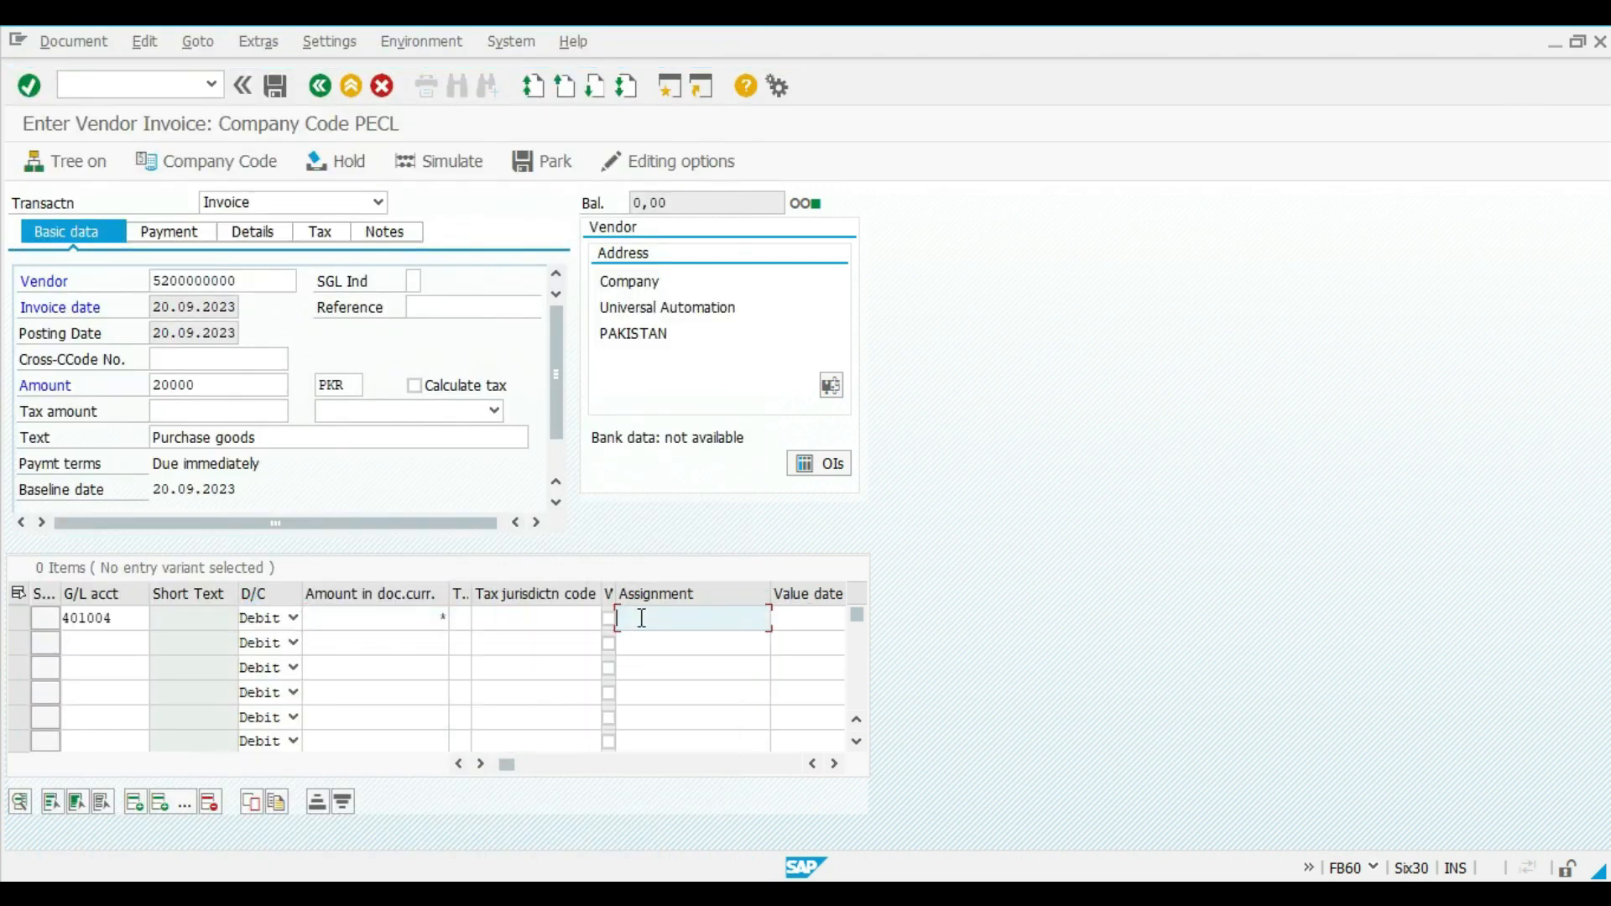
pyautogui.press('Tab')
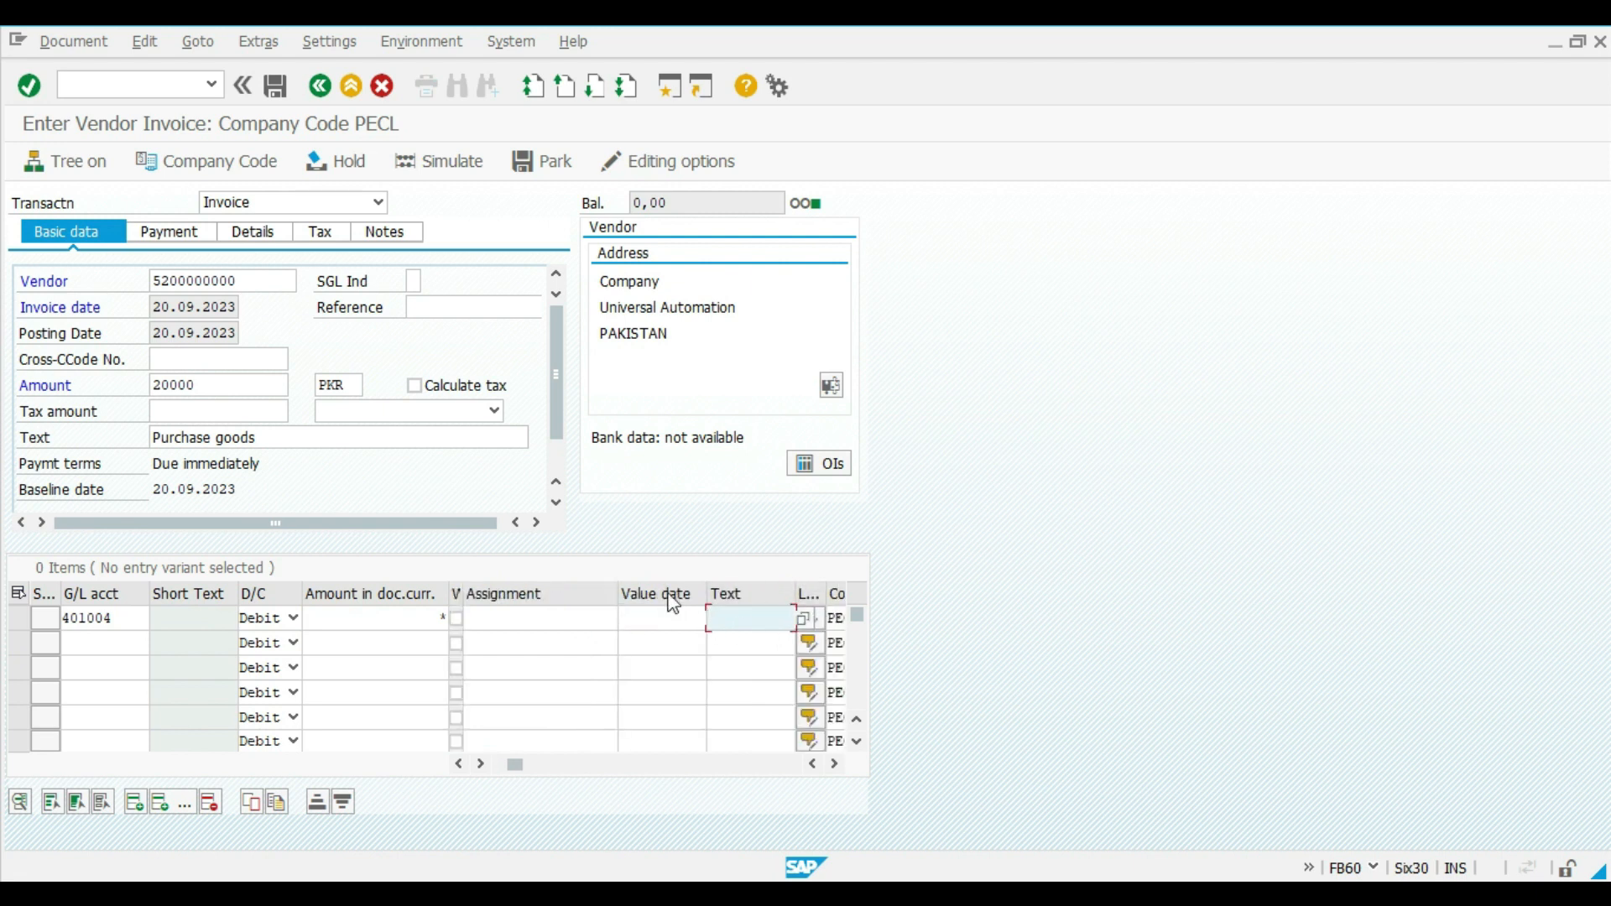
pyautogui.moveTo(279, 441); pyautogui.dragTo(66, 439)
pyautogui.hotkey('ctrl', 'c')
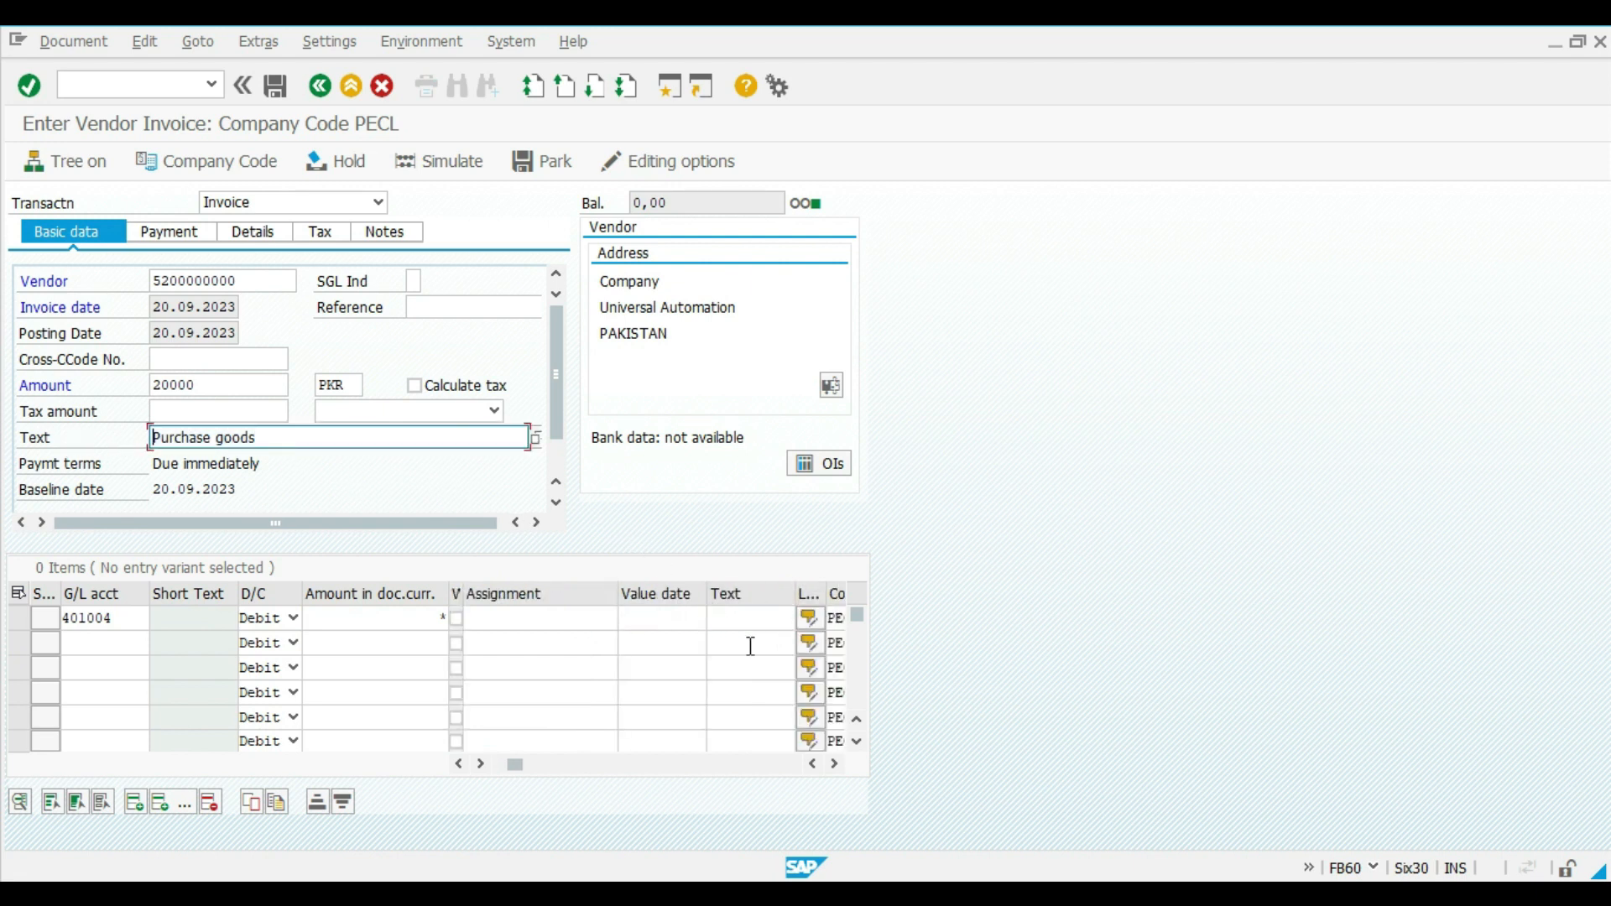
pyautogui.click(753, 622)
pyautogui.hotkey('ctrl', 'v')
pyautogui.press('Return')
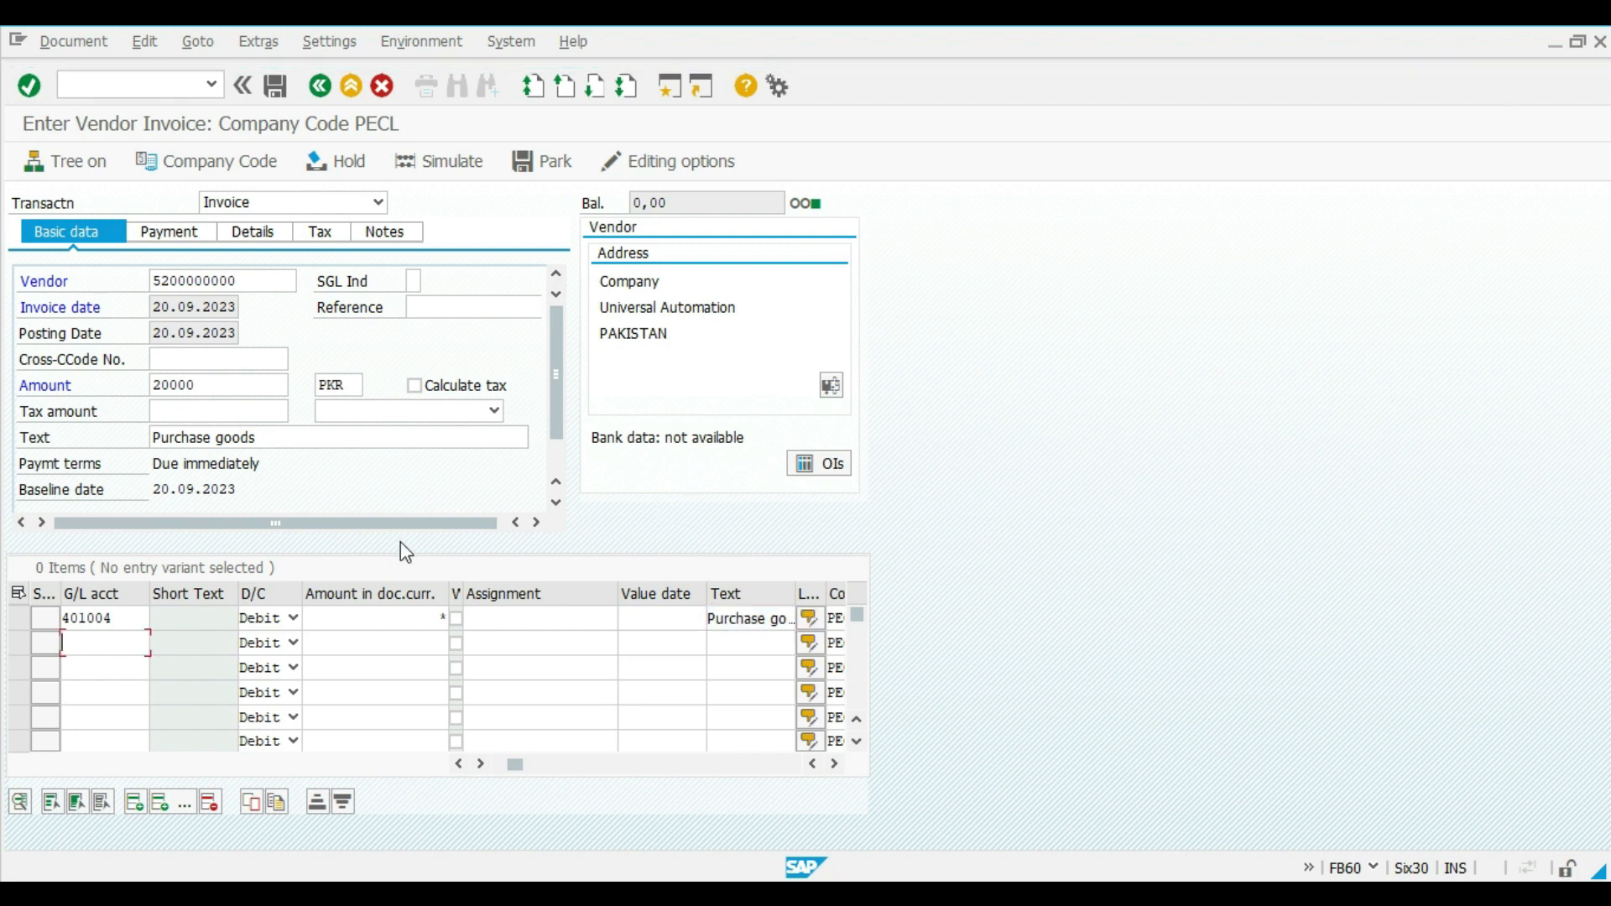
# Simulate the 20000 PKR vendor invoice and post it
pyautogui.click(445, 164)
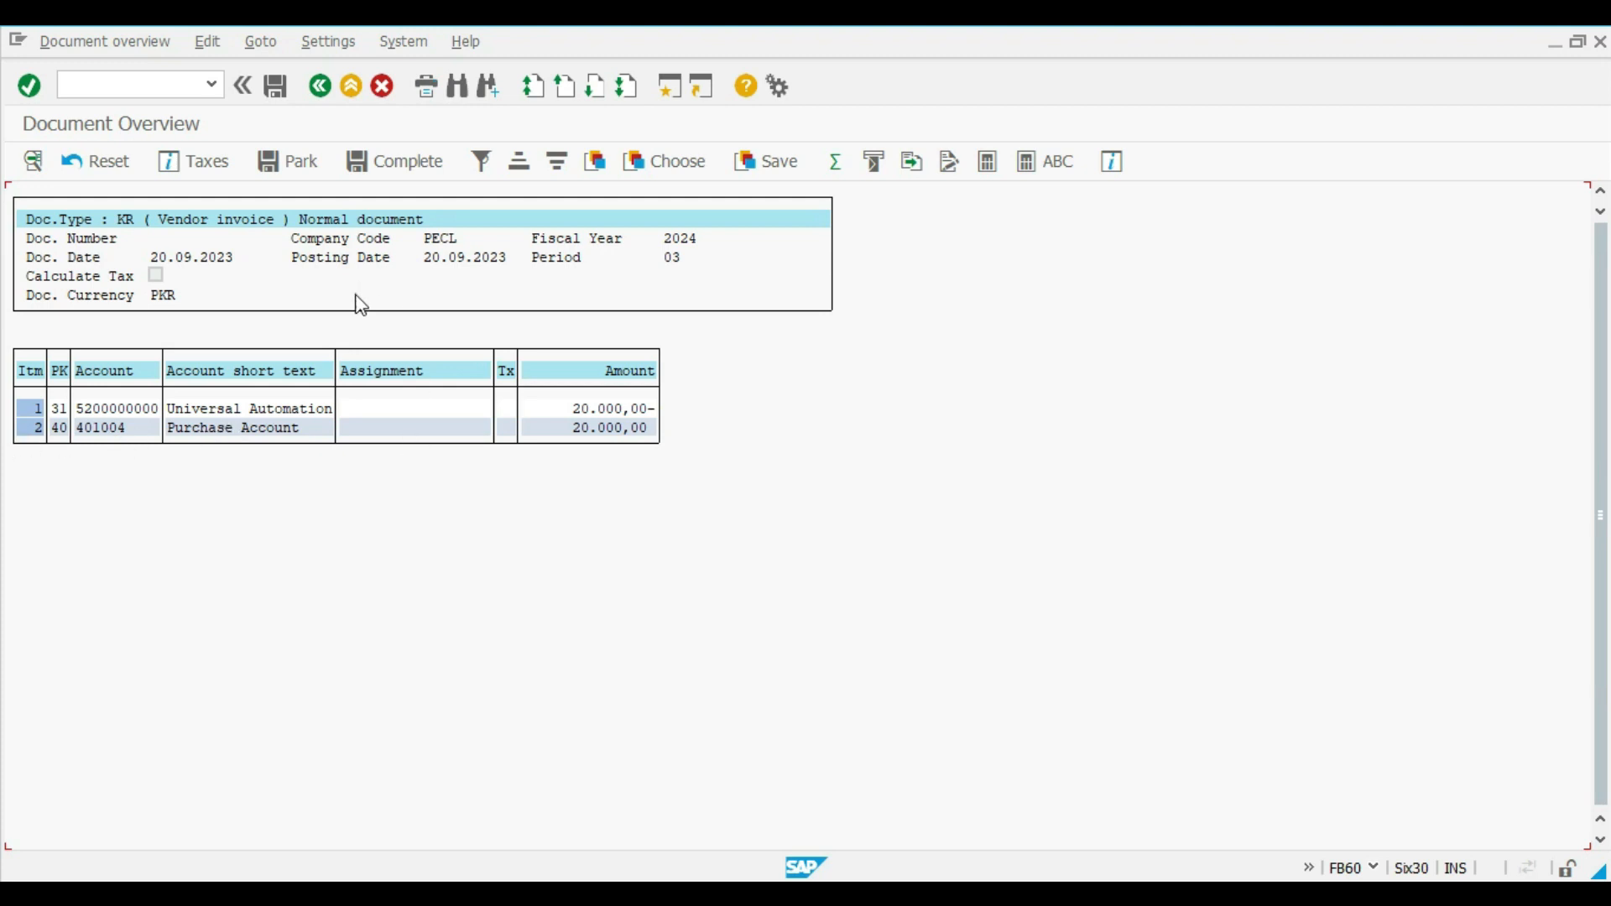
pyautogui.click(276, 87)
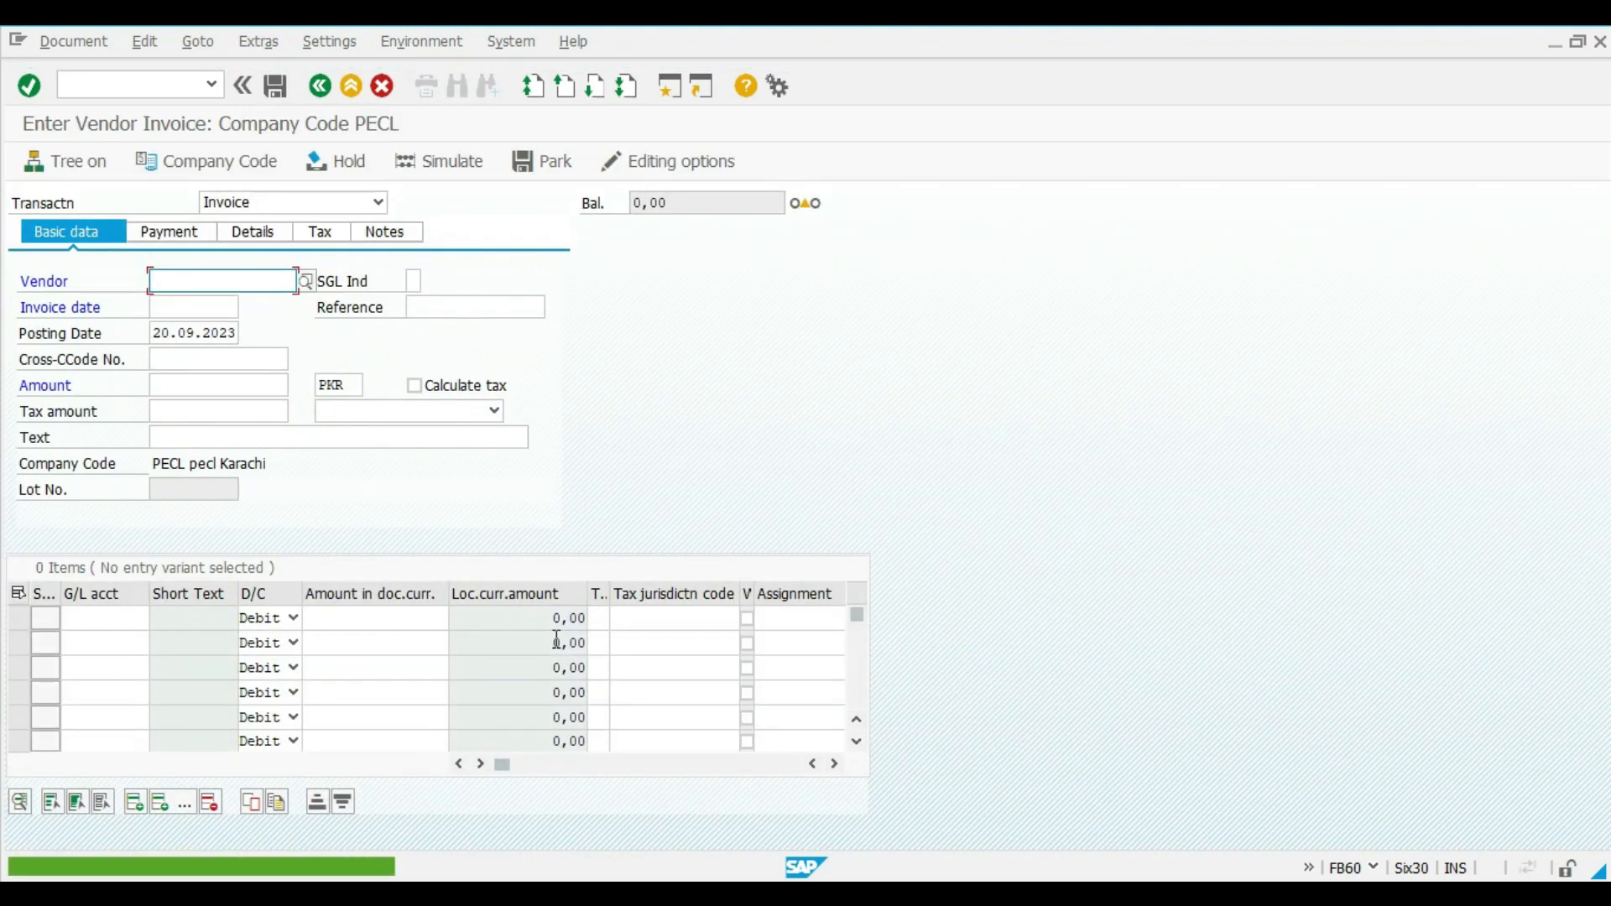
# Enter a second invoice header for vendor Universal Automation with invoice date 20.09.2023, amount 25000 and text "Purchase goods"
pyautogui.click(227, 304)
pyautogui.click(188, 311)
pyautogui.click(191, 328)
pyautogui.click(190, 388)
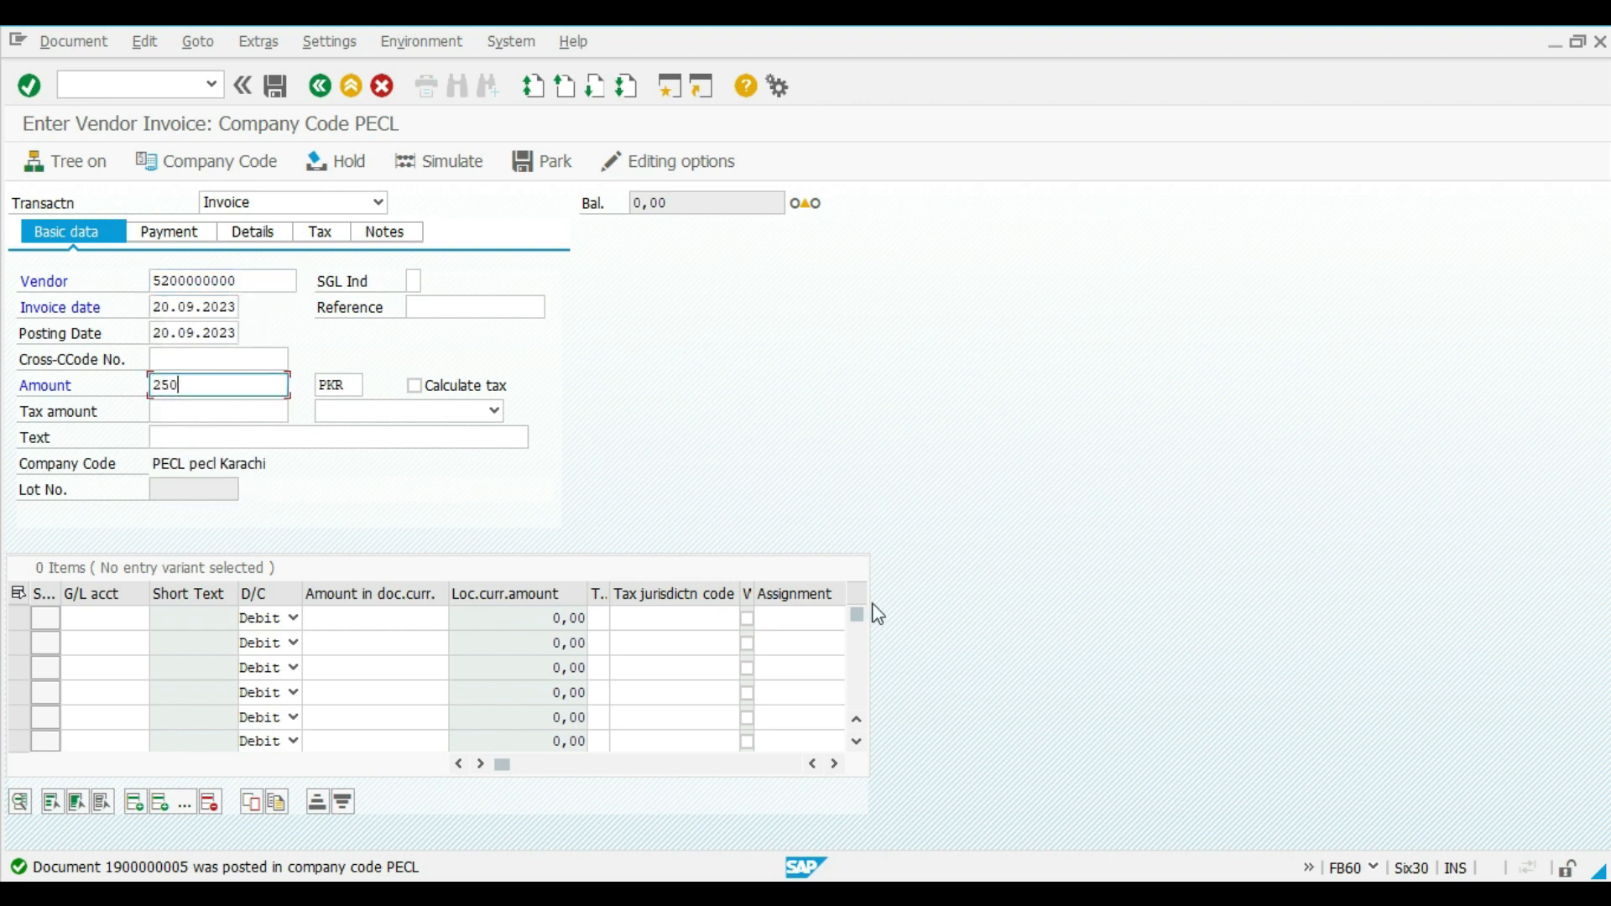
pyautogui.click(108, 619)
pyautogui.click(166, 438)
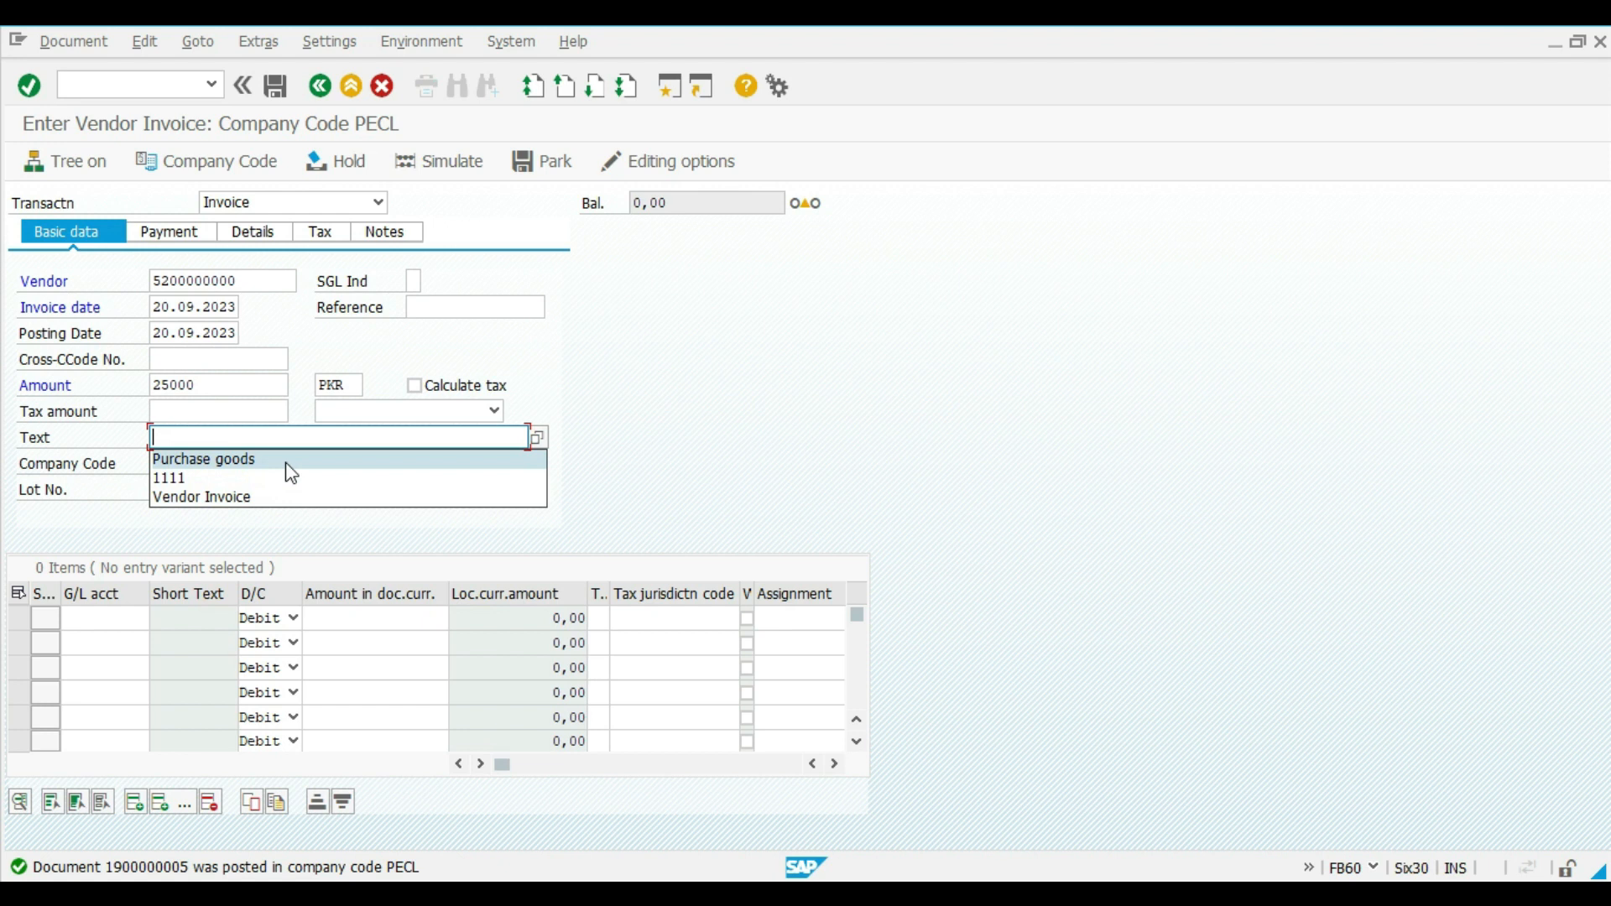
pyautogui.click(288, 462)
# Look up the Purchase Account as the second invoice's first G/L line and debit 25000 to it
pyautogui.click(141, 620)
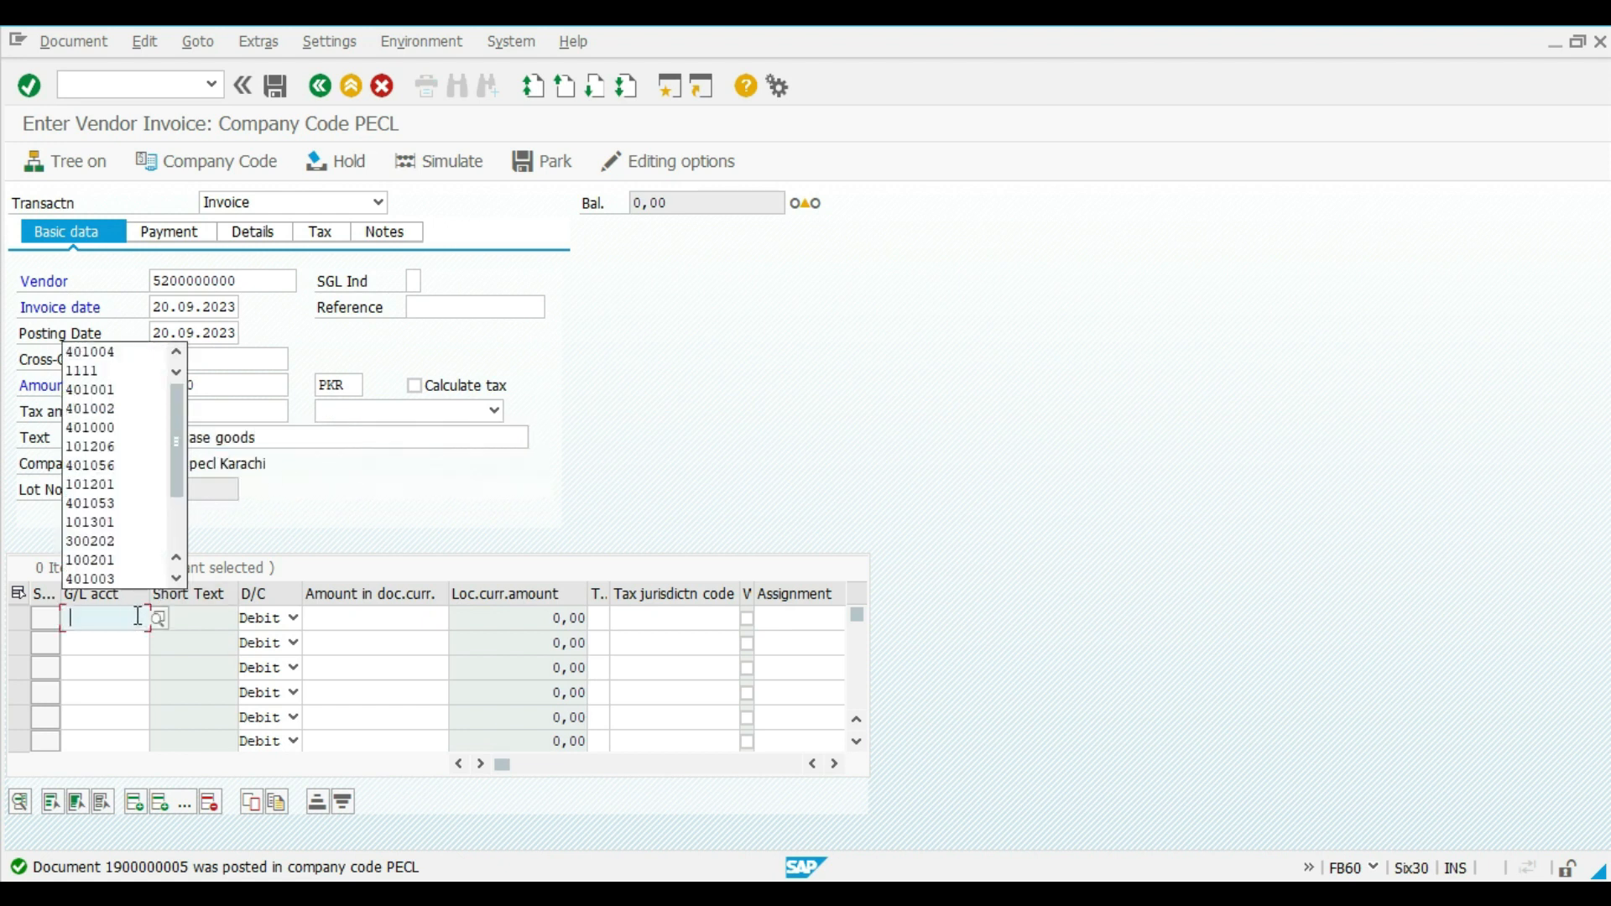
pyautogui.click(159, 623)
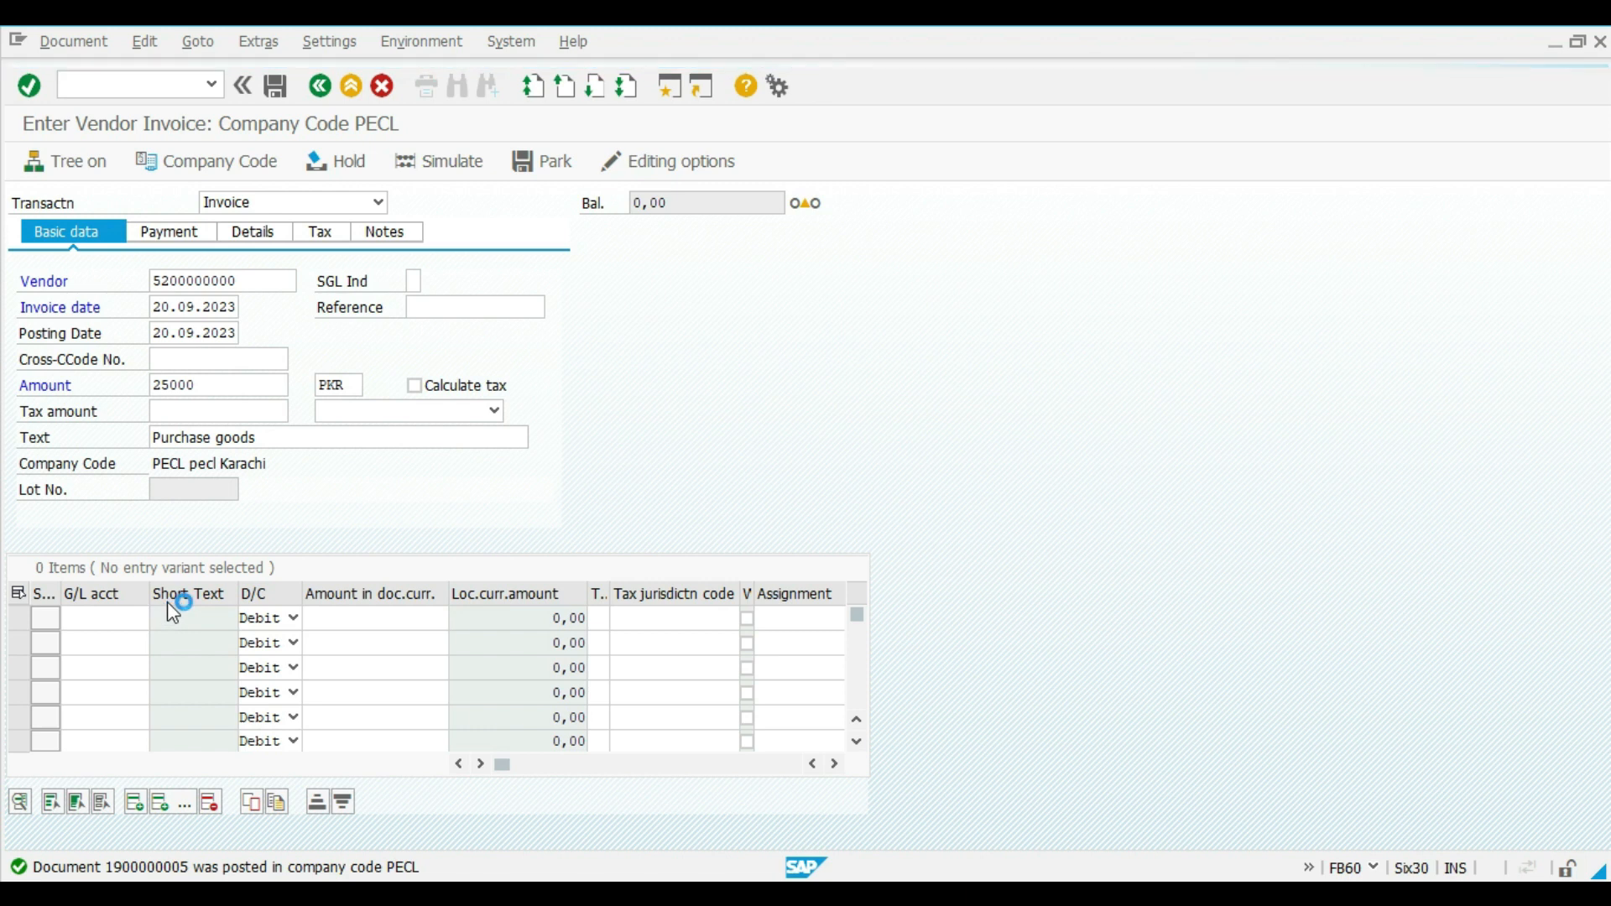
pyautogui.press('Return')
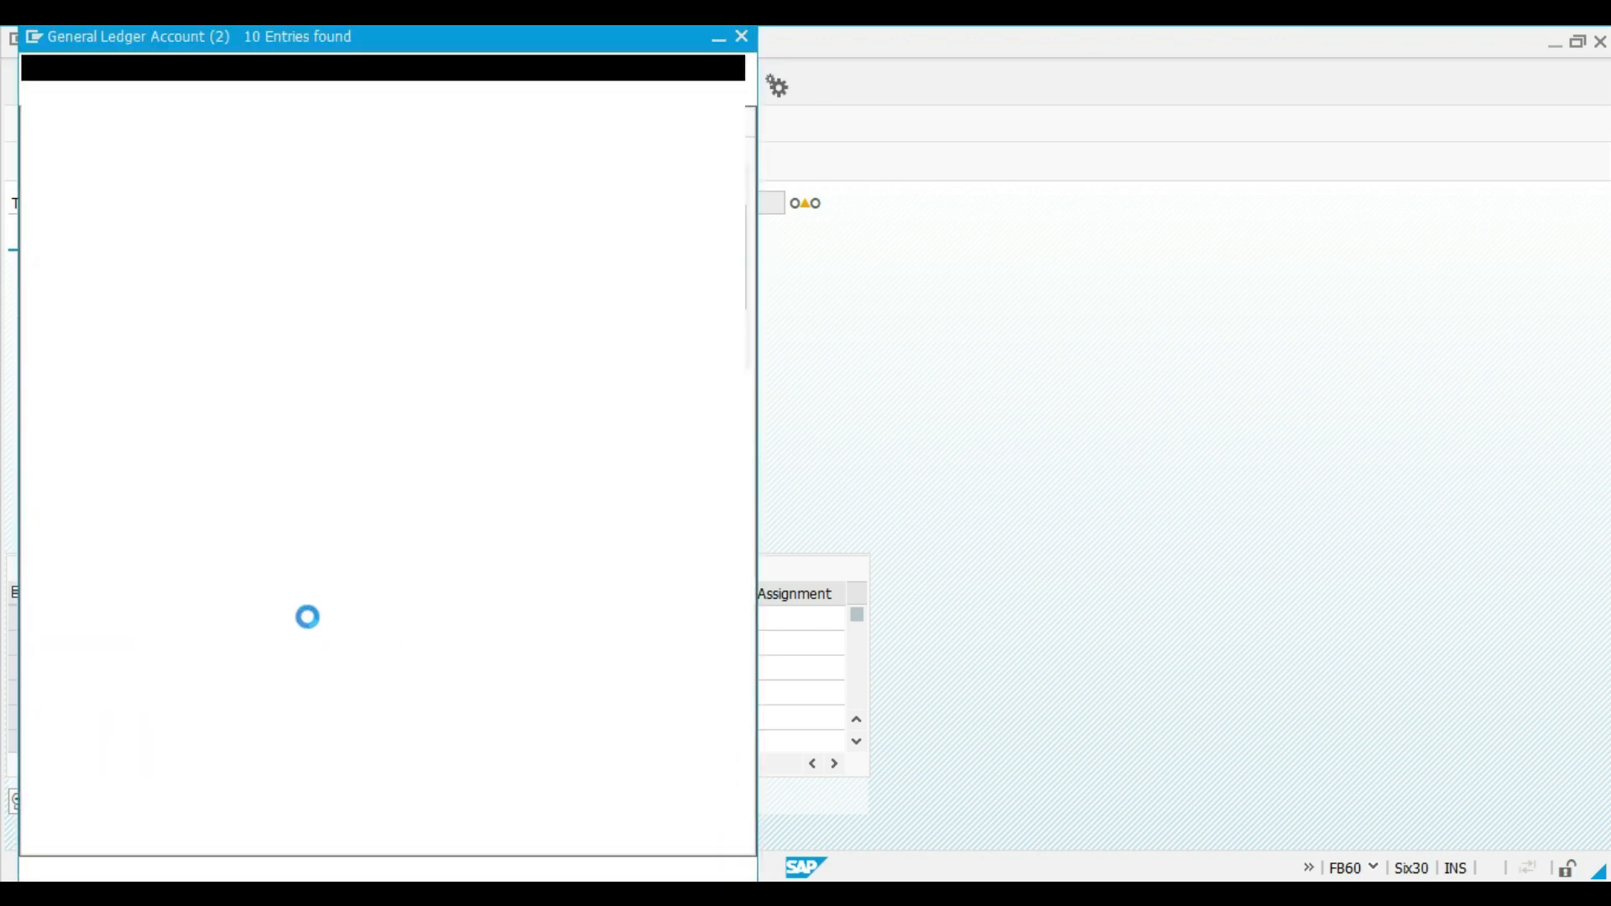
pyautogui.doubleClick(84, 289)
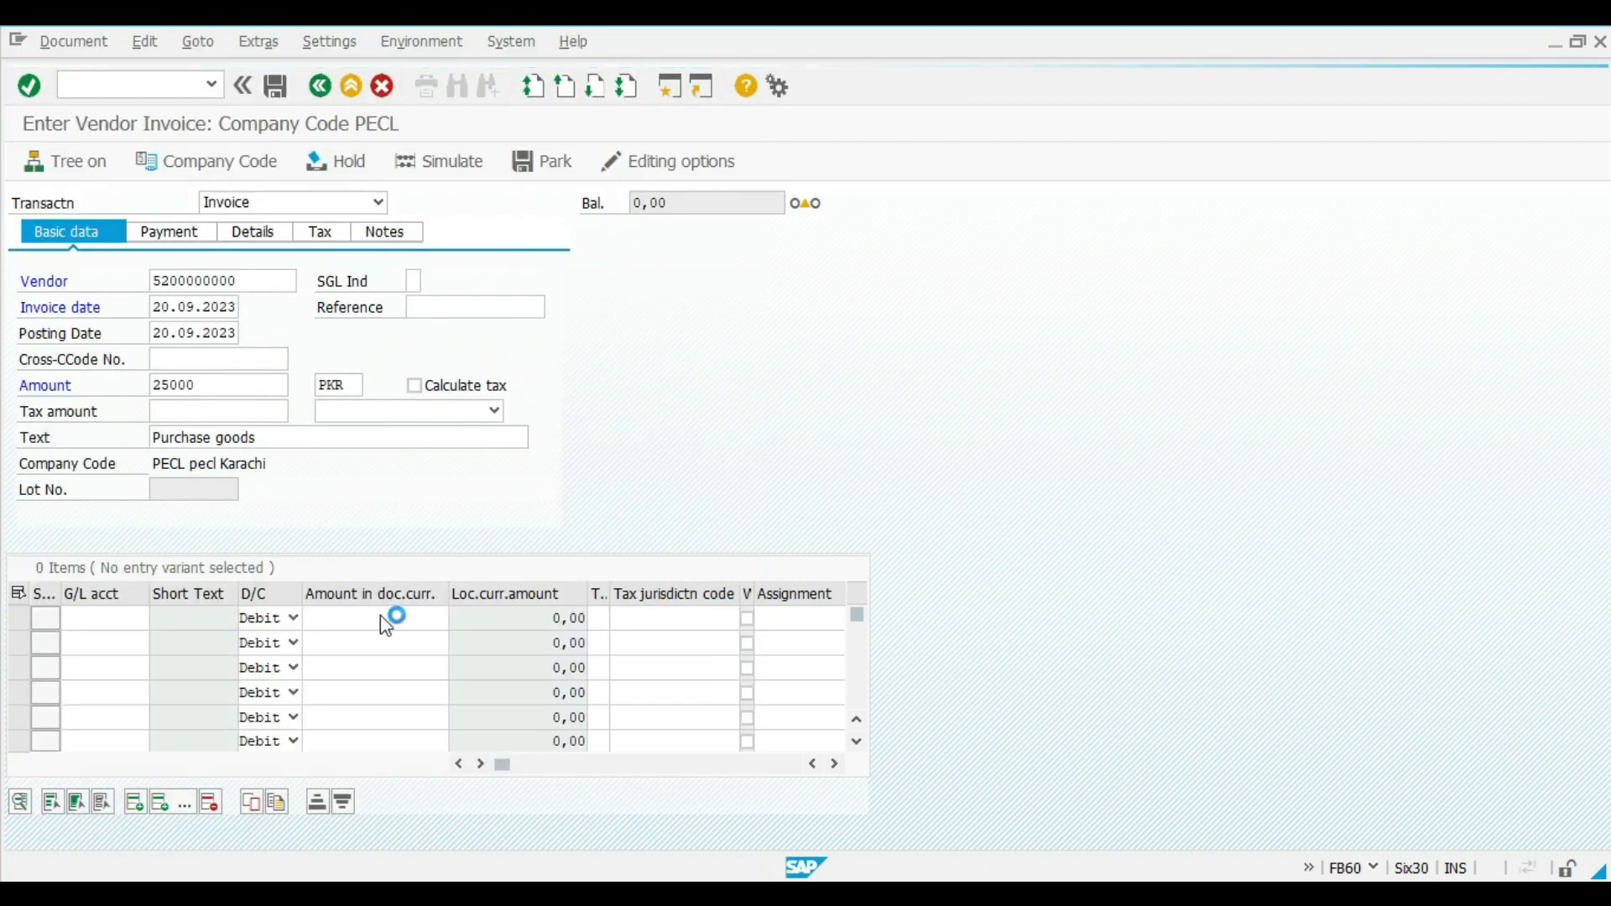
pyautogui.click(354, 621)
pyautogui.write('25000')
pyautogui.press('Tab')
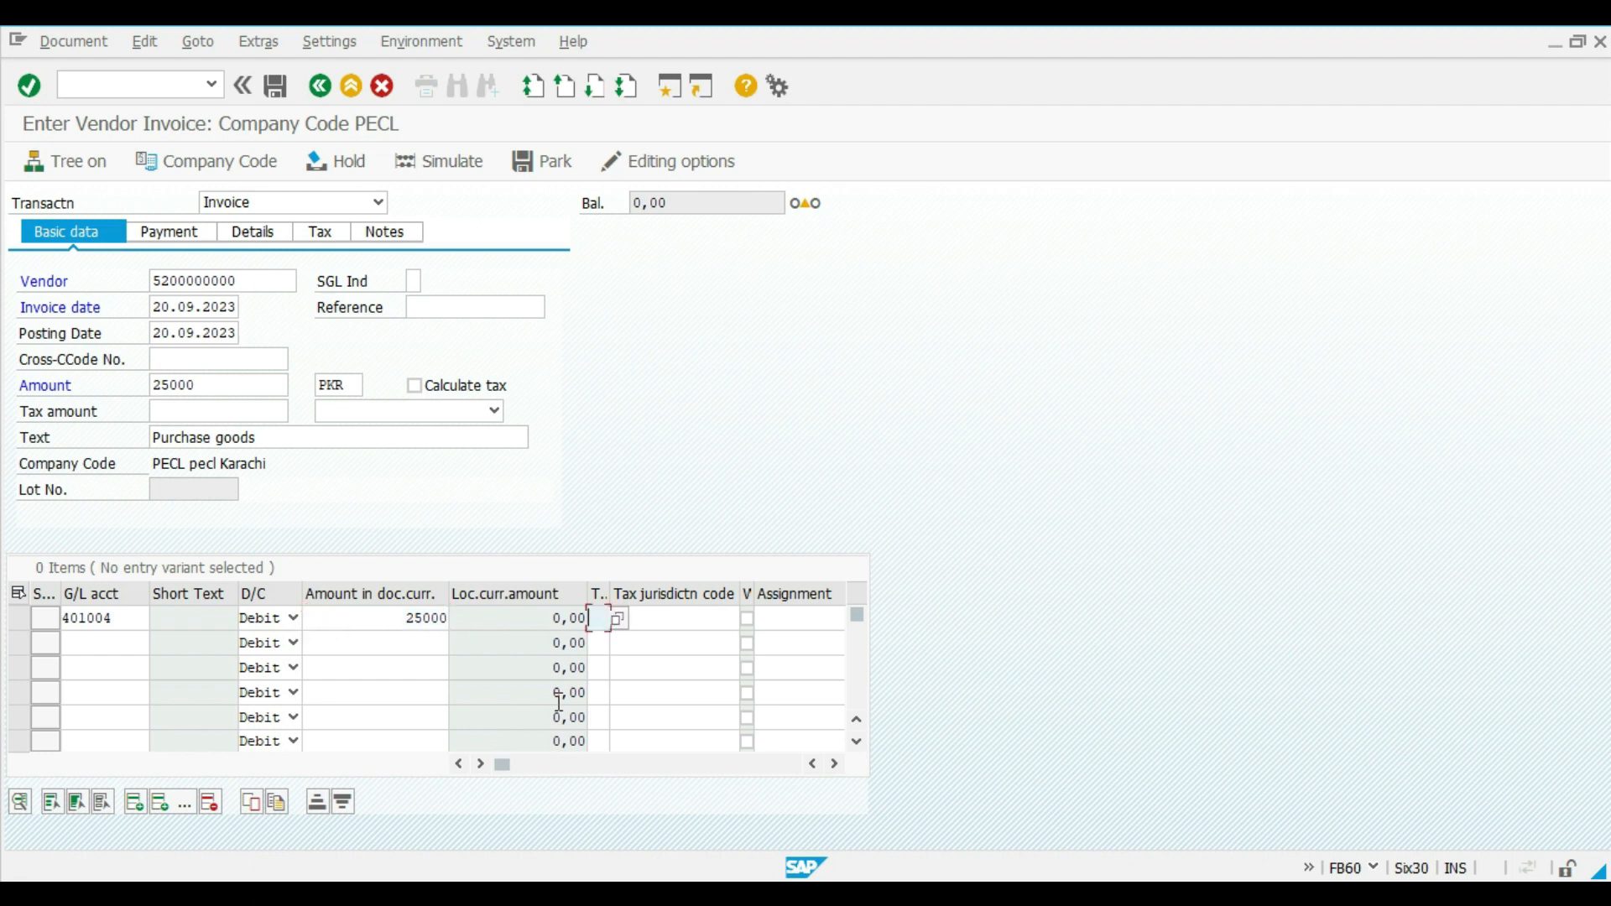
# Set the 25000 line item's text to "Purchase goods" and simulate the invoice
pyautogui.click(678, 619)
pyautogui.press('Tab')
pyautogui.press('Tab')
pyautogui.press('Tab')
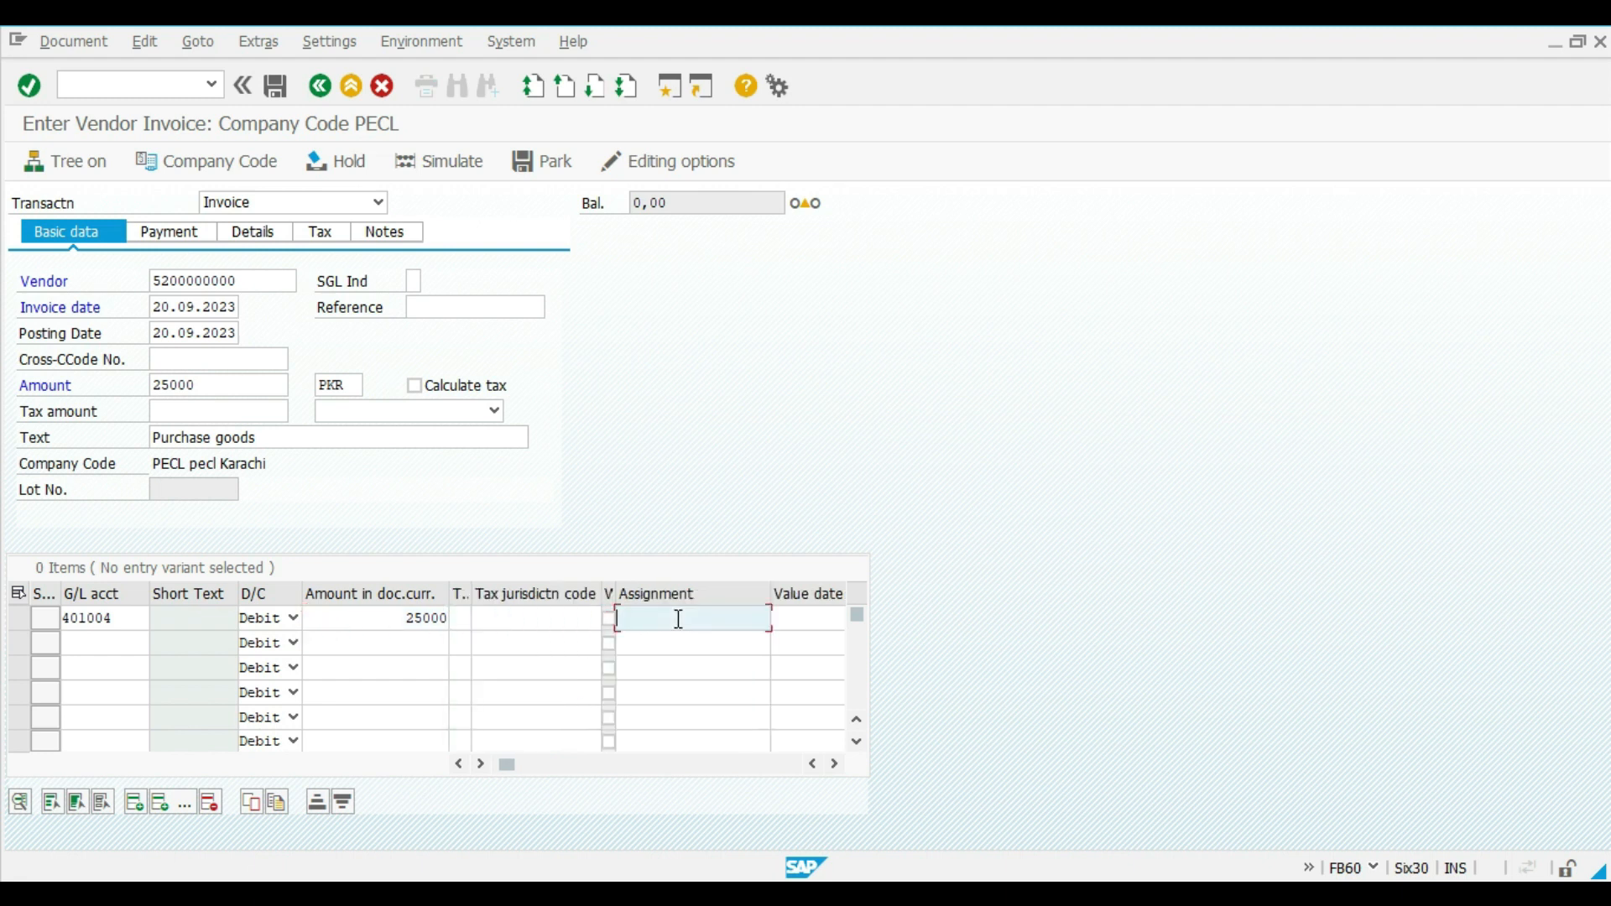
pyautogui.click(773, 614)
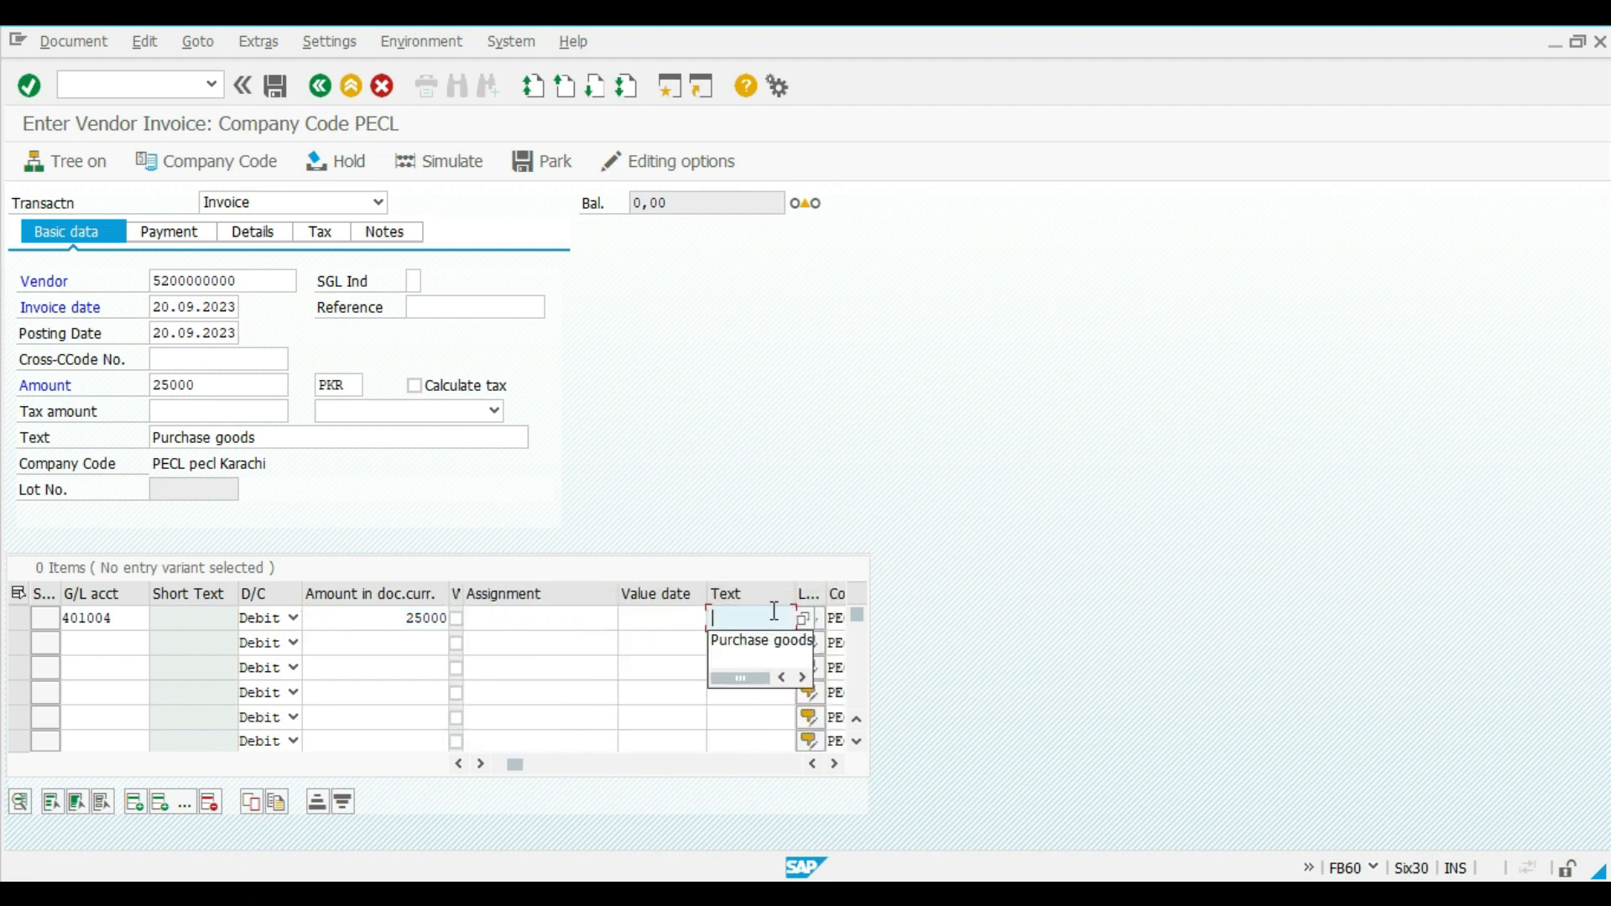
pyautogui.click(760, 644)
pyautogui.click(452, 168)
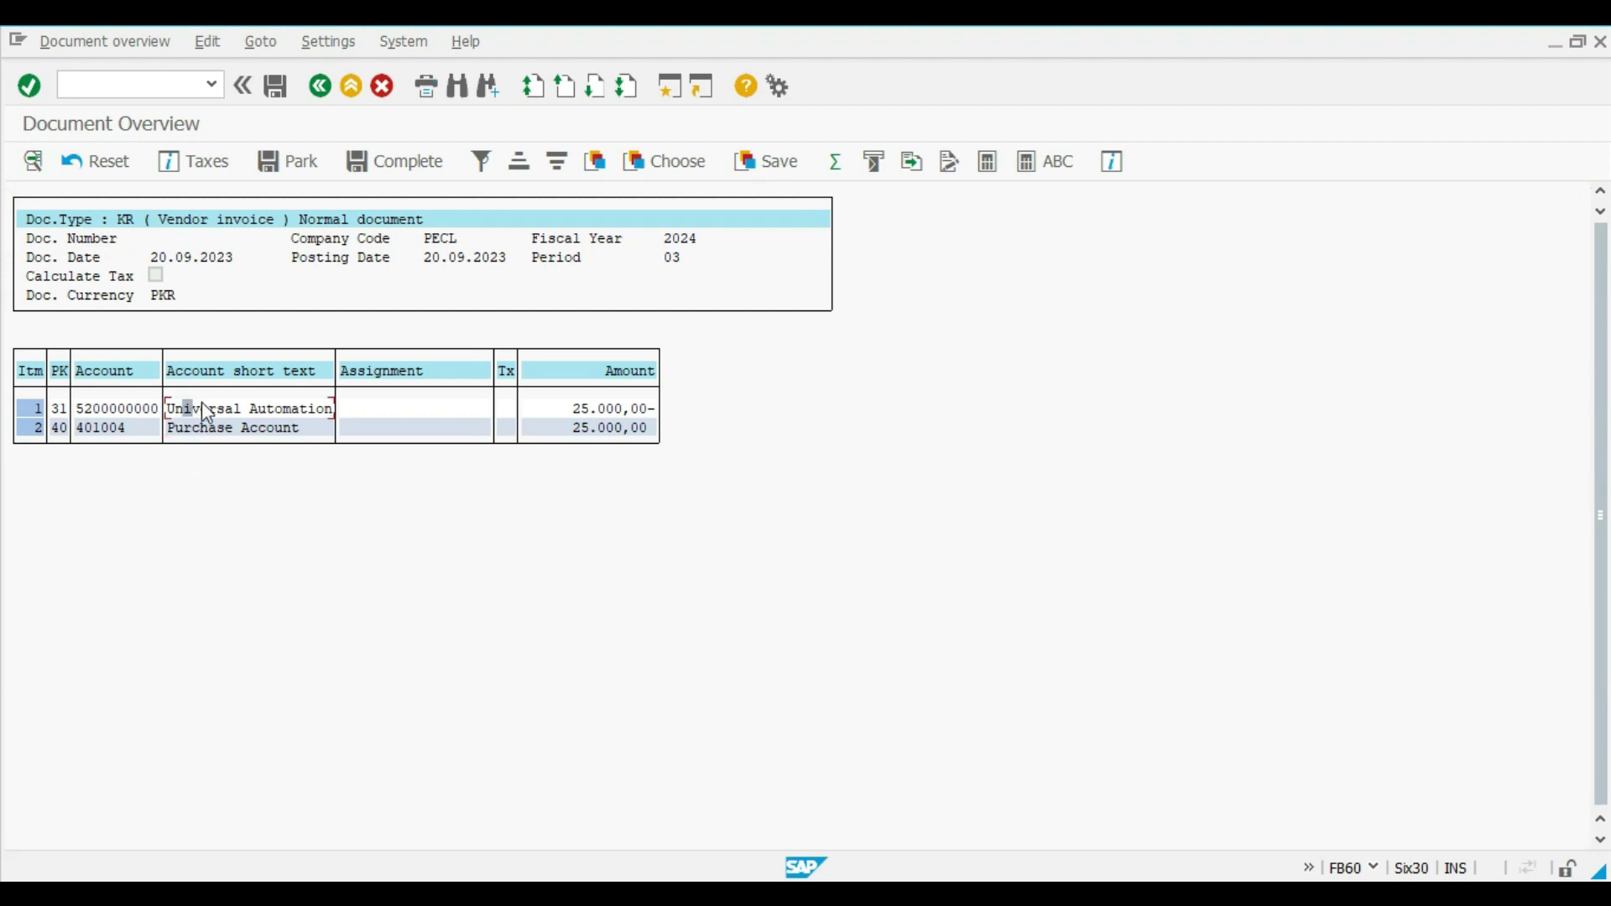
# Post the simulated 25000 PKR vendor invoice for Universal Automation
pyautogui.click(280, 86)
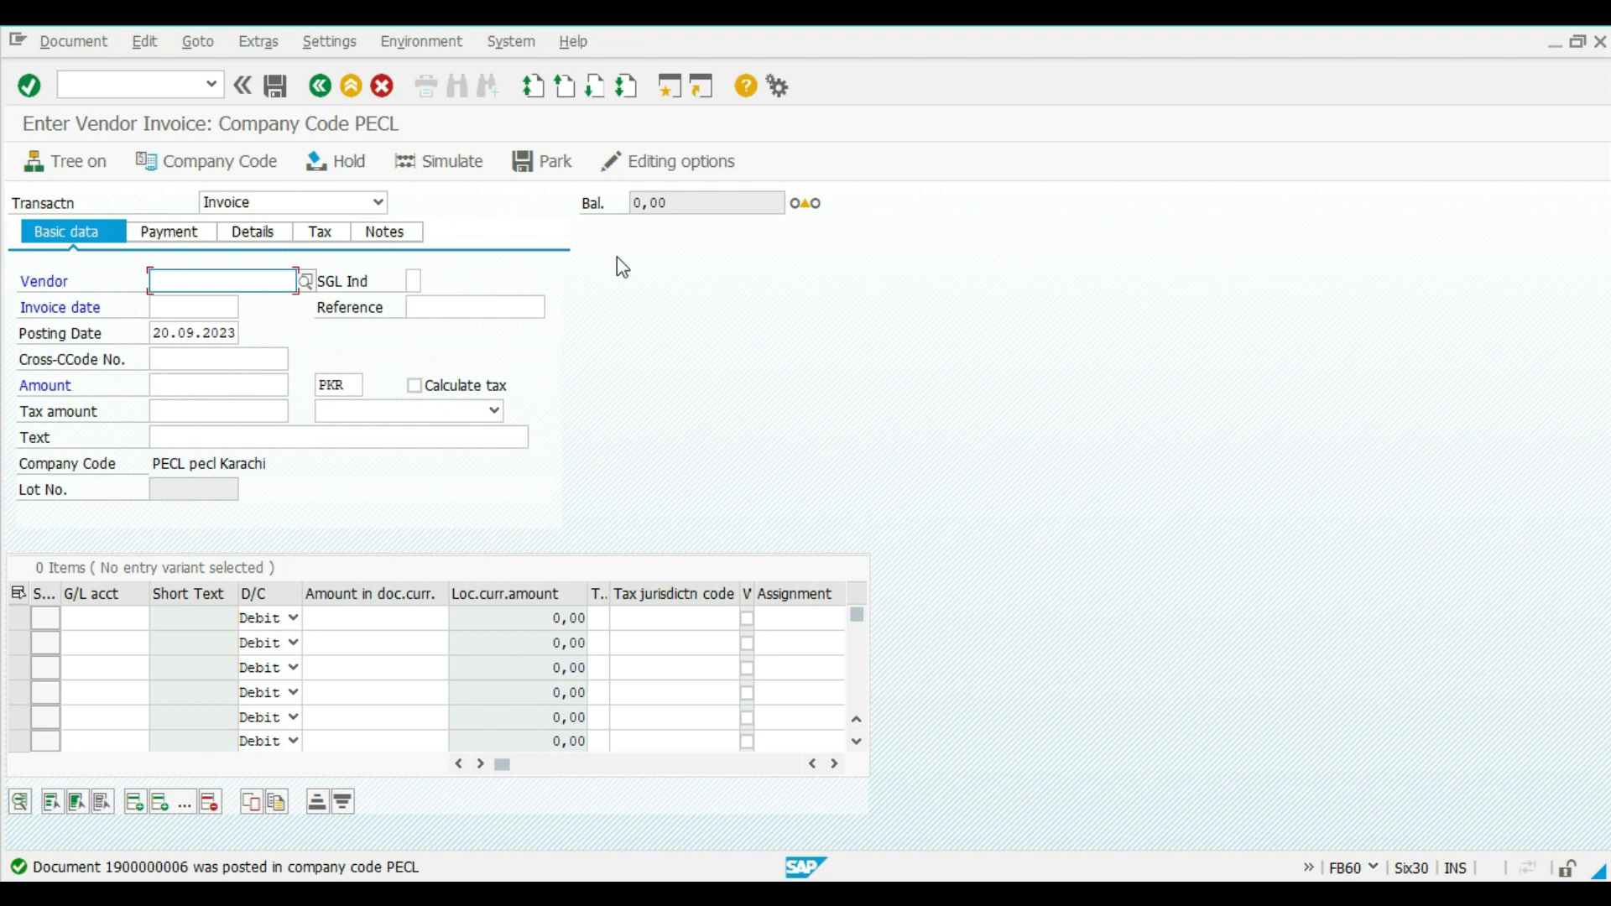
# Display Universal Automation's open items in company code PECL at key date 20.09.2023 with FBL1N in a new session and examine the invoice amounts
pyautogui.click(670, 87)
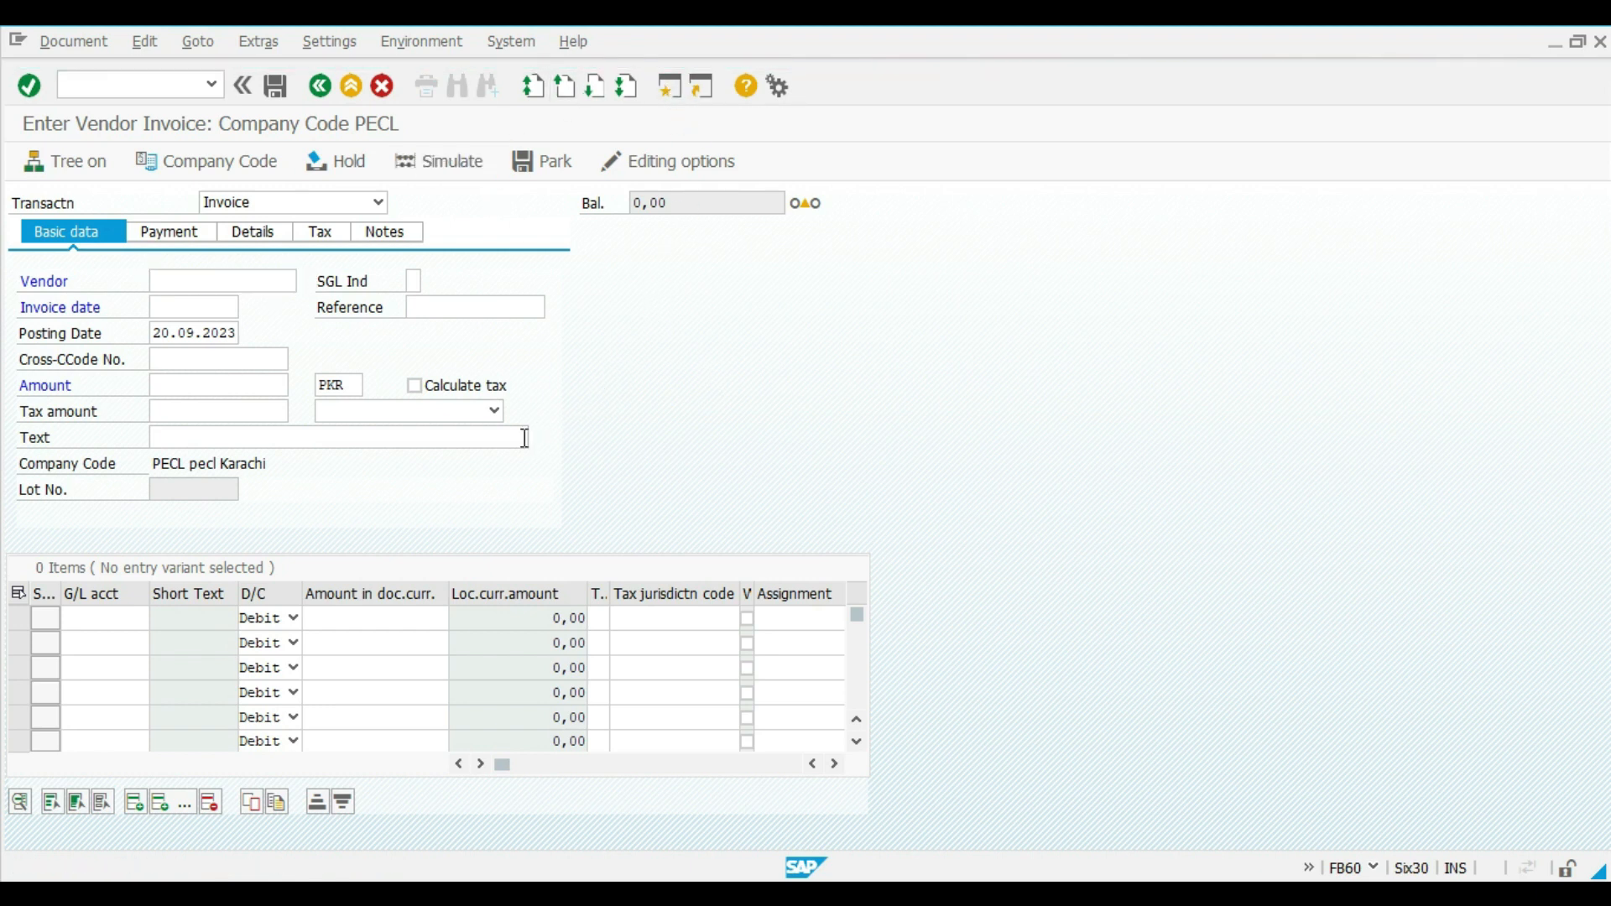
pyautogui.write('fbl1n')
pyautogui.press('Return')
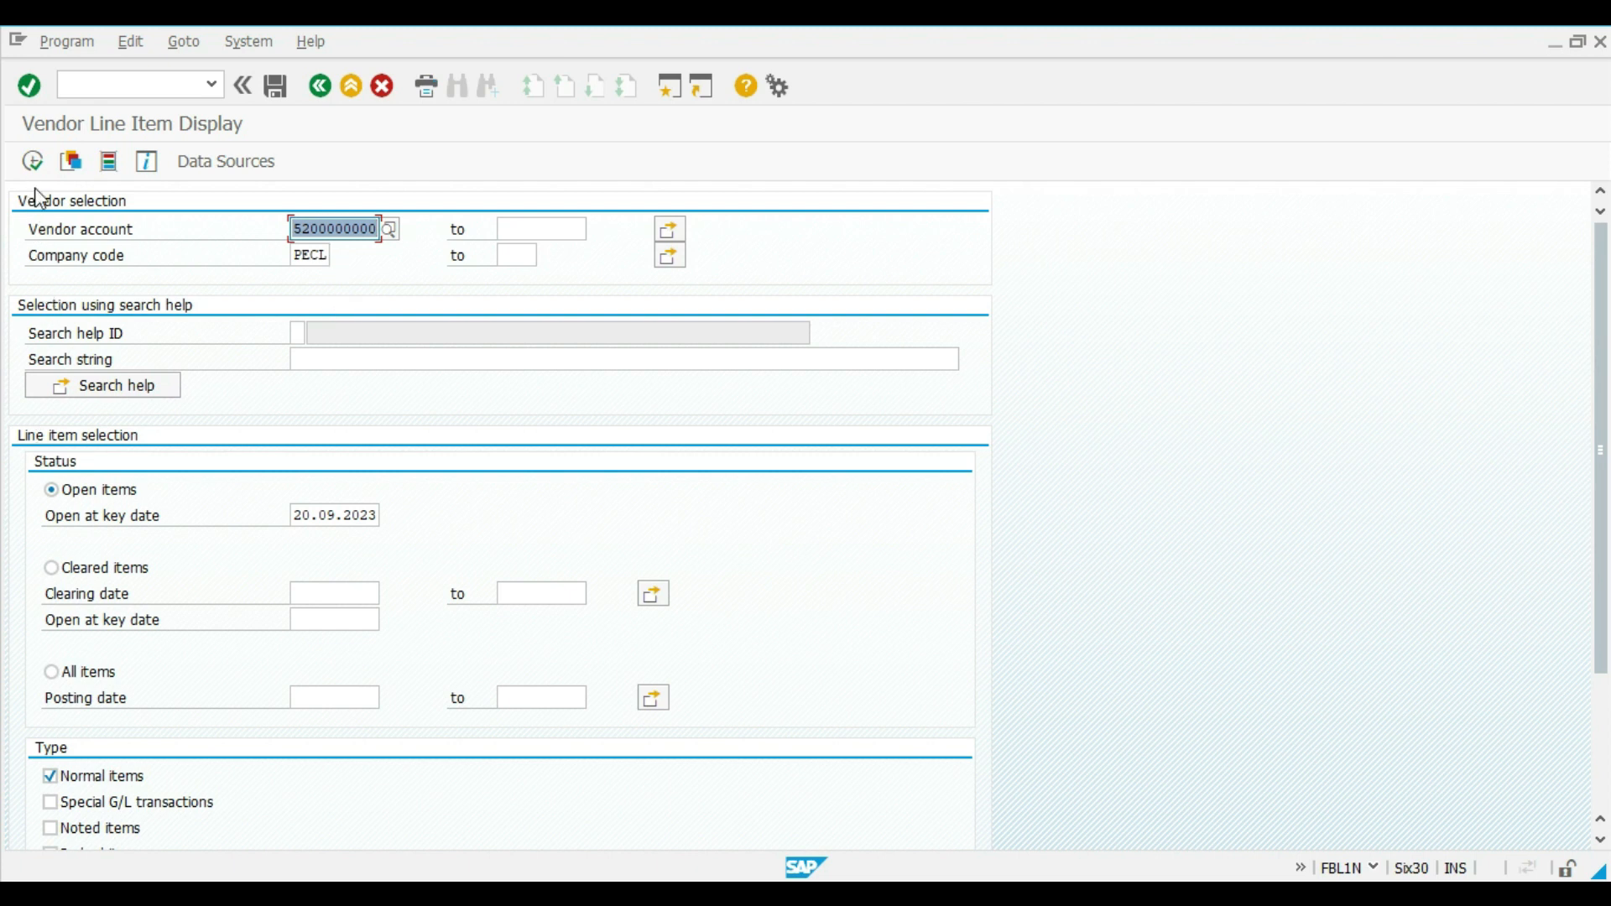
pyautogui.click(32, 161)
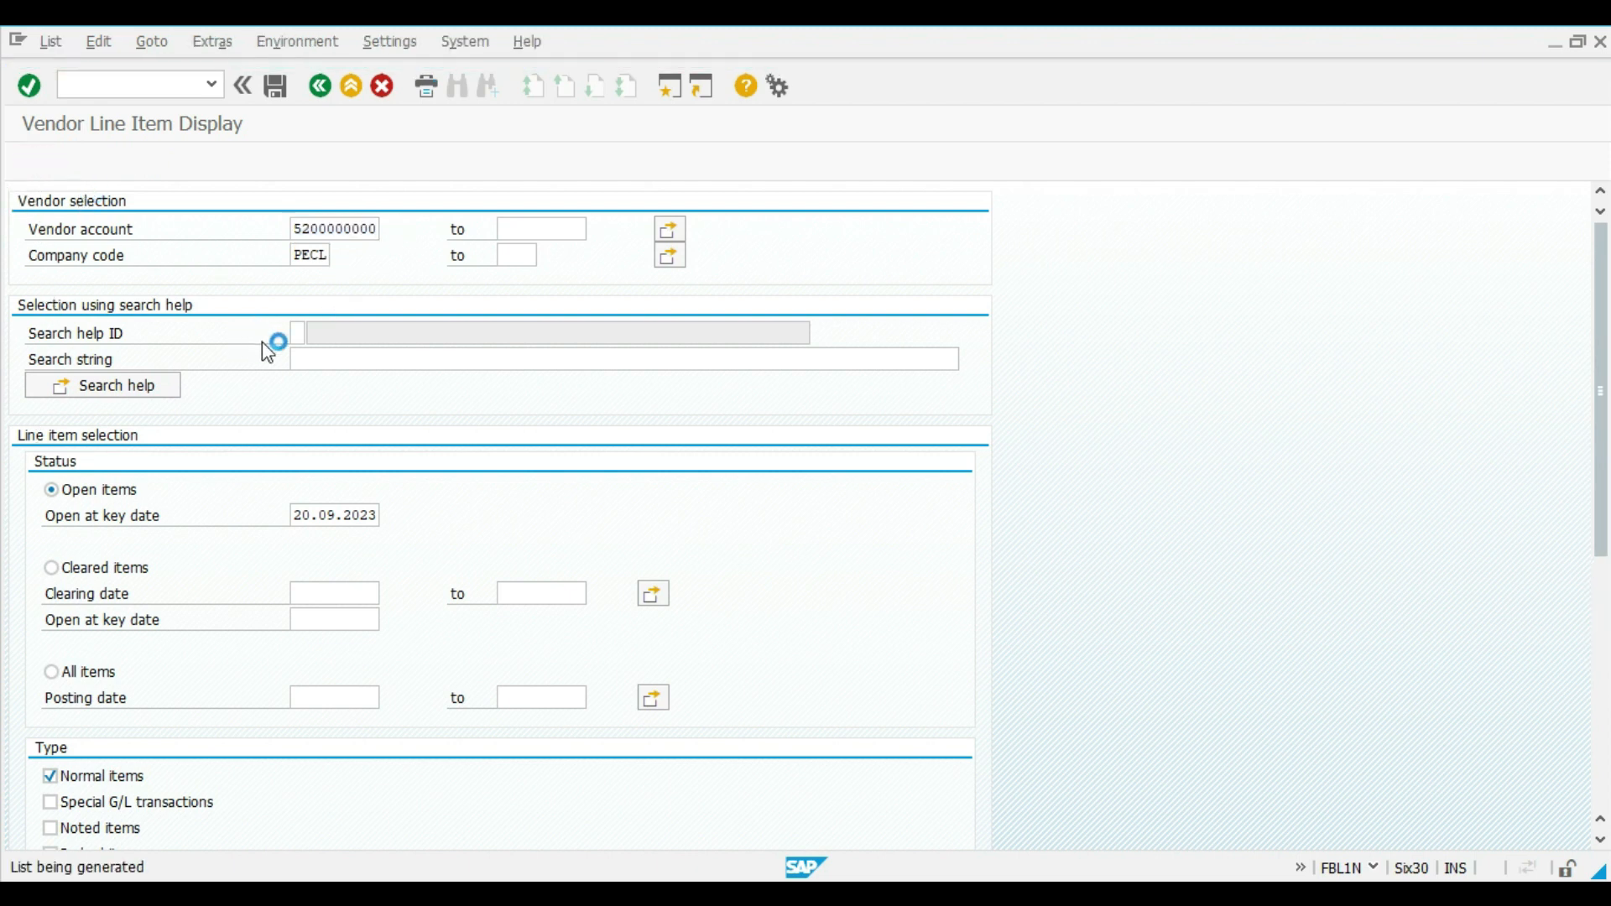
pyautogui.click(654, 559)
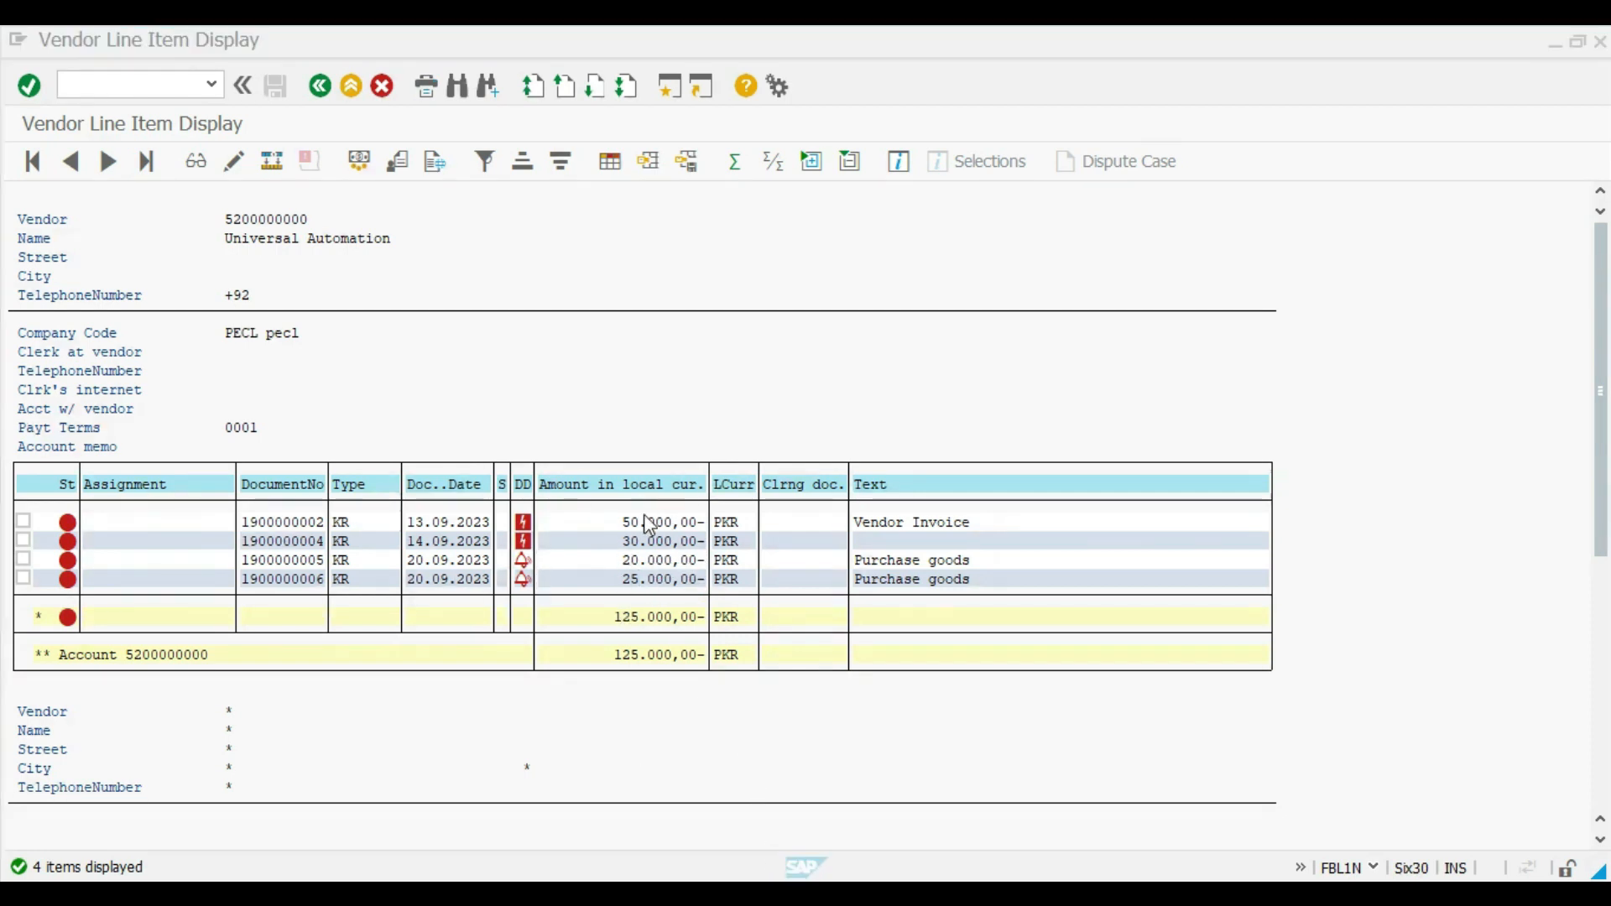
pyautogui.click(634, 560)
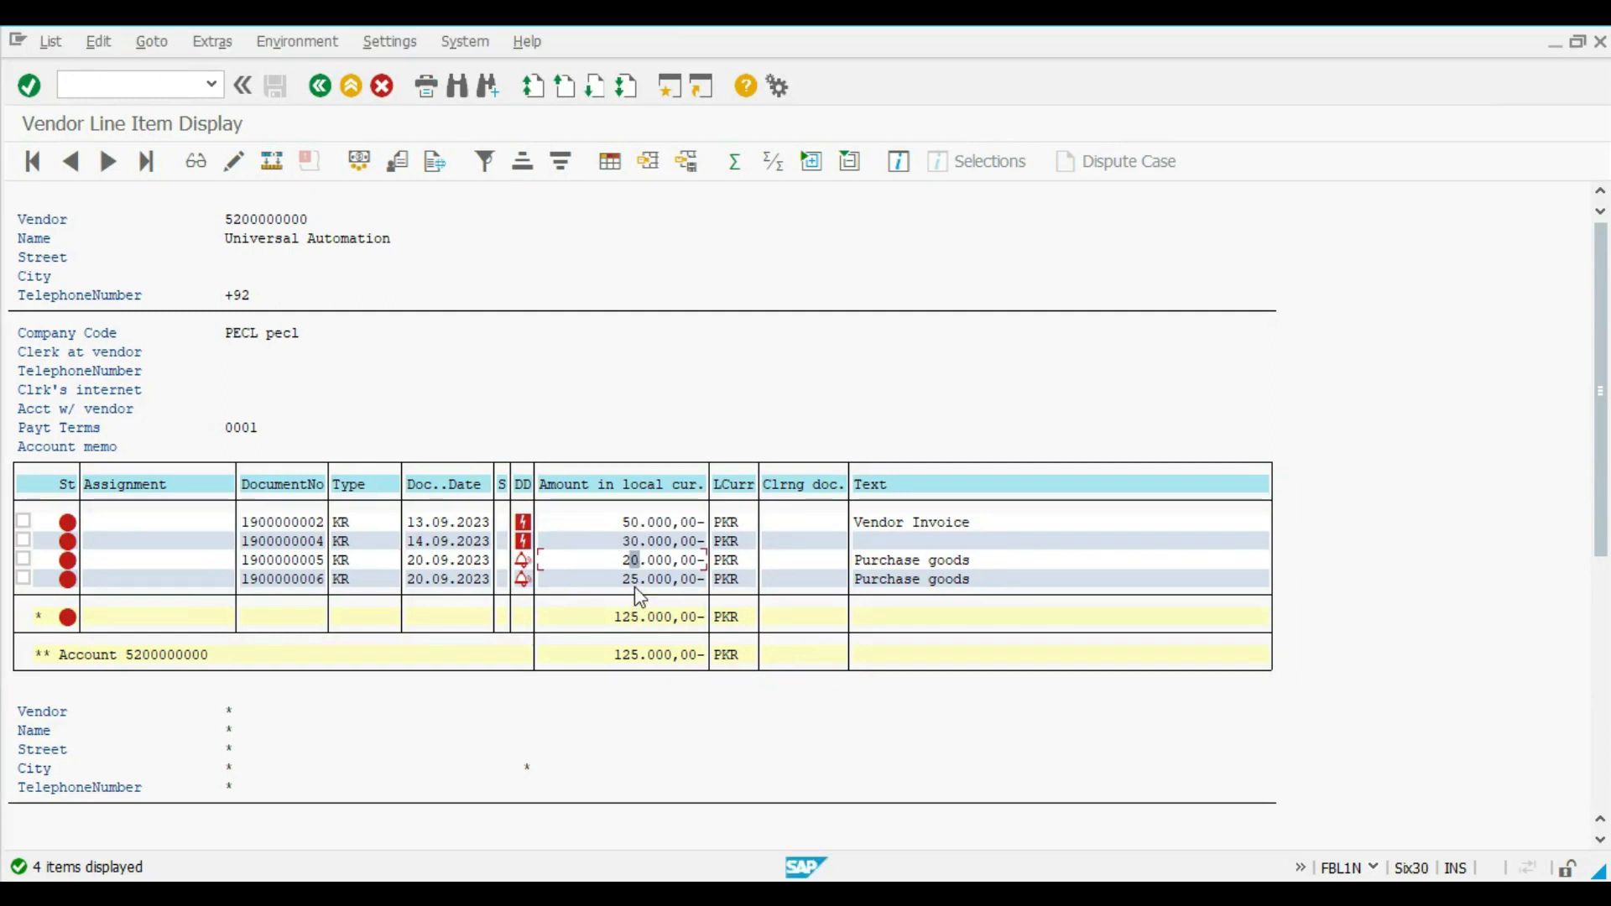
pyautogui.click(637, 577)
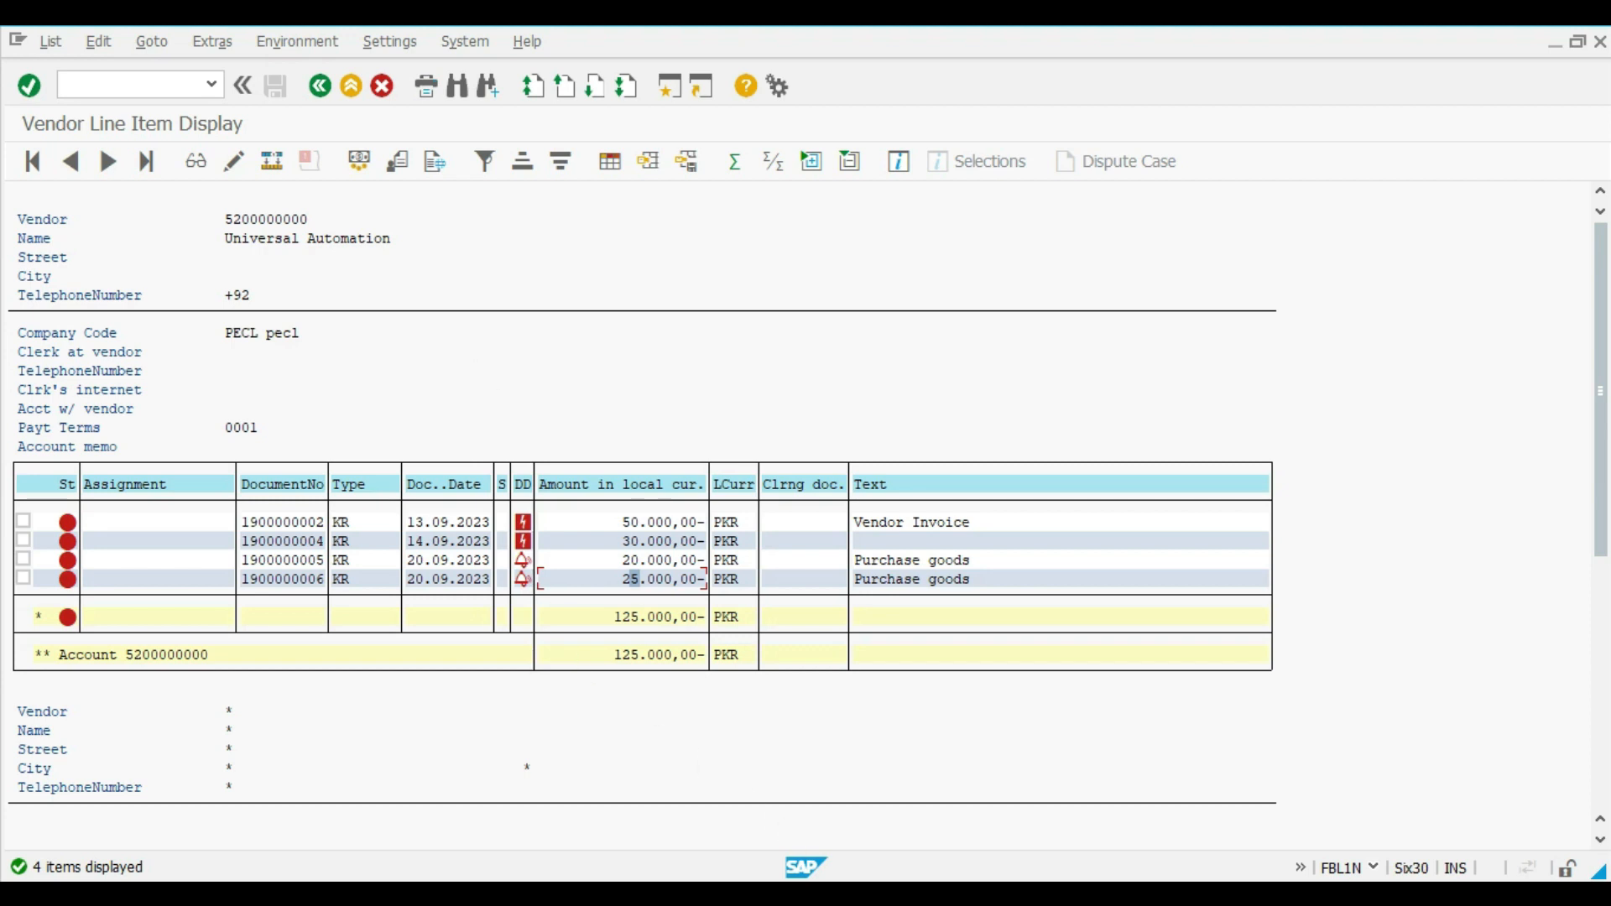
# Return to the invoice entry session, leave FB60 and start outgoing payment posting with transaction F-53
pyautogui.click(885, 818)
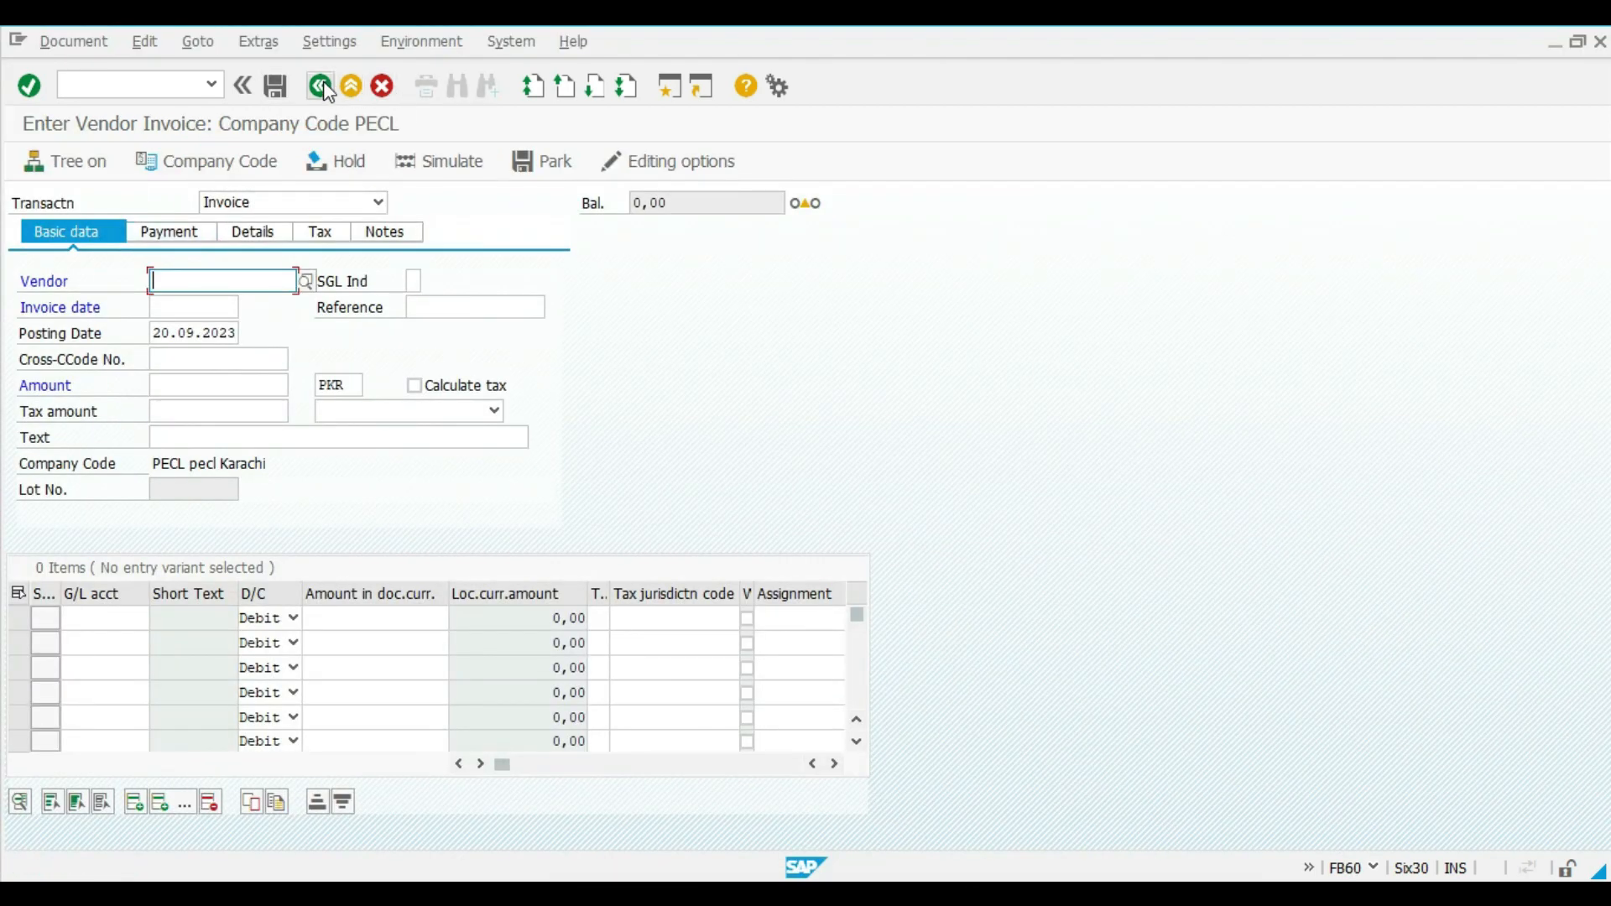
pyautogui.click(120, 84)
pyautogui.write('/n')
pyautogui.press('Return')
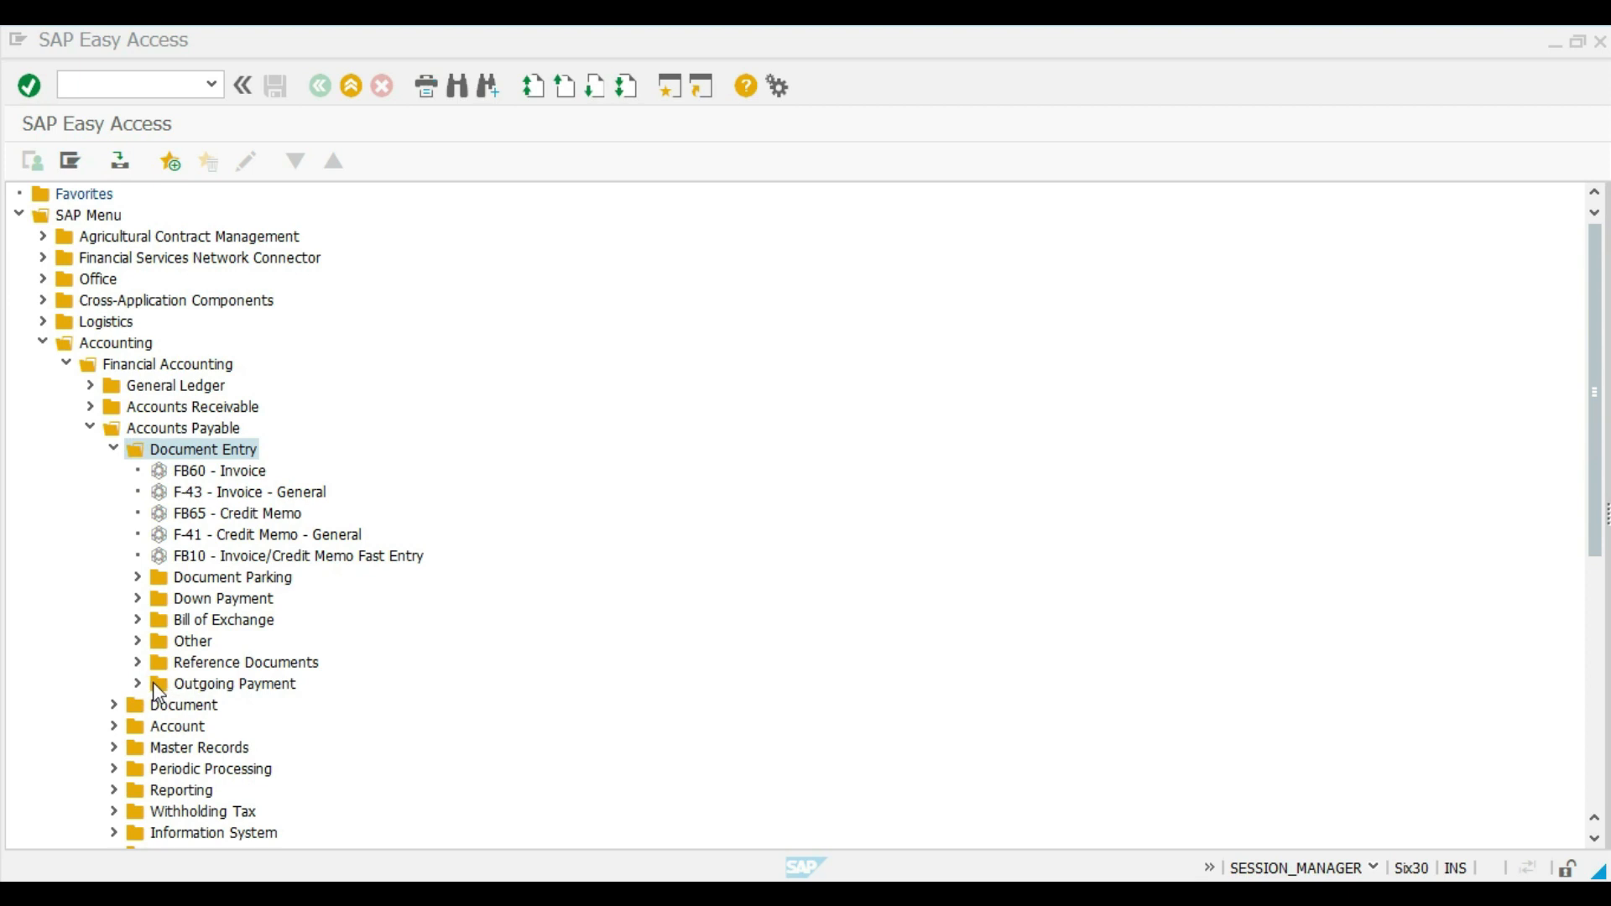
pyautogui.click(139, 683)
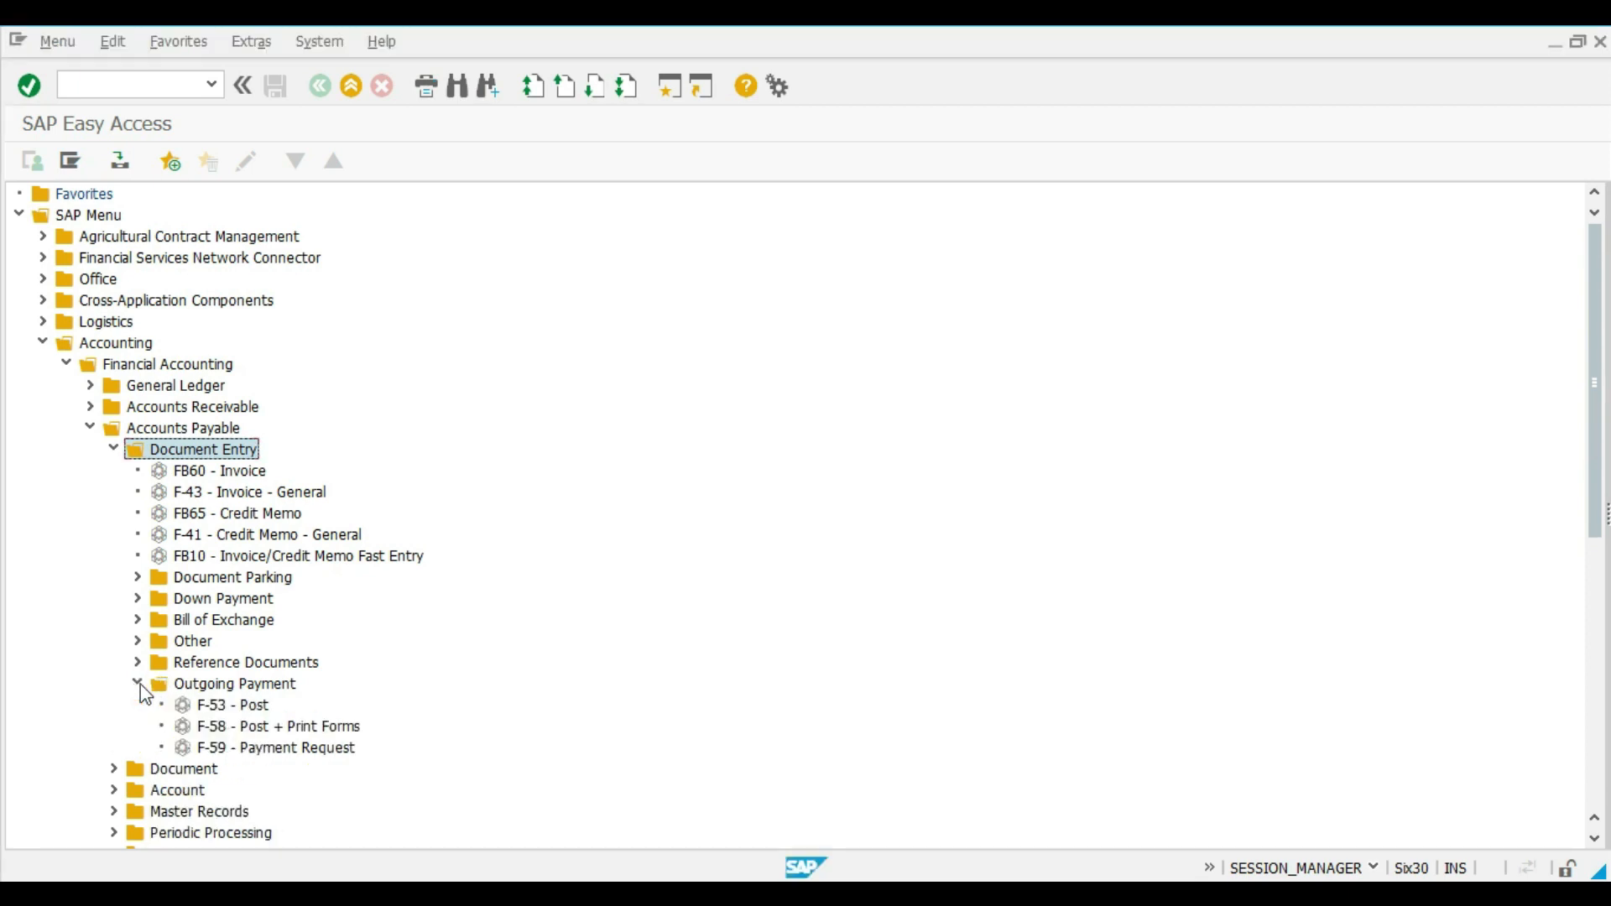
pyautogui.click(251, 706)
pyautogui.doubleClick(250, 709)
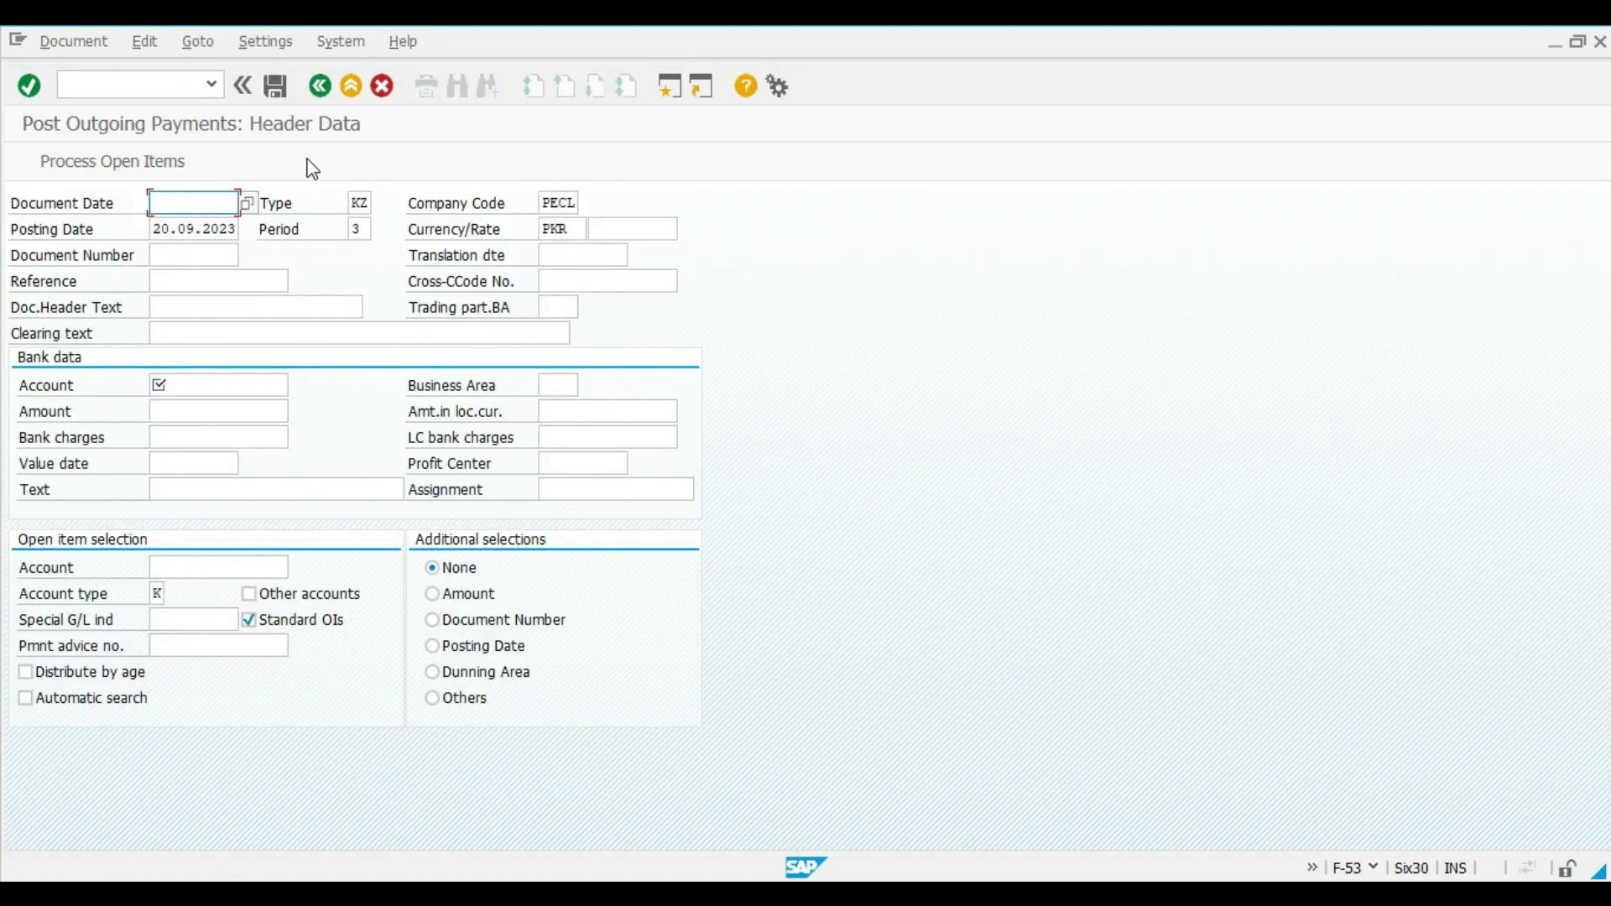
# Set the outgoing payment's document date to 20.09.2023 and its document header text to "Vendor Payment"
pyautogui.doubleClick(358, 204)
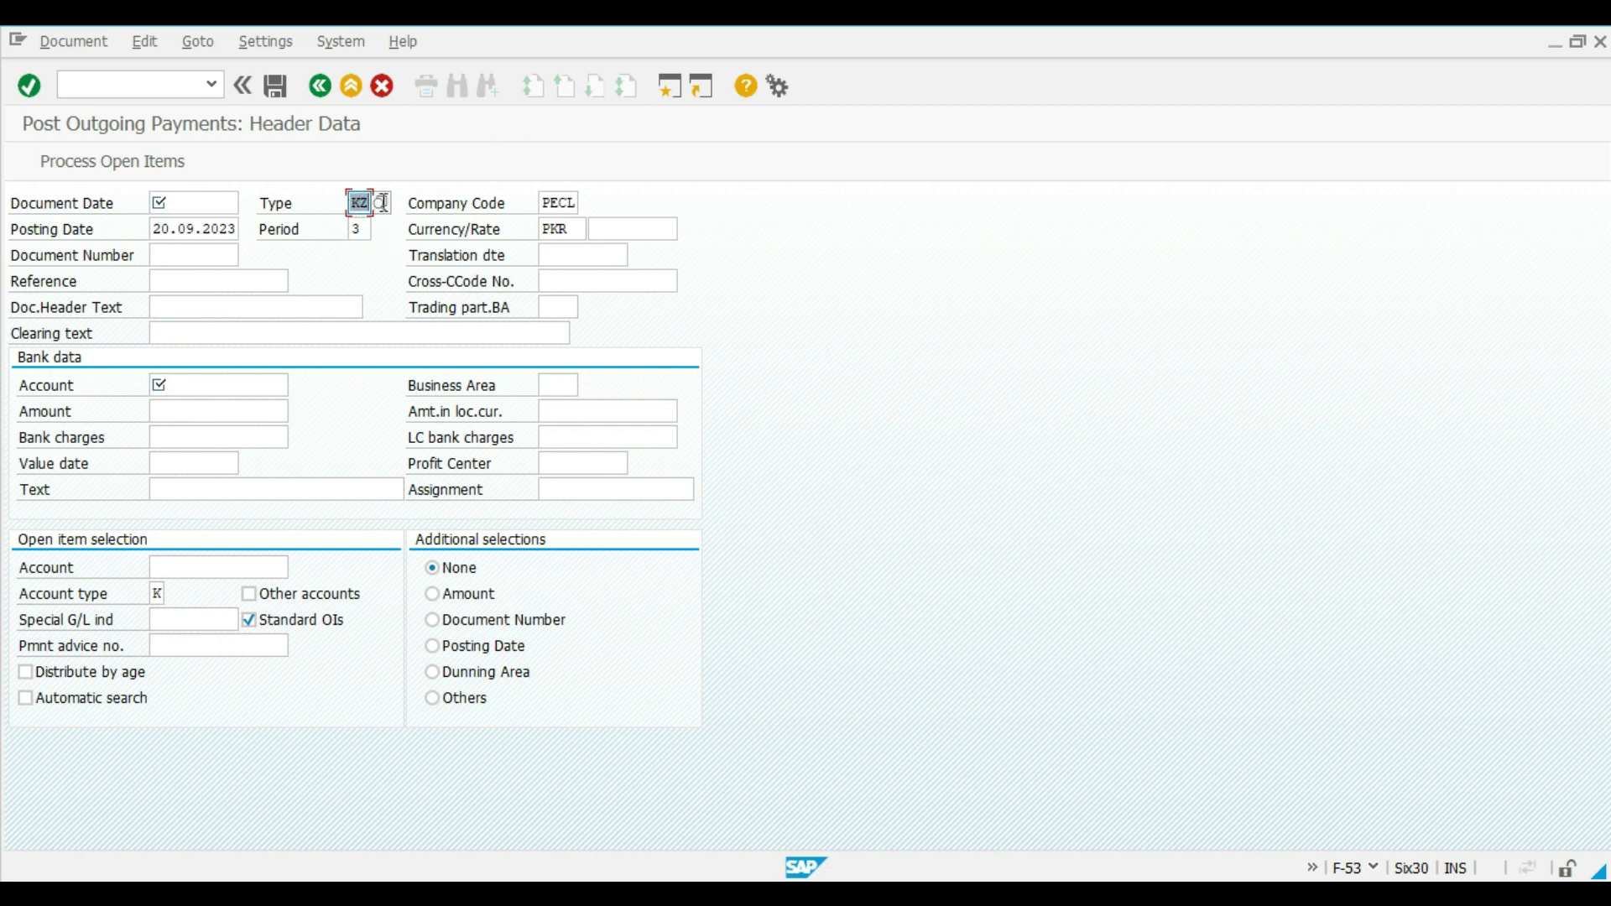
pyautogui.click(199, 203)
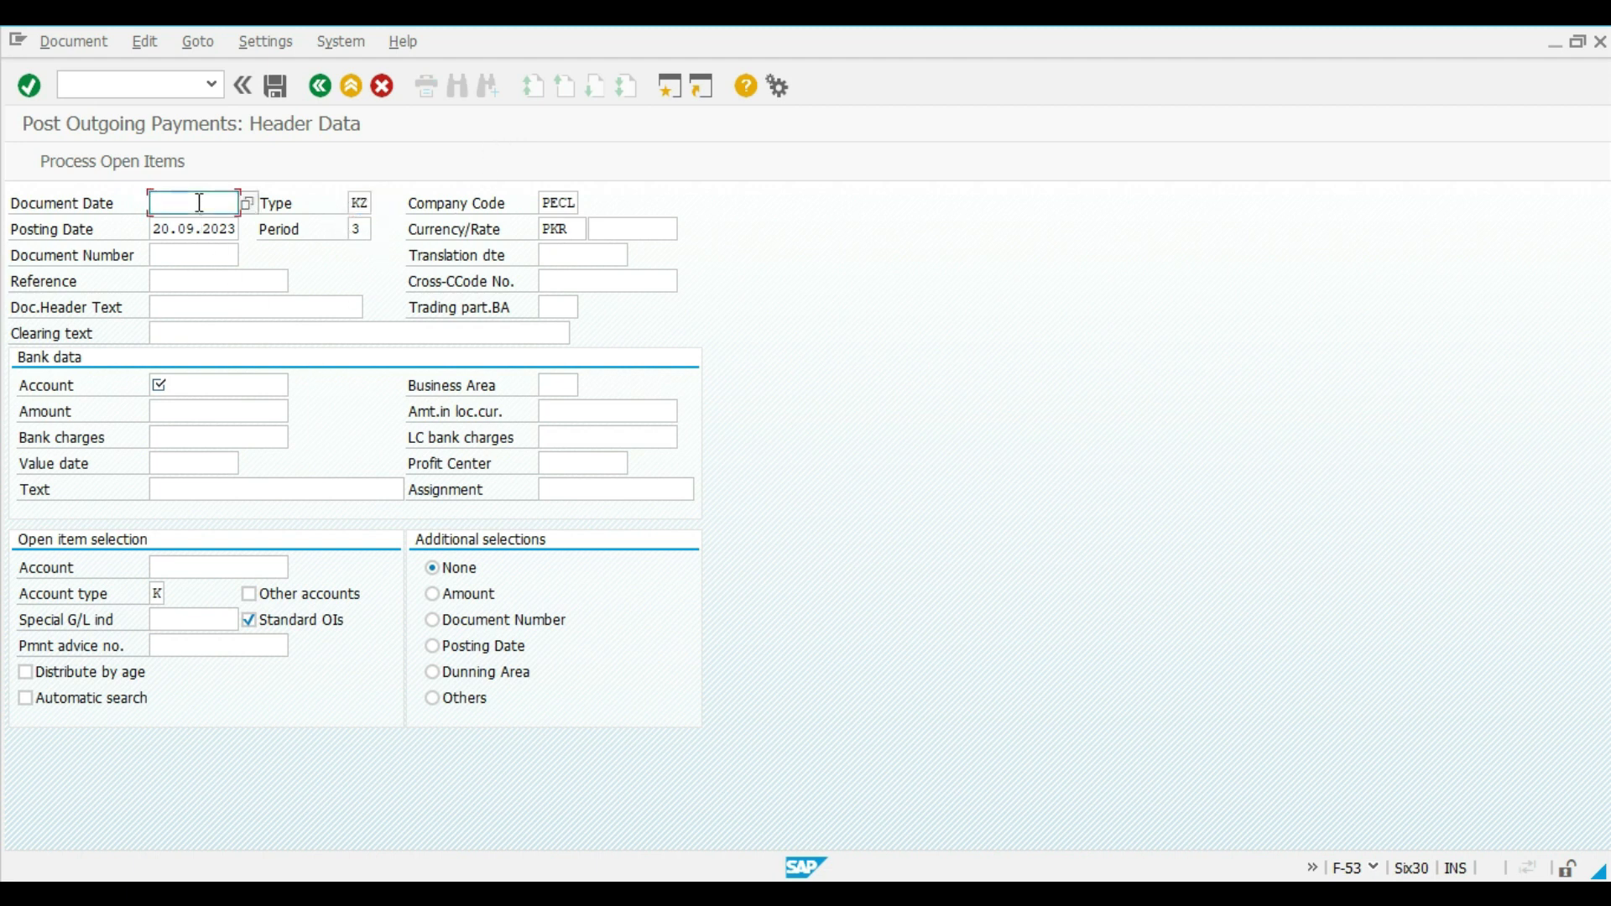
pyautogui.write('20.09.2023')
pyautogui.press('Tab')
pyautogui.press('Tab')
pyautogui.press('Tab')
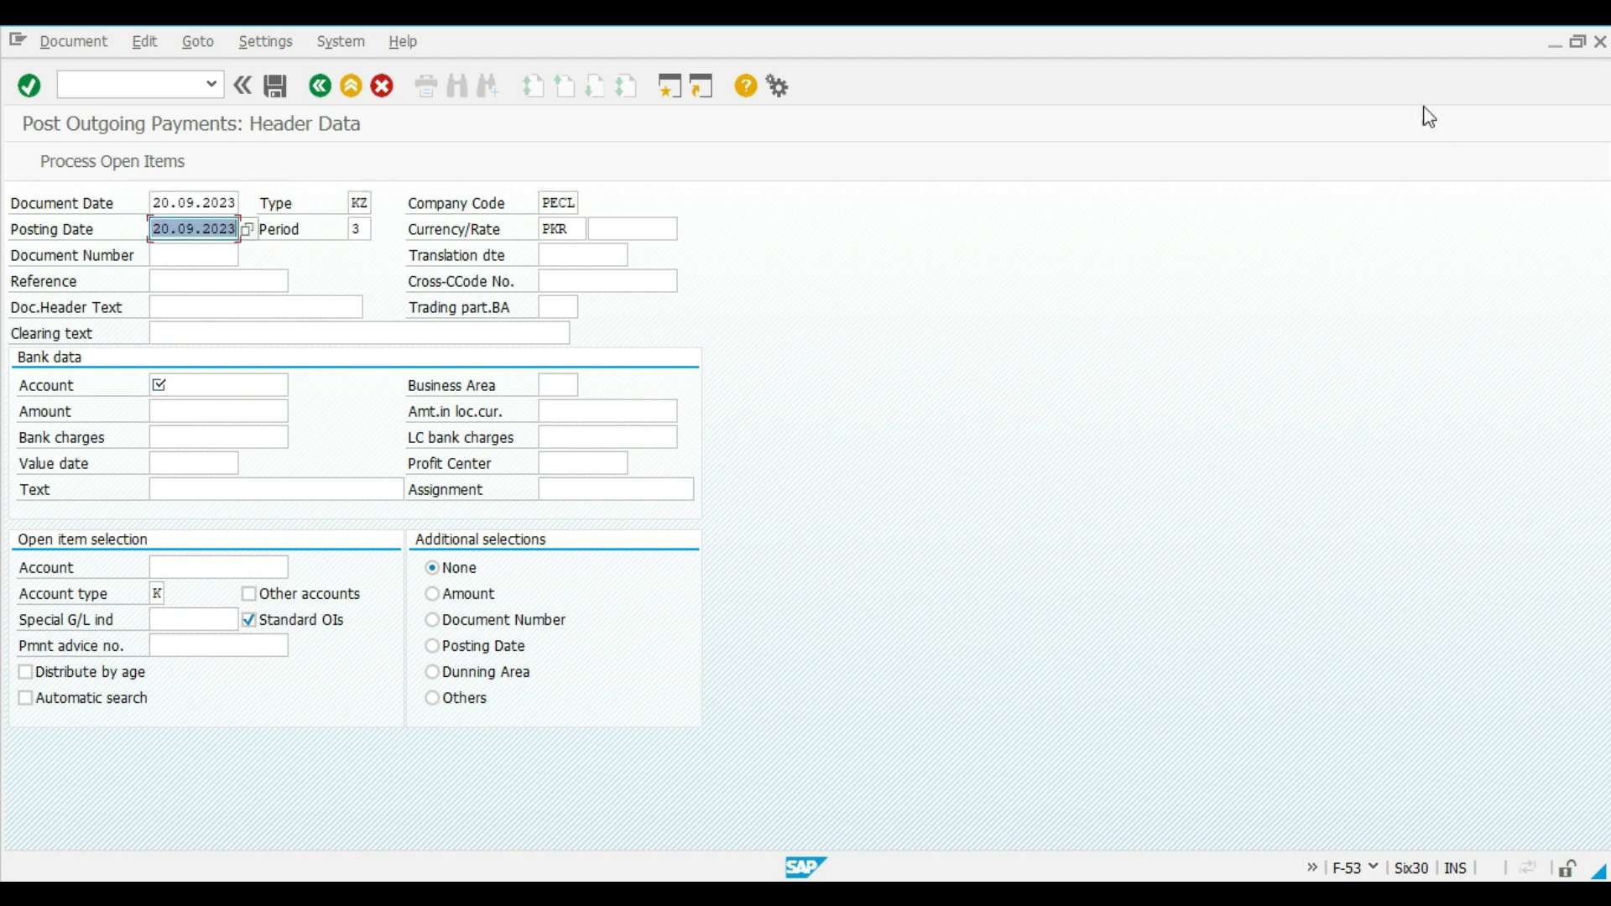
pyautogui.click(193, 304)
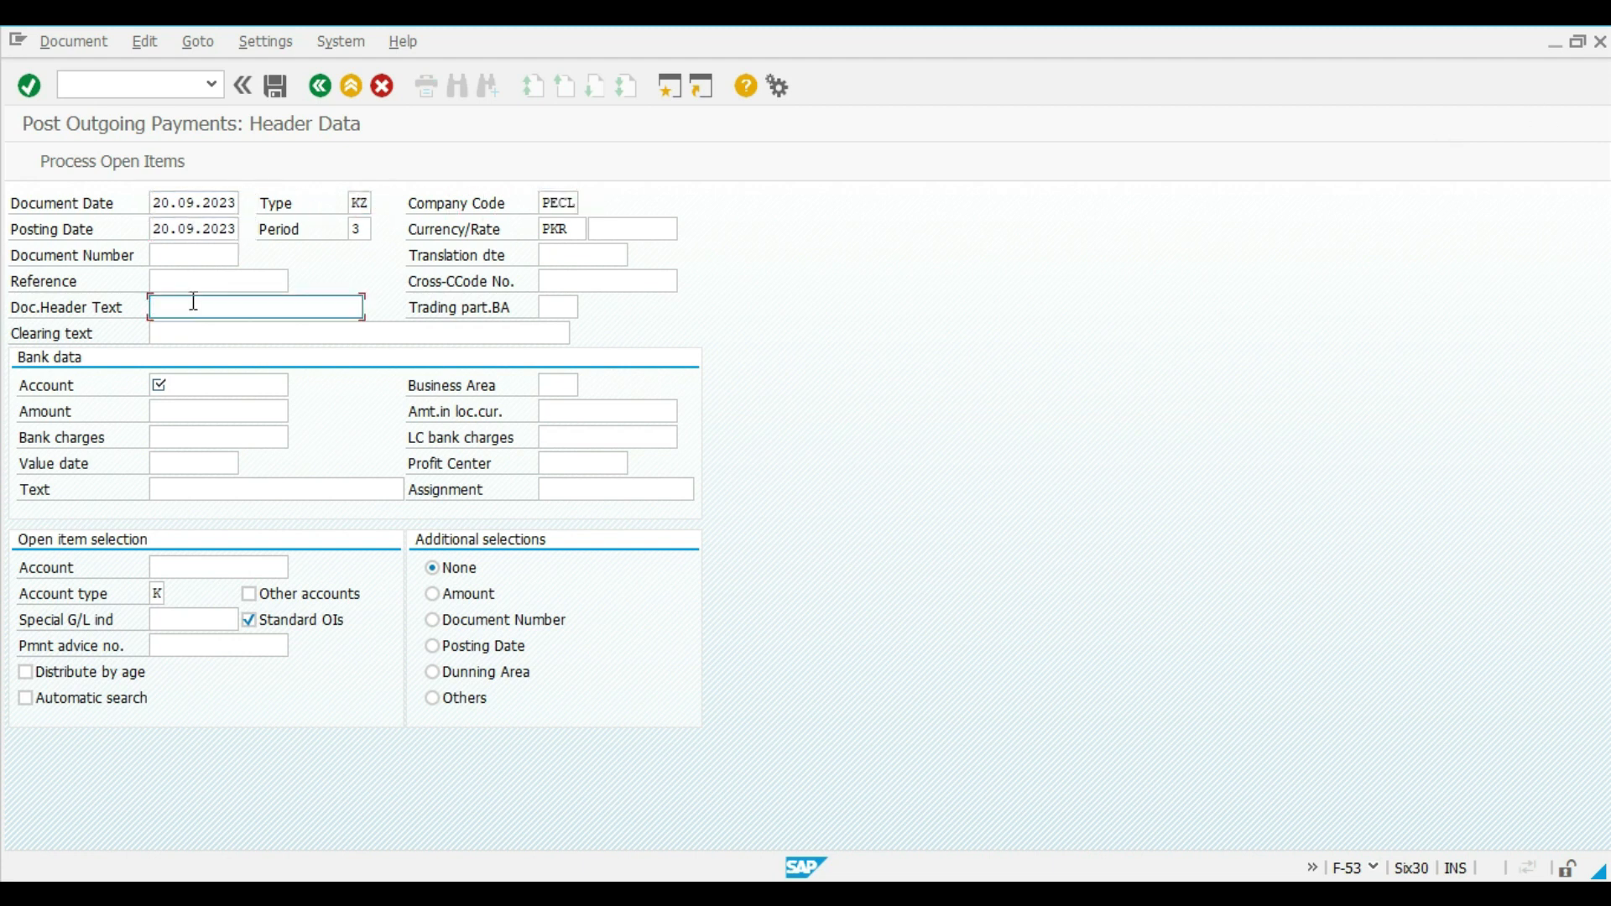
pyautogui.write('V')
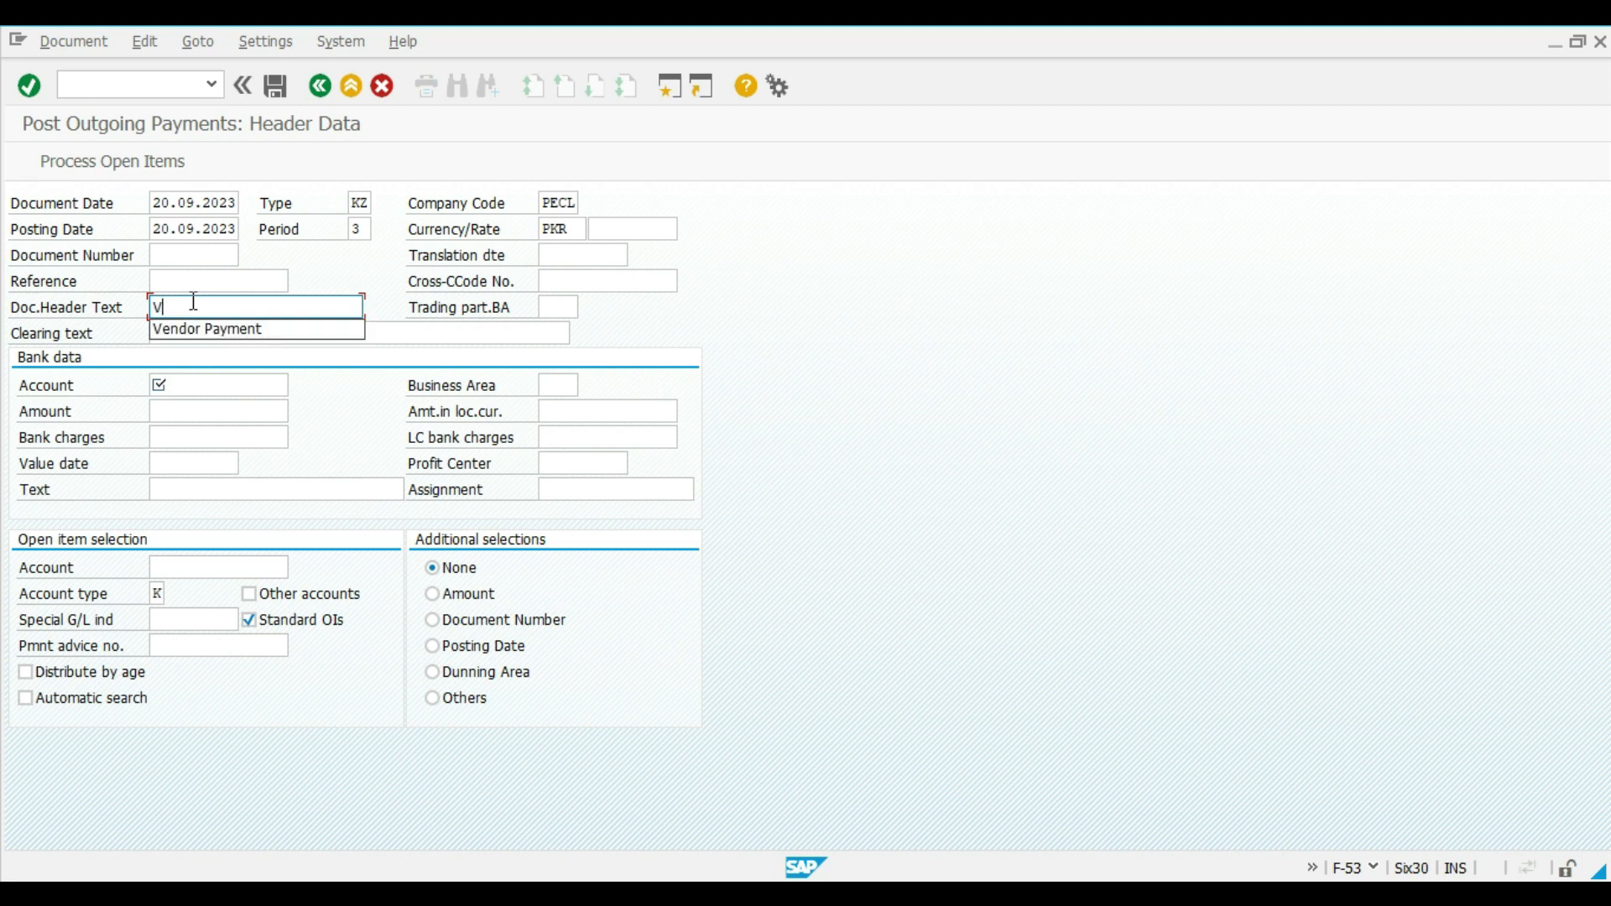
pyautogui.click(199, 329)
# Look up the company code's G/L accounts and choose Standard Bank as the payment's bank account
pyautogui.click(205, 384)
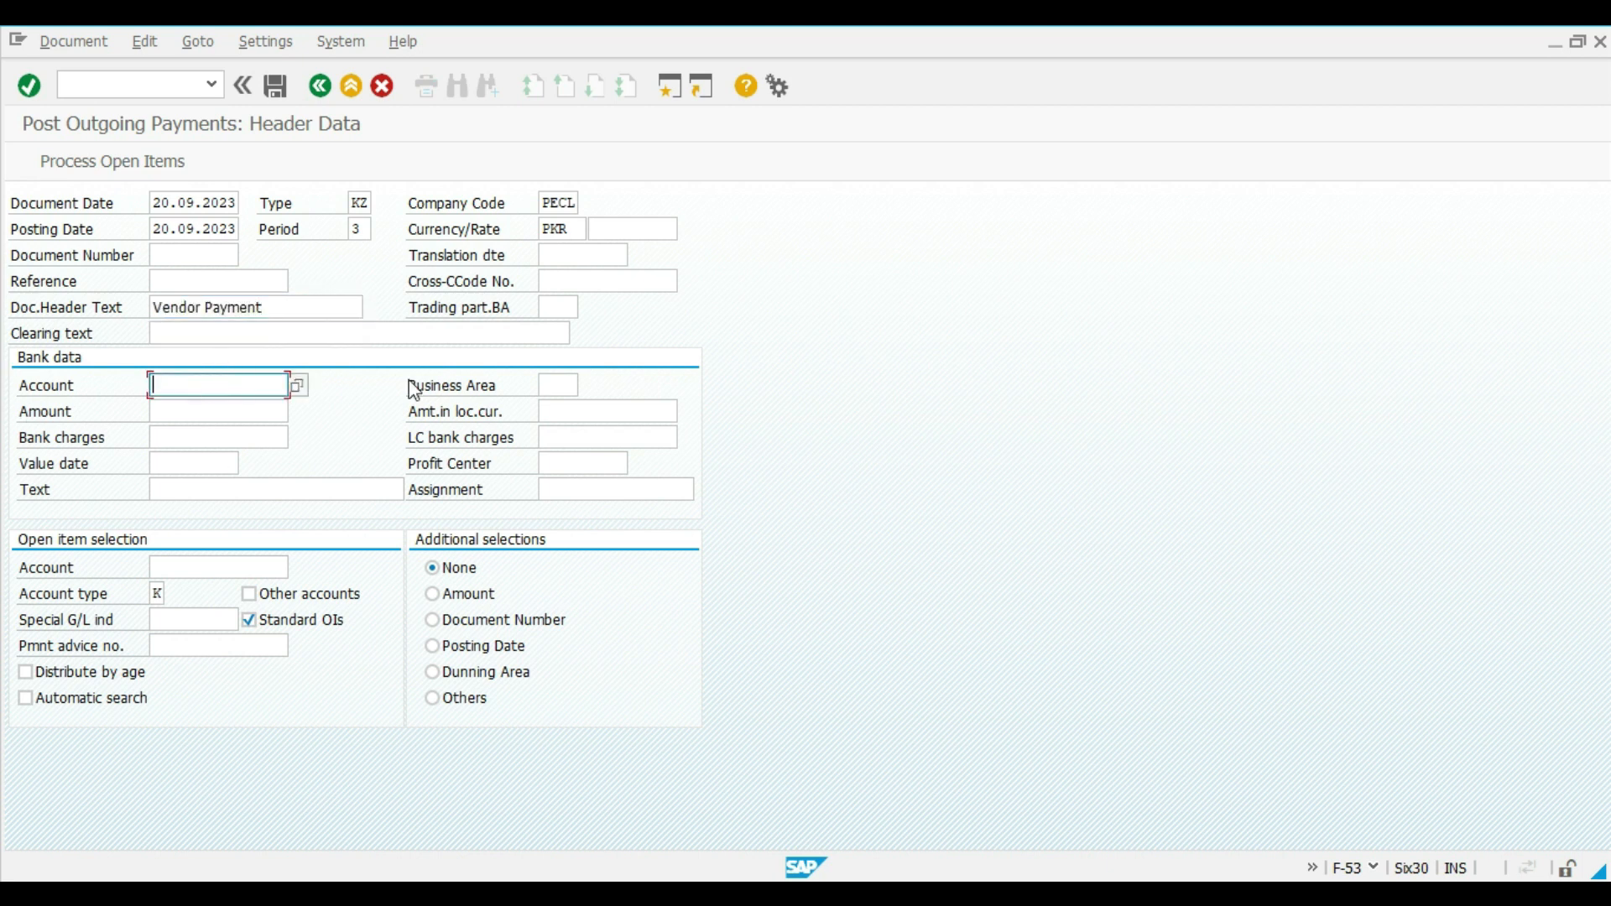
pyautogui.click(299, 385)
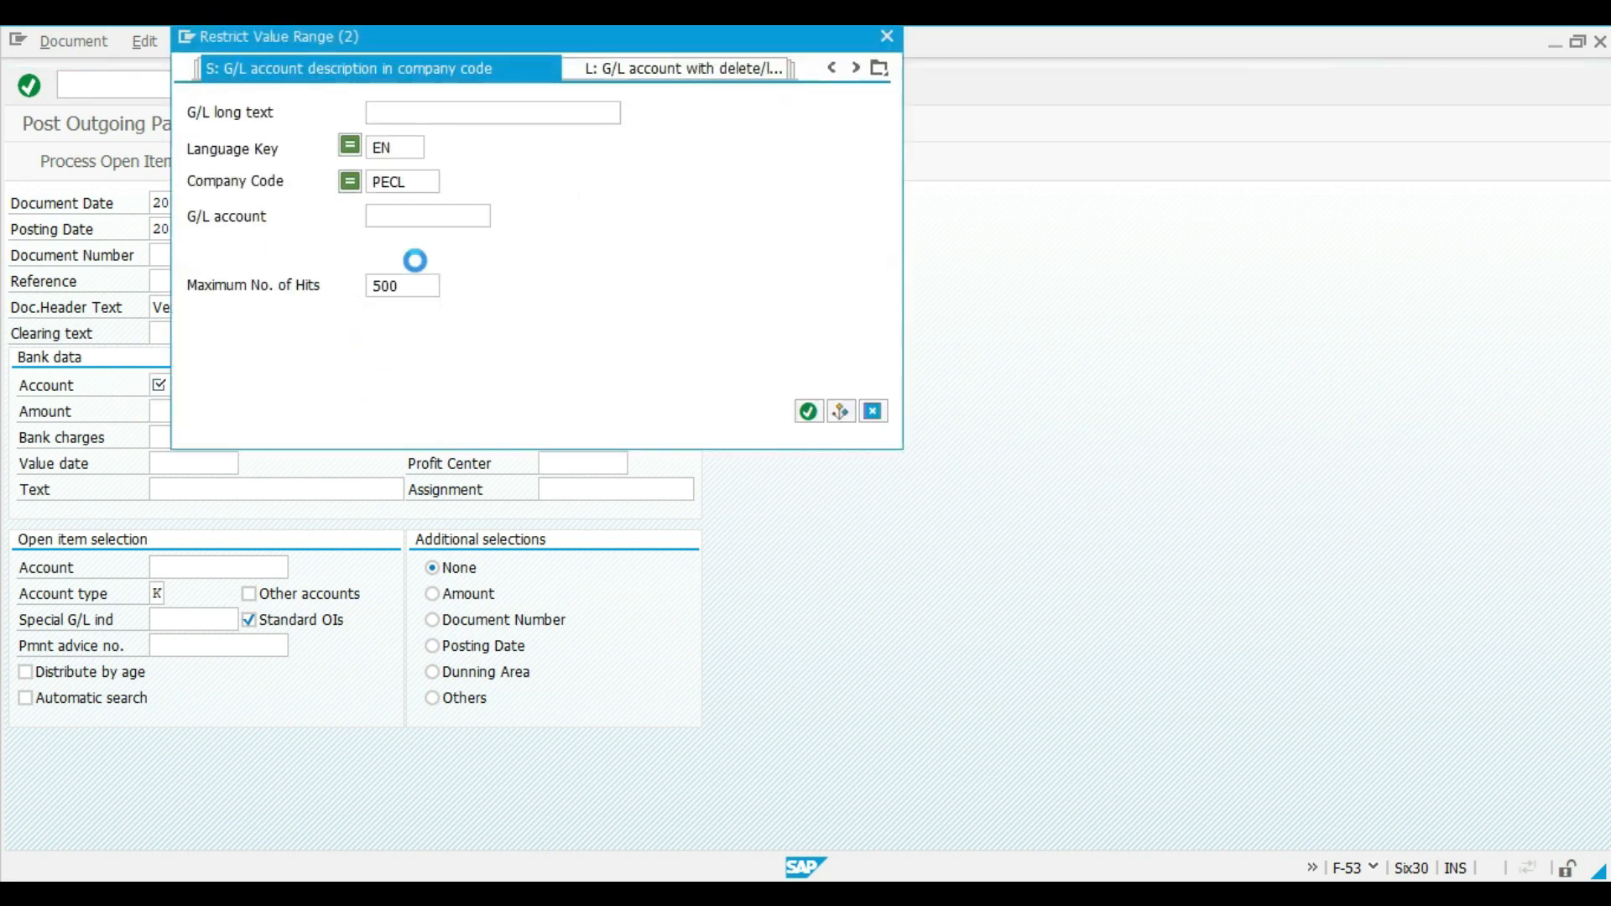
pyautogui.click(812, 412)
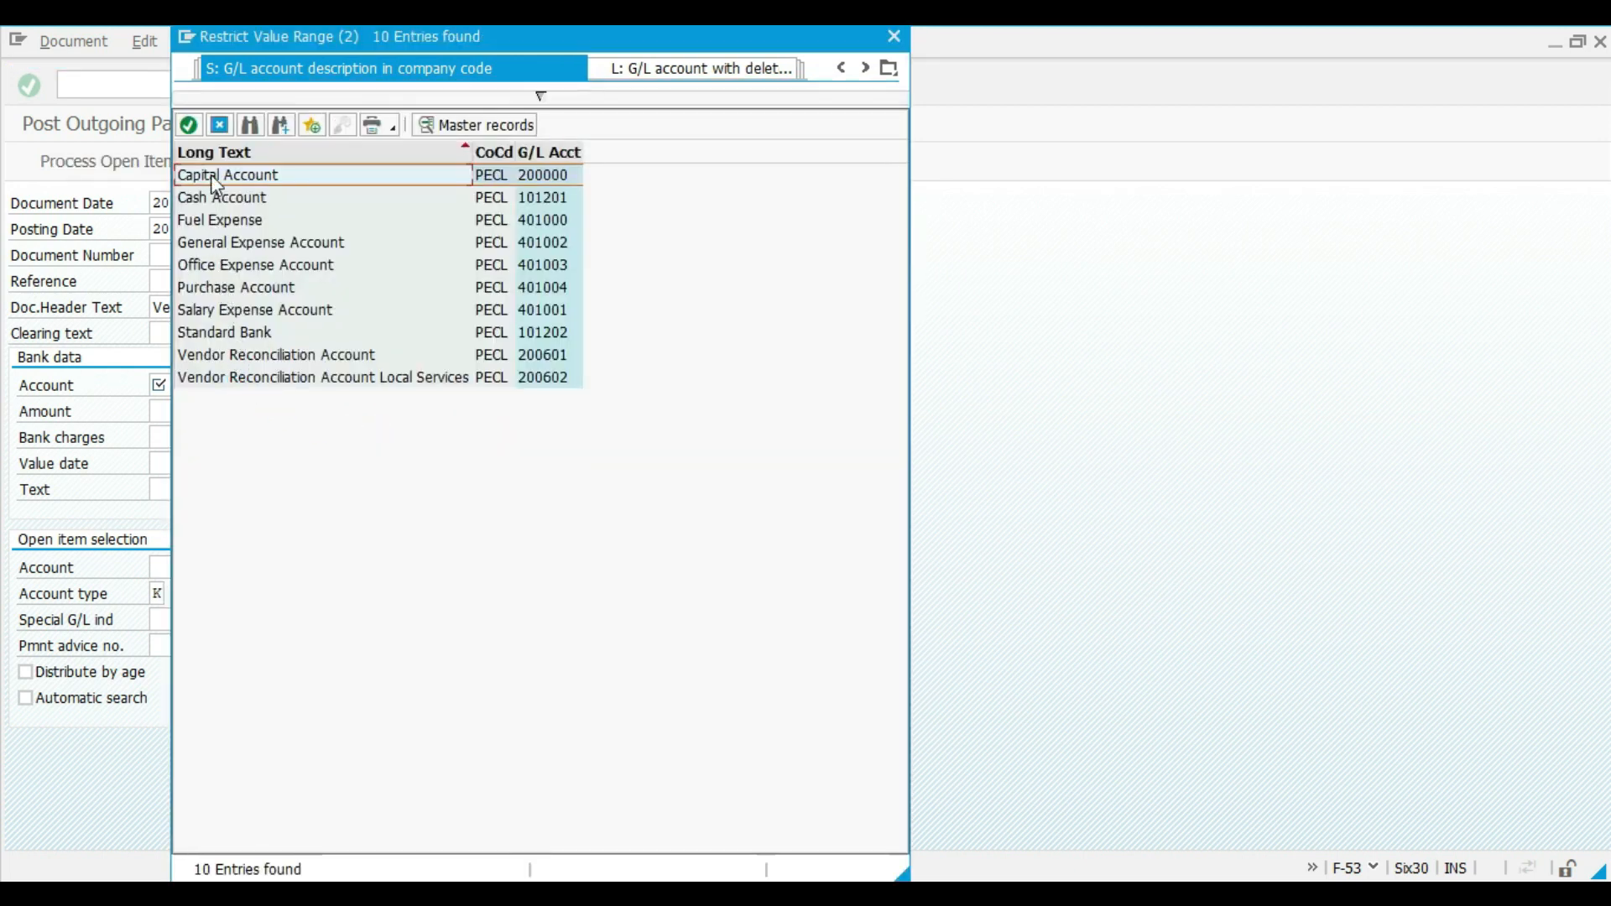
pyautogui.doubleClick(223, 332)
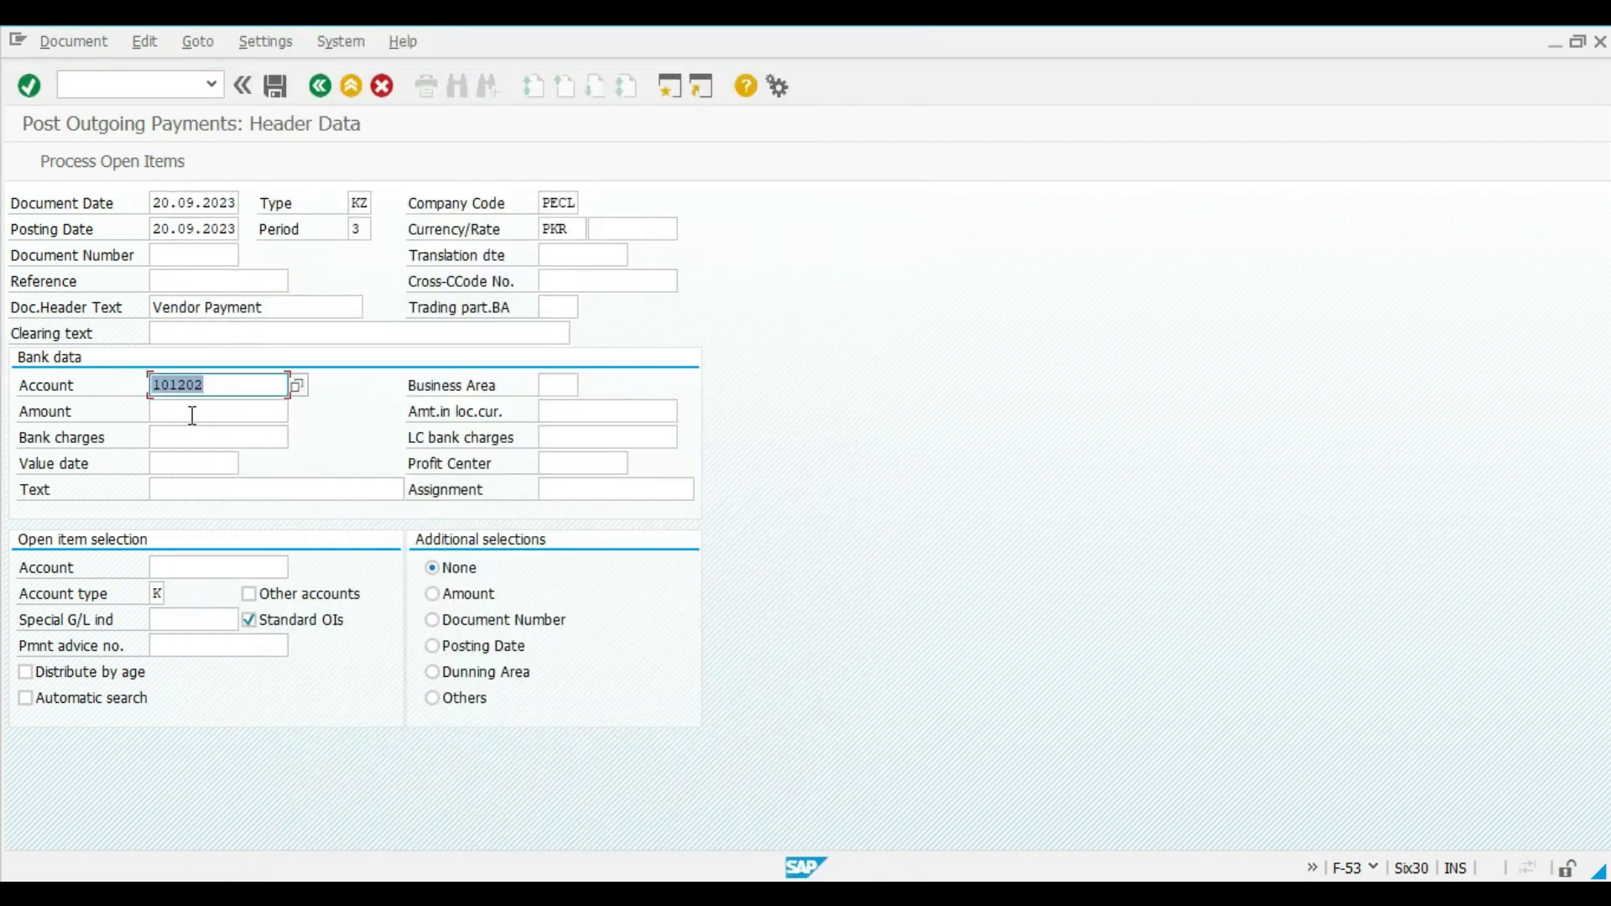
# Check the invoice amounts in the FBL1N session and set the payment amount to 20000
pyautogui.click(881, 809)
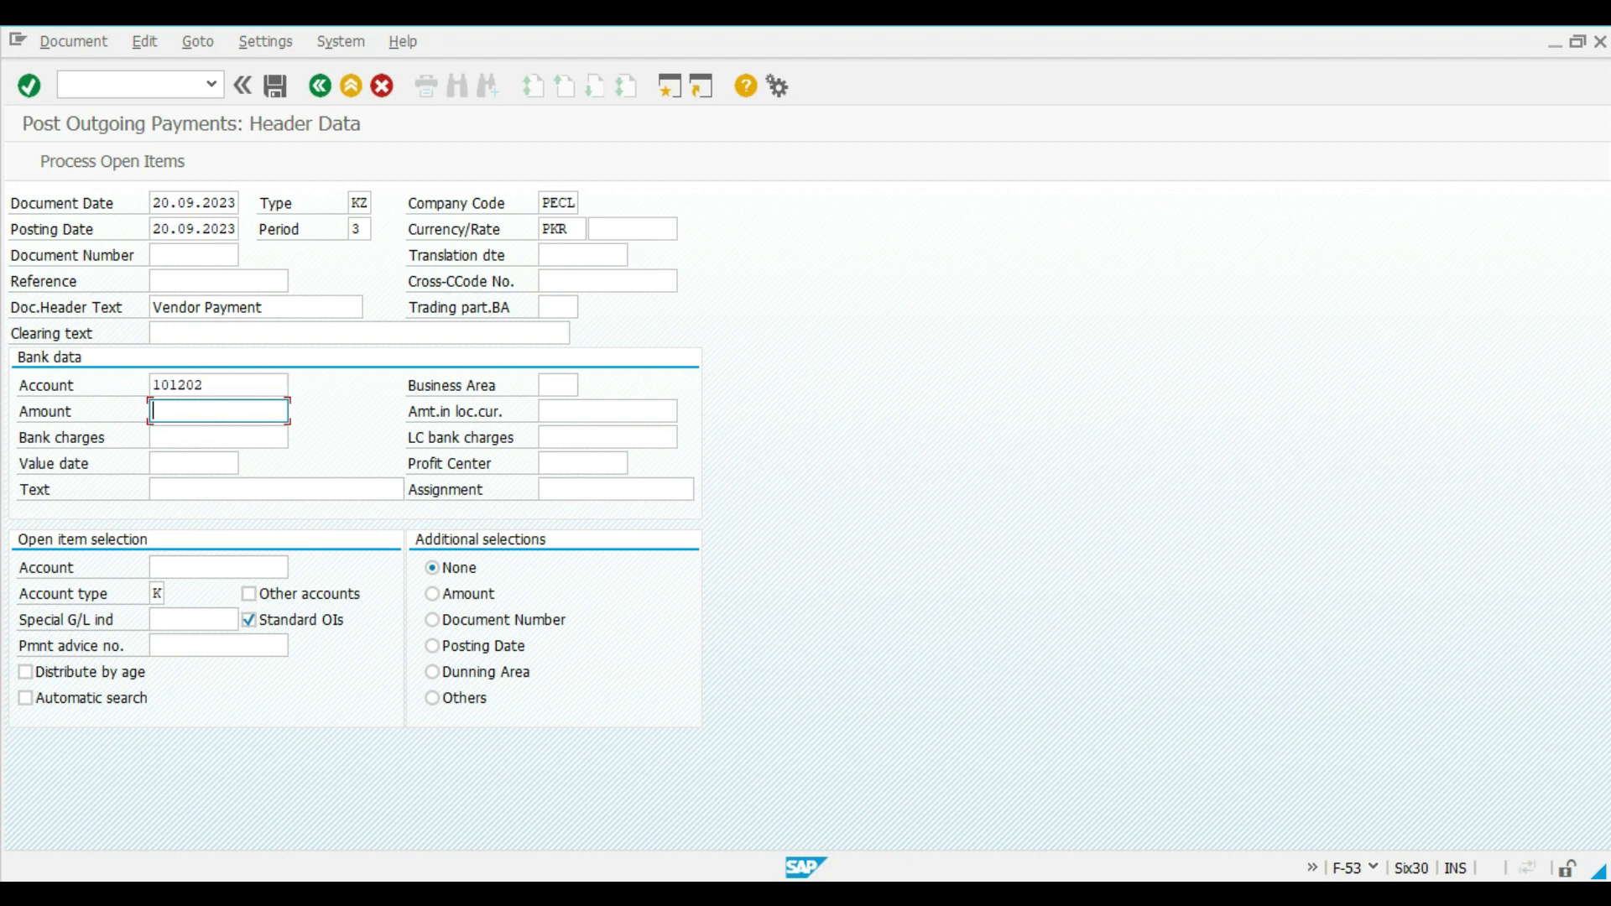
pyautogui.moveTo(1001, 793)
pyautogui.click(1158, 780)
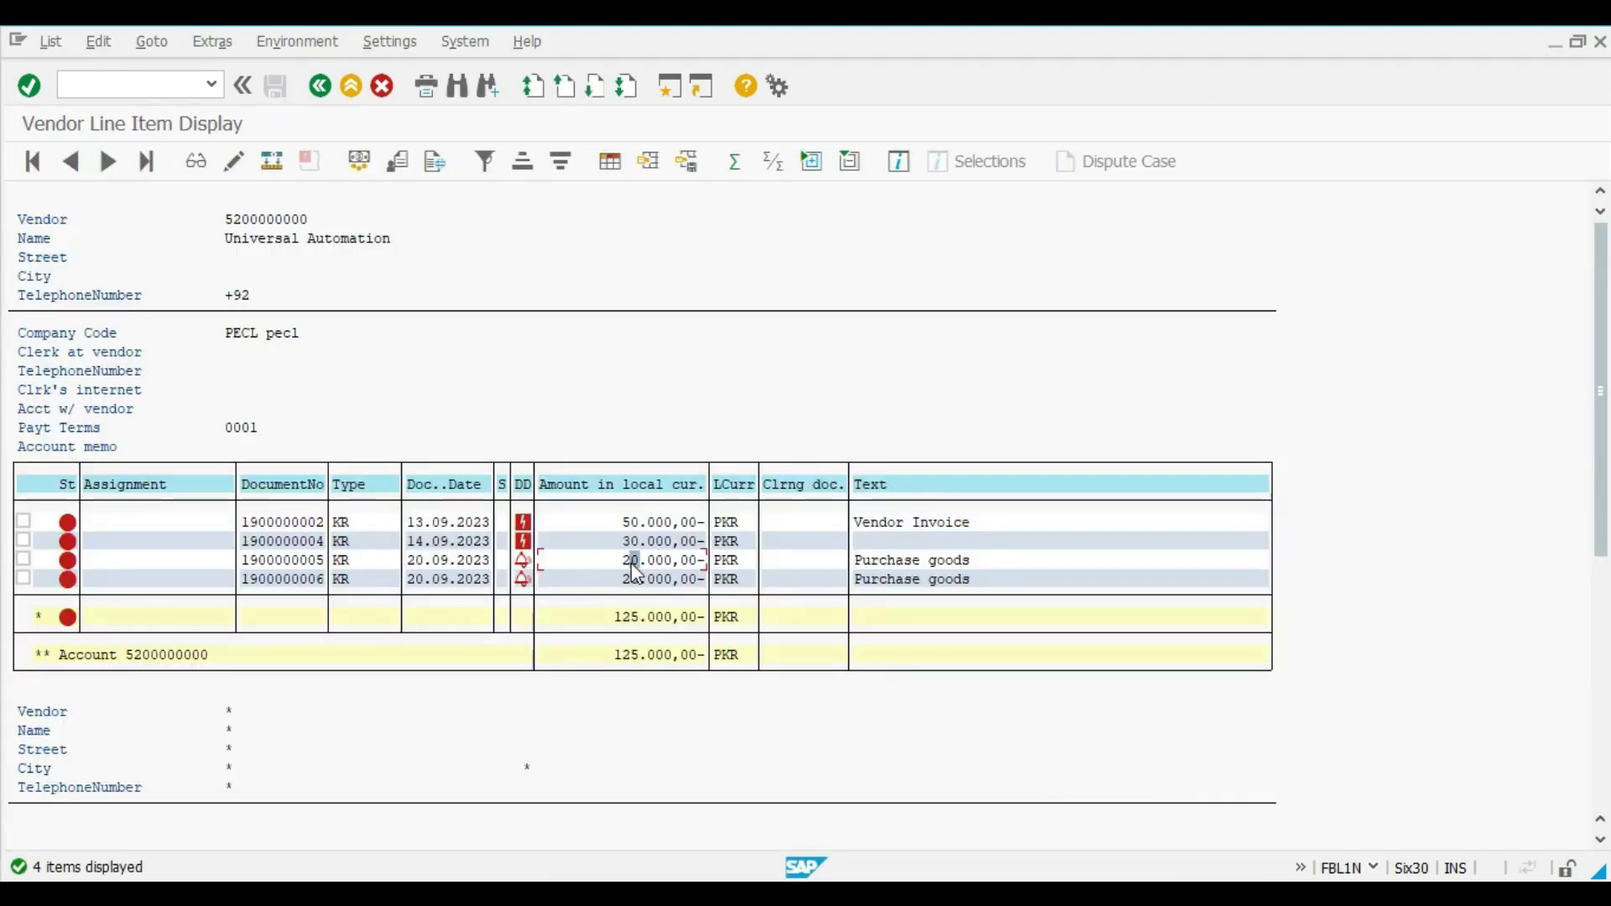
pyautogui.click(842, 770)
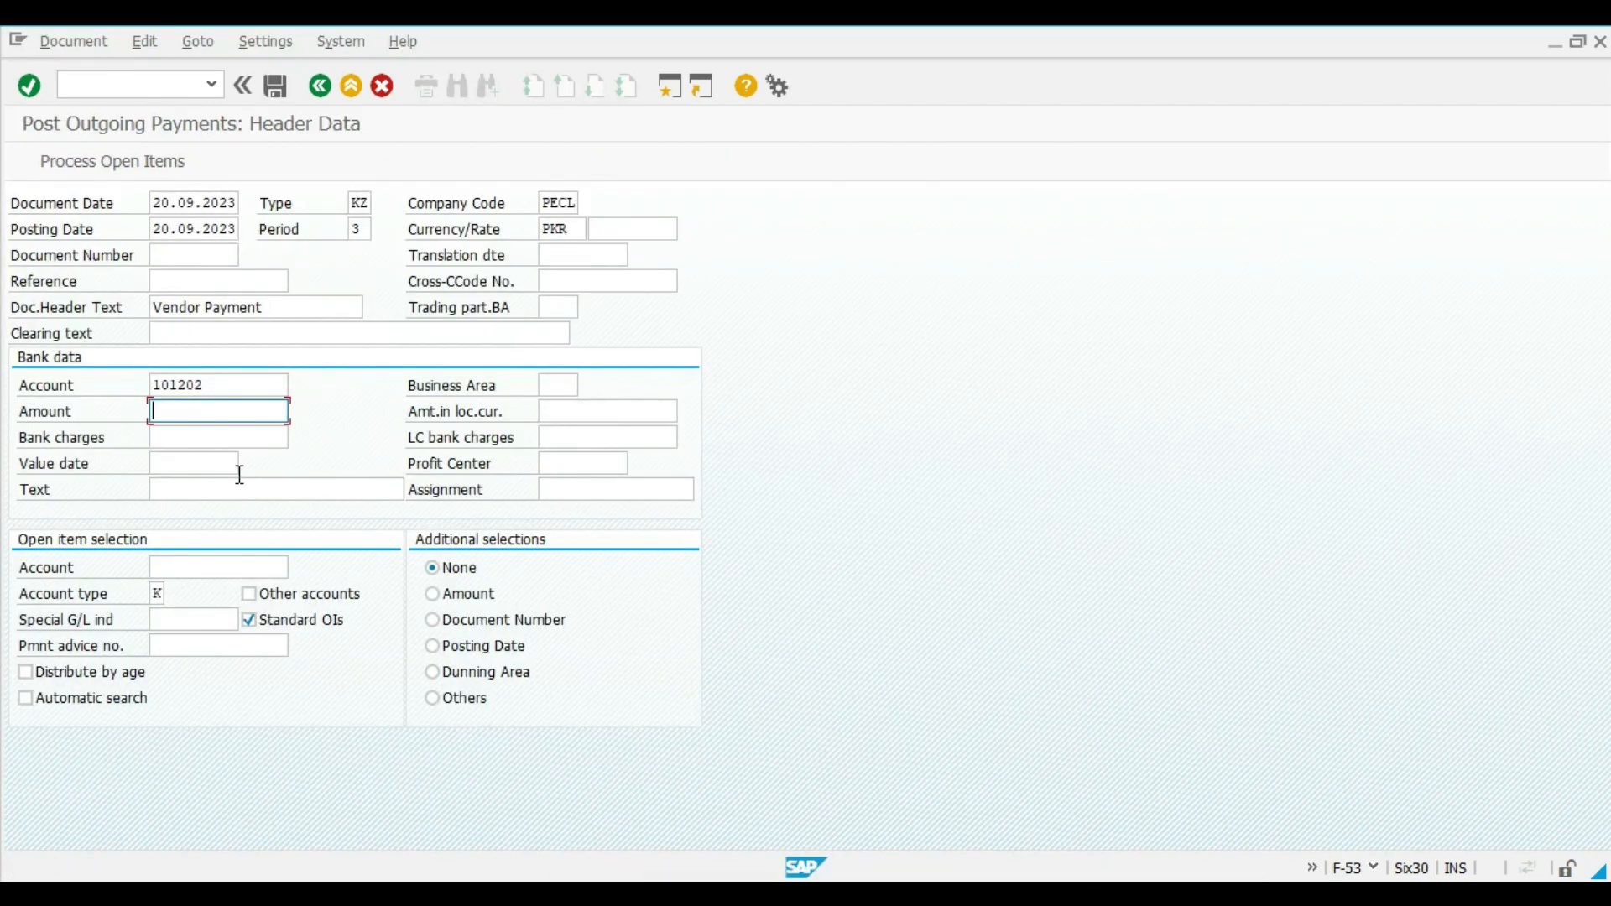
pyautogui.write('20000')
# Look up vendor Universal Automation as the account for the open item selection
pyautogui.click(201, 568)
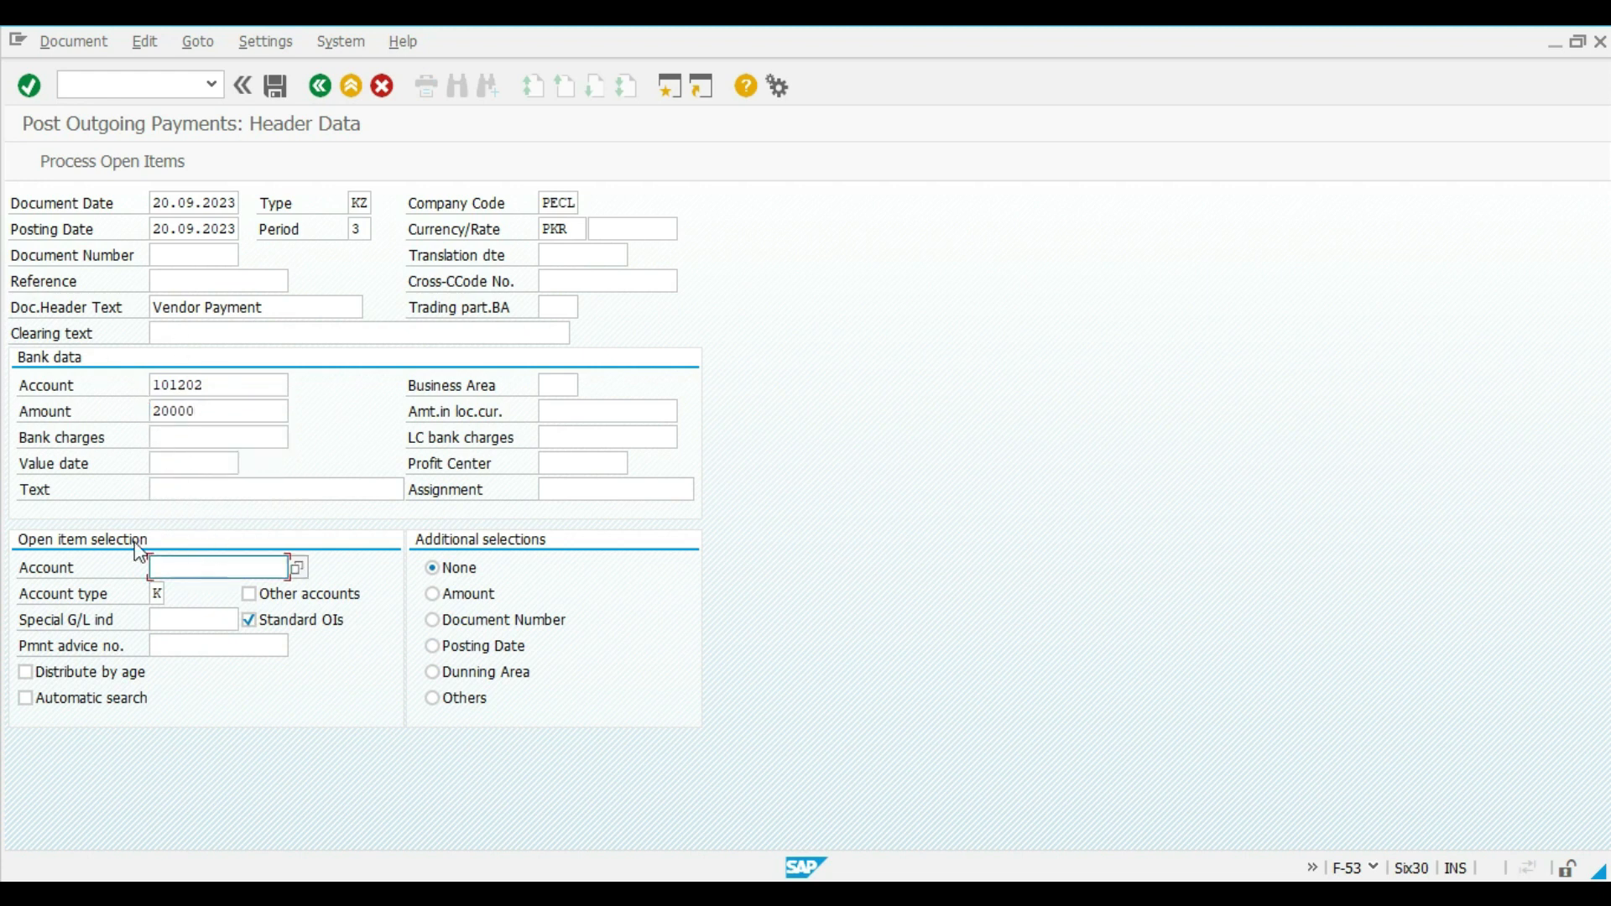
pyautogui.click(296, 567)
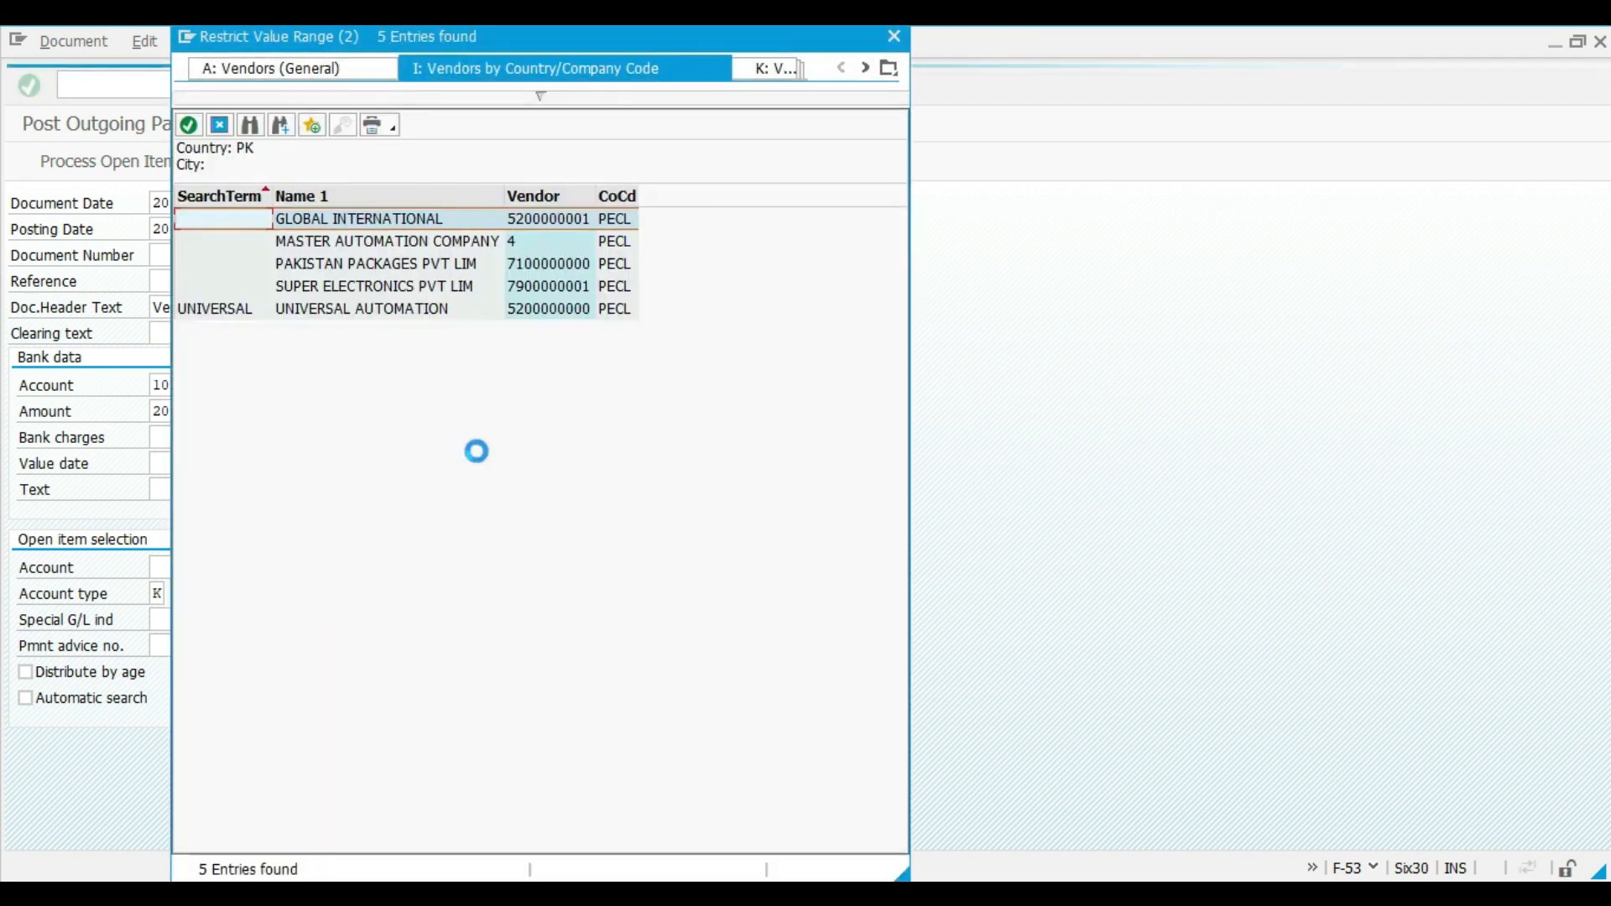
pyautogui.doubleClick(361, 310)
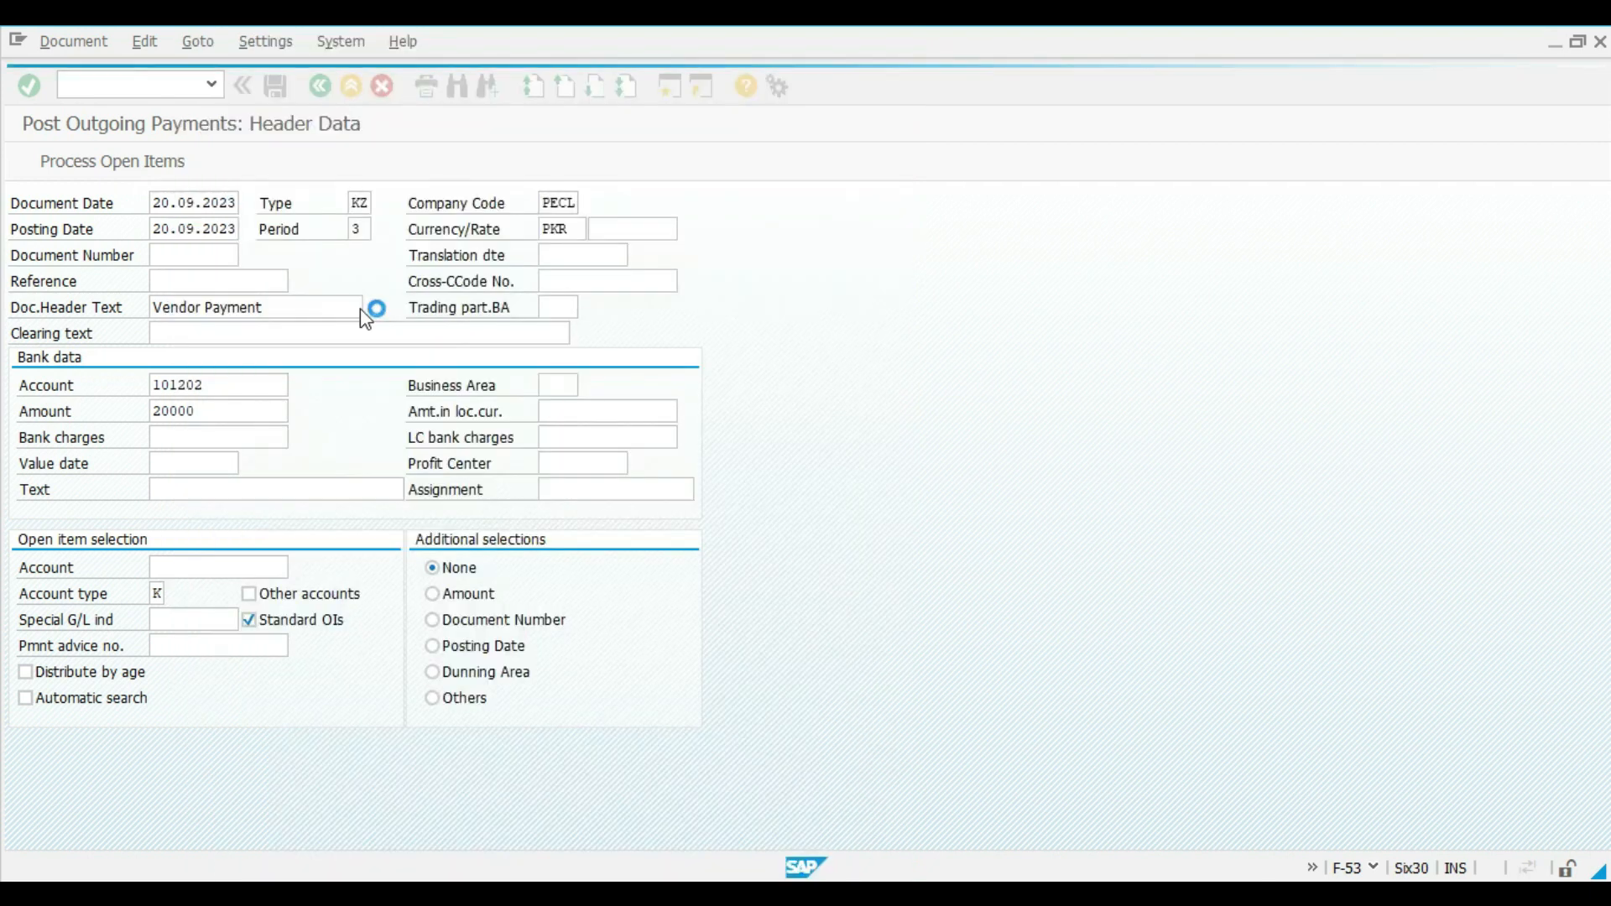
# Process the vendor's open items, supplying 20.09.2023 as the required value date
pyautogui.click(141, 171)
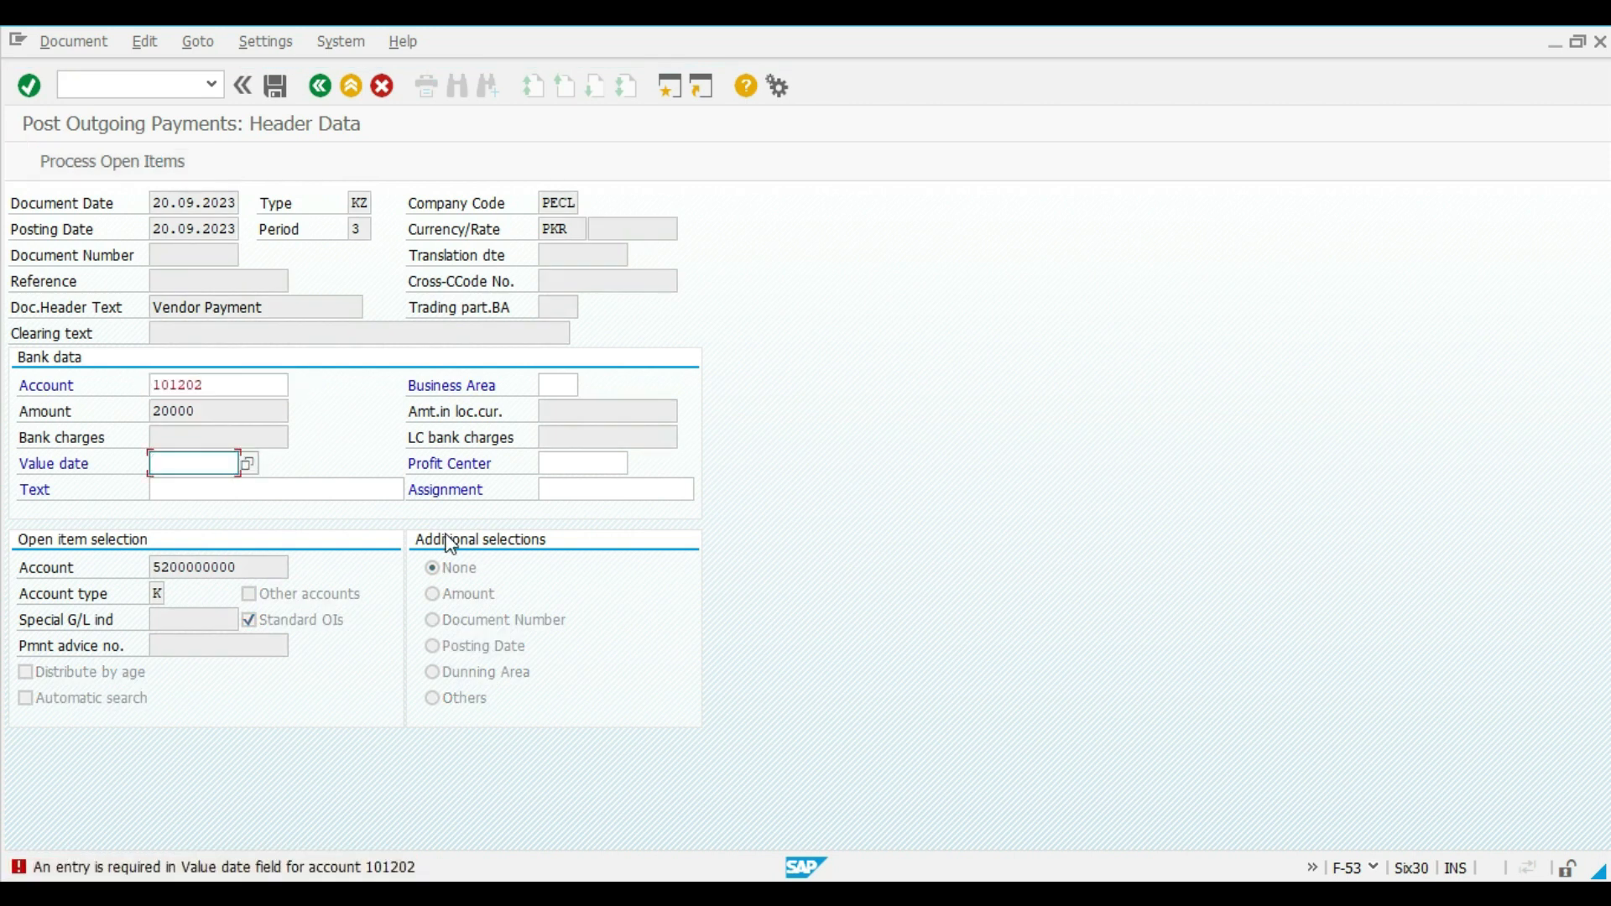
pyautogui.press('BackSpace')
pyautogui.write('20.09.2023')
pyautogui.press('Return')
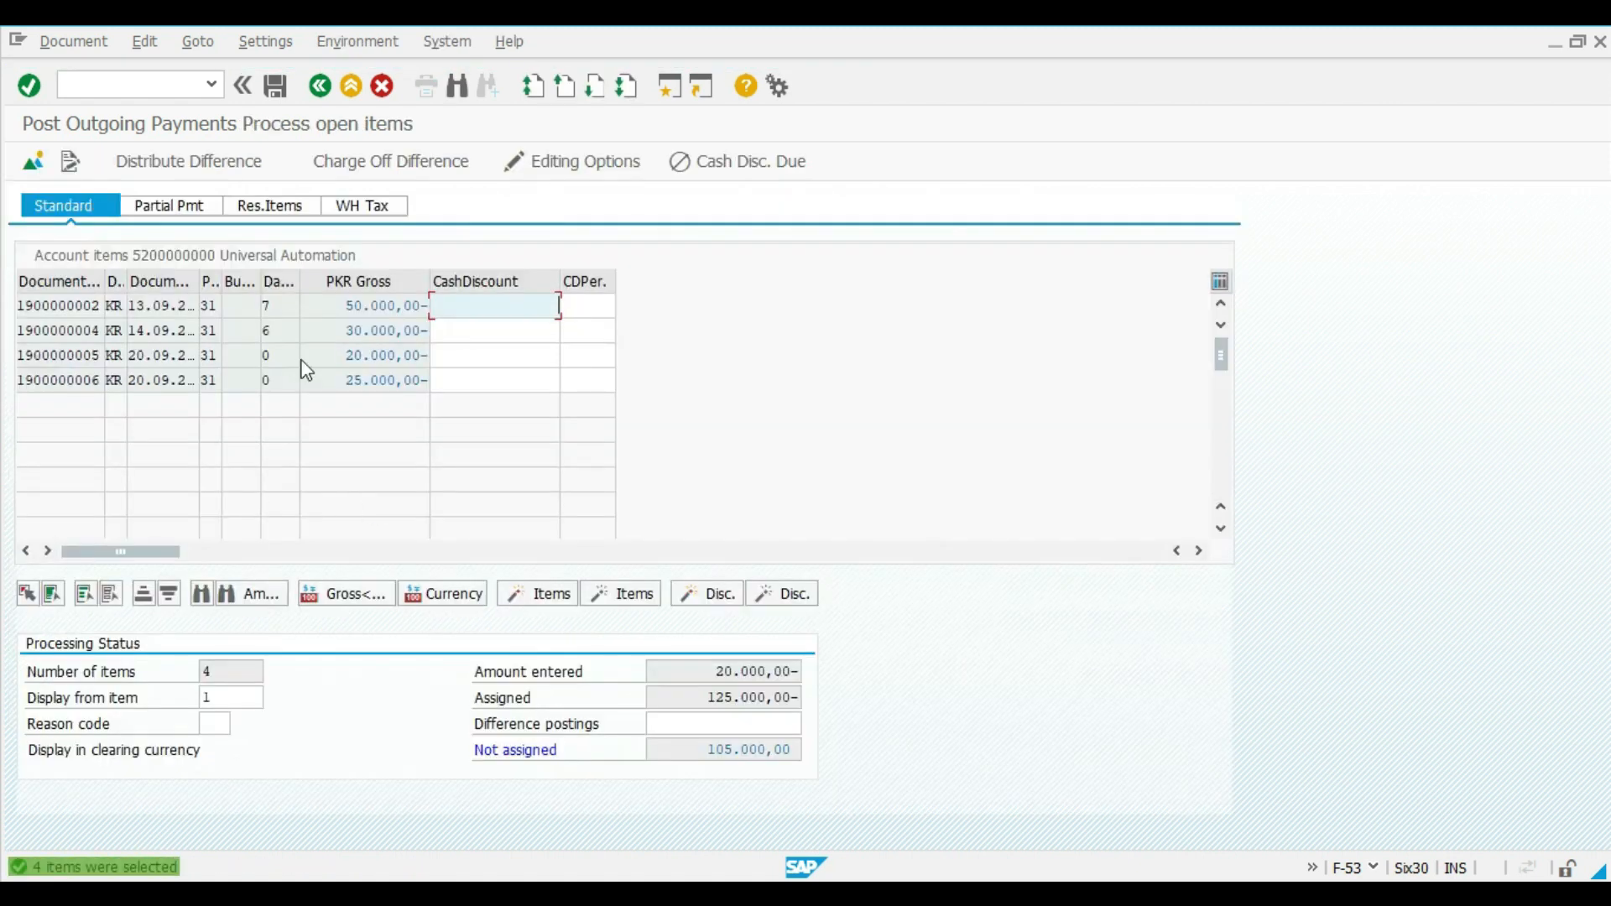
# Compare the payment's open items with the FBL1N list, then select all of them and deactivate their assignment to the payment
pyautogui.click(344, 305)
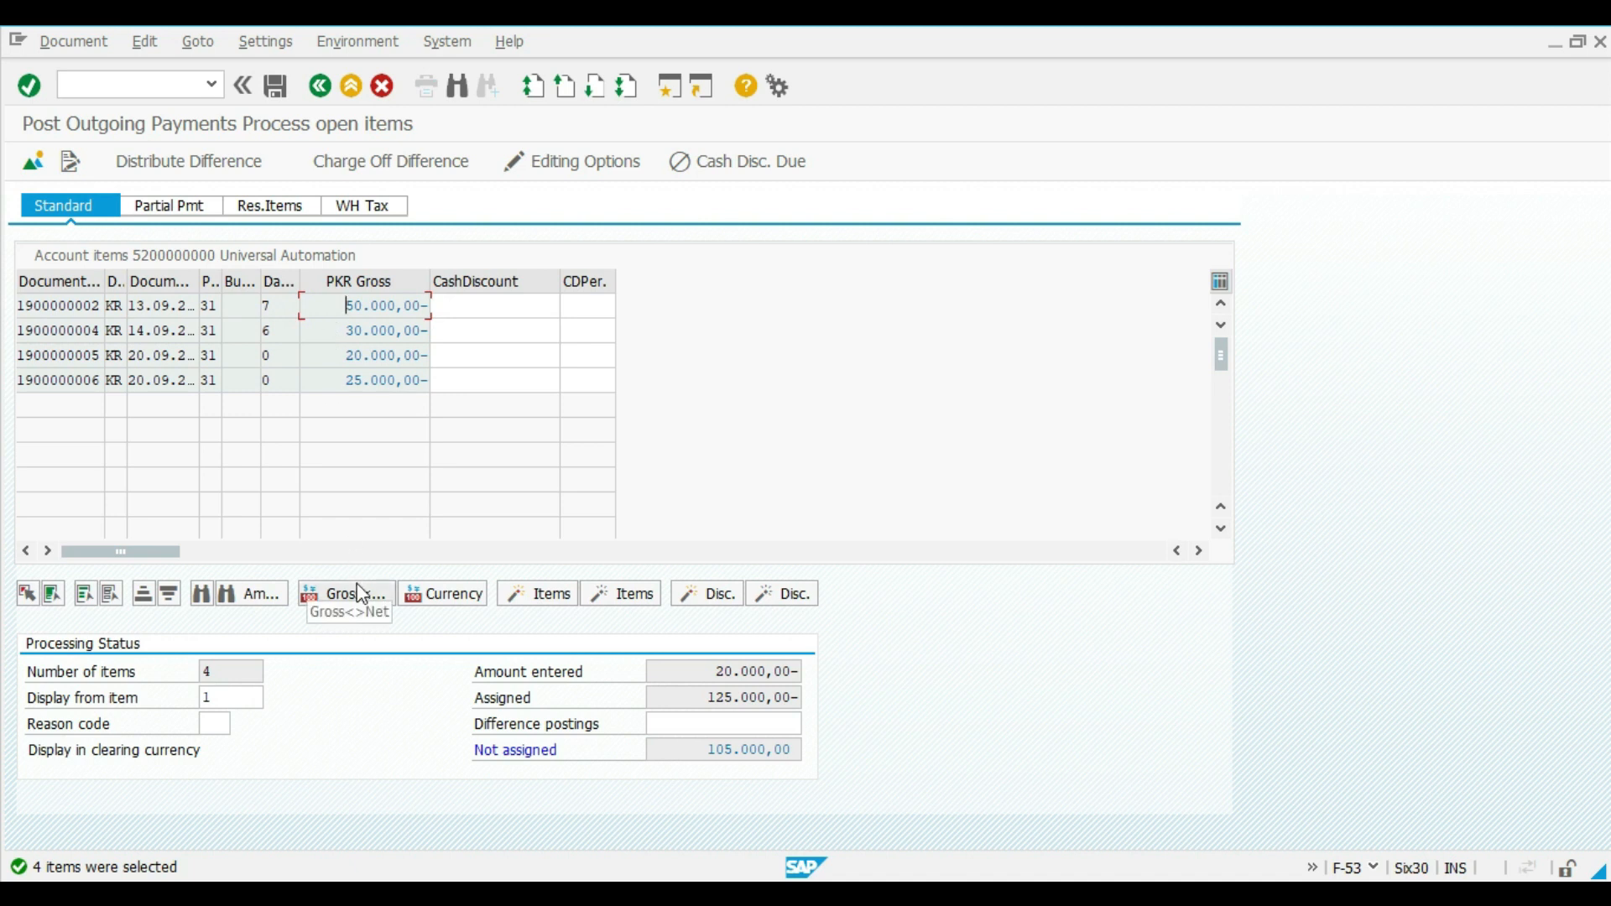
pyautogui.click(957, 724)
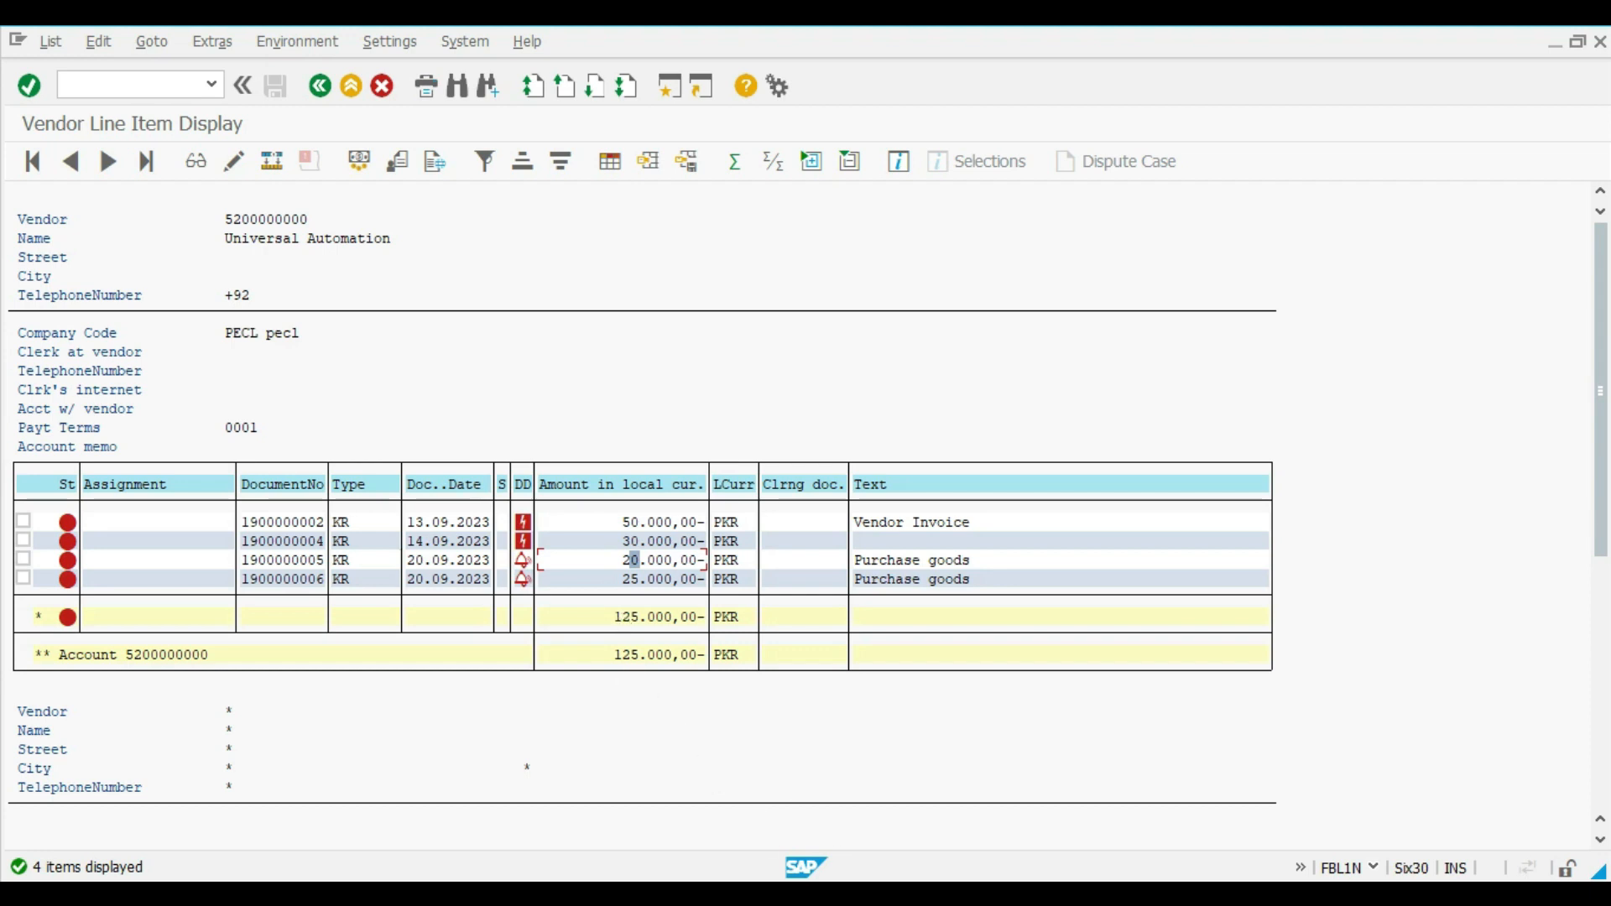
pyautogui.click(880, 814)
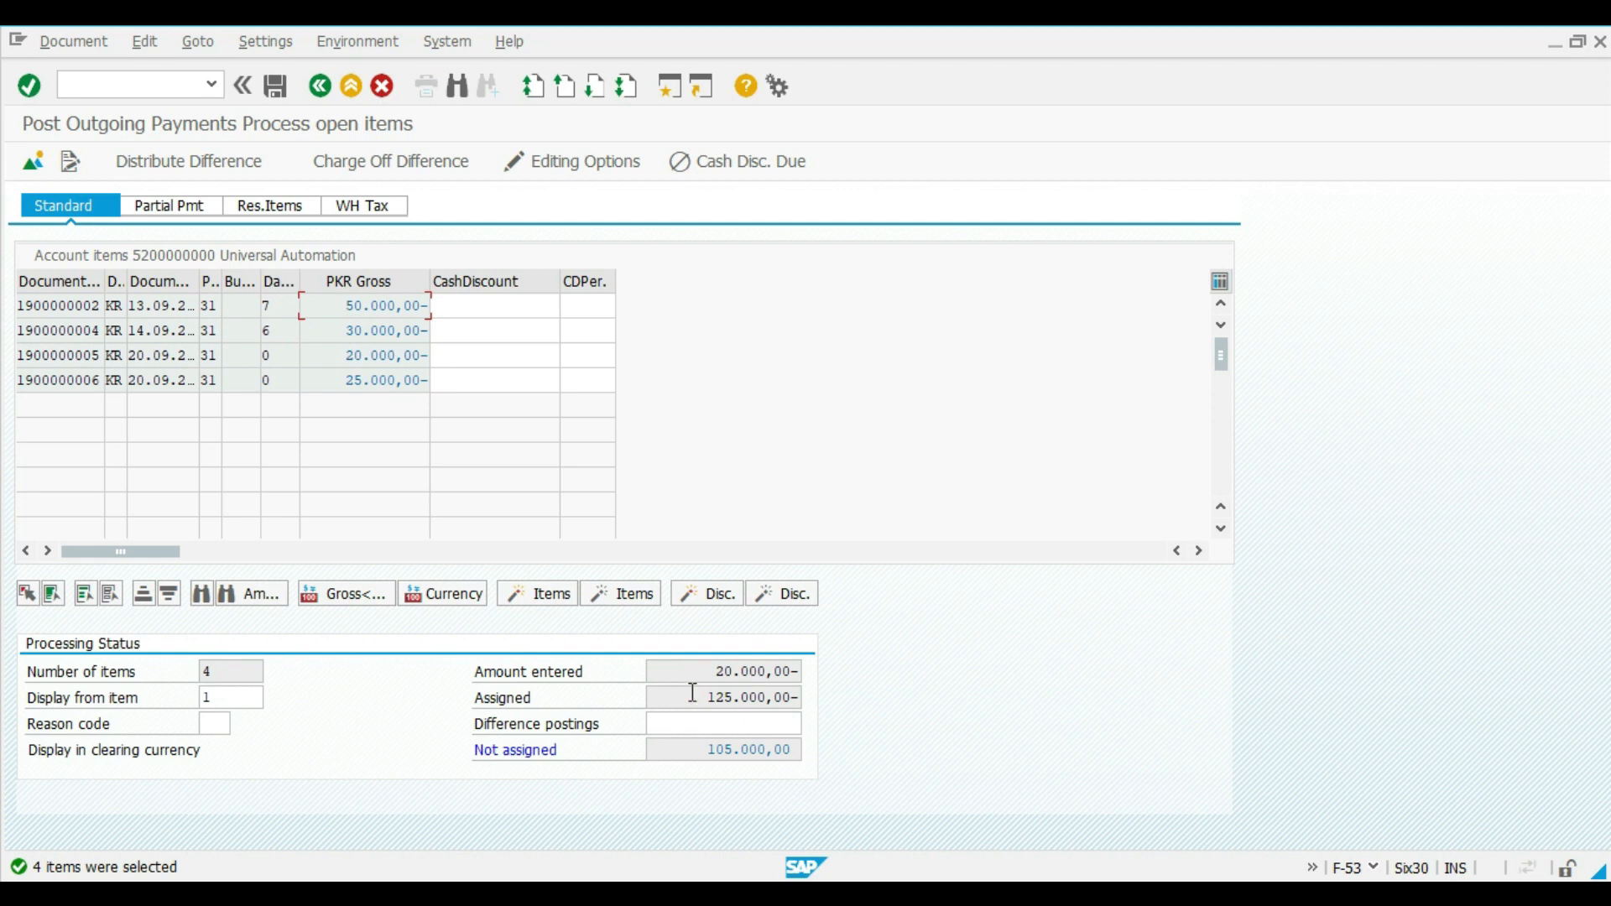
pyautogui.moveTo(692, 693); pyautogui.dragTo(799, 697)
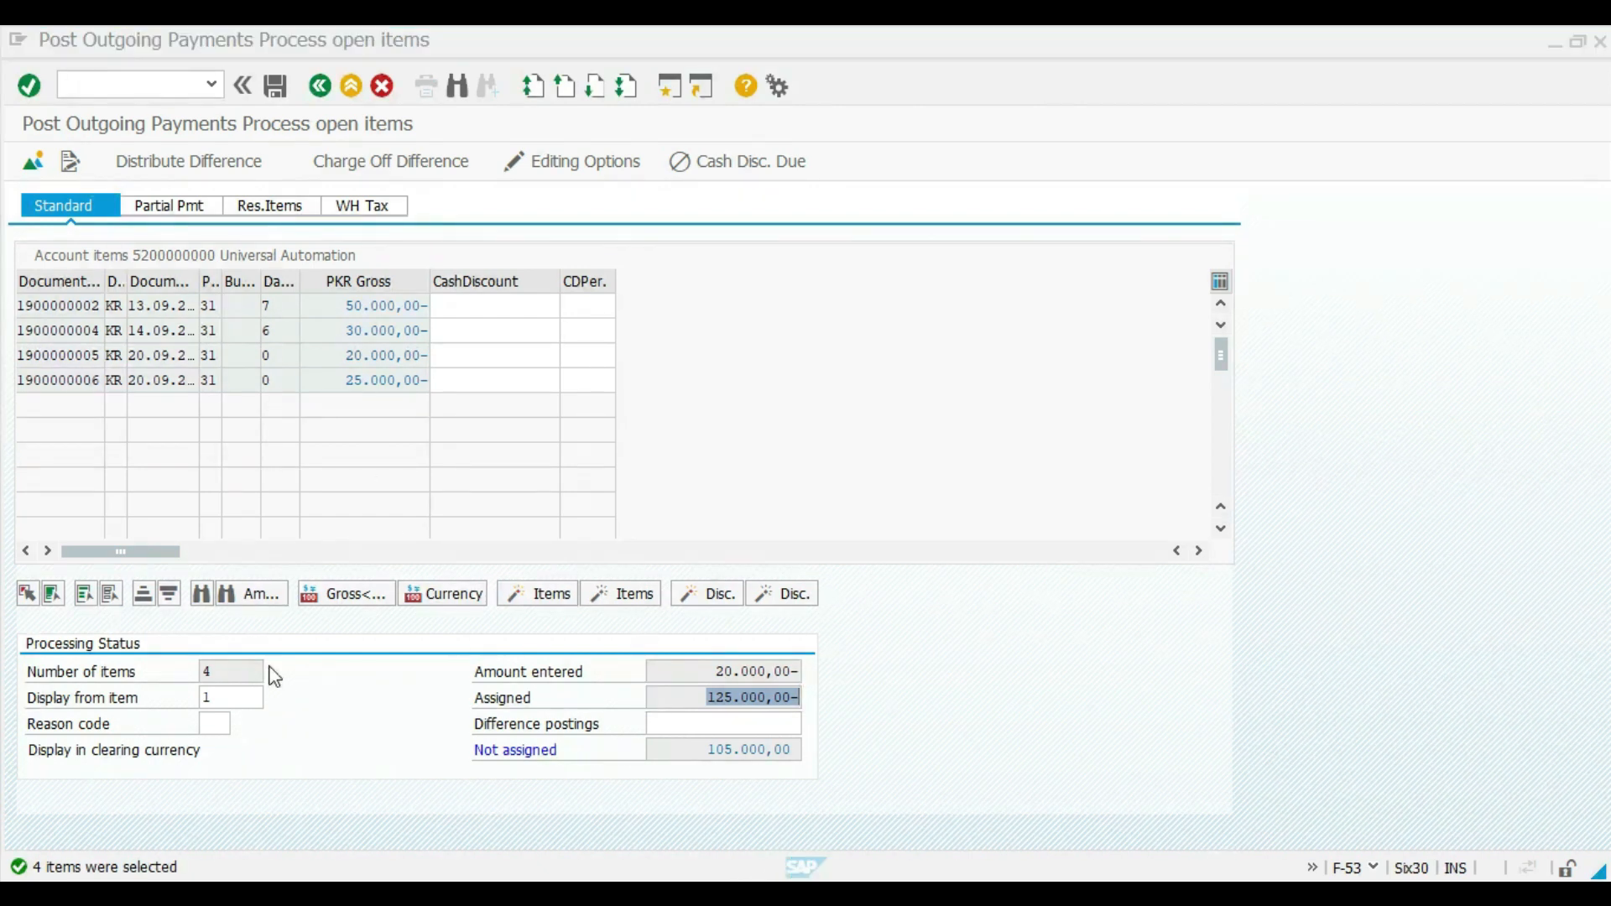
pyautogui.click(86, 596)
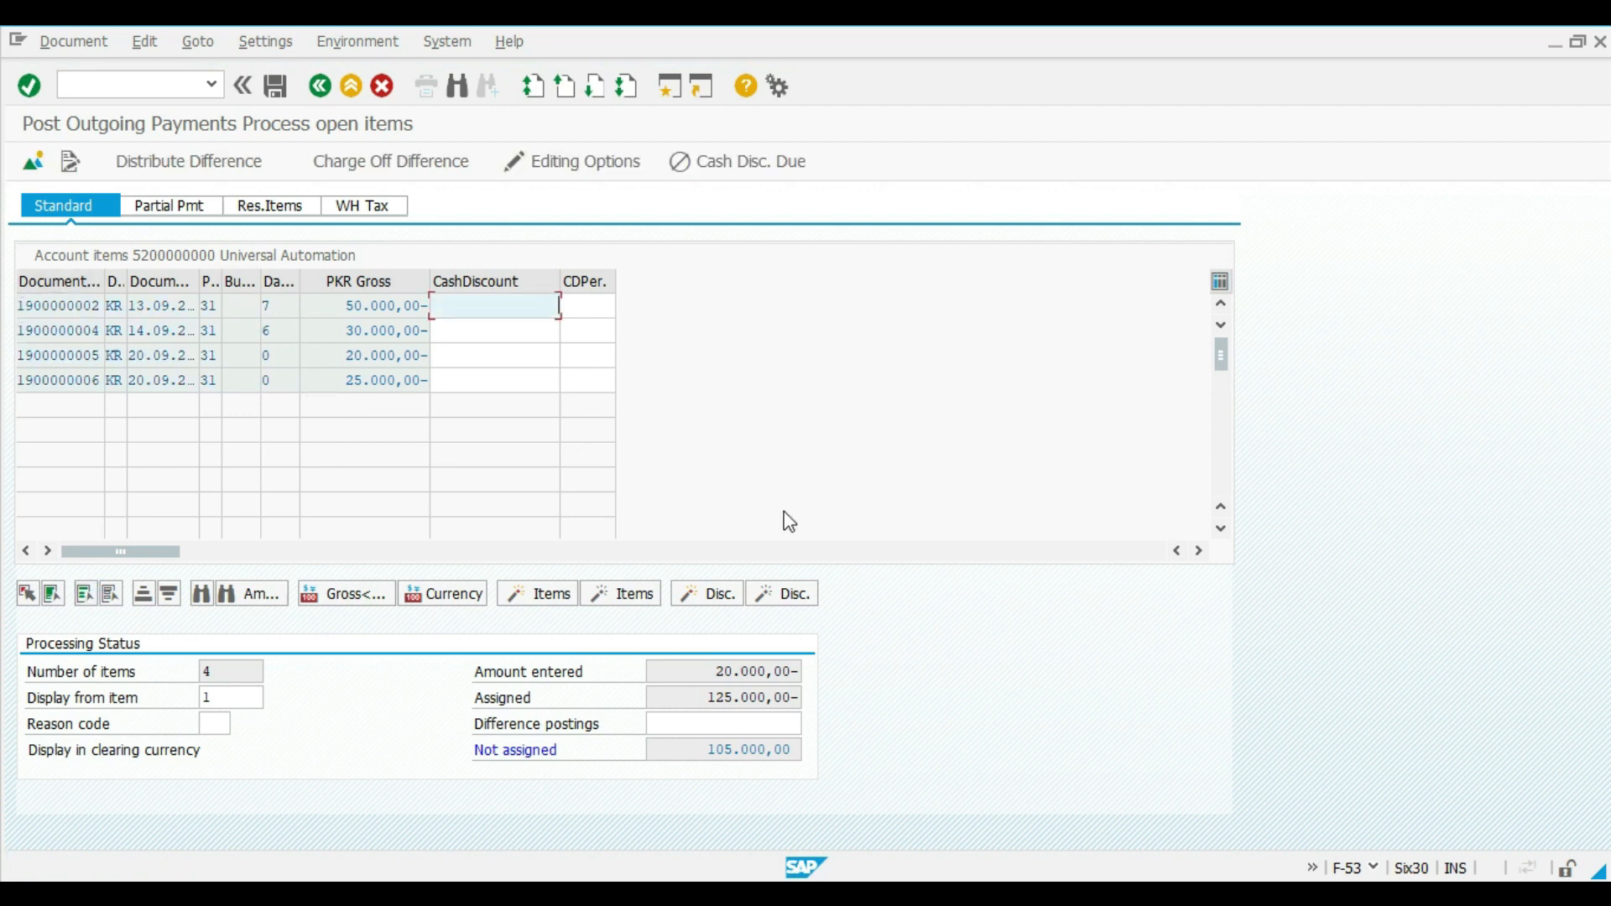
pyautogui.click(638, 597)
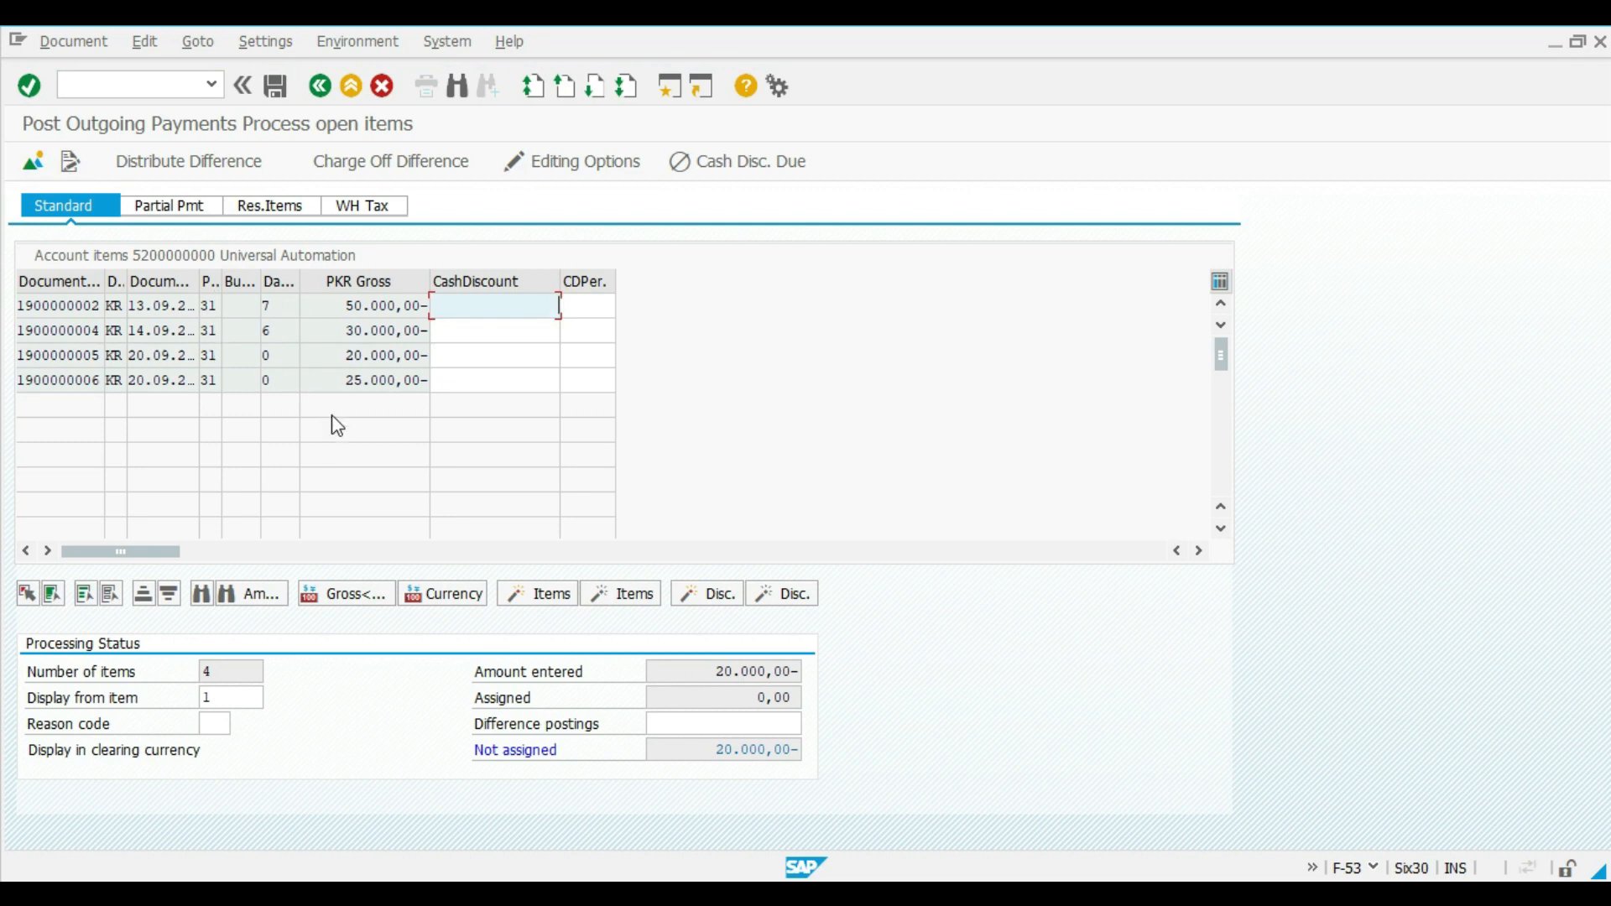
pyautogui.moveTo(697, 668); pyautogui.dragTo(807, 673)
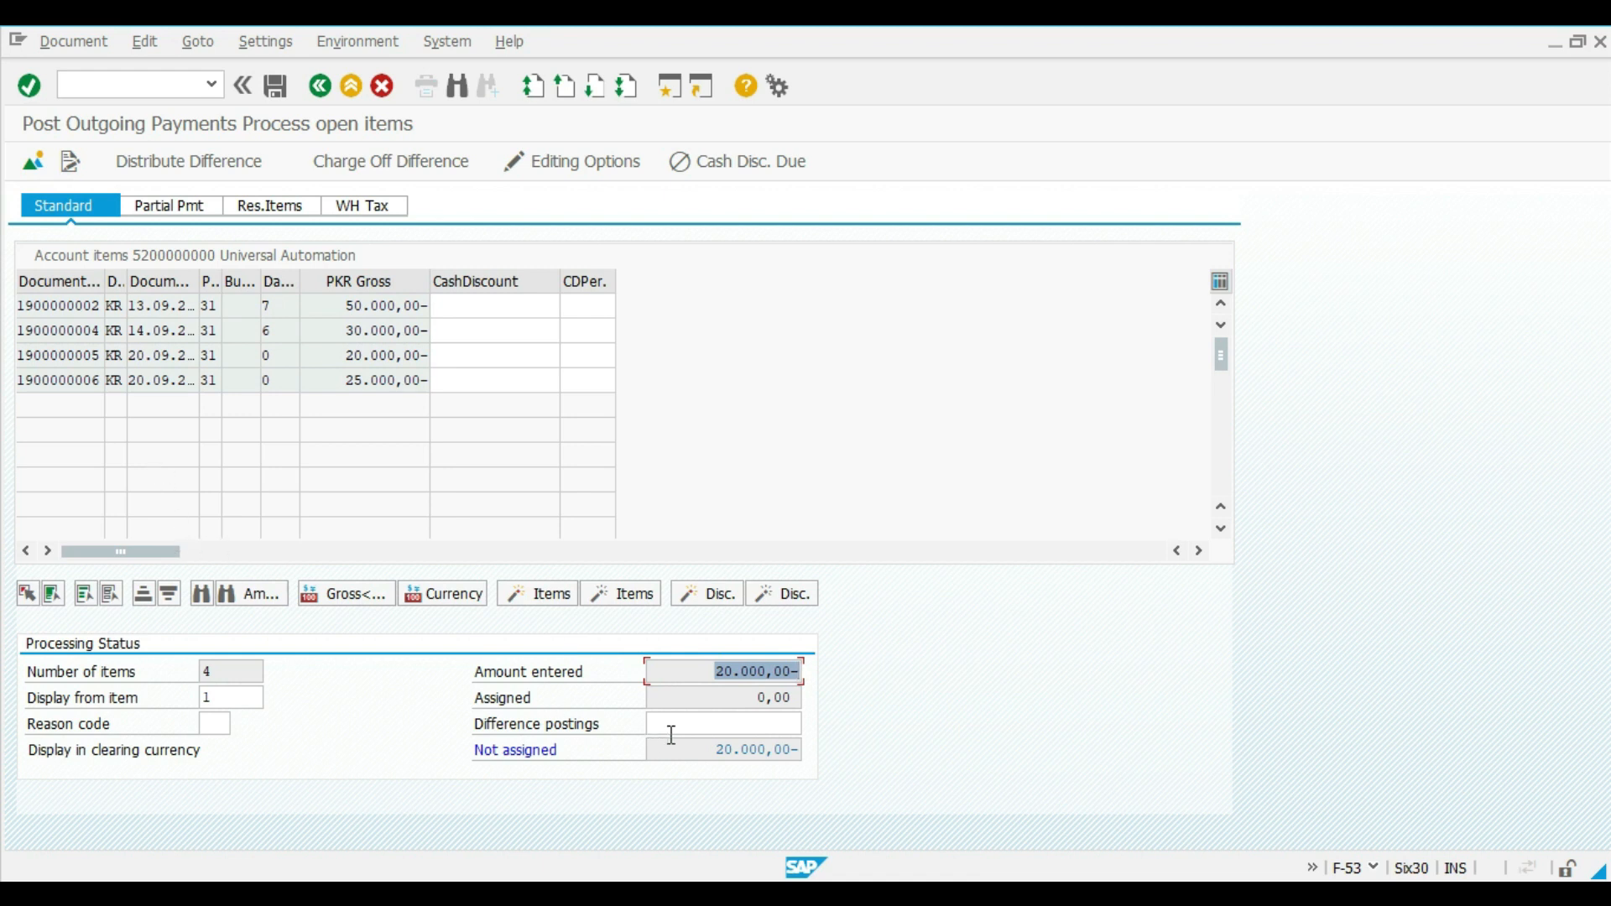
# Review the payment's assigned and unassigned amounts, then assign the 20.000,00 PKR open item to the payment
pyautogui.moveTo(715, 697); pyautogui.dragTo(869, 697)
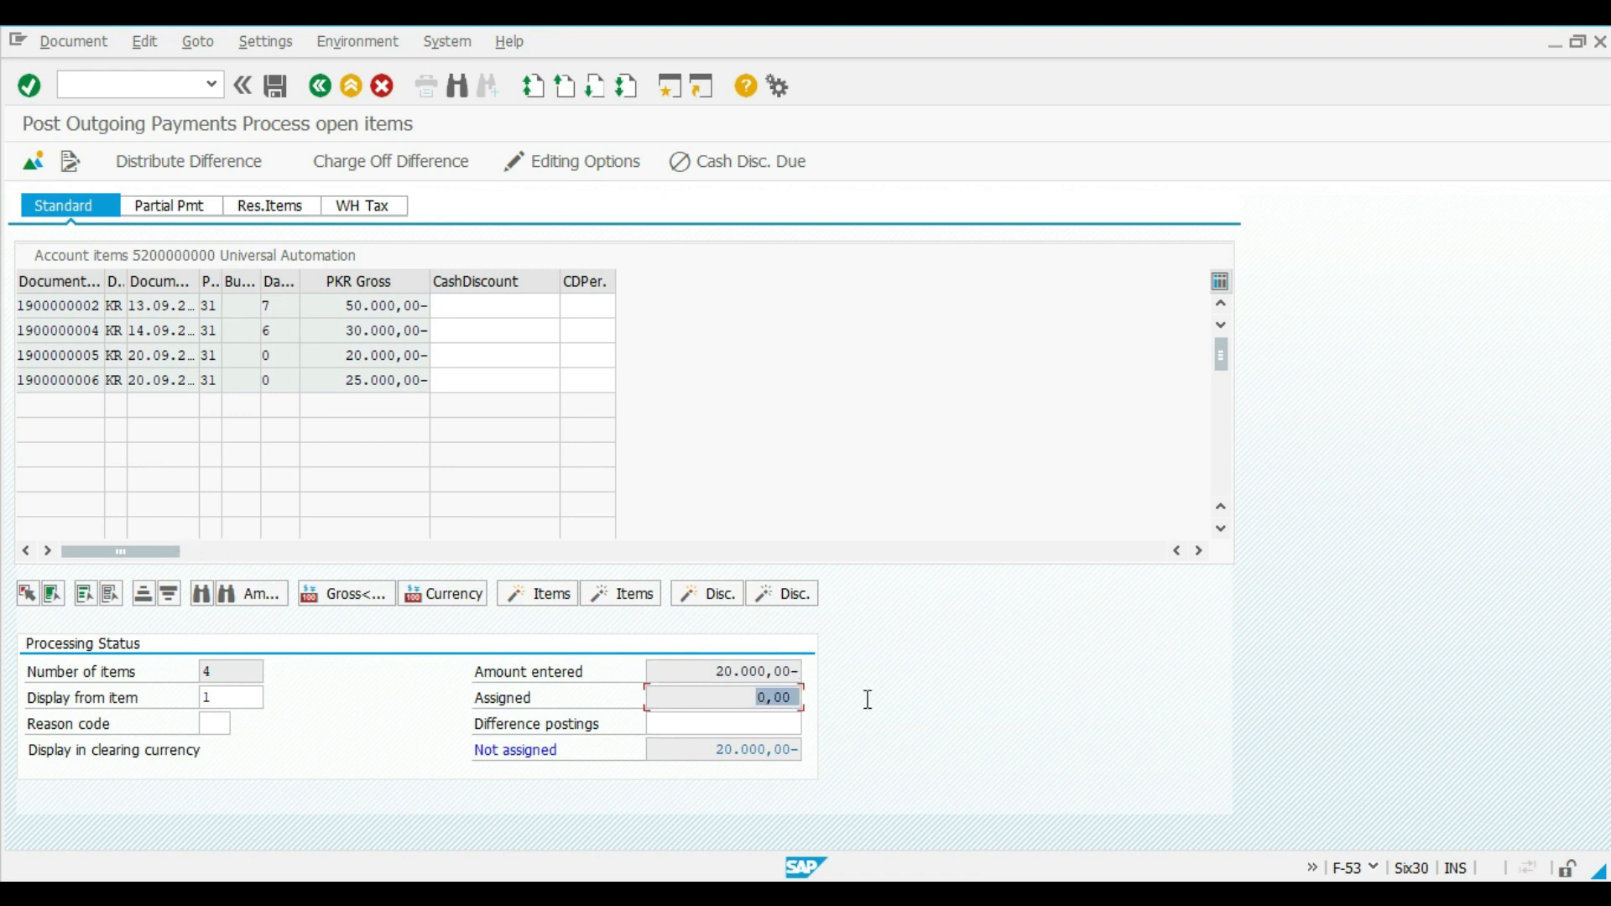
pyautogui.click(769, 733)
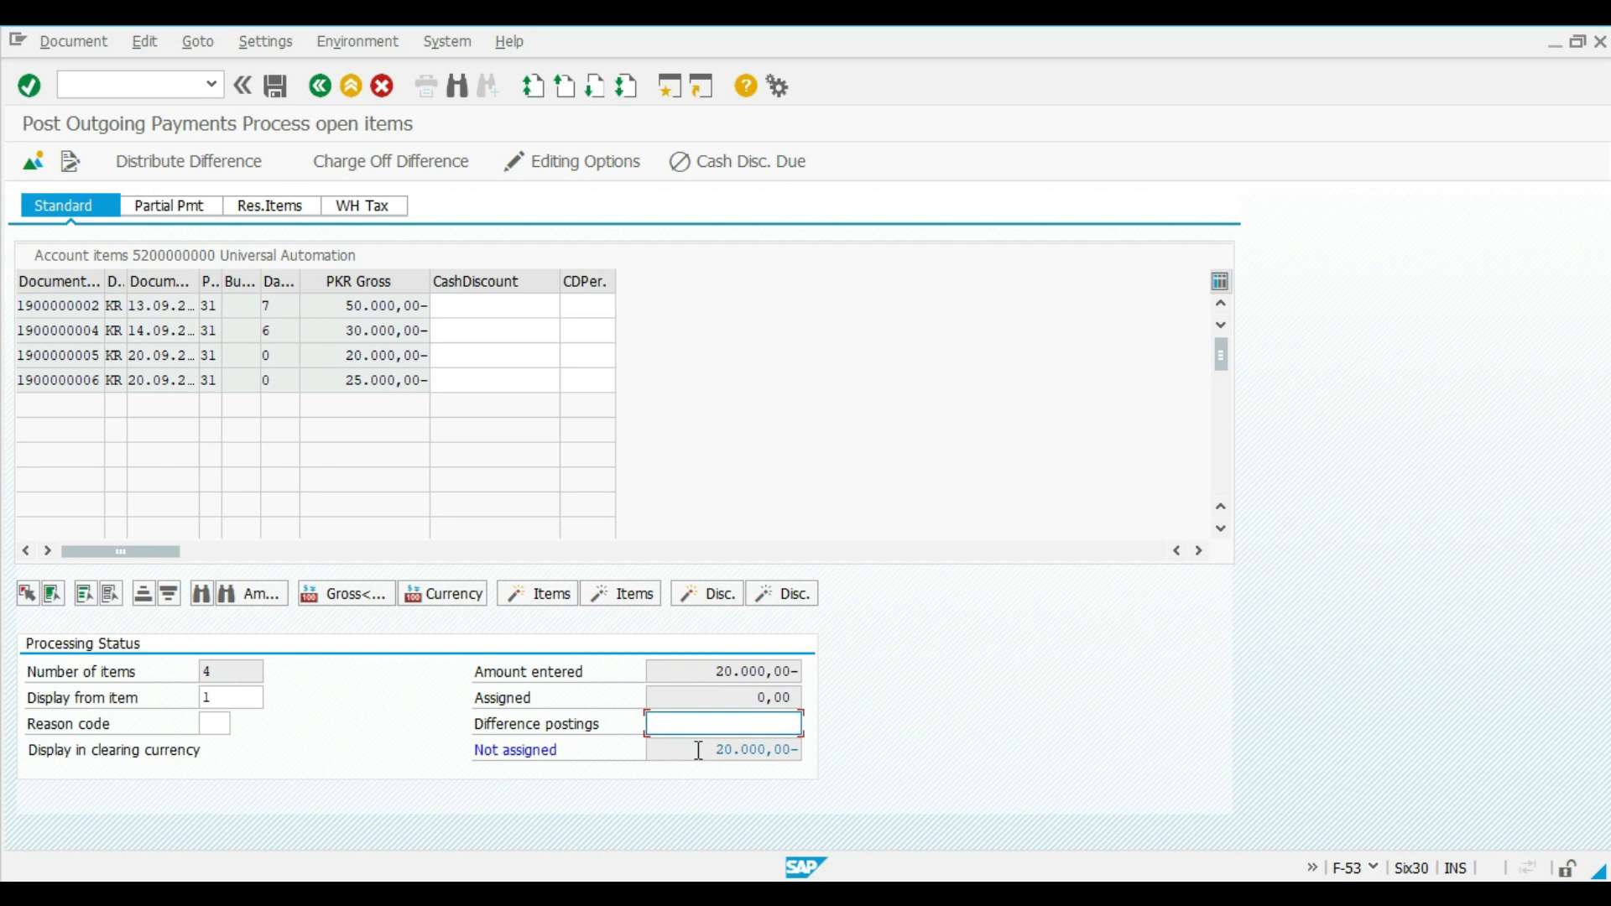
pyautogui.moveTo(698, 750); pyautogui.dragTo(854, 749)
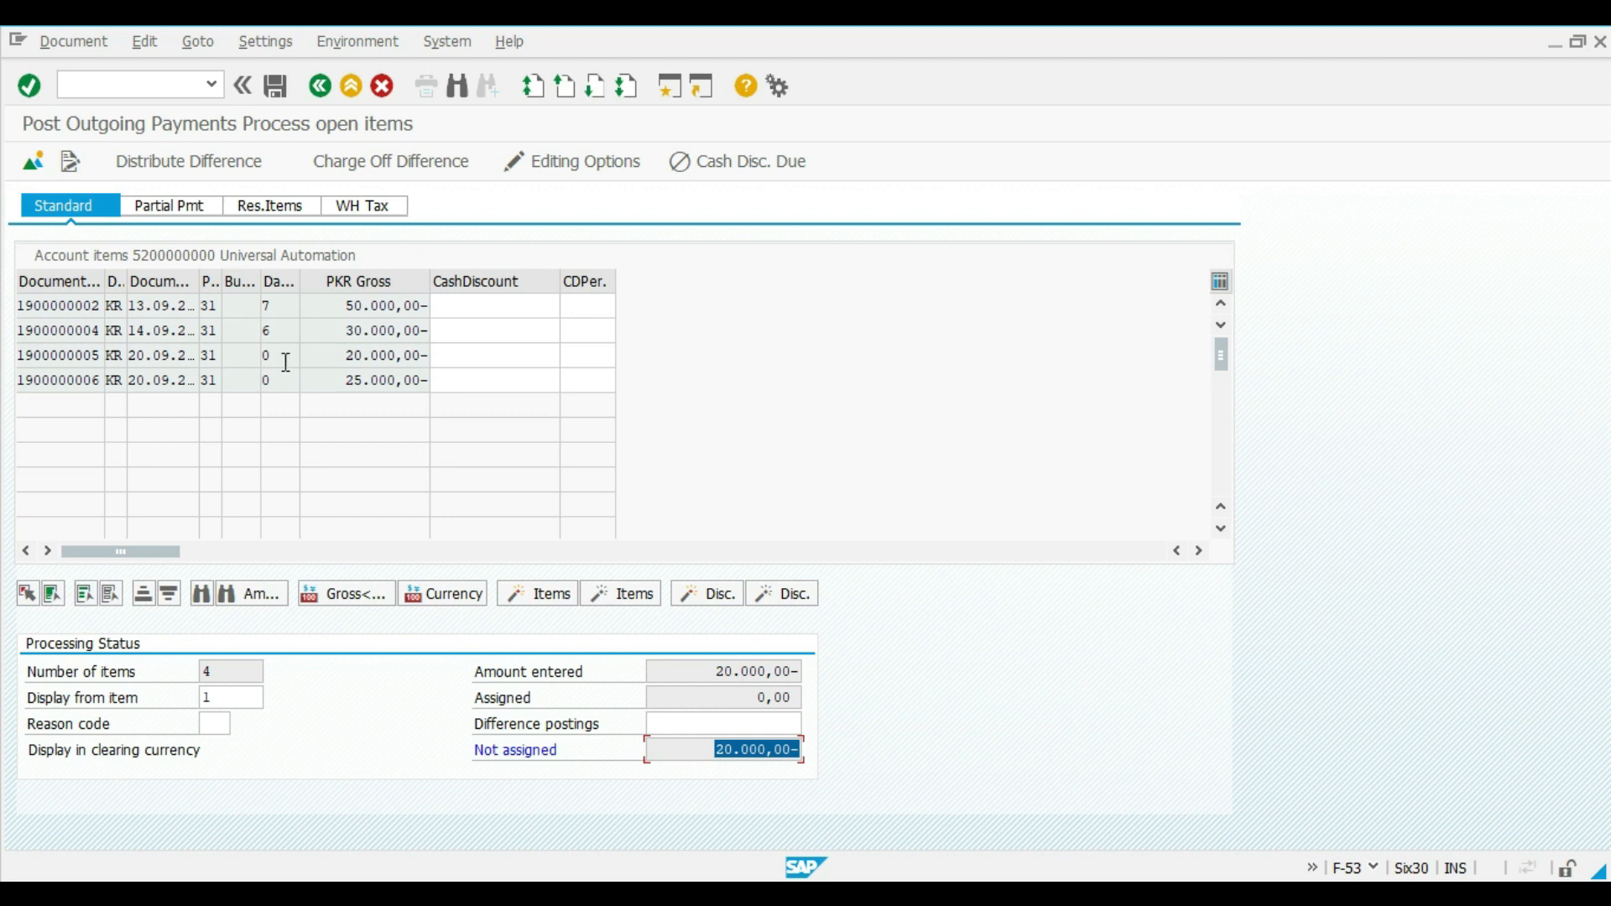
pyautogui.doubleClick(331, 362)
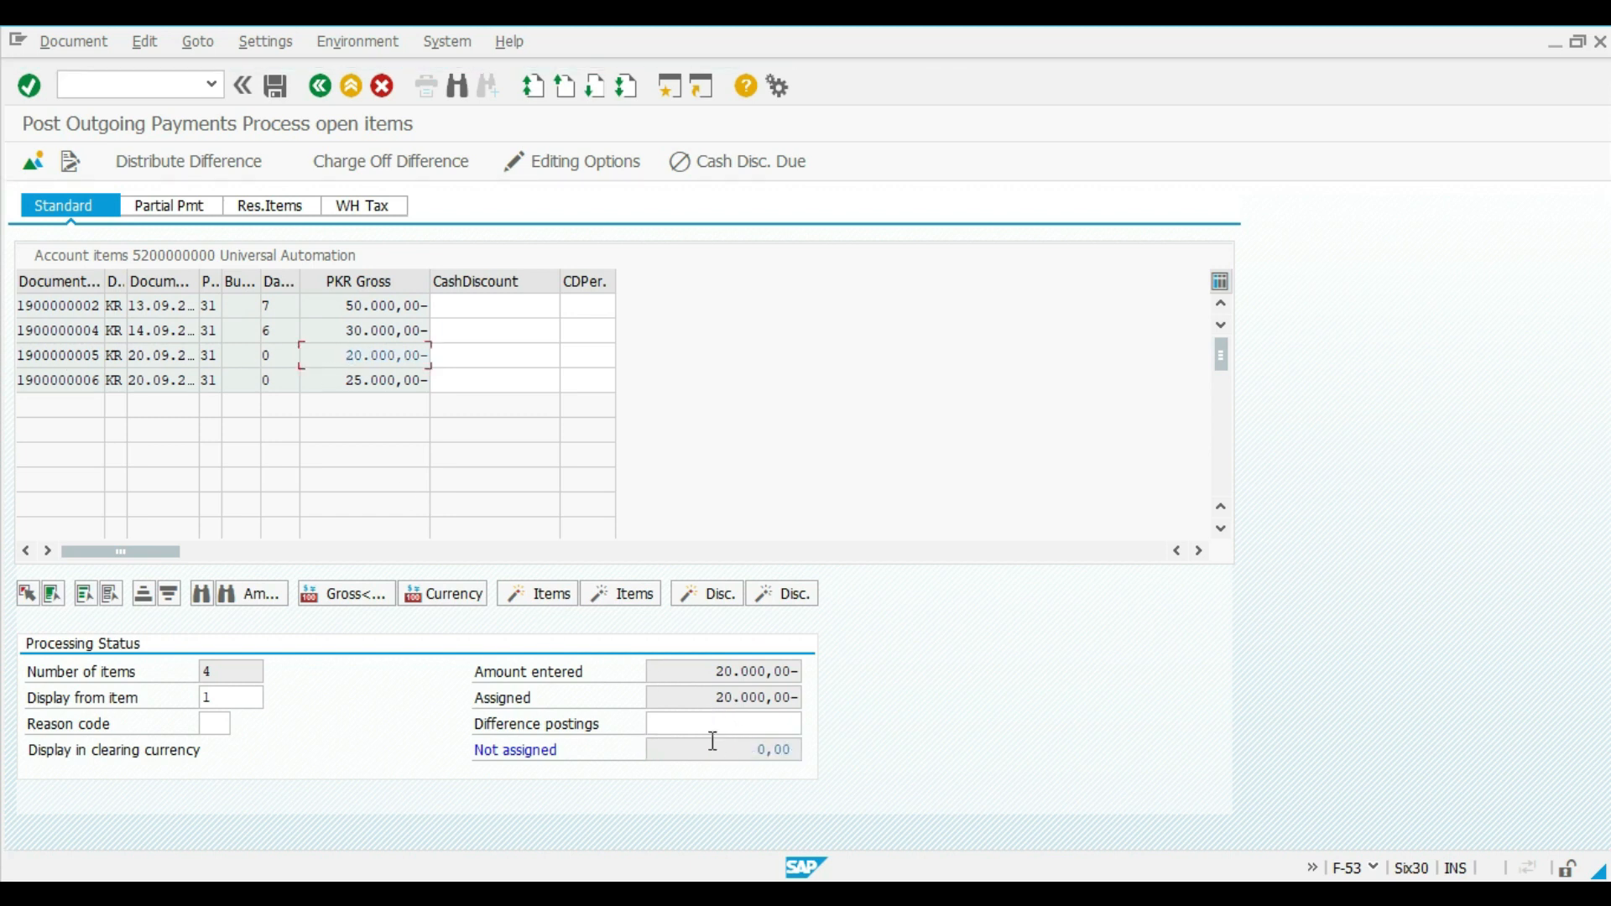
pyautogui.doubleClick(747, 749)
# Simulate the outgoing payment from its document overview and inspect the generated vendor line item
pyautogui.click(33, 161)
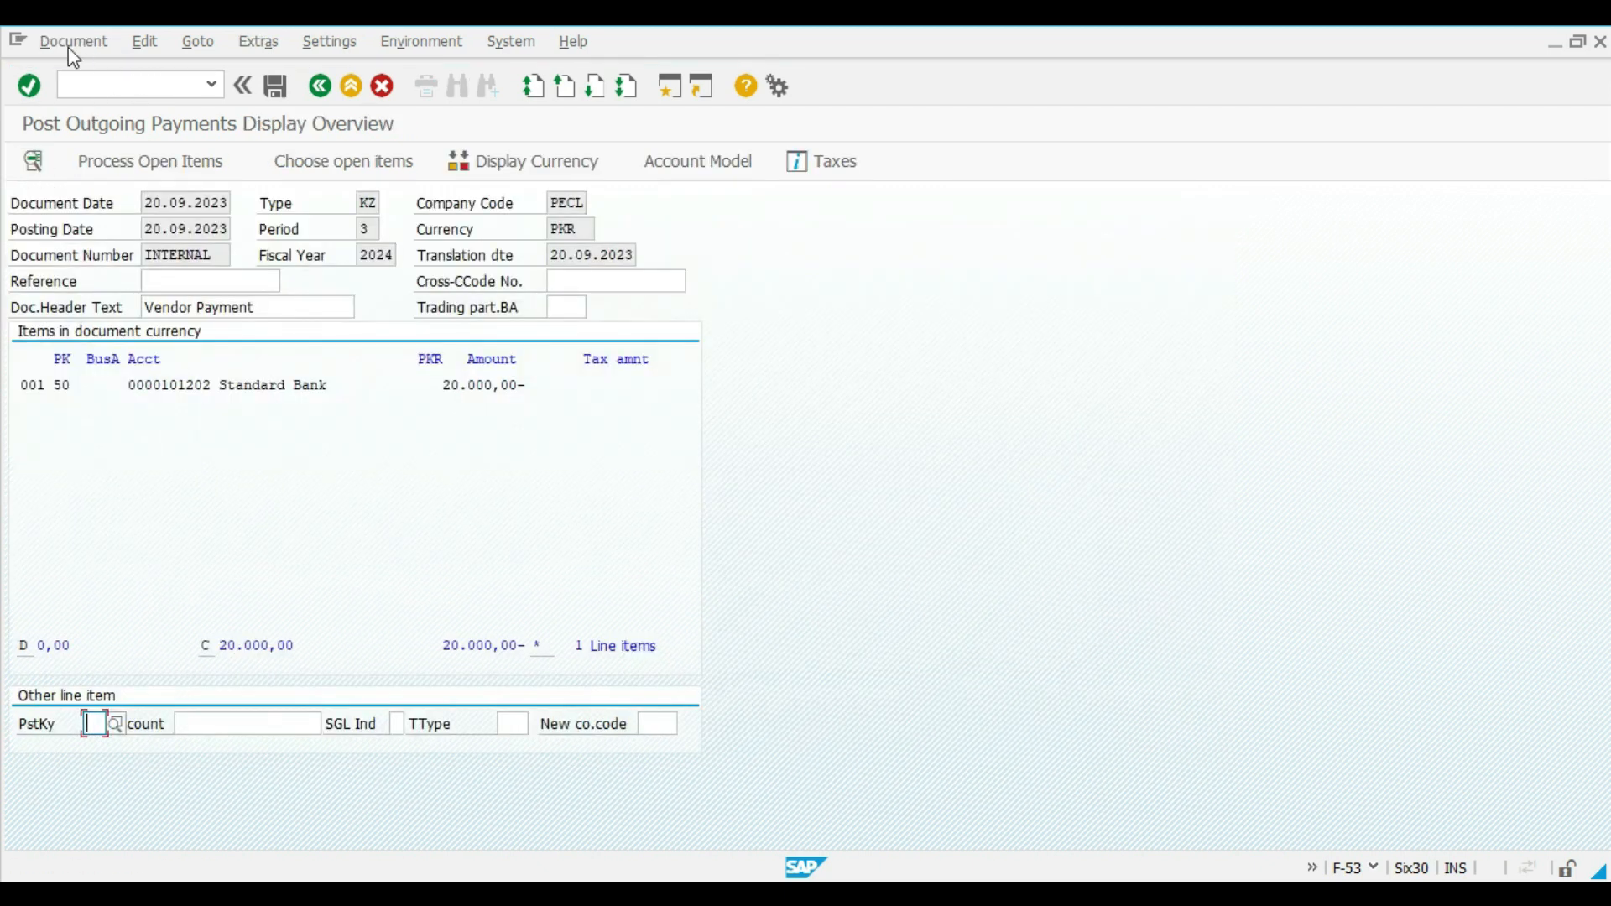
pyautogui.click(68, 45)
pyautogui.click(86, 148)
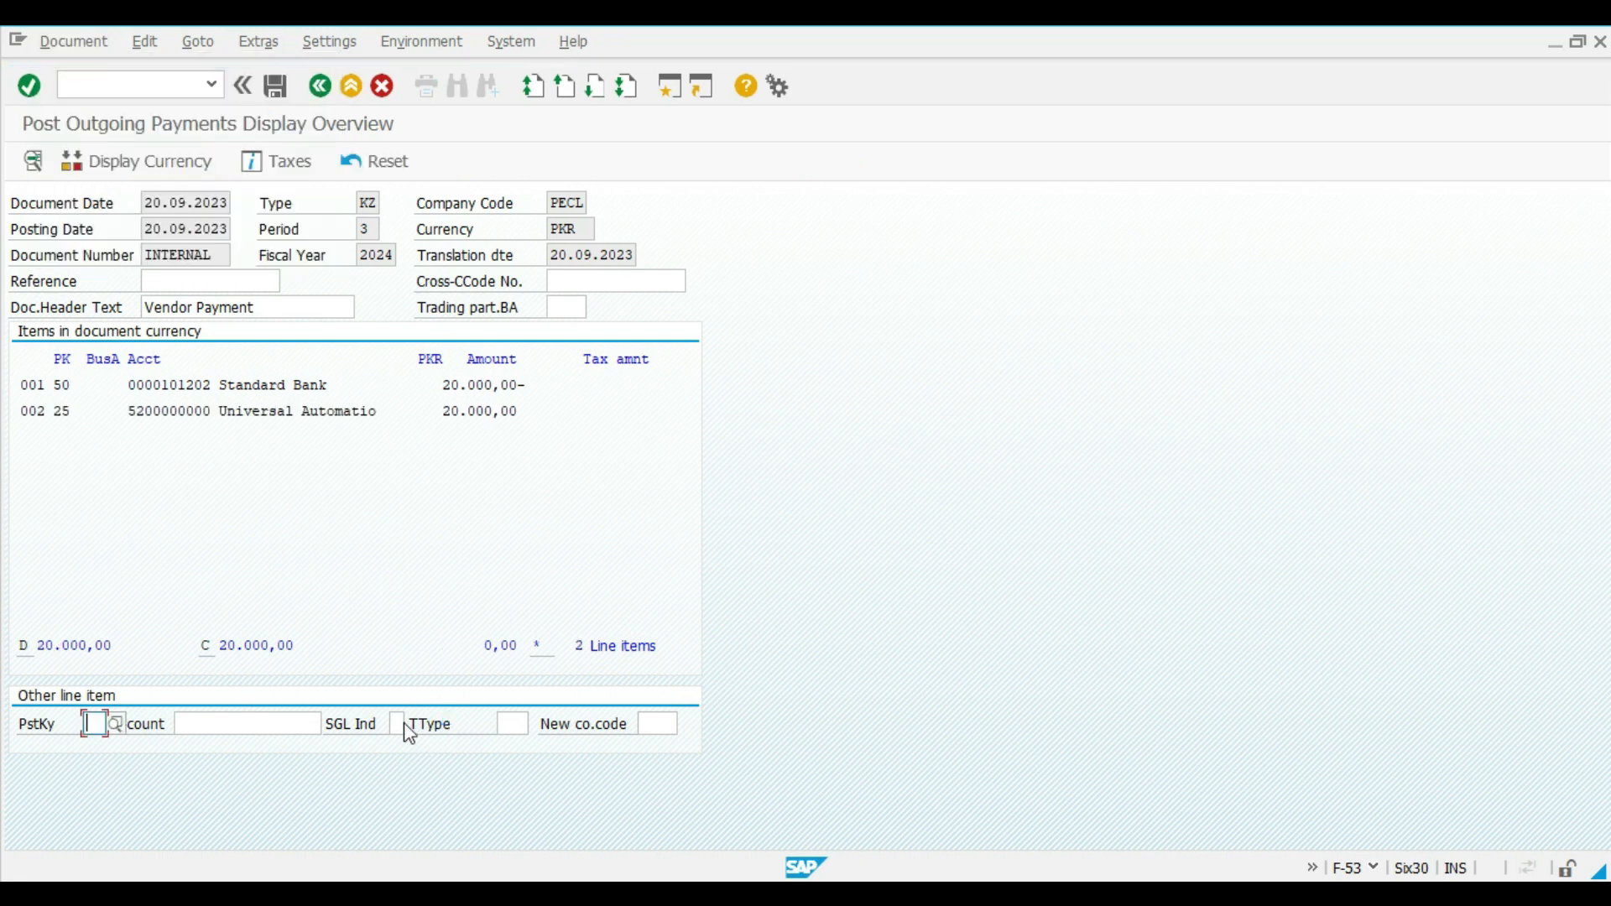
pyautogui.click(224, 408)
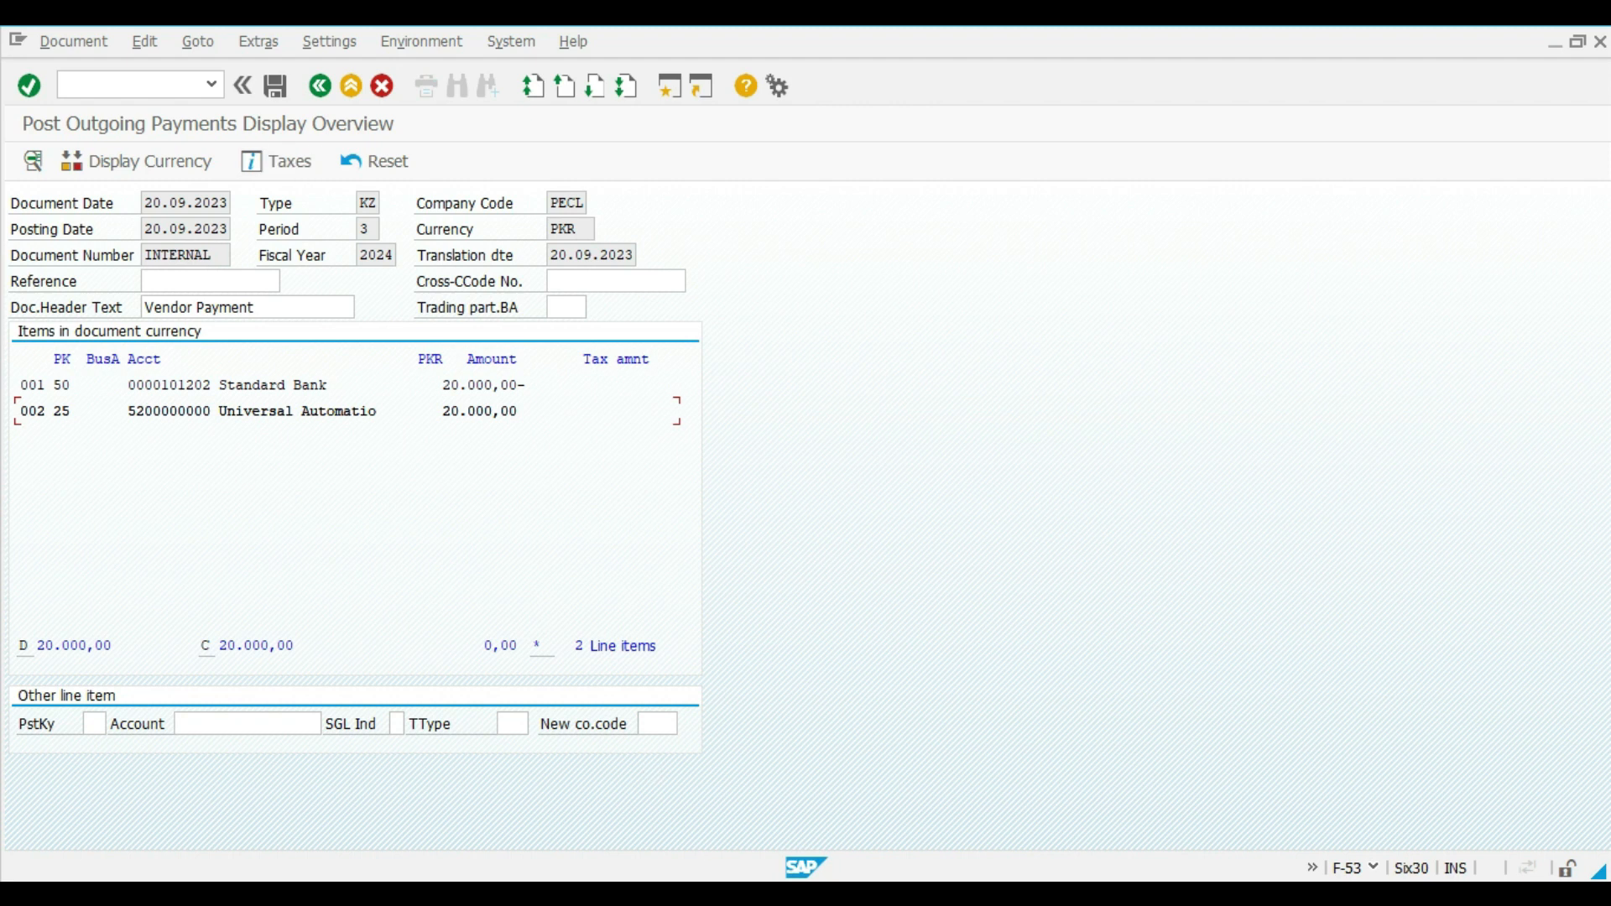
# Redisplay the vendor's line items in the FBL1N session with status All items and check the 20.000,00 PKR invoice
pyautogui.click(1024, 809)
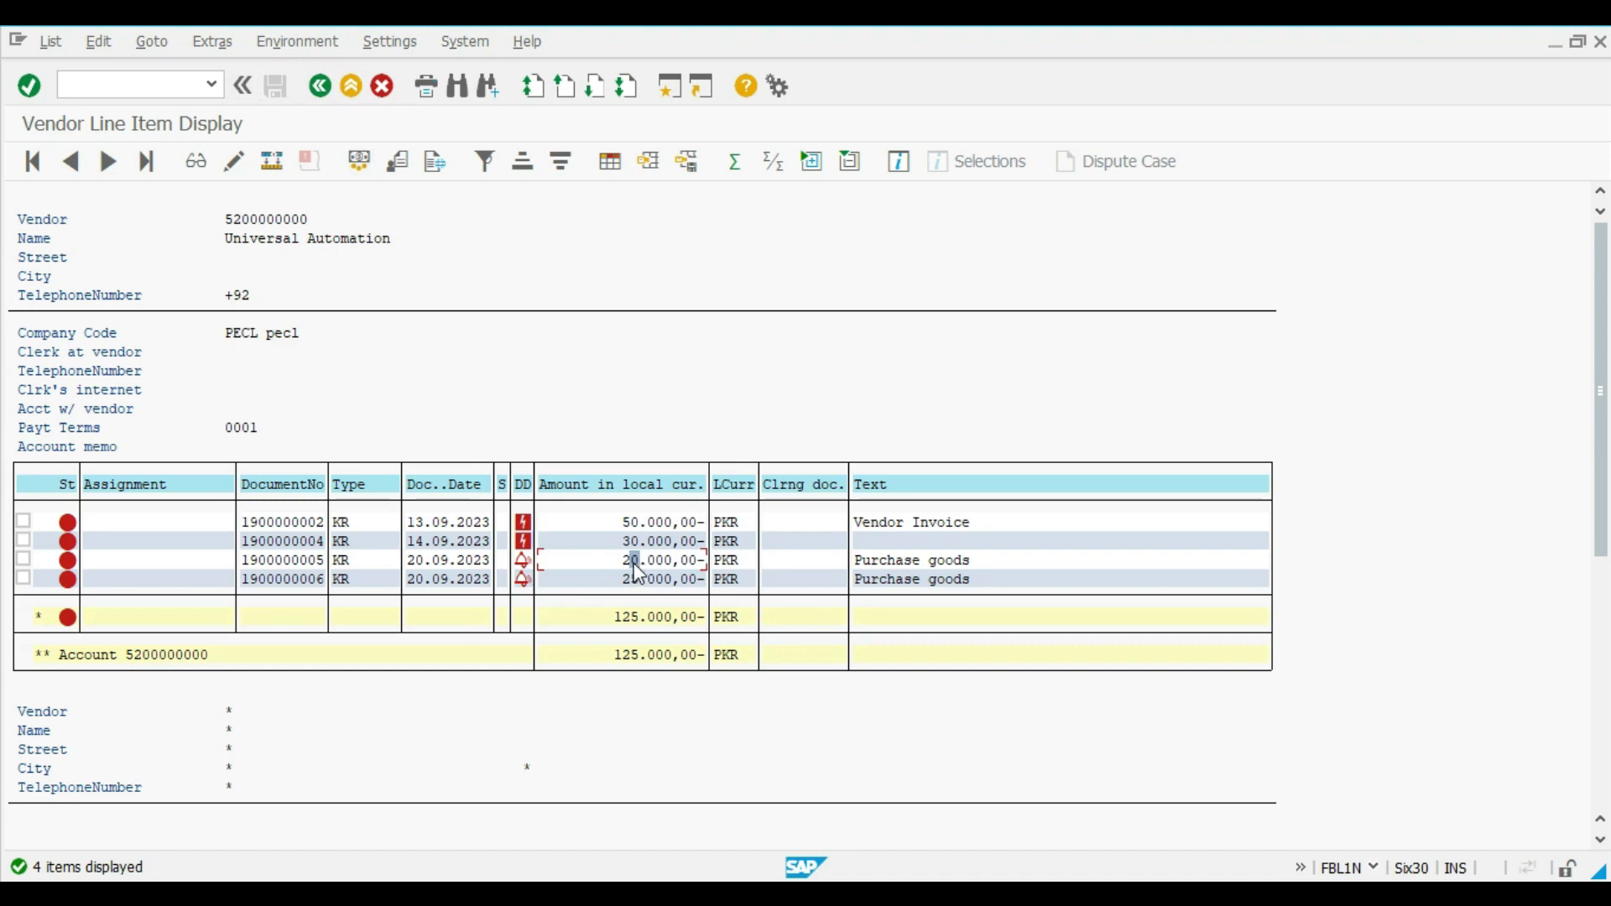
pyautogui.click(320, 86)
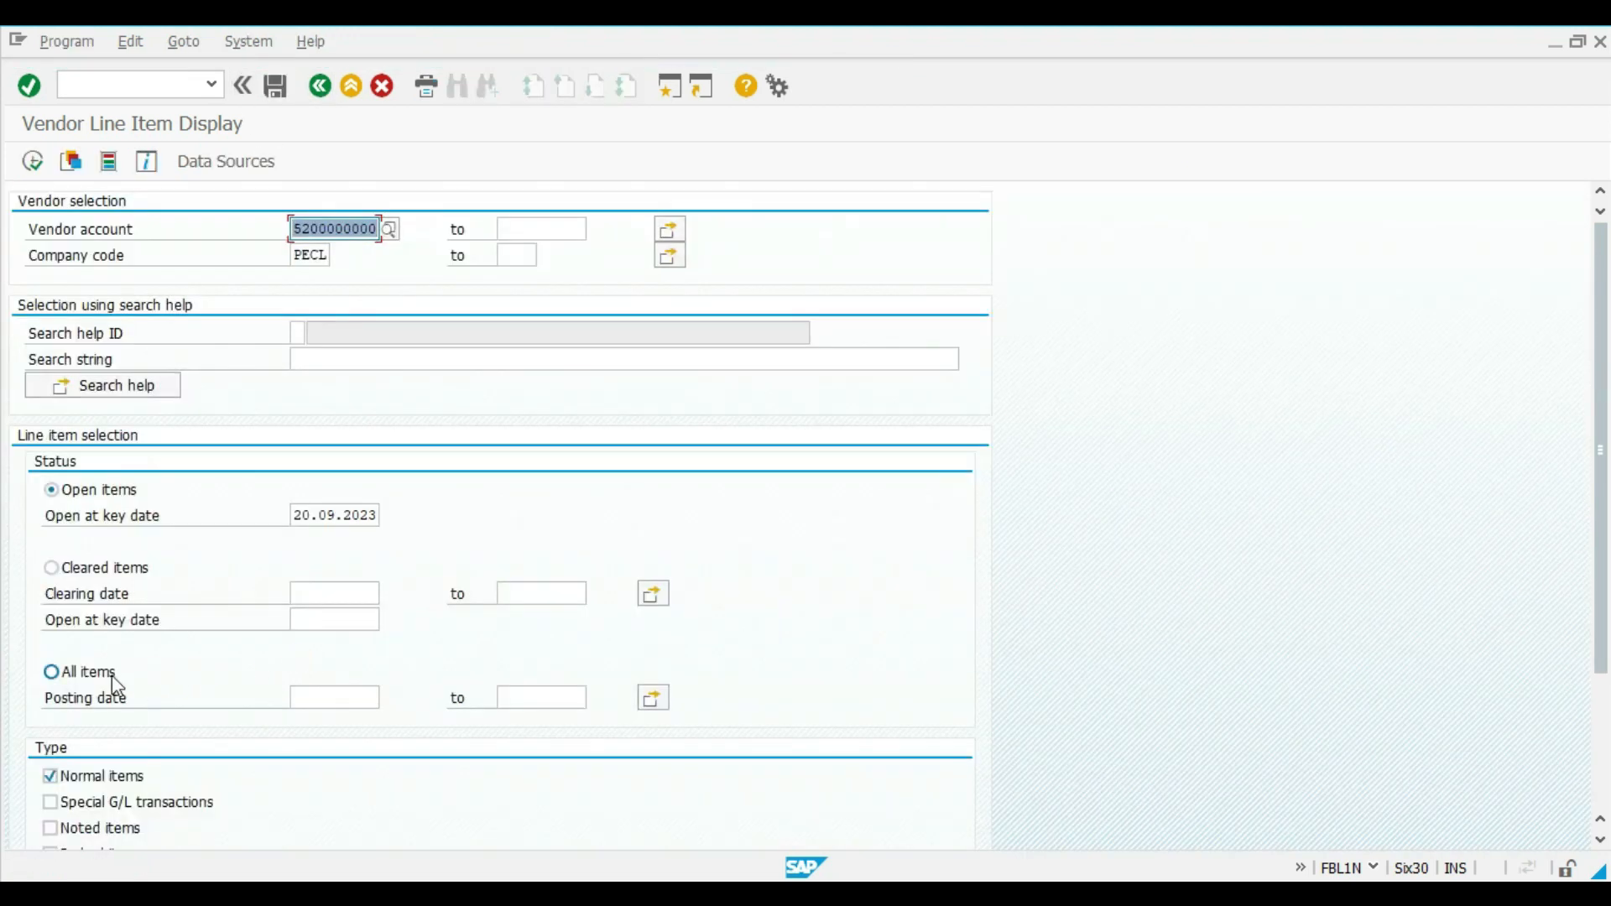
pyautogui.click(66, 673)
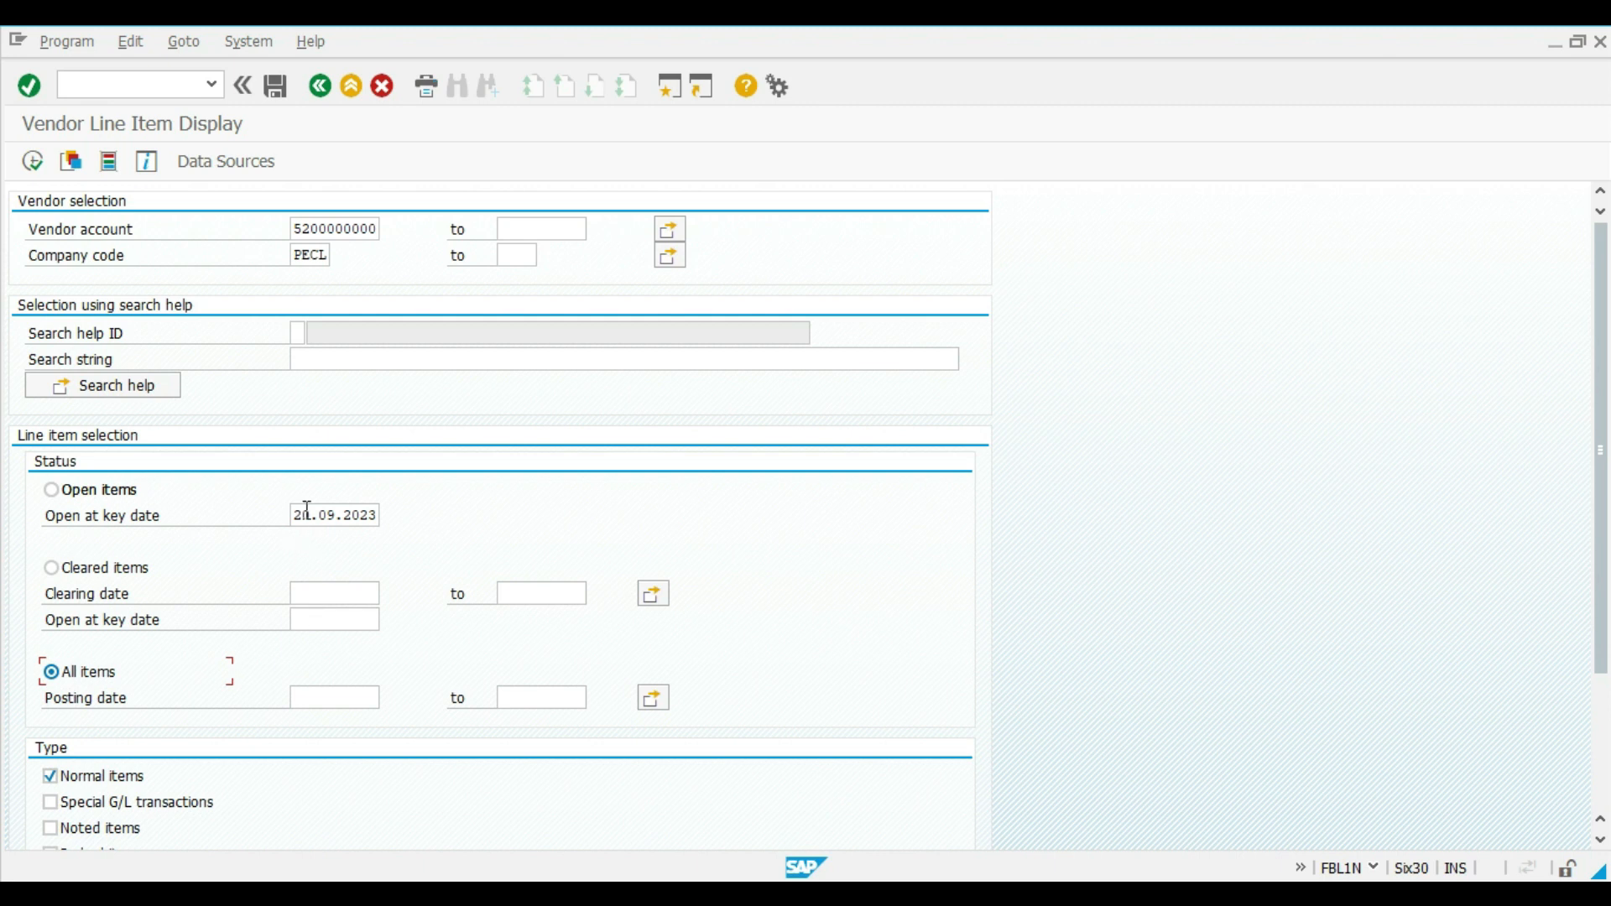
pyautogui.click(34, 161)
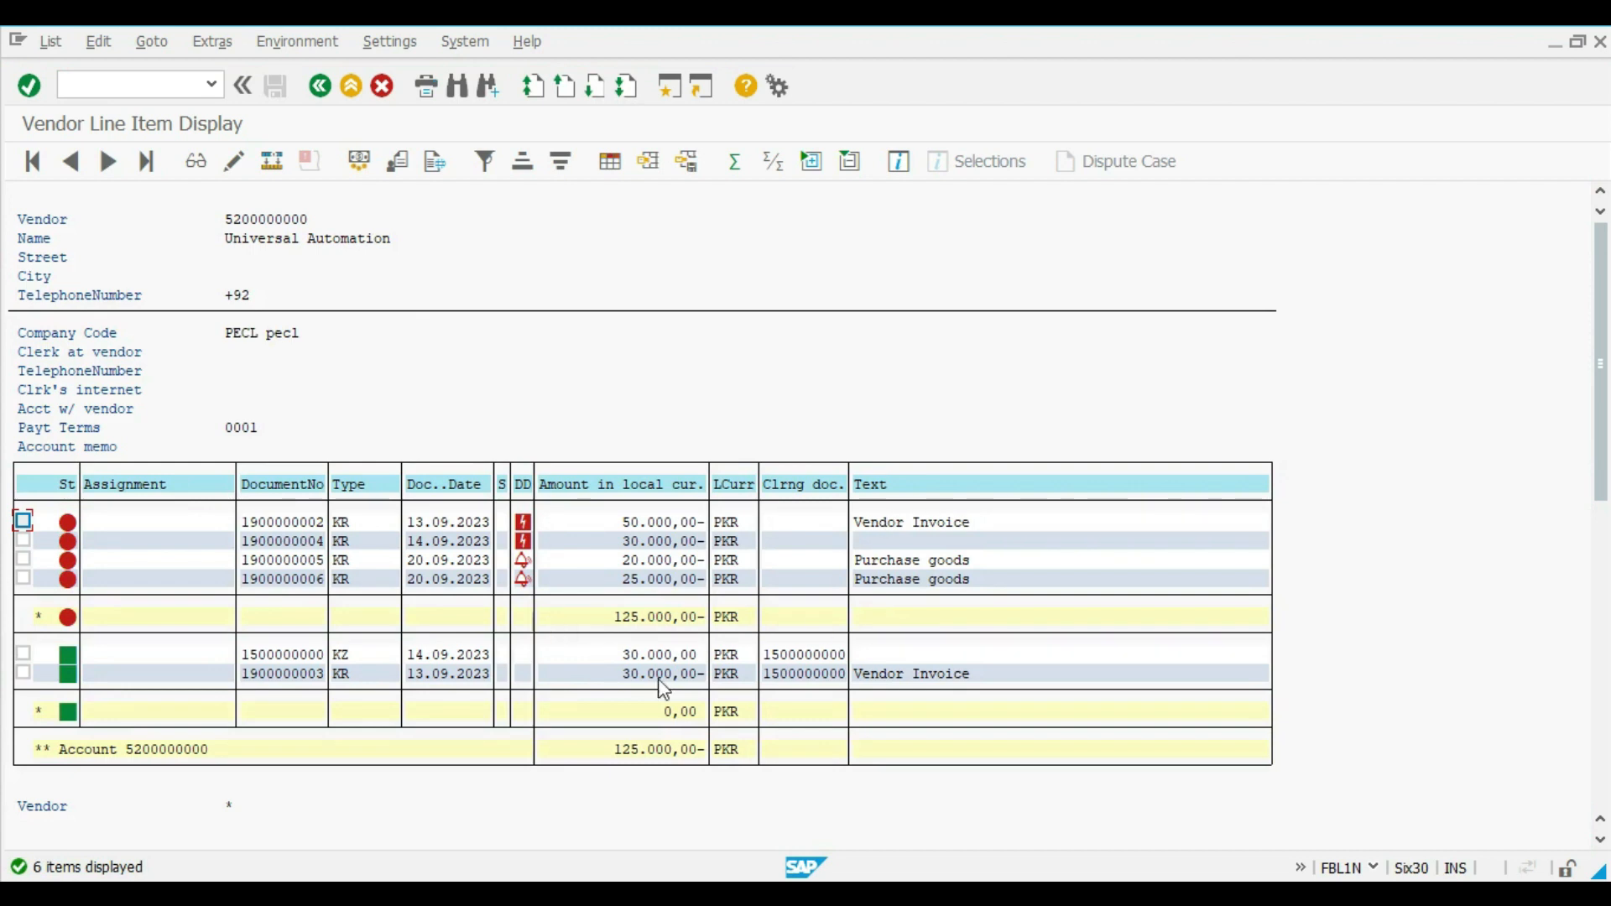
pyautogui.click(638, 563)
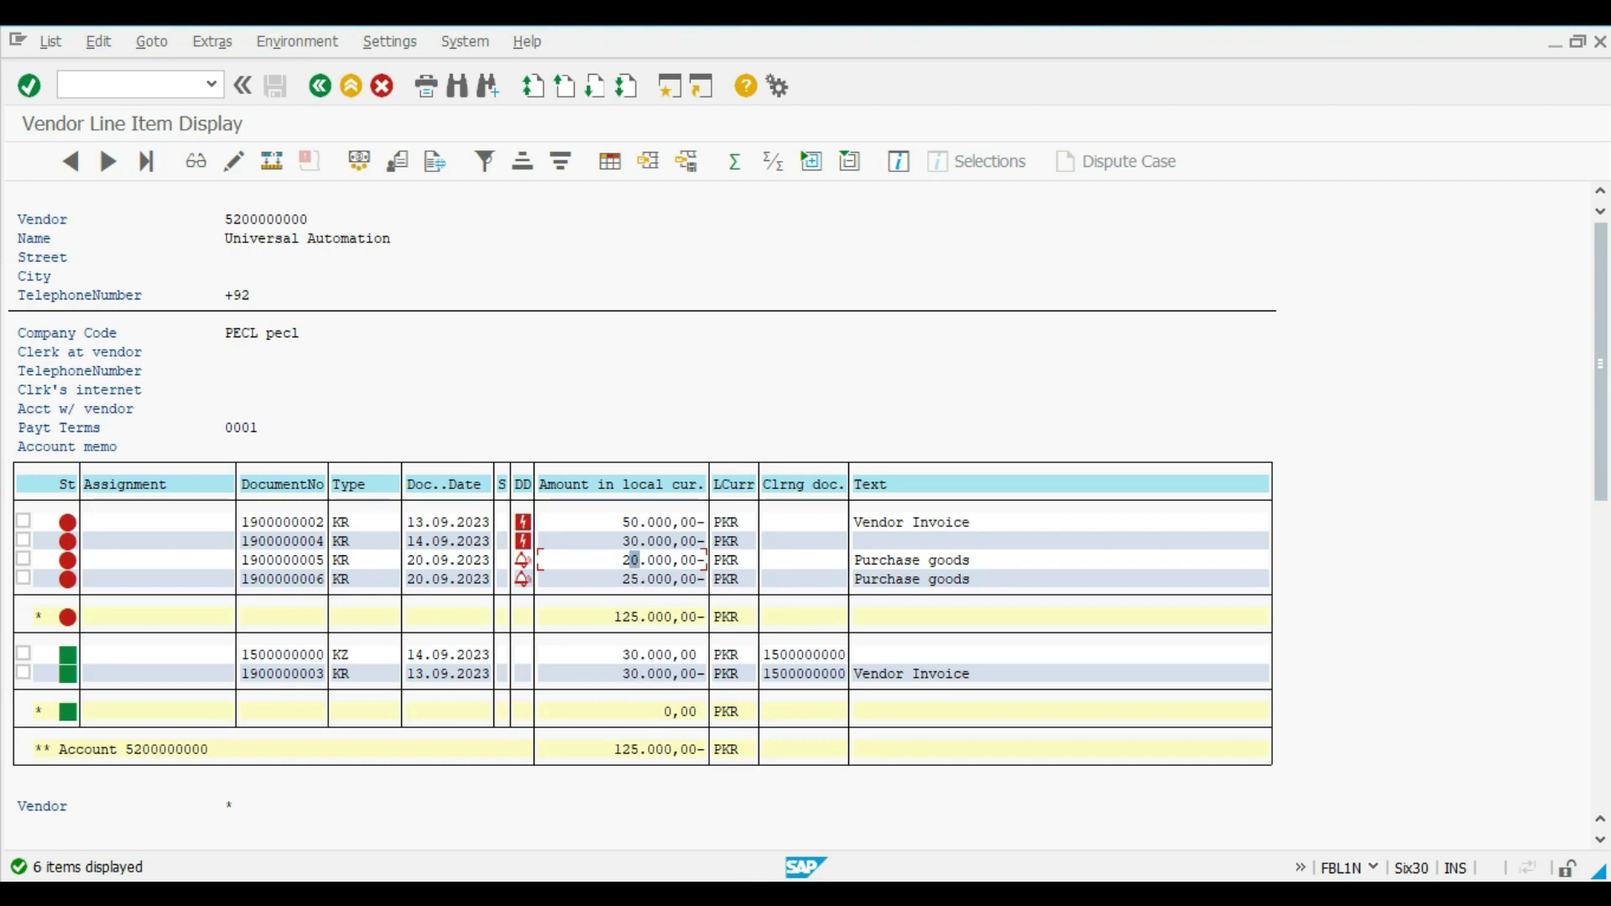
pyautogui.click(891, 891)
pyautogui.click(854, 793)
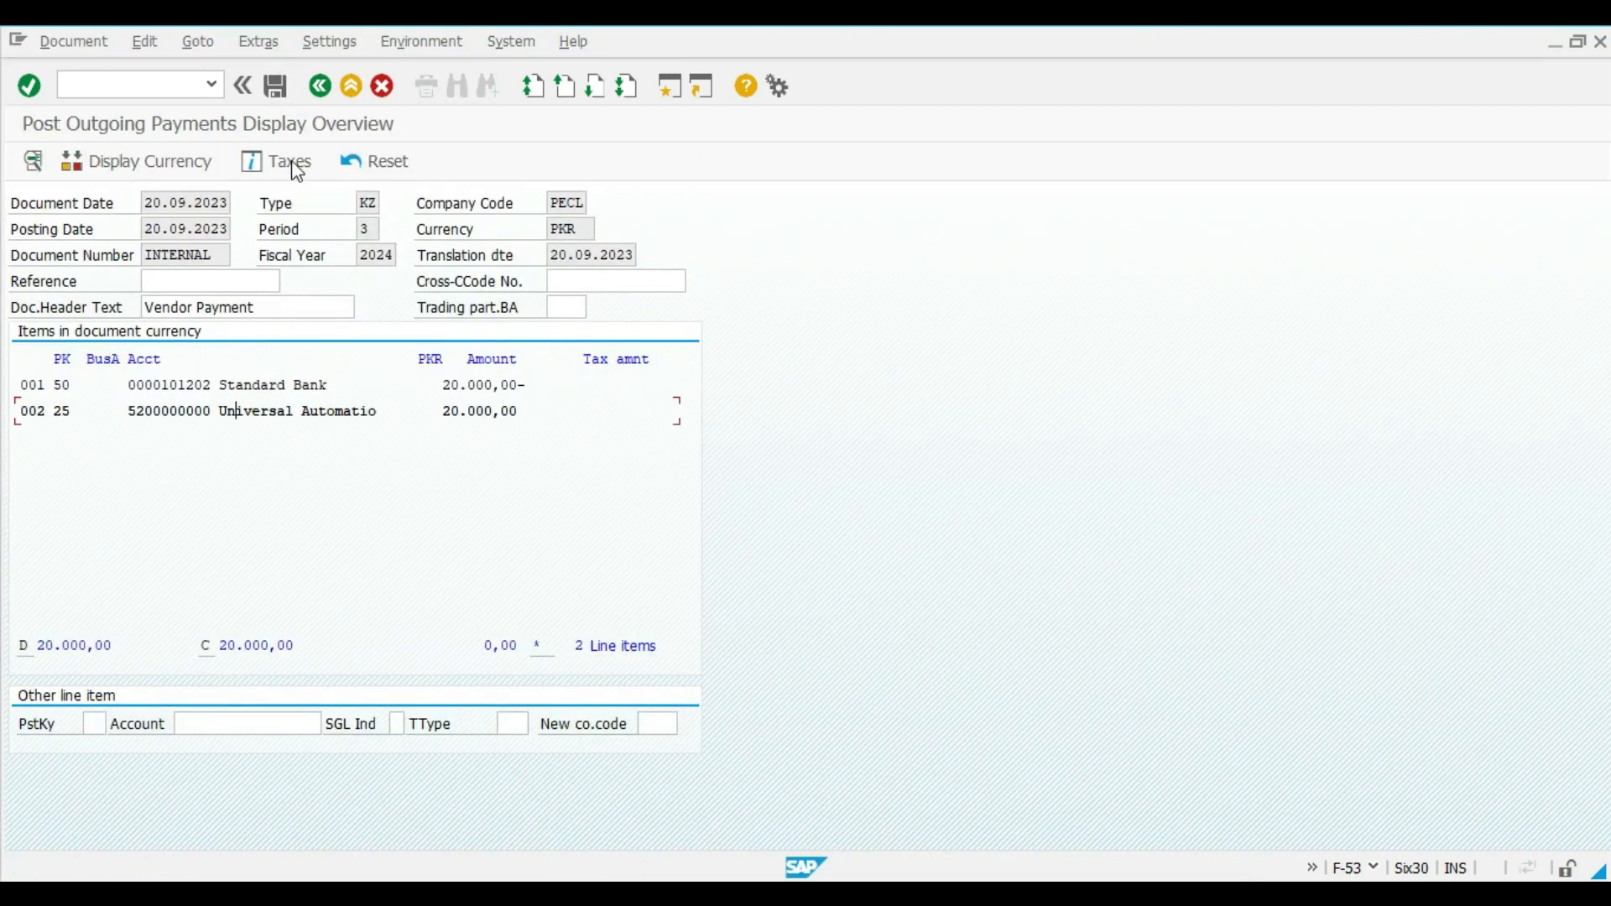
# Post the F-53 outgoing payment and refresh the vendor line item list in the FBL1N session
pyautogui.click(276, 86)
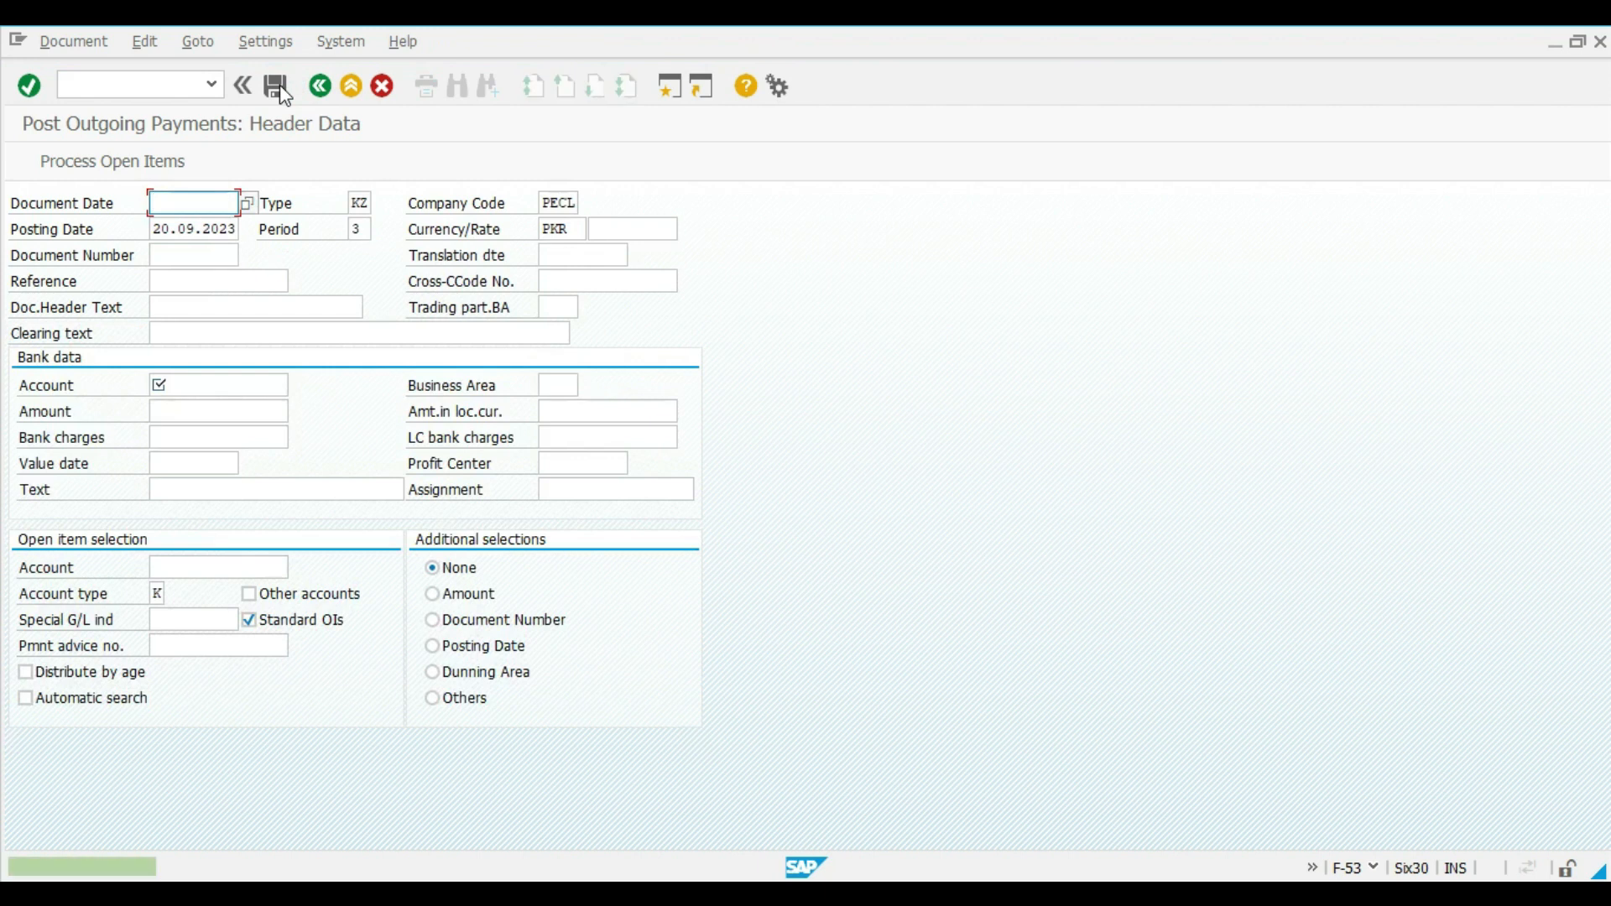
pyautogui.click(894, 892)
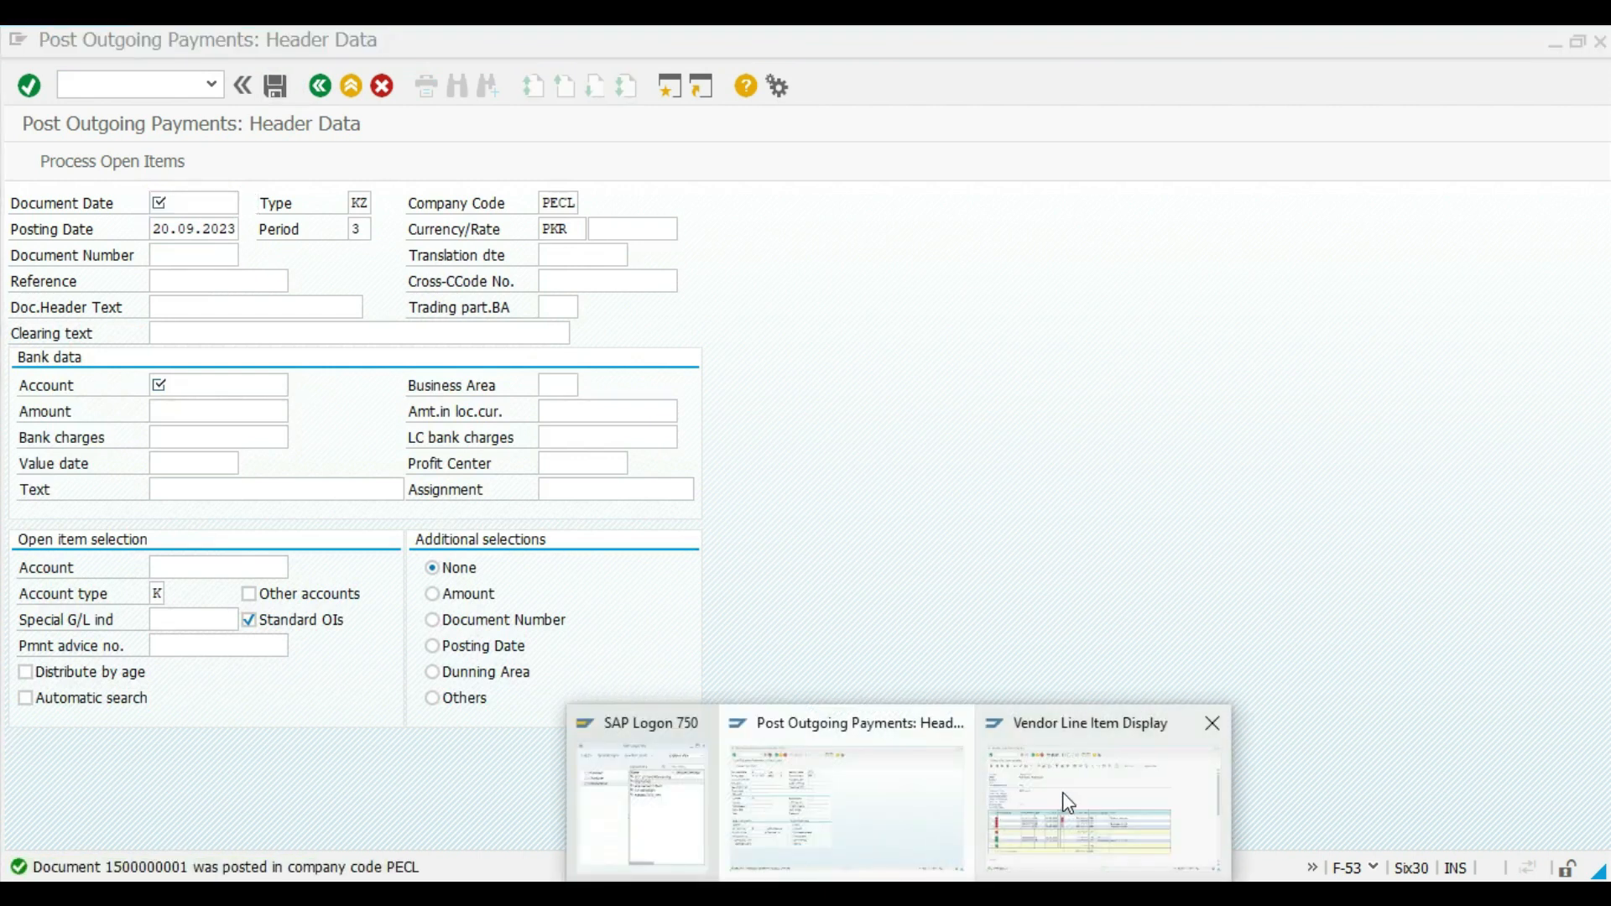
pyautogui.click(1068, 803)
pyautogui.click(51, 41)
pyautogui.click(80, 98)
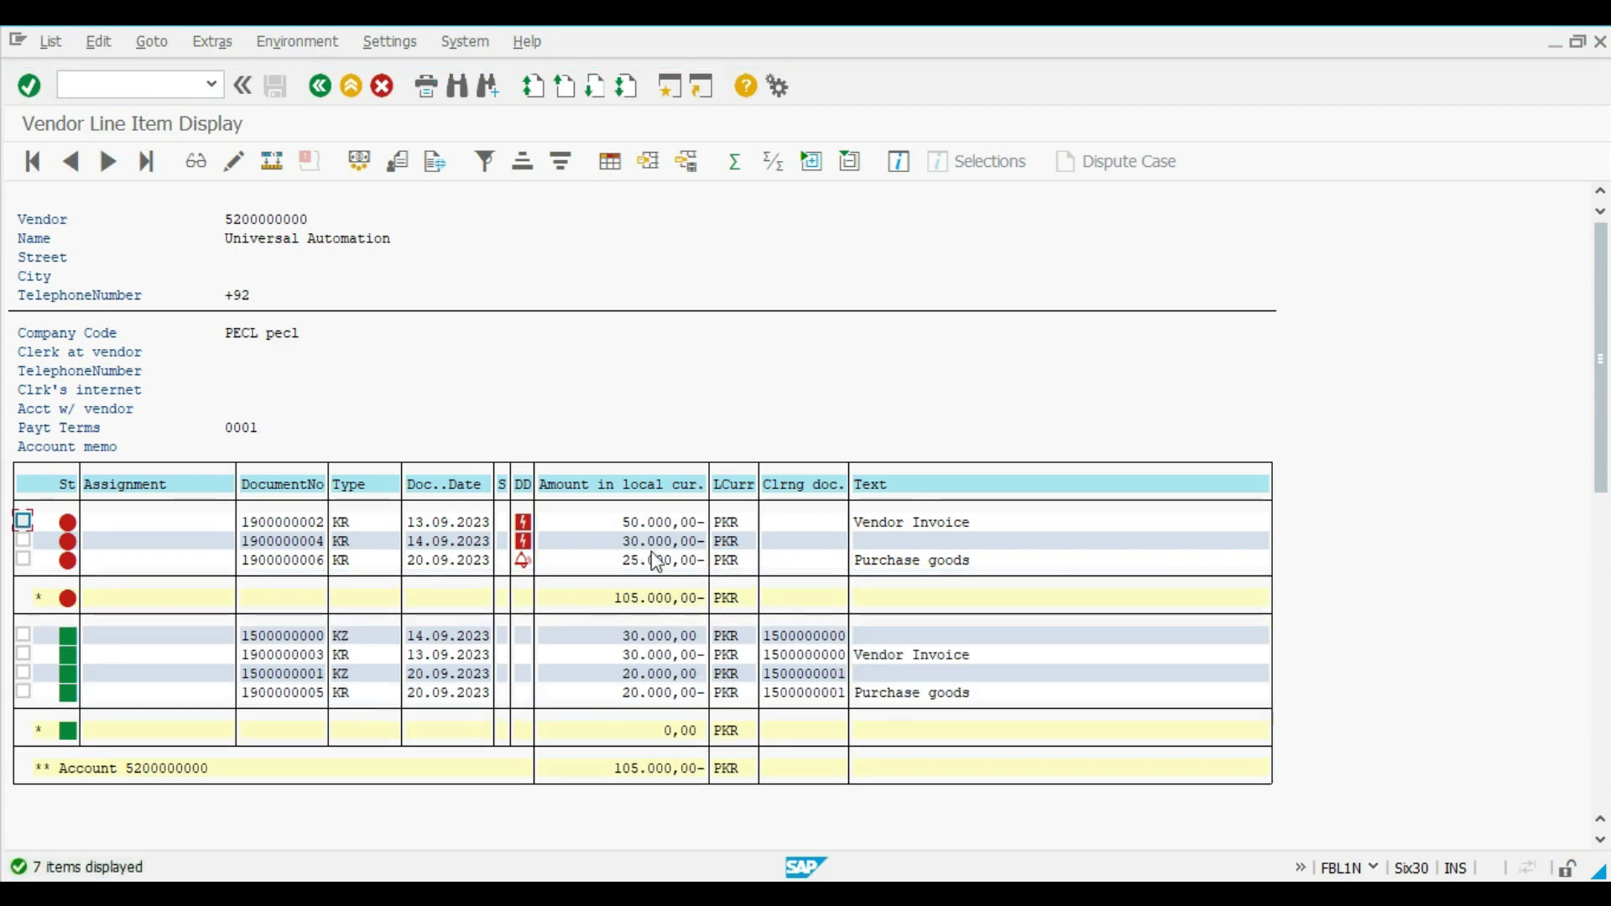
# Compare the 20.000,00 PKR invoice with its payment document and their clearing document numbers in the vendor line item list
pyautogui.click(634, 692)
pyautogui.click(320, 693)
pyautogui.click(320, 678)
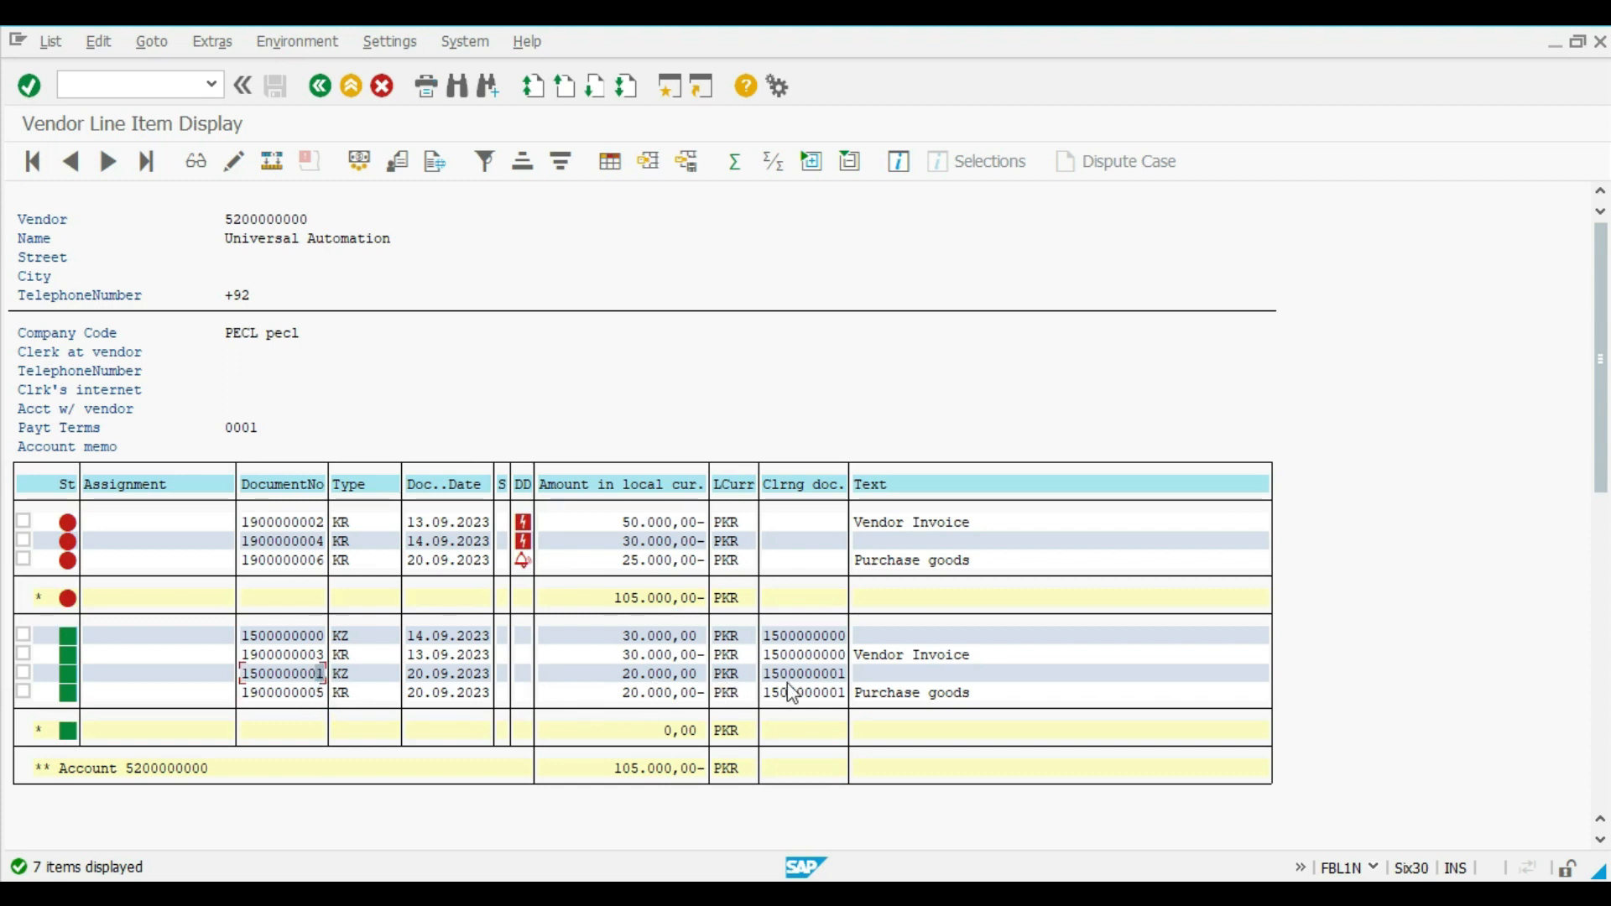
pyautogui.click(840, 676)
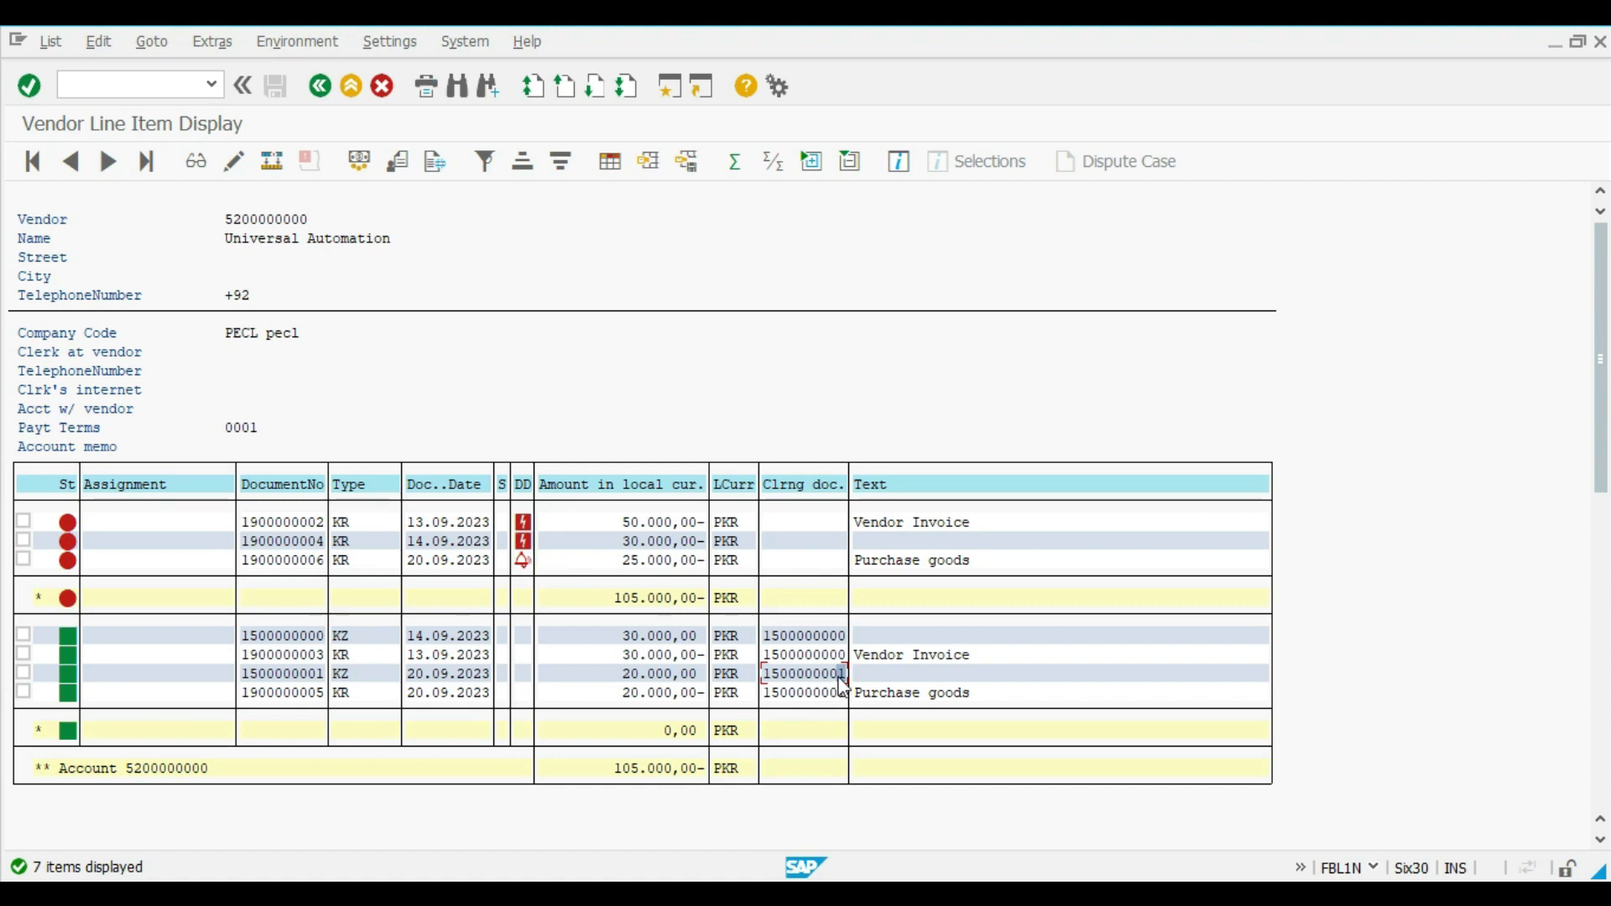
pyautogui.click(632, 692)
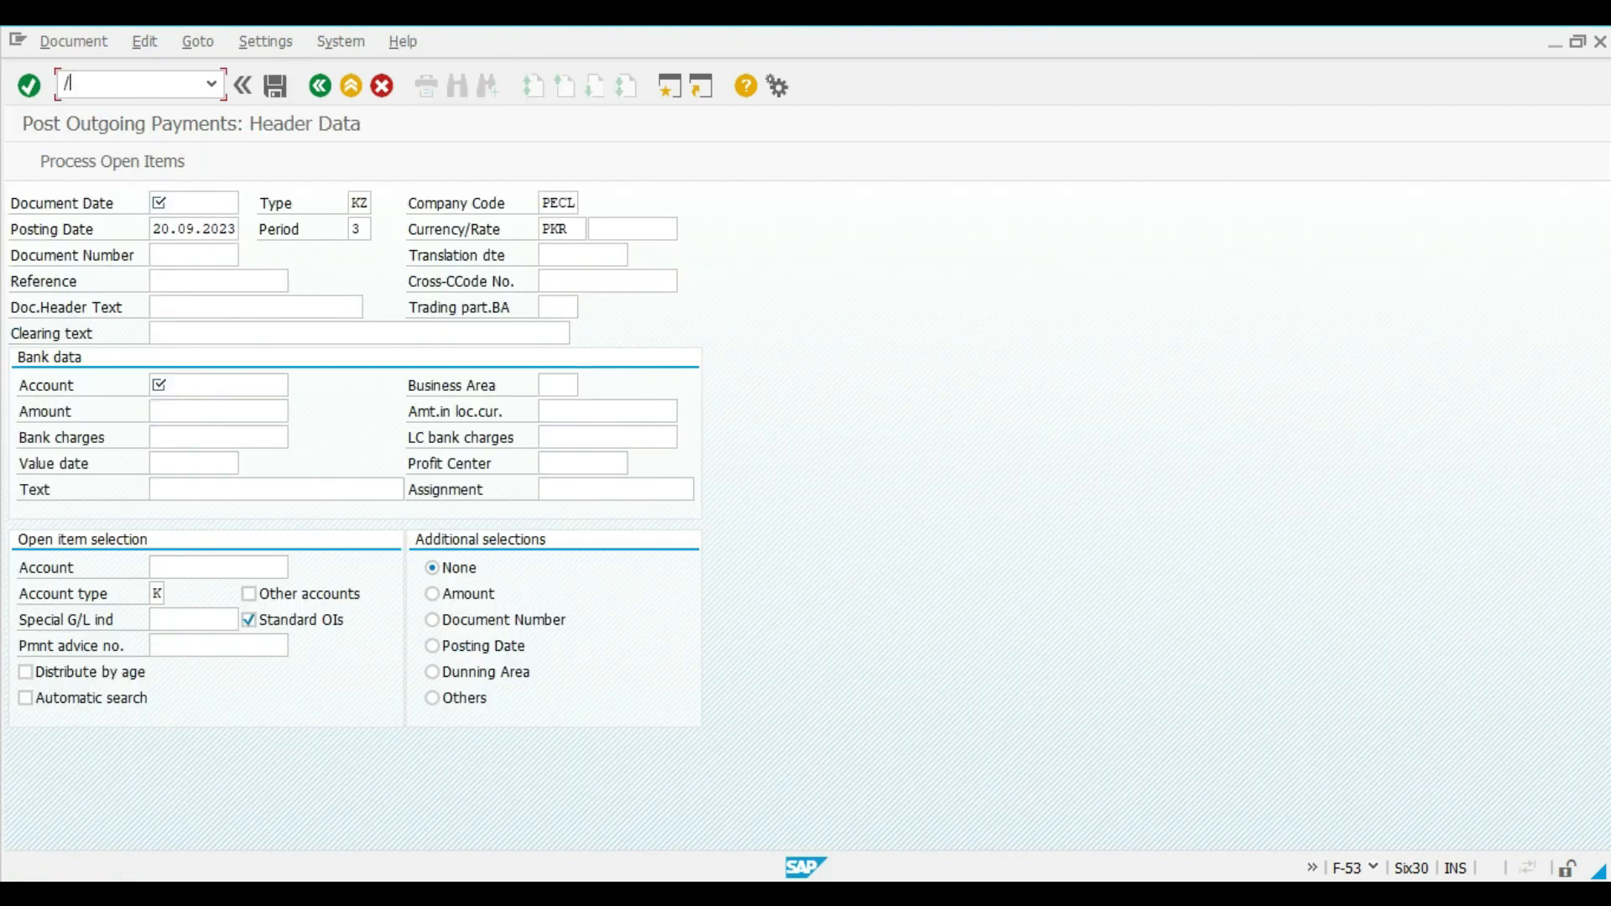
# Leave the F-53 transaction and open F-02 General Posting from the General Ledger document entry transactions
pyautogui.press('Return')
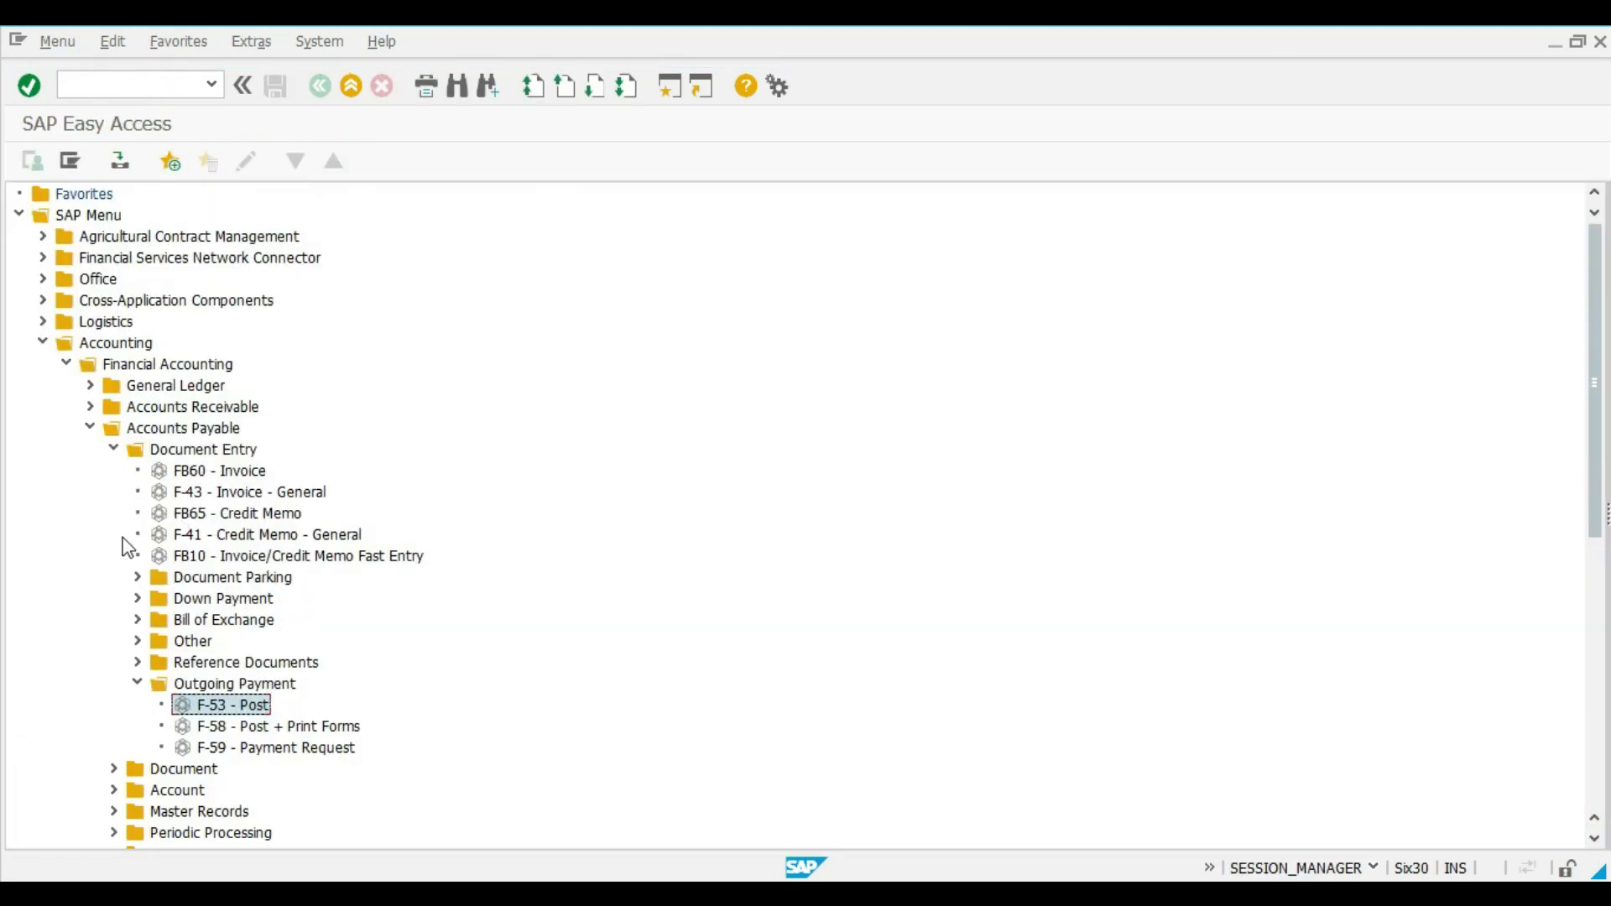
pyautogui.click(138, 682)
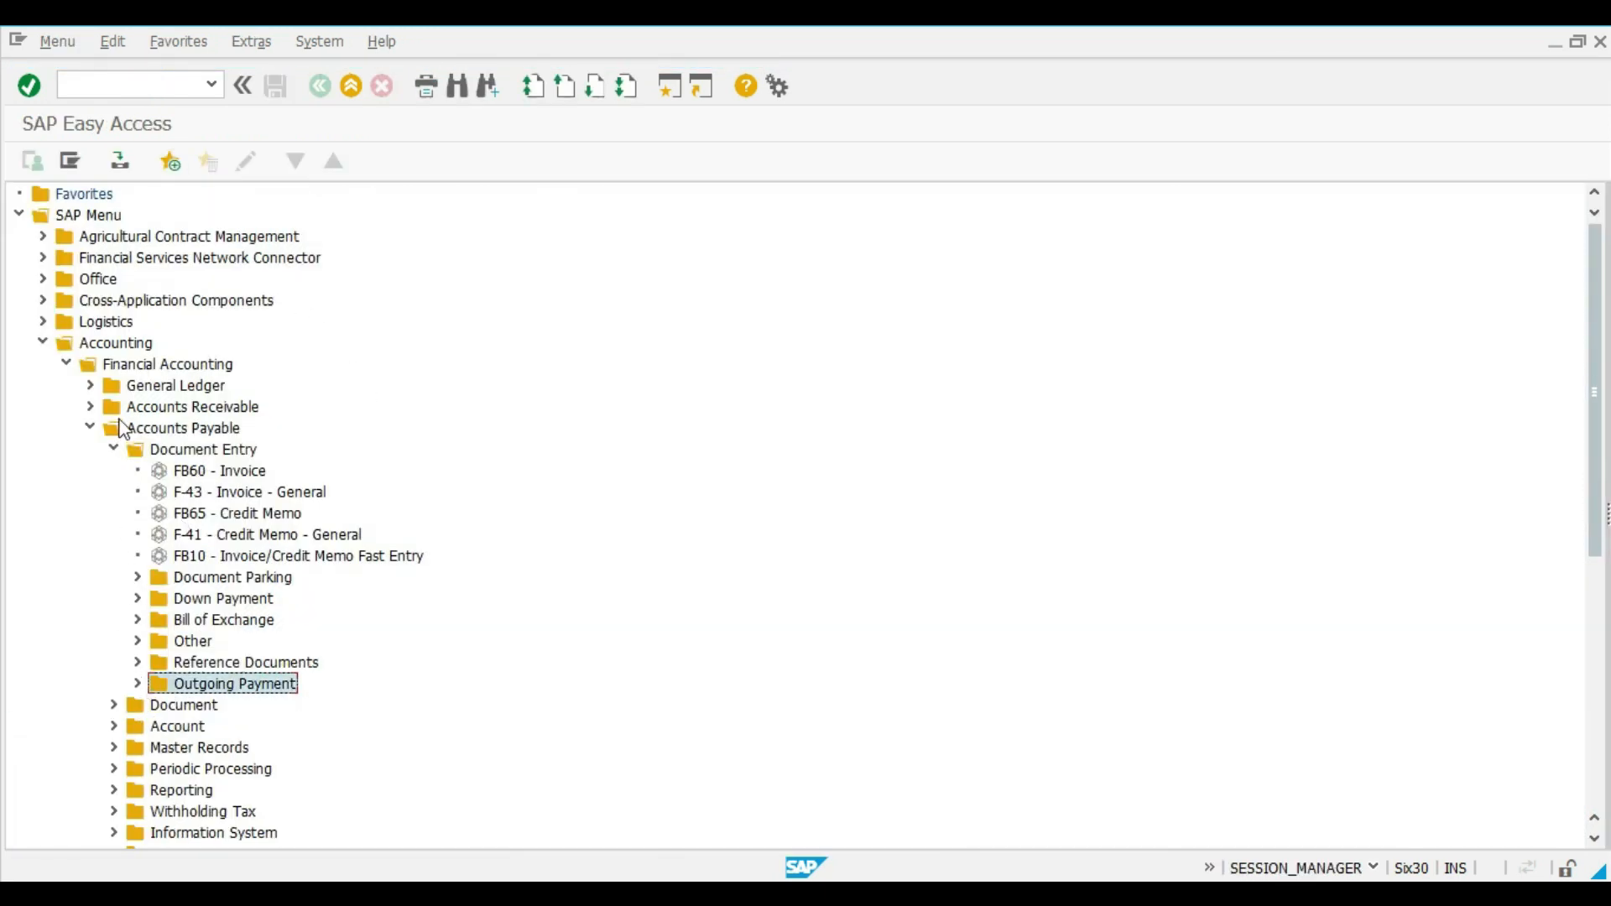
pyautogui.click(115, 450)
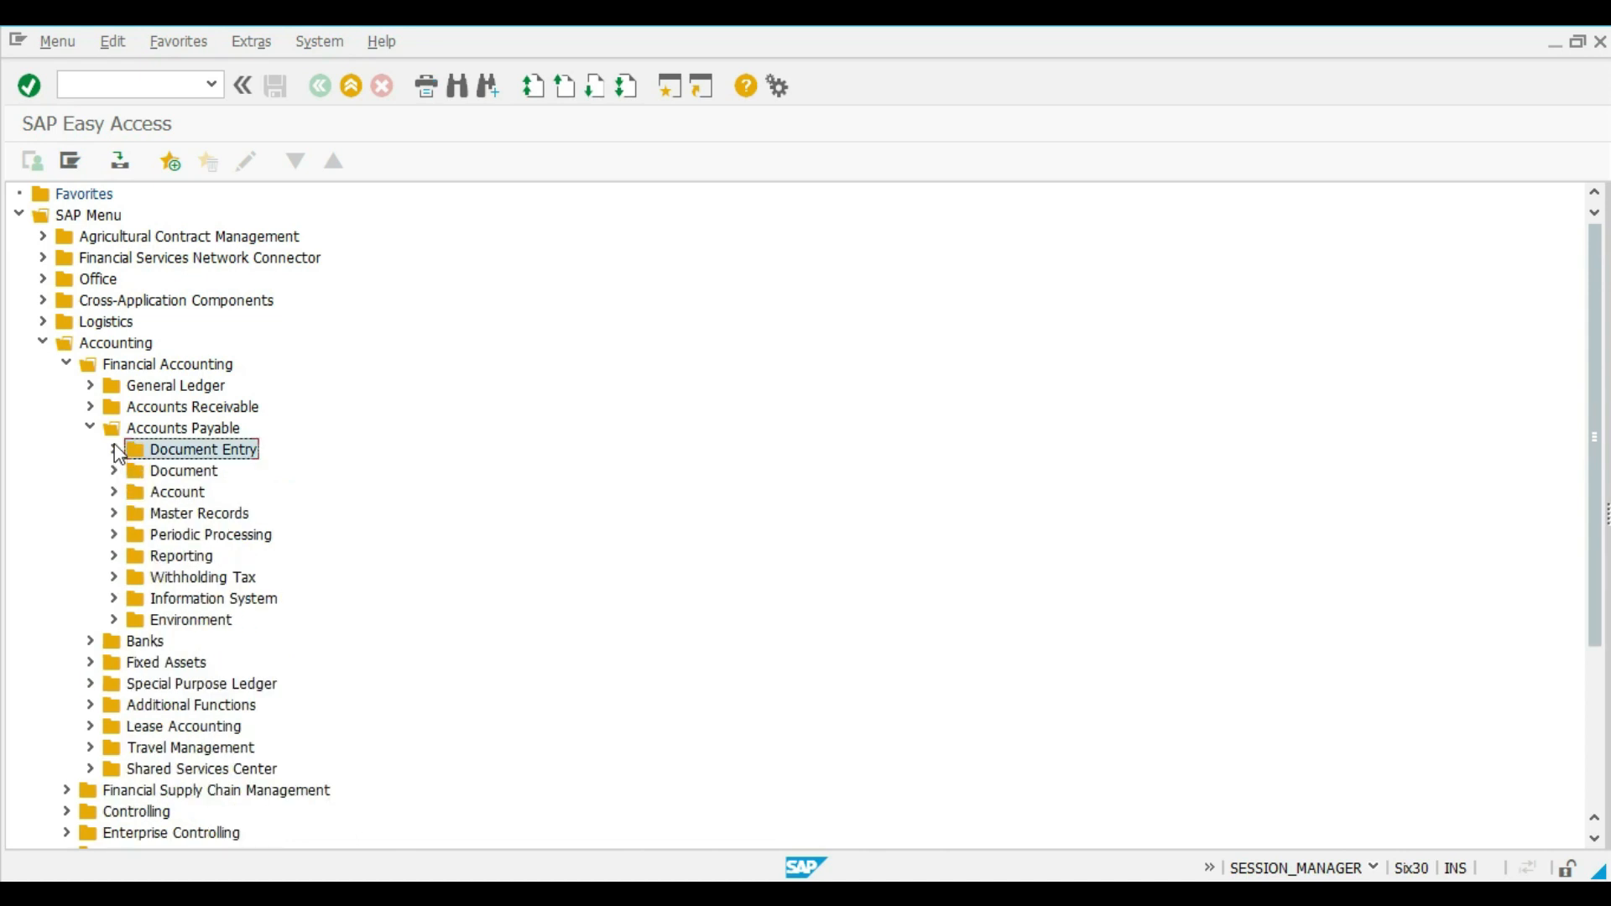
pyautogui.click(91, 386)
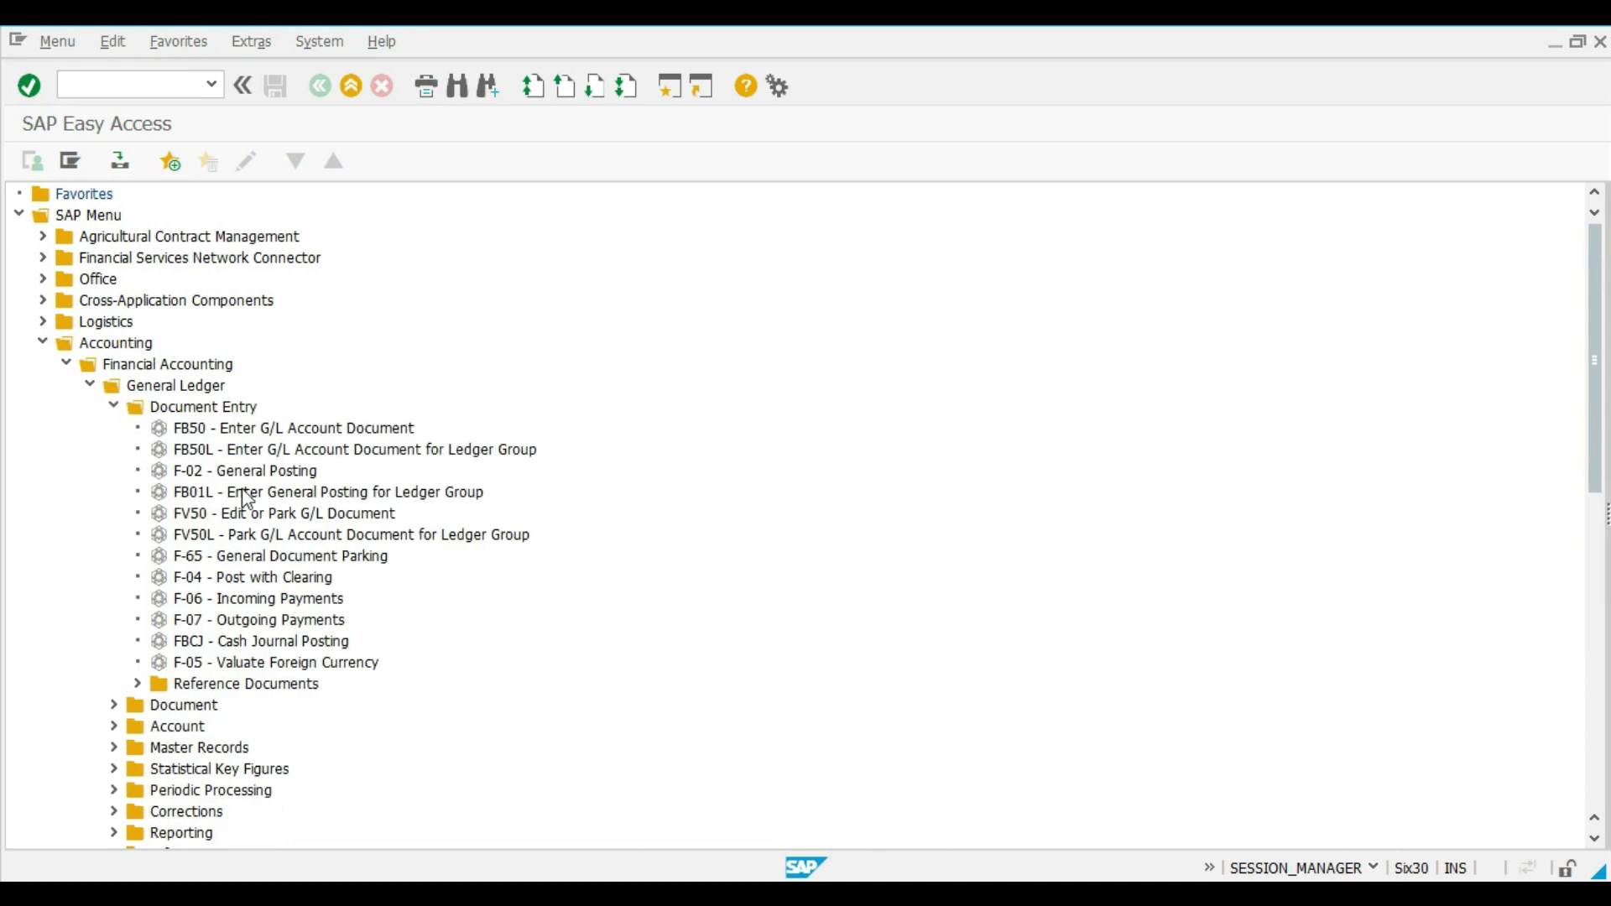
pyautogui.doubleClick(223, 472)
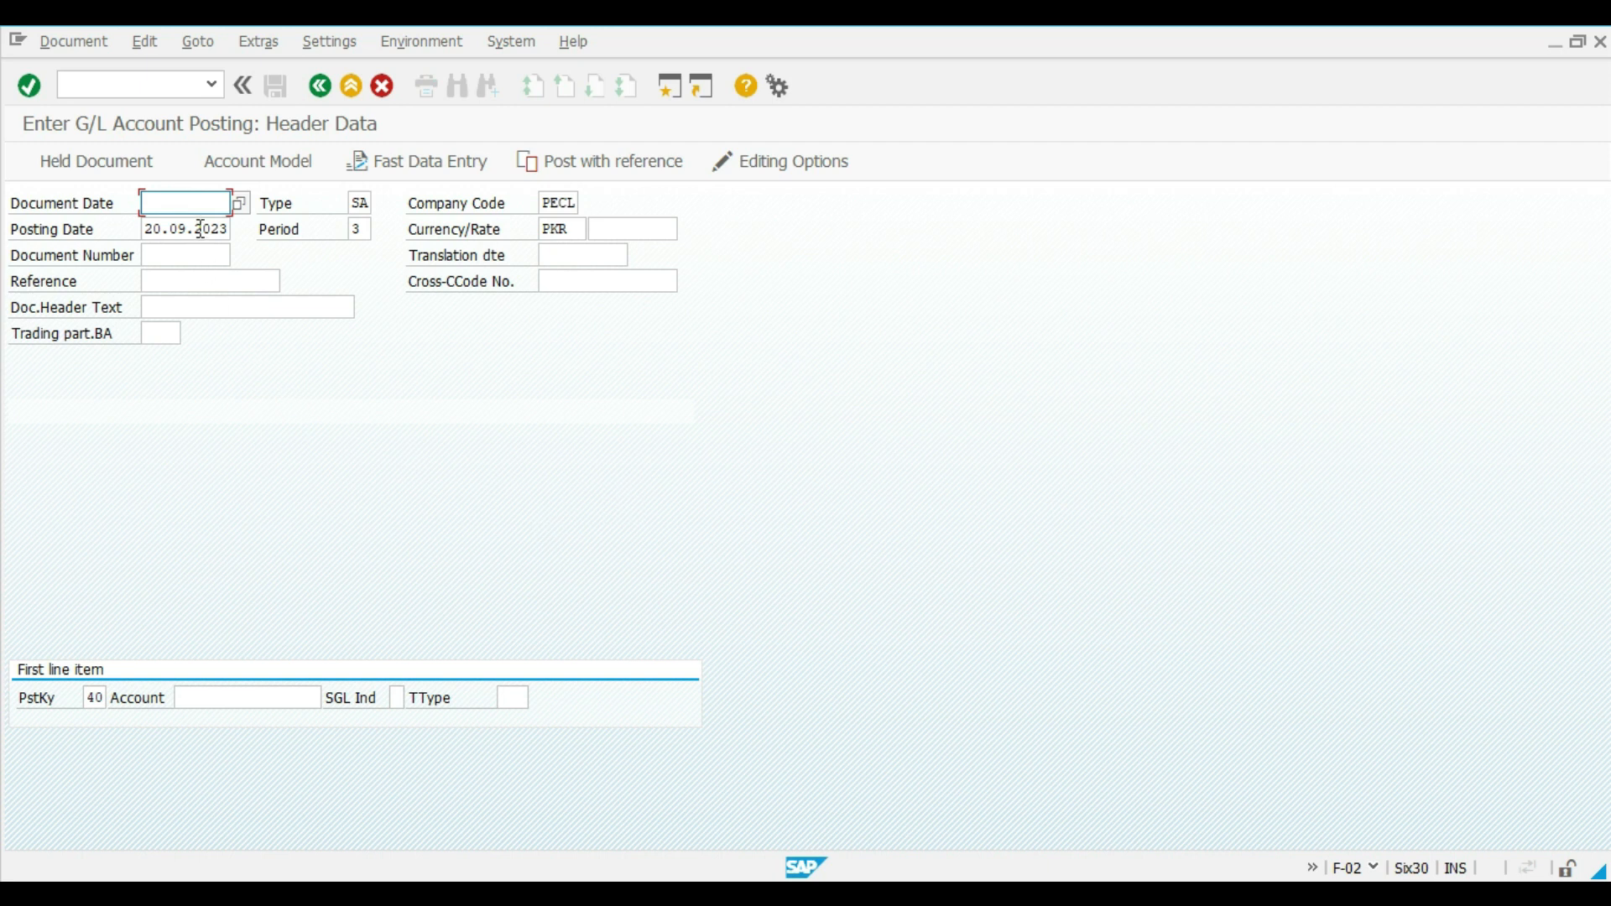
# Fill in the posting header with document date 20.09.2023 and document type KZ
pyautogui.write('20.09.2023')
pyautogui.press('Tab')
pyautogui.write('KZ')
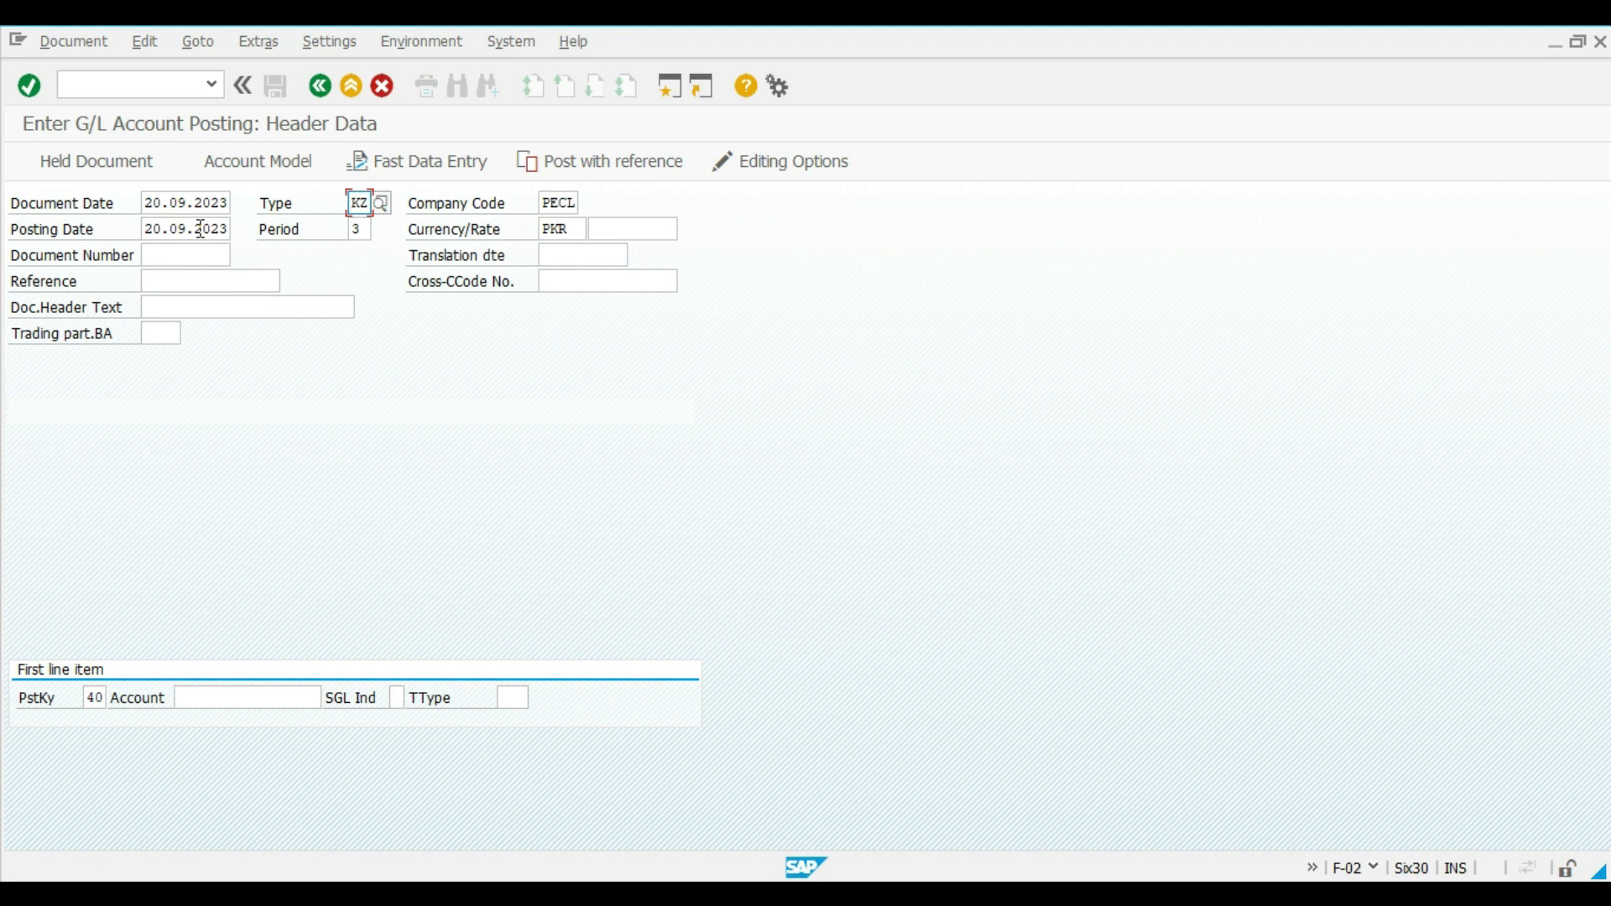
pyautogui.press('Tab')
pyautogui.press('Tab')
pyautogui.press('Tab')
pyautogui.press('Tab')
pyautogui.press('Tab')
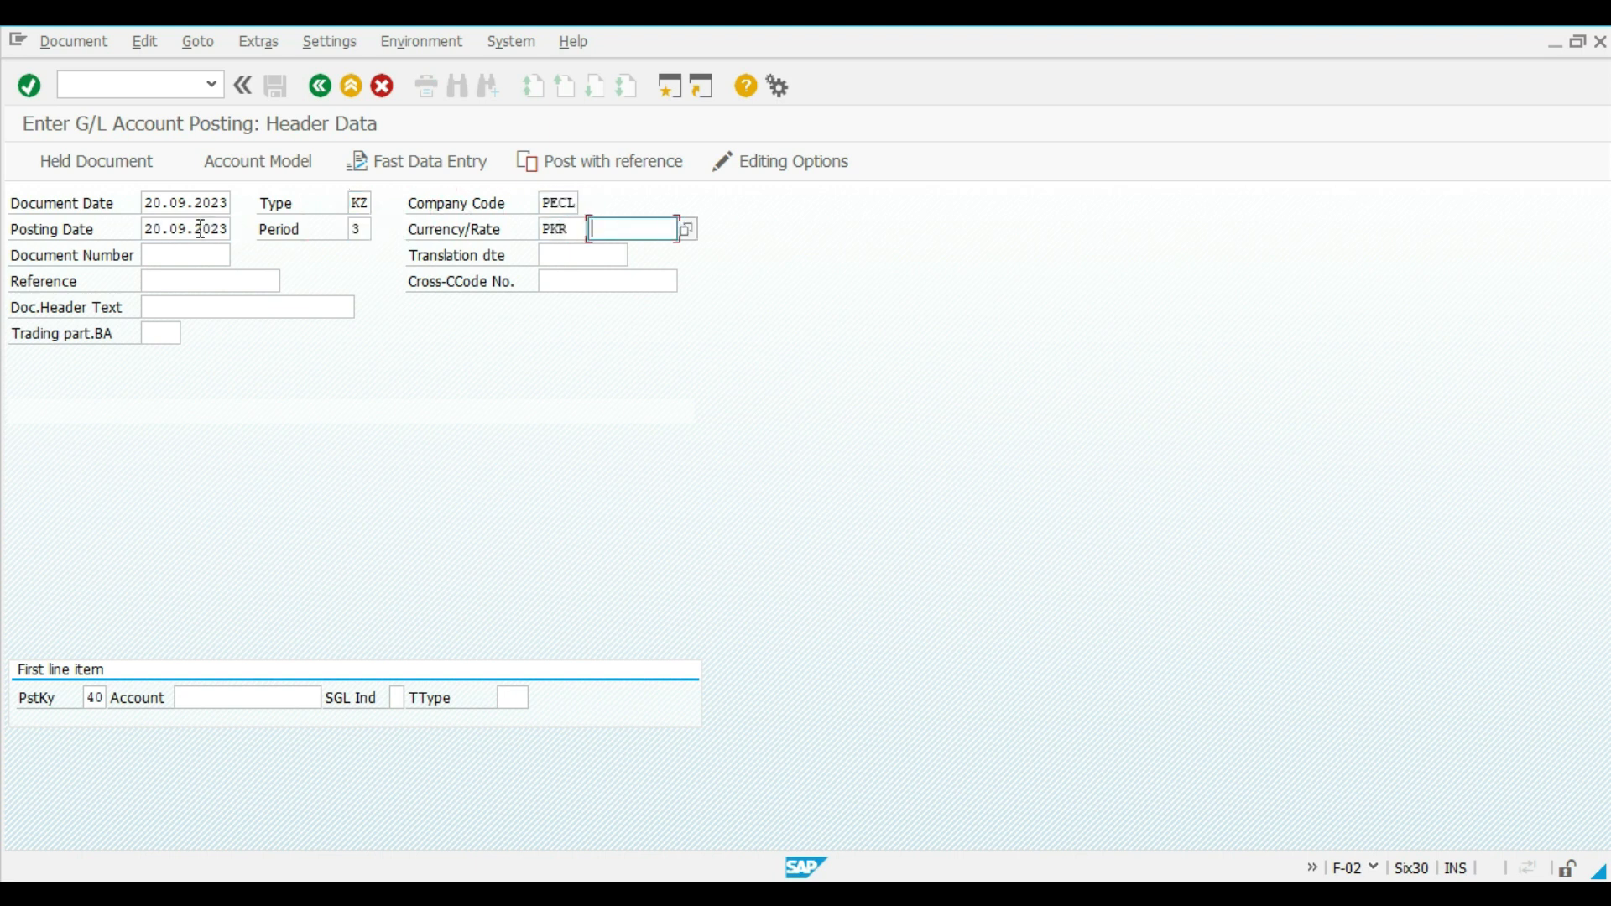
# Set the first line item's posting key to 21, look up vendor Universal Automation as its account, and open the item
pyautogui.click(94, 698)
pyautogui.doubleClick(93, 698)
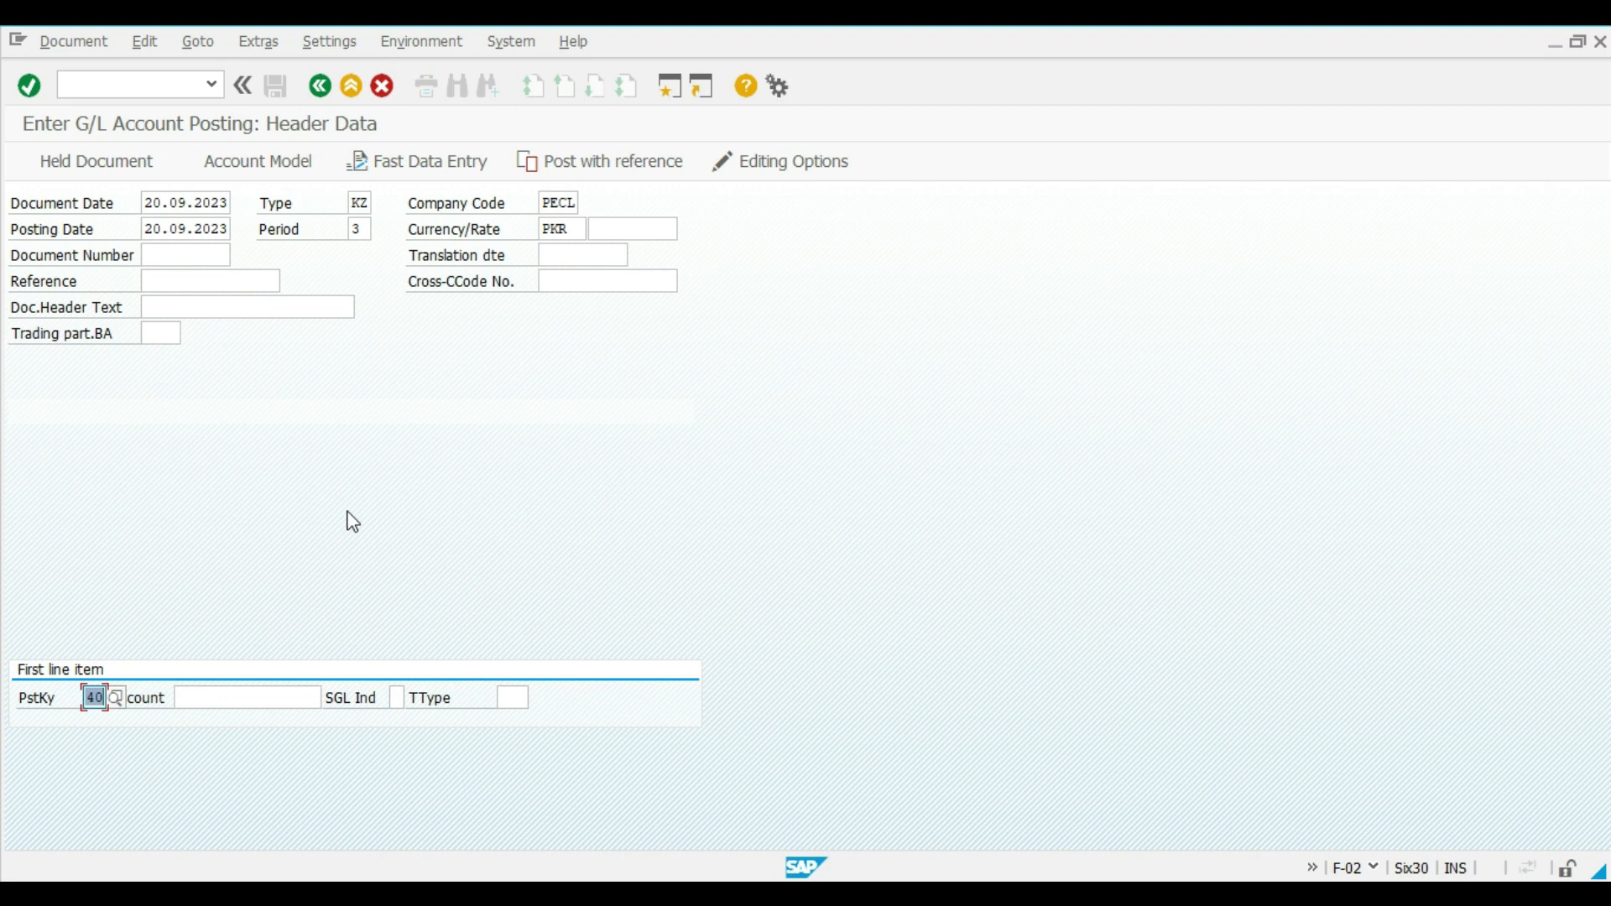
pyautogui.write('21')
pyautogui.press('Return')
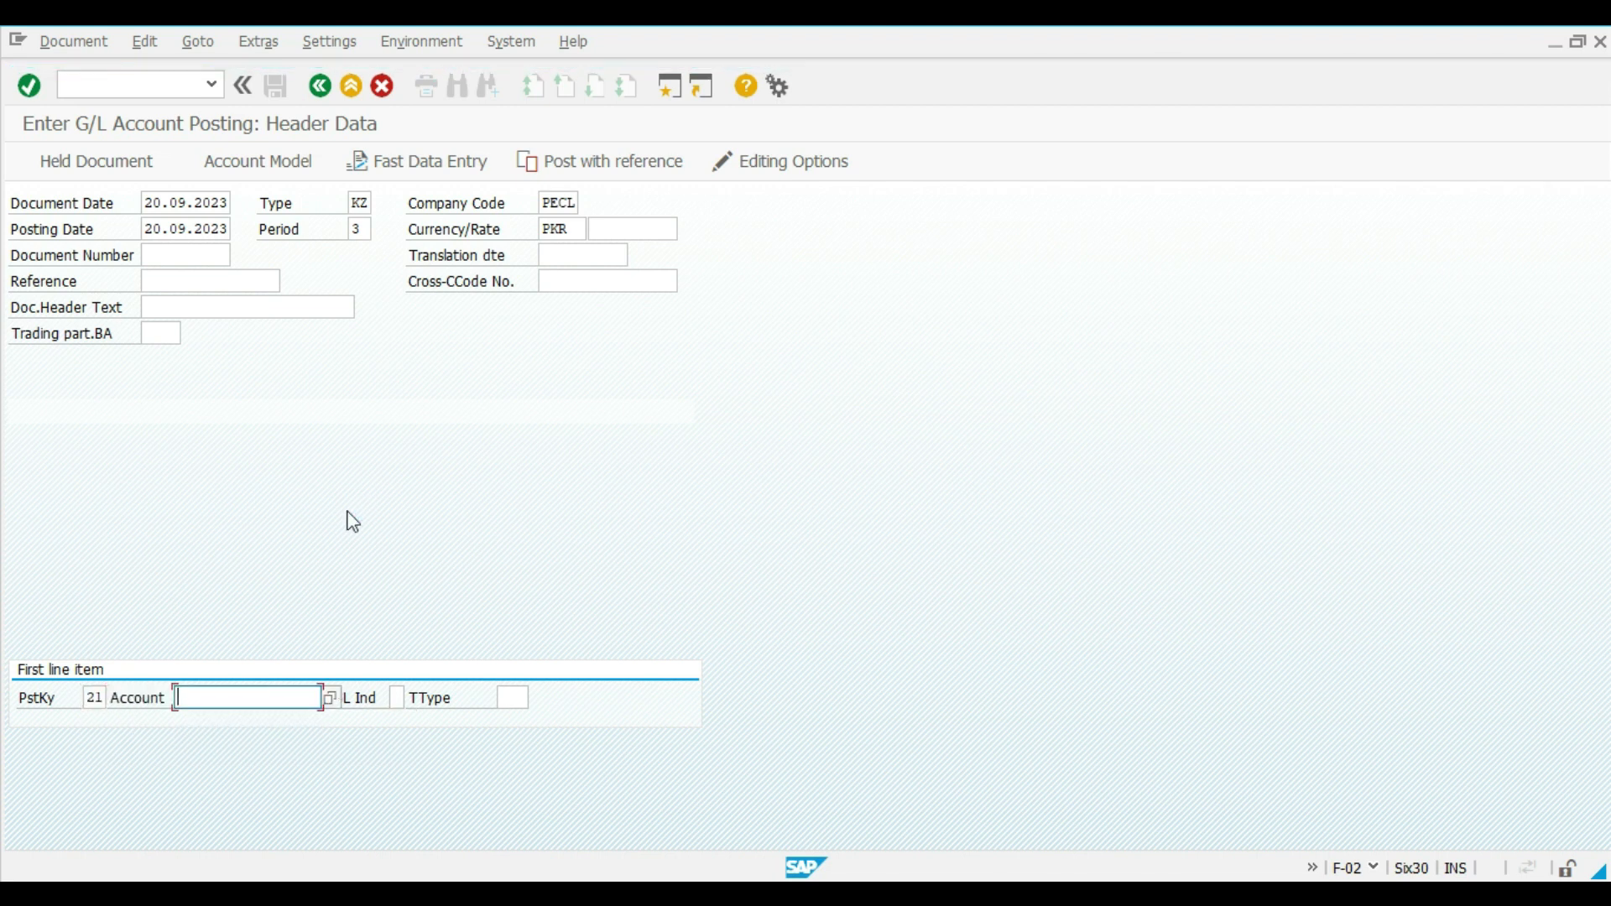
pyautogui.click(329, 697)
pyautogui.click(804, 597)
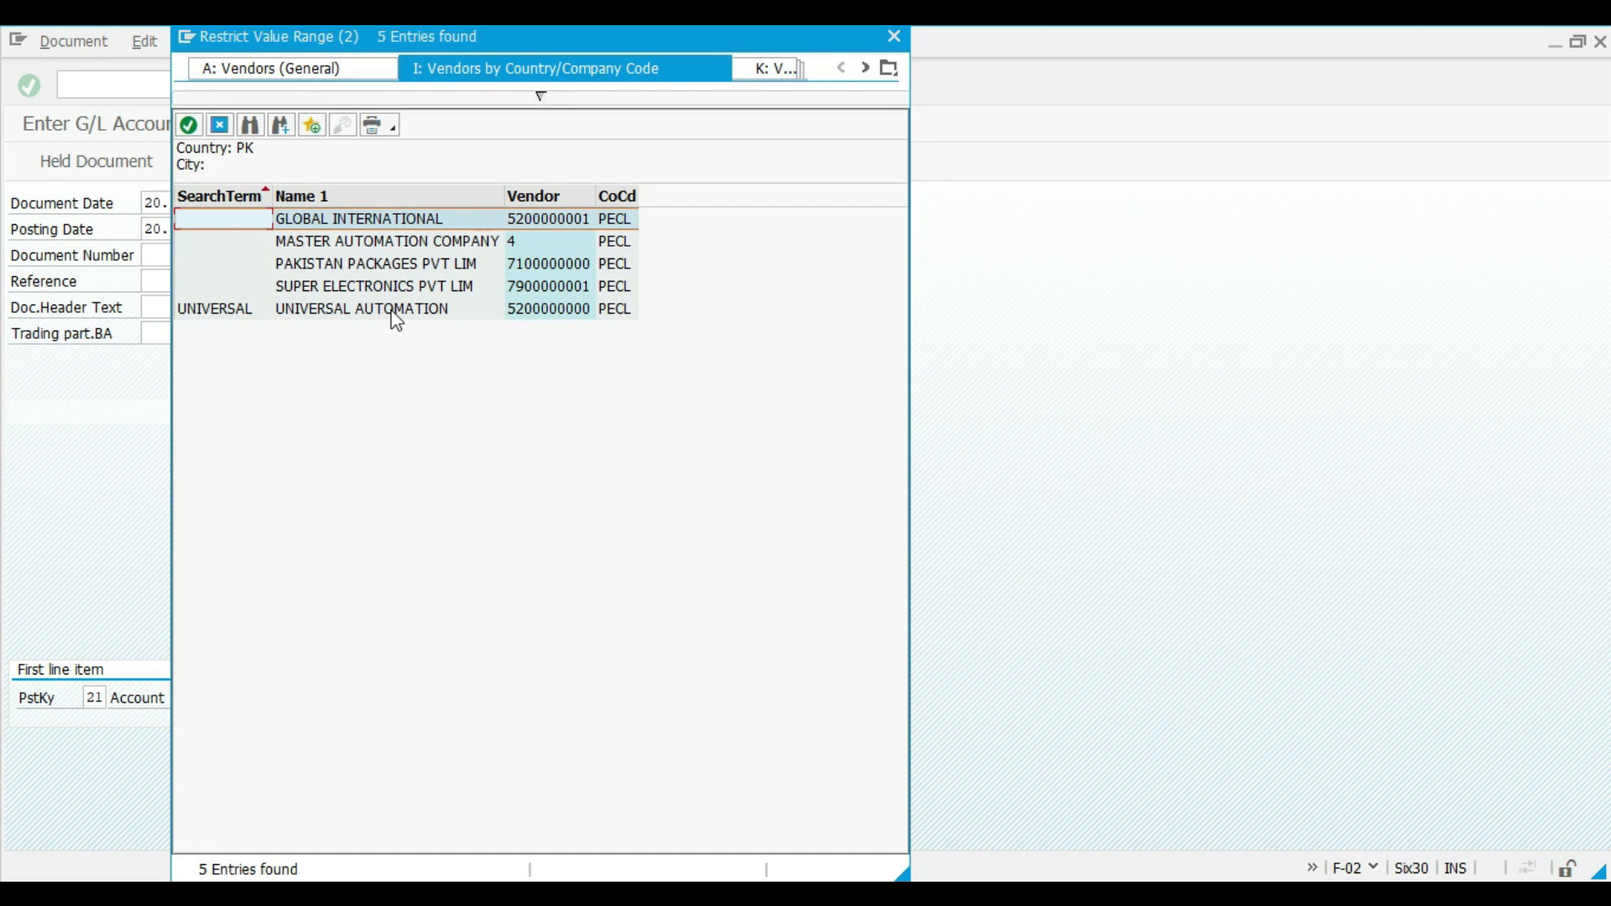
pyautogui.click(390, 308)
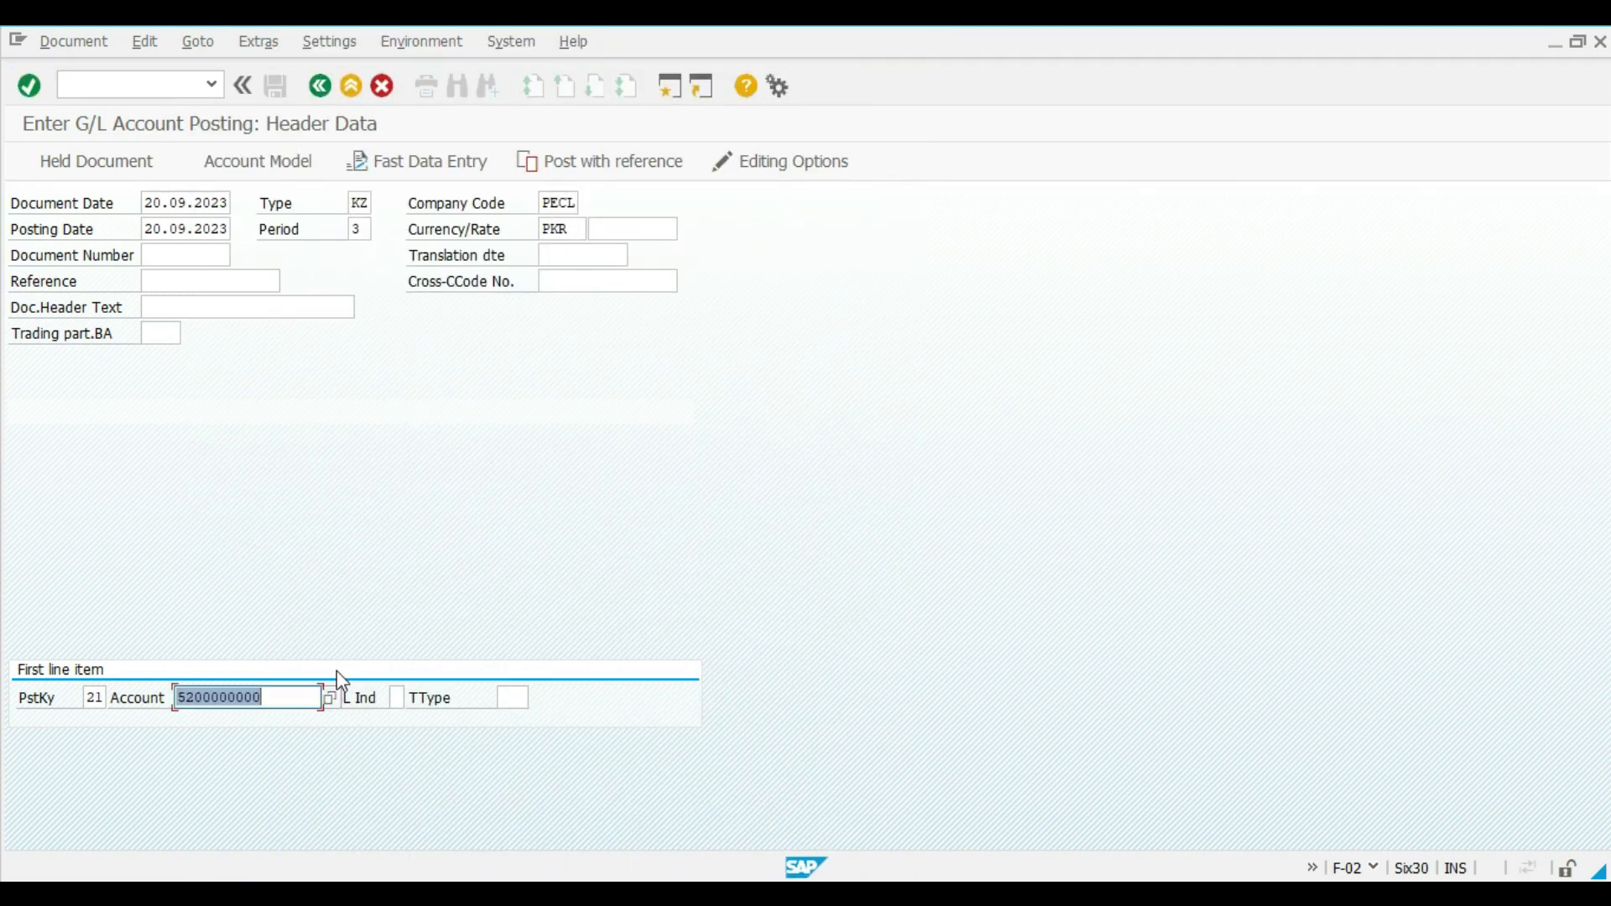
pyautogui.press('Return')
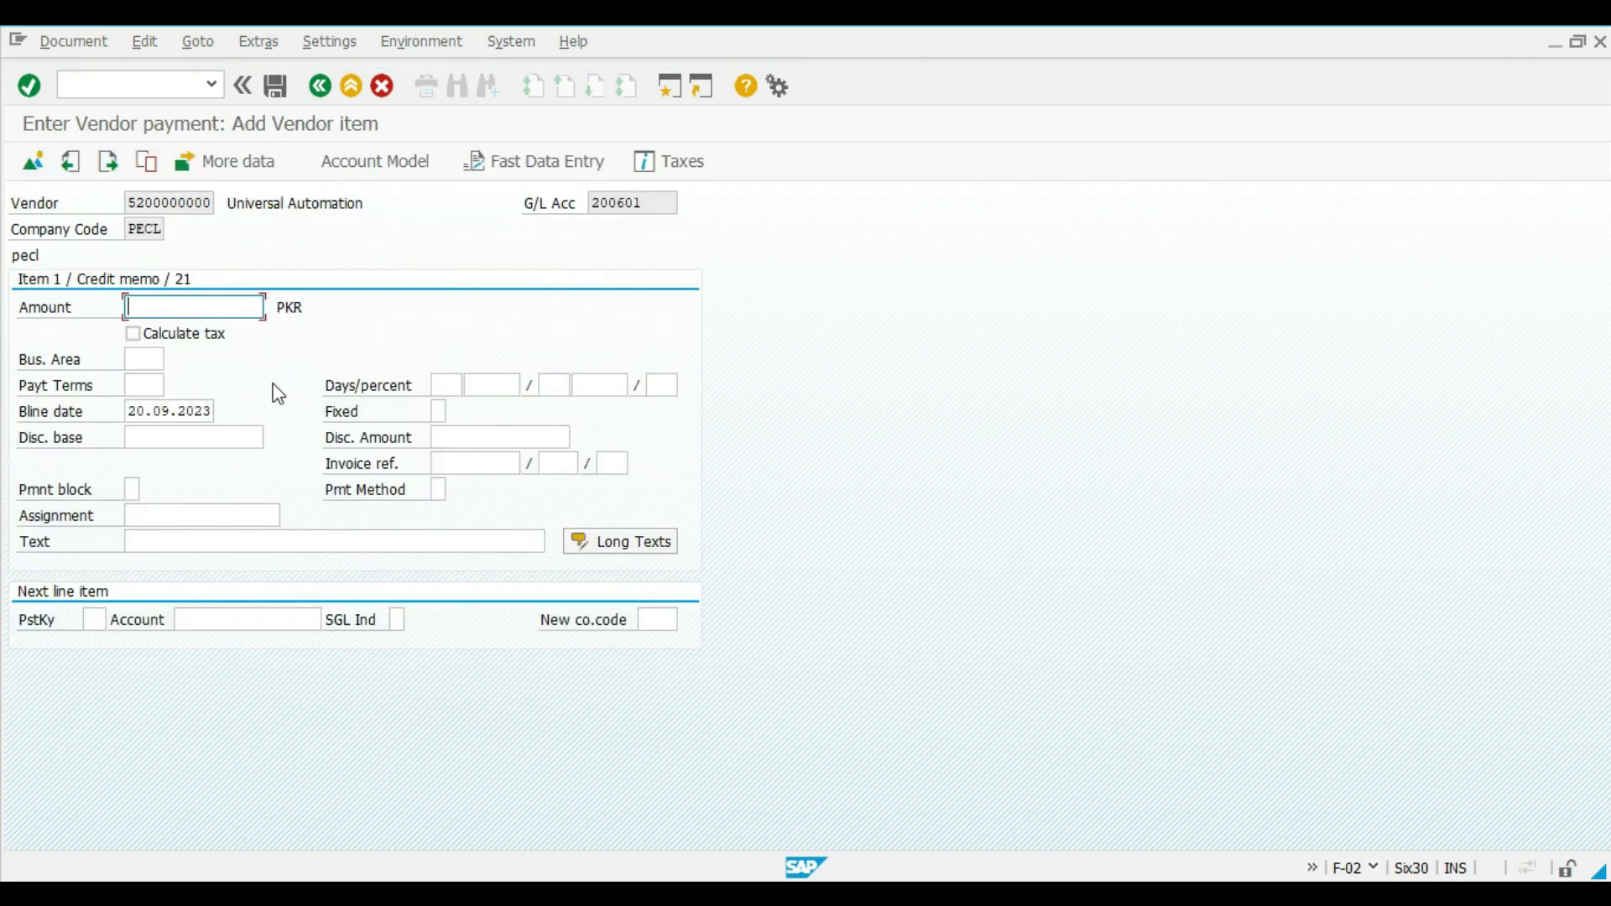
# Enter an amount of 25000 PKR and the text "Vendor Payment" for the vendor item
pyautogui.write('25000')
pyautogui.press('Tab')
pyautogui.press('Tab')
pyautogui.press('Tab')
pyautogui.press('Tab')
pyautogui.press('Tab')
pyautogui.press('Tab')
pyautogui.press('Tab')
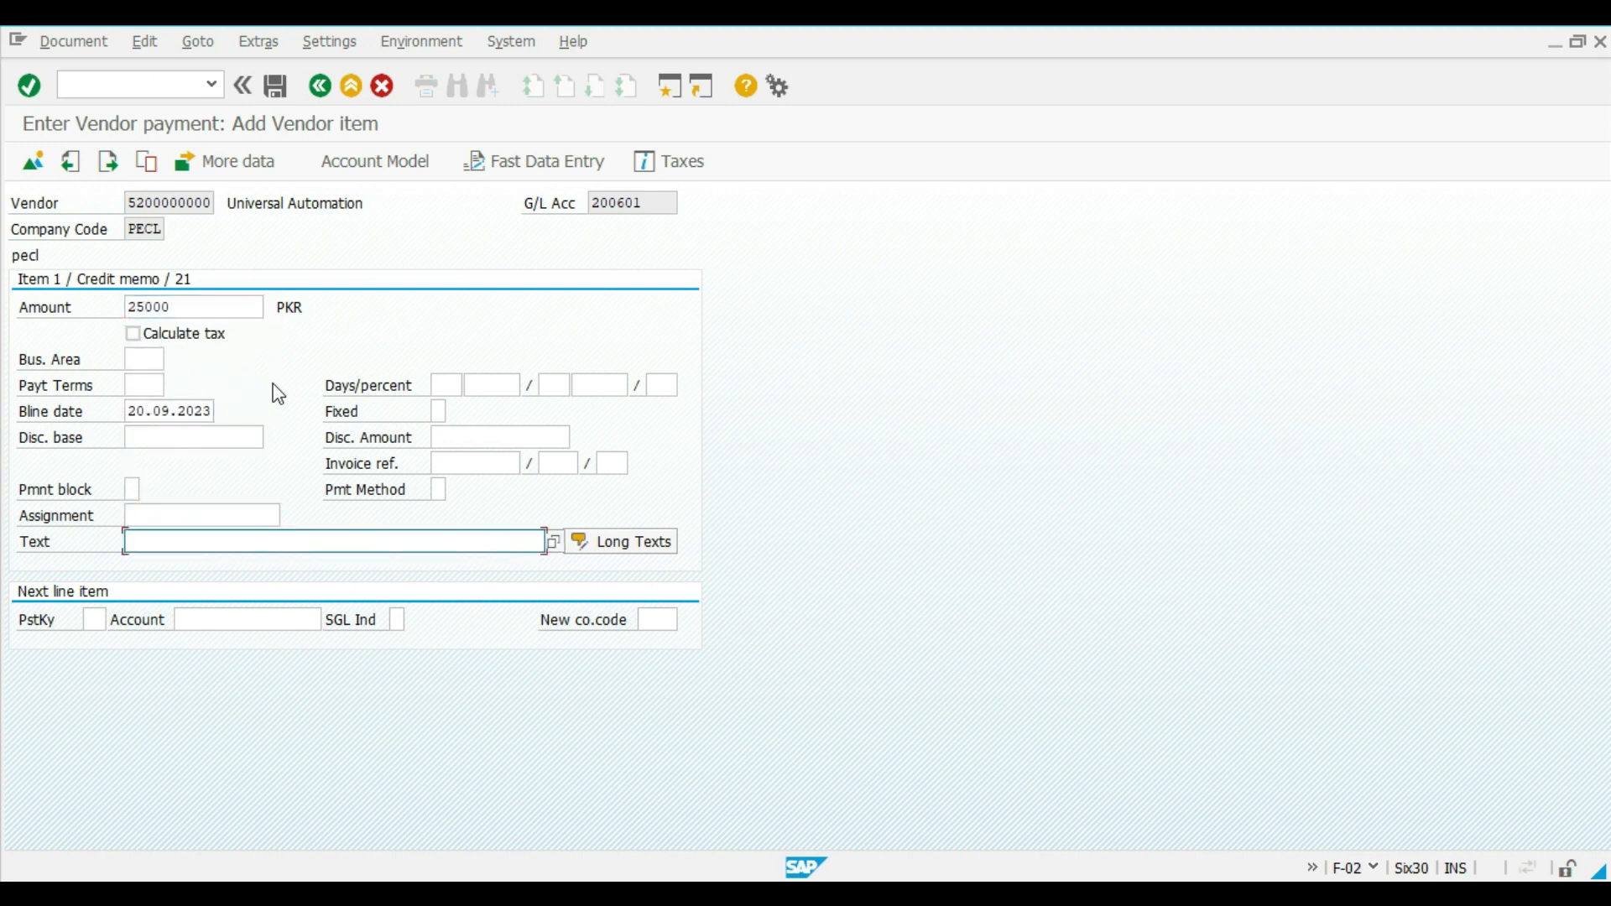
pyautogui.write('Ve')
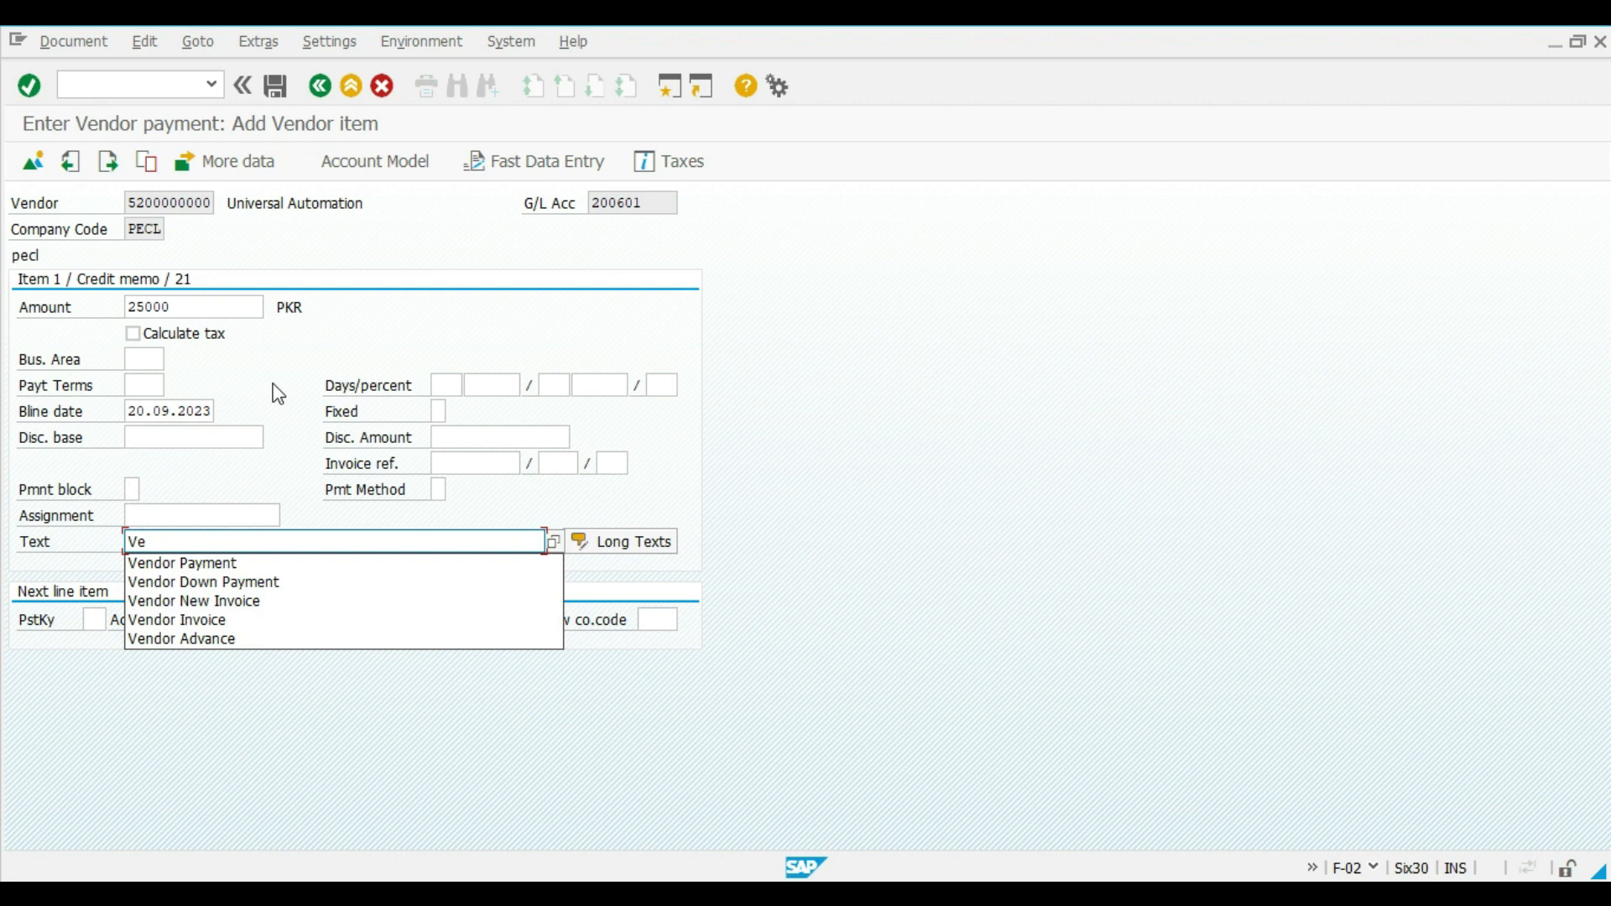
pyautogui.press('Down')
pyautogui.press('Return')
# Set the next line item's posting key to 50
pyautogui.press('Tab')
pyautogui.press('Tab')
pyautogui.write('50')
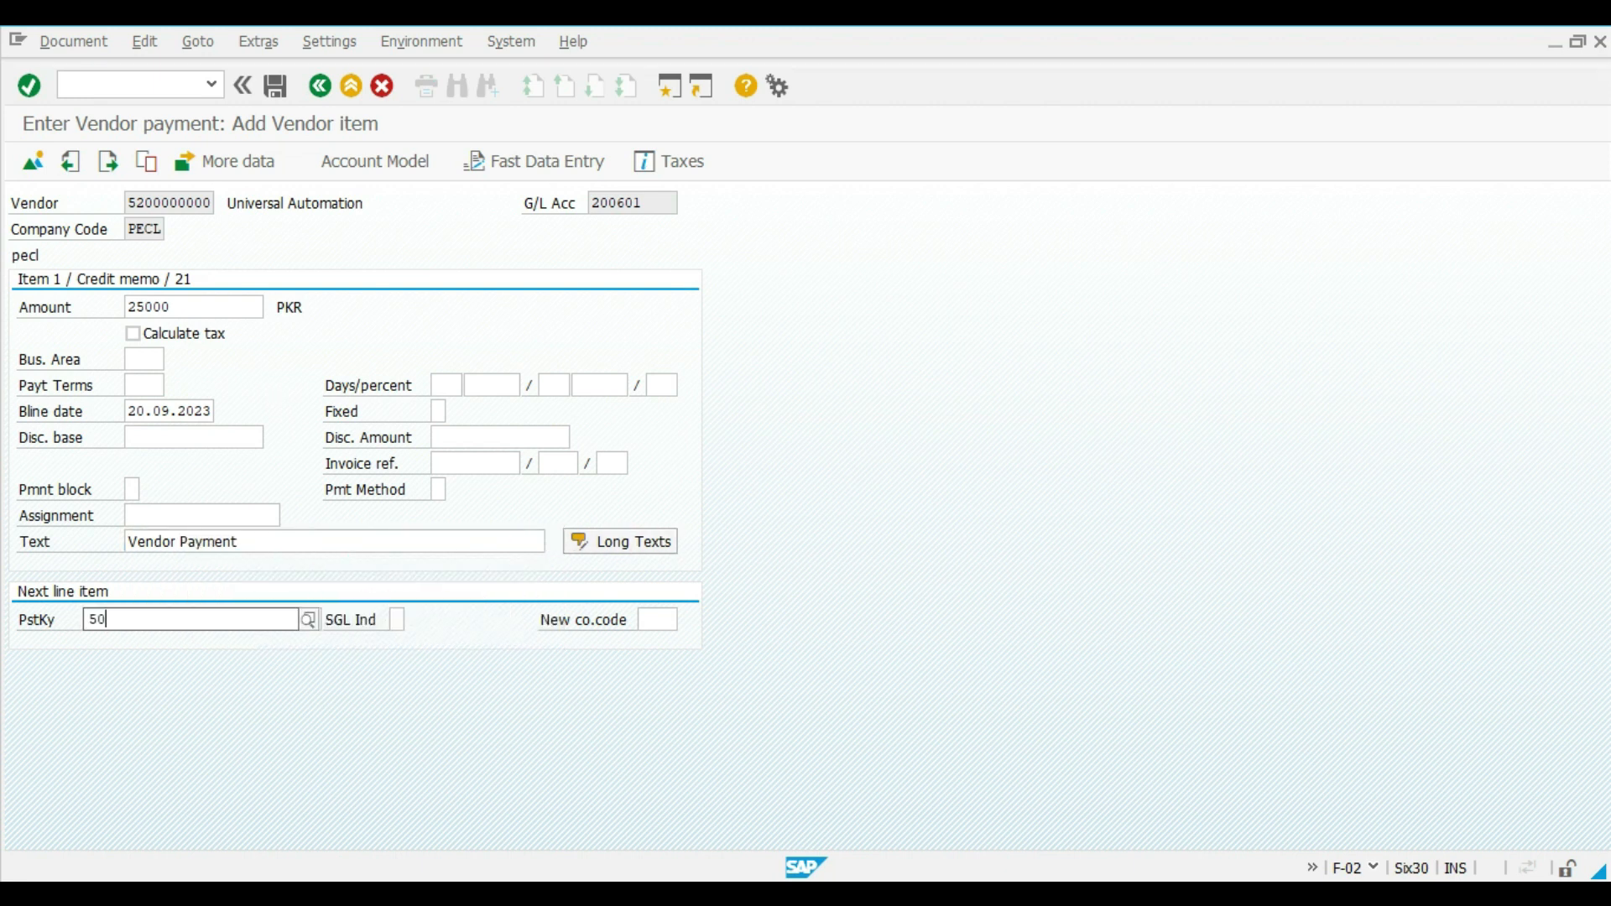
pyautogui.press('Return')
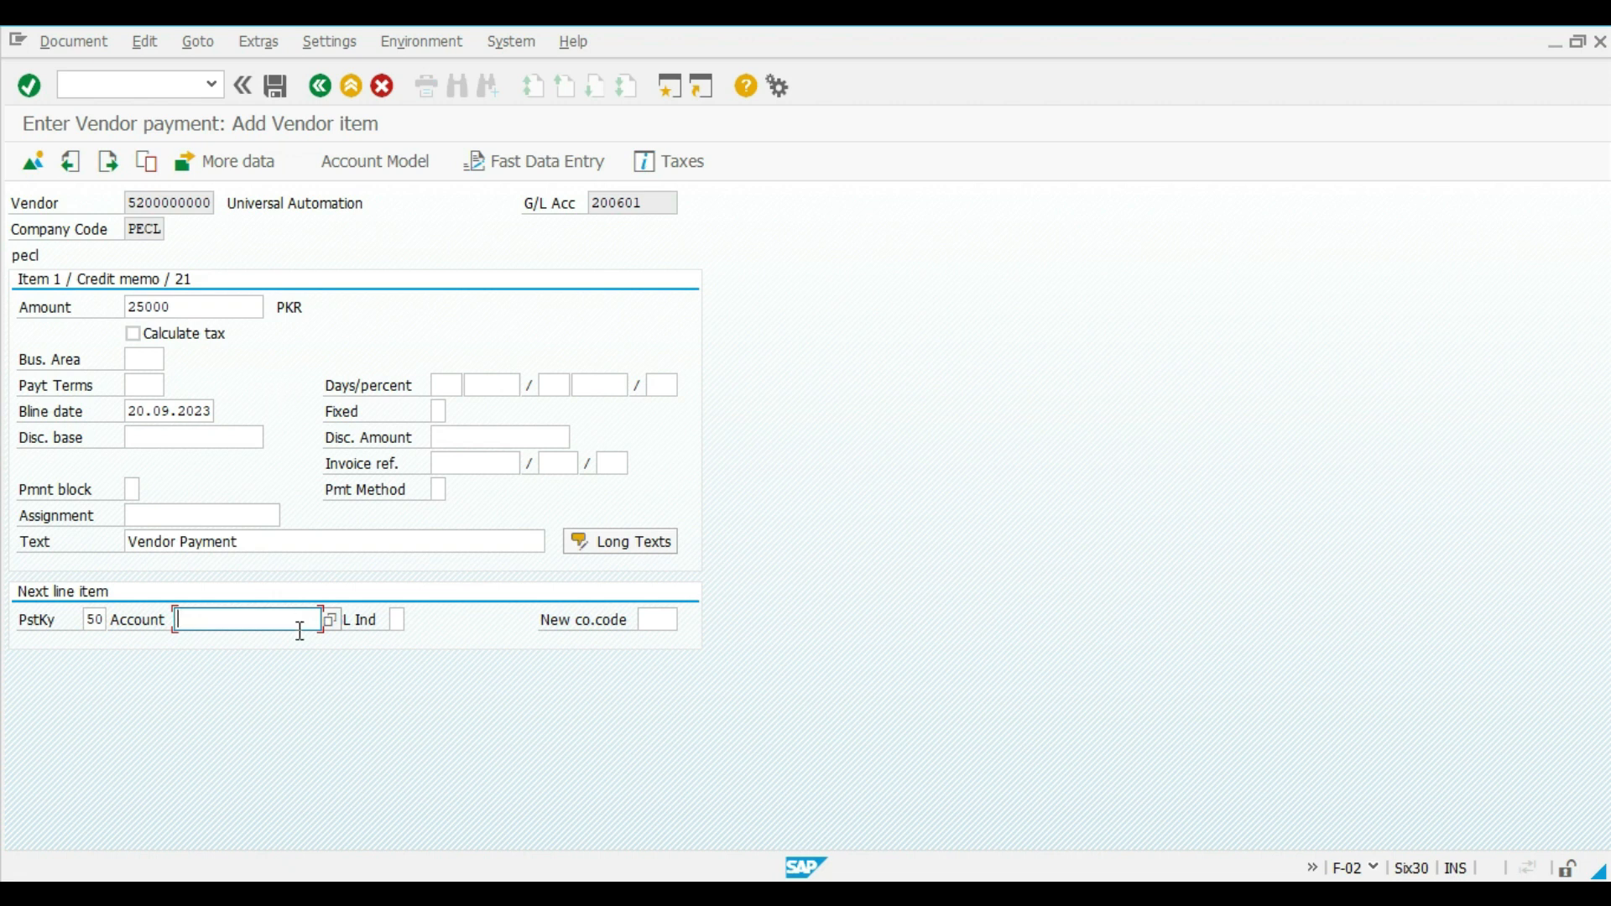
# Look up the Standard Bank G/L account as the next line item's account and open the item
pyautogui.click(331, 619)
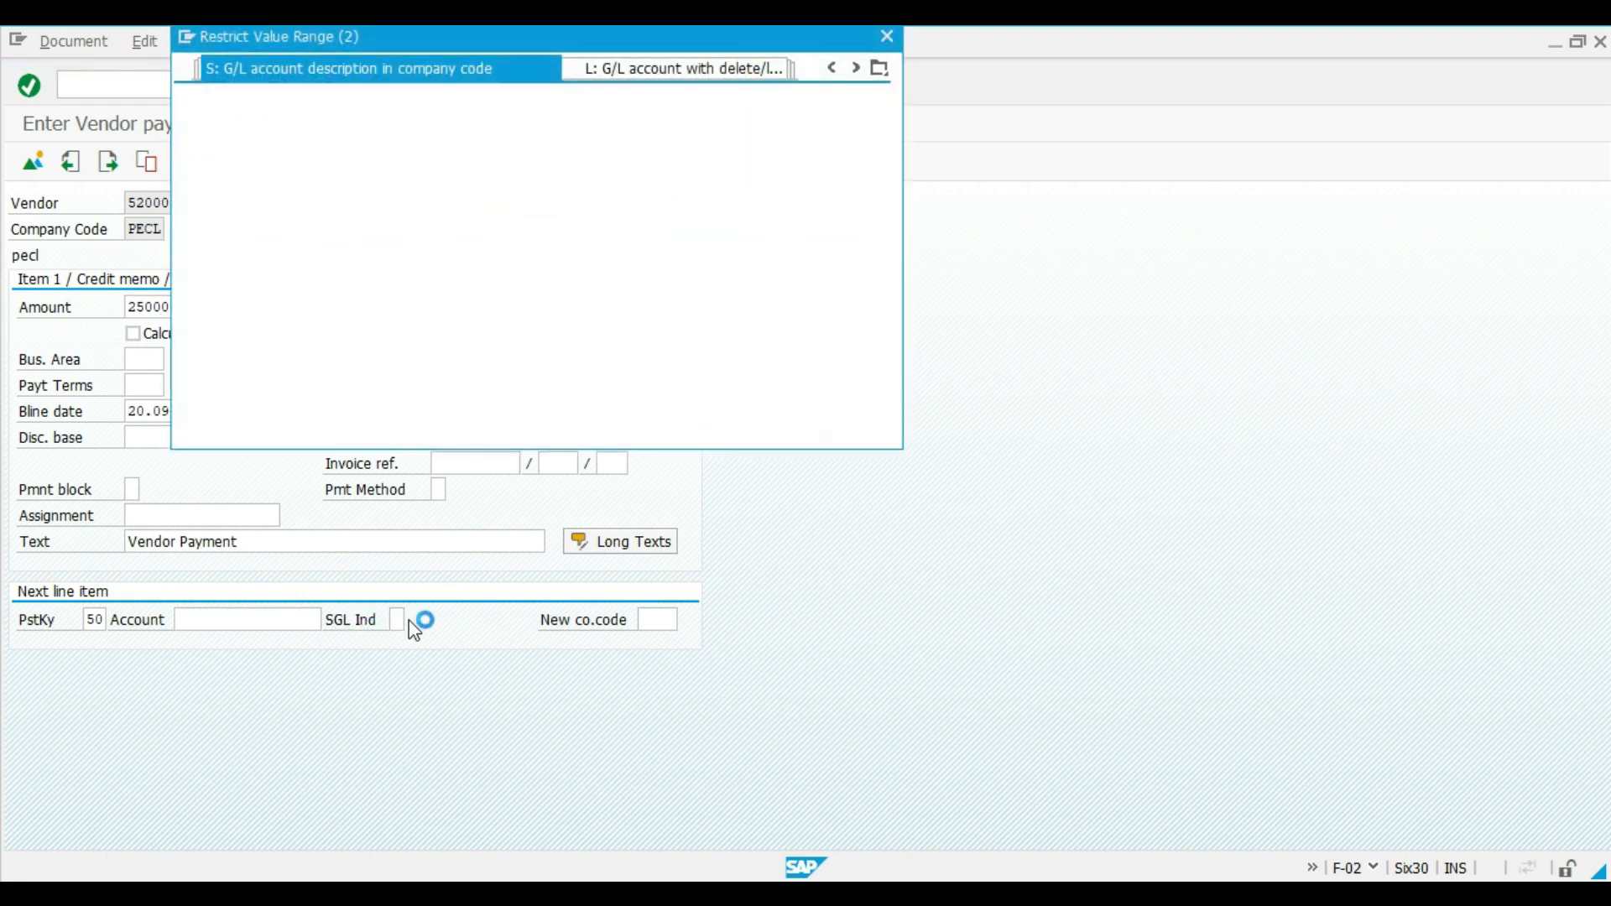
pyautogui.click(810, 411)
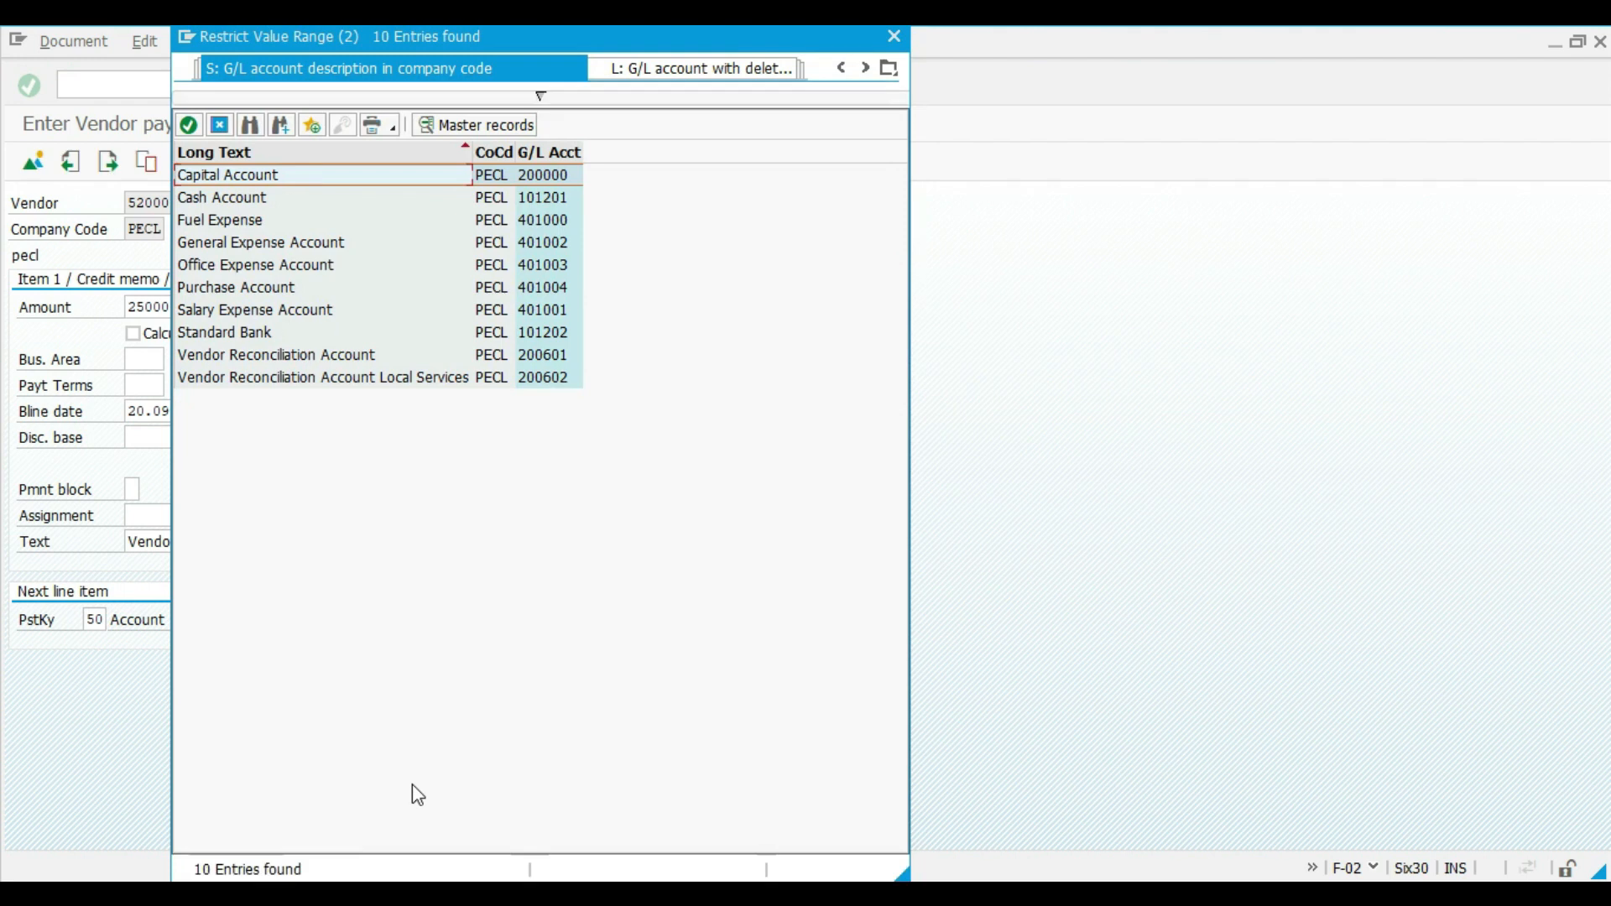
pyautogui.doubleClick(215, 332)
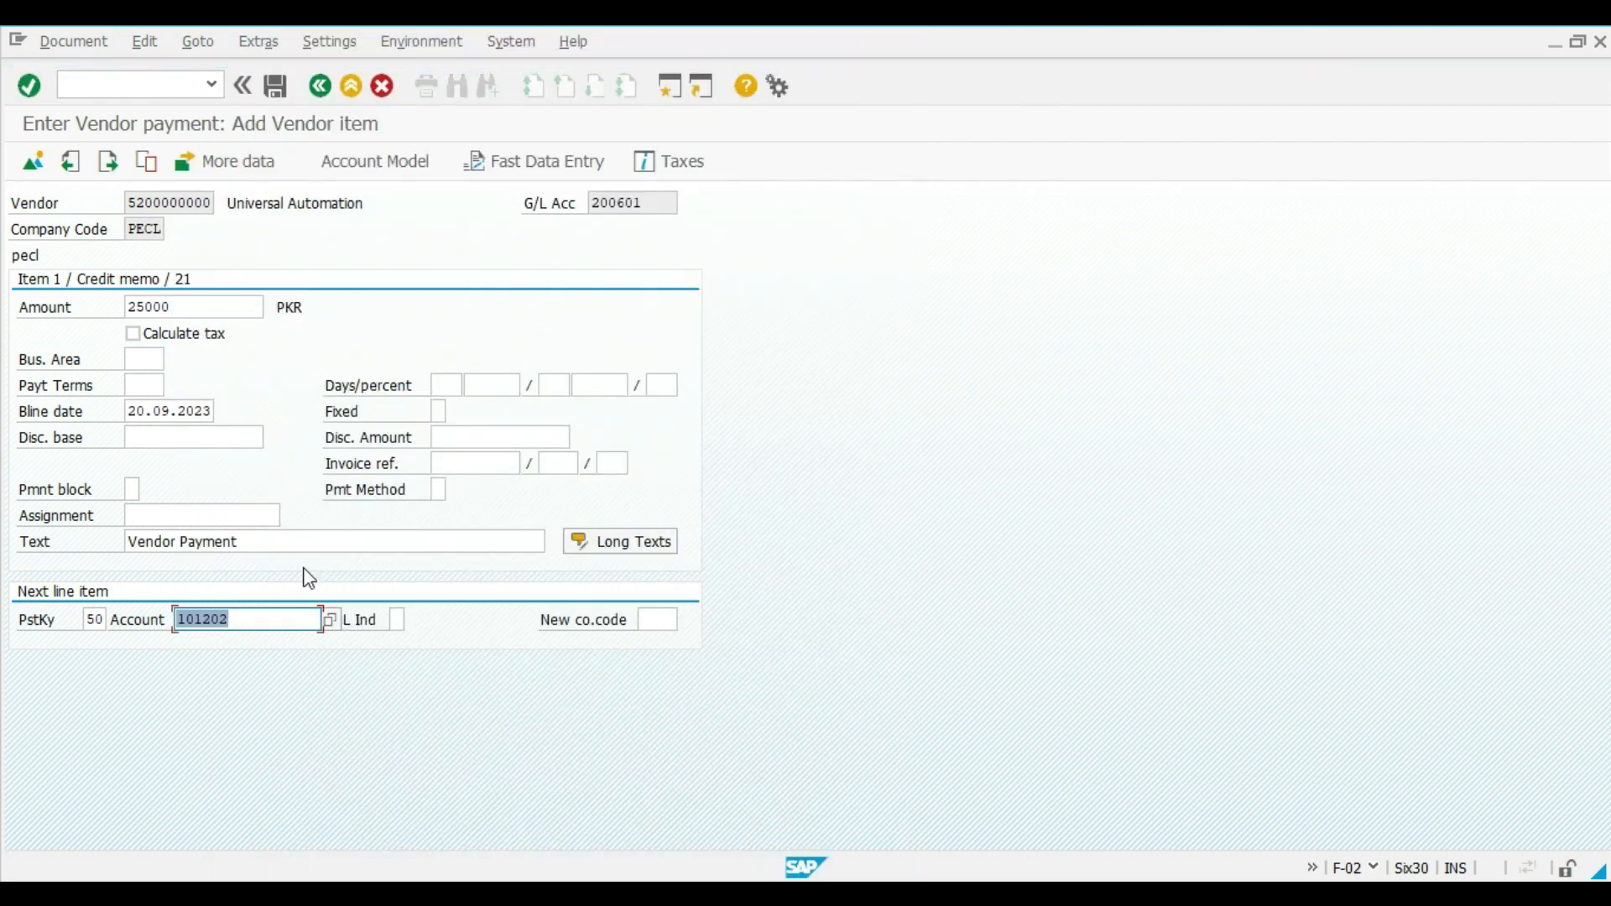
pyautogui.press('Return')
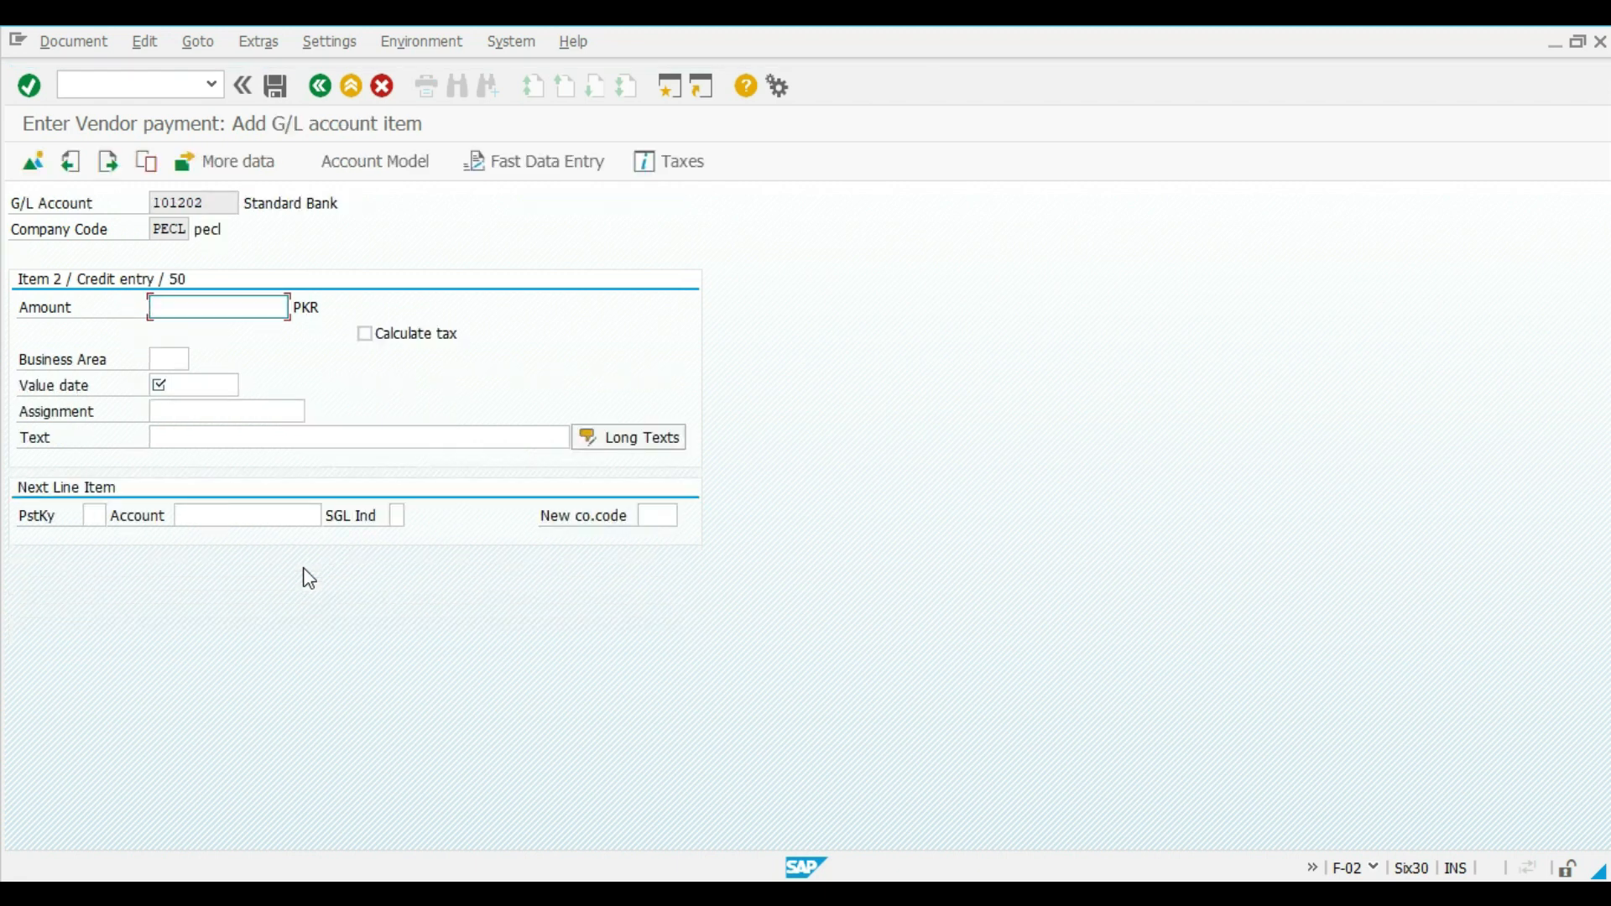
# Fill in the bank item with amount *, value date 20.09.2023 and text "Vendor Payment", and confirm the entries
pyautogui.press('Tab')
pyautogui.press('Tab')
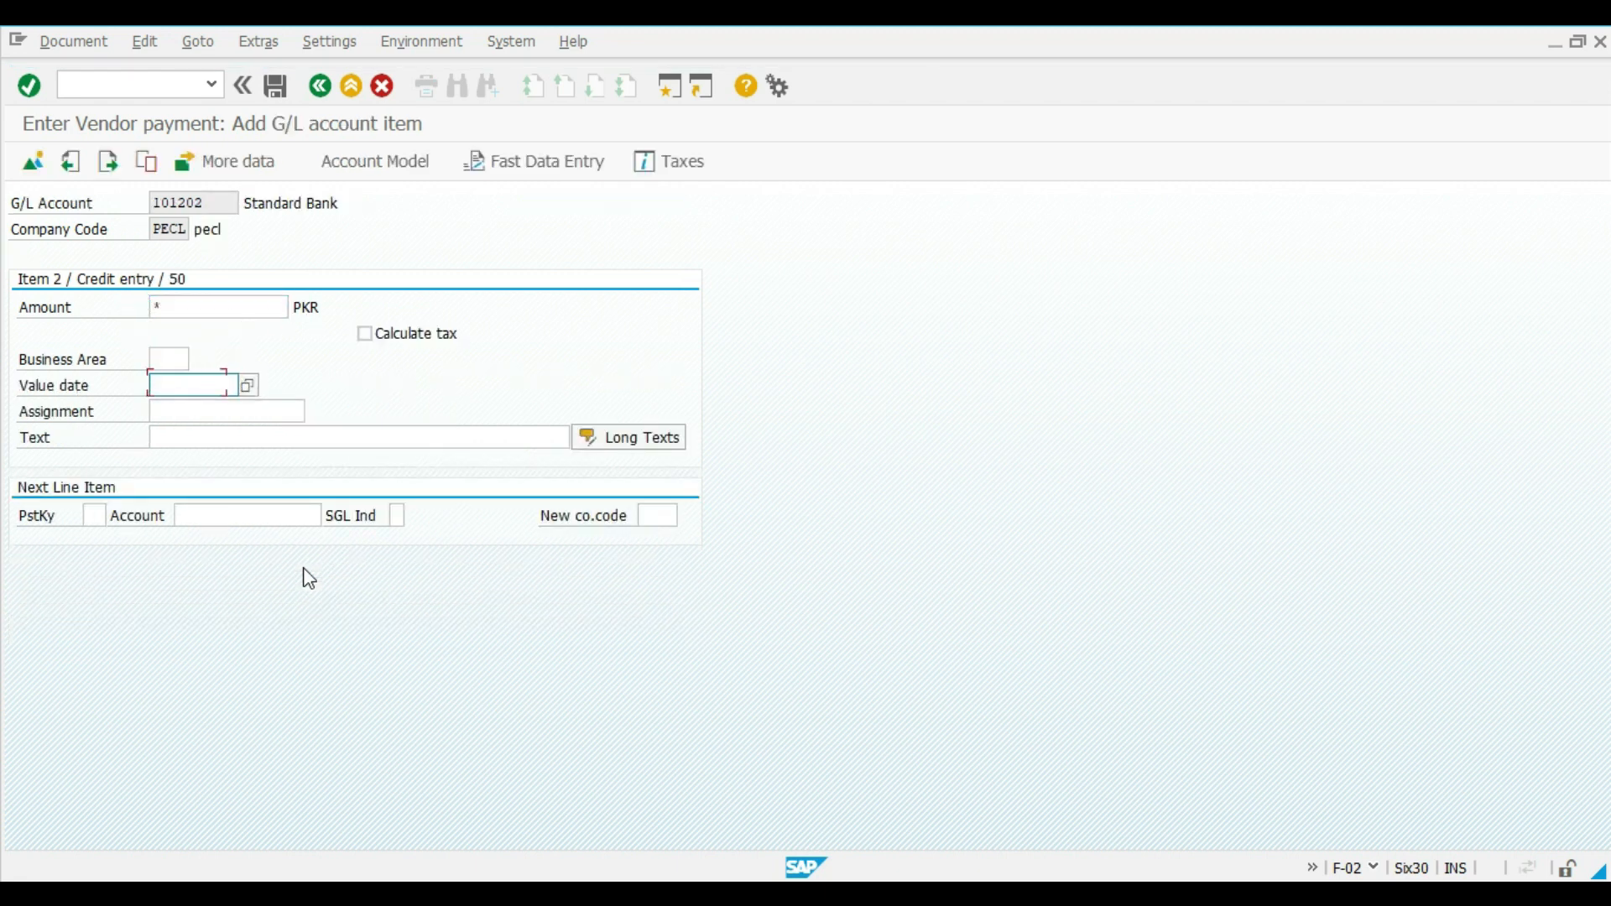
pyautogui.write('20.09.2023')
pyautogui.press('Tab')
pyautogui.press('Tab')
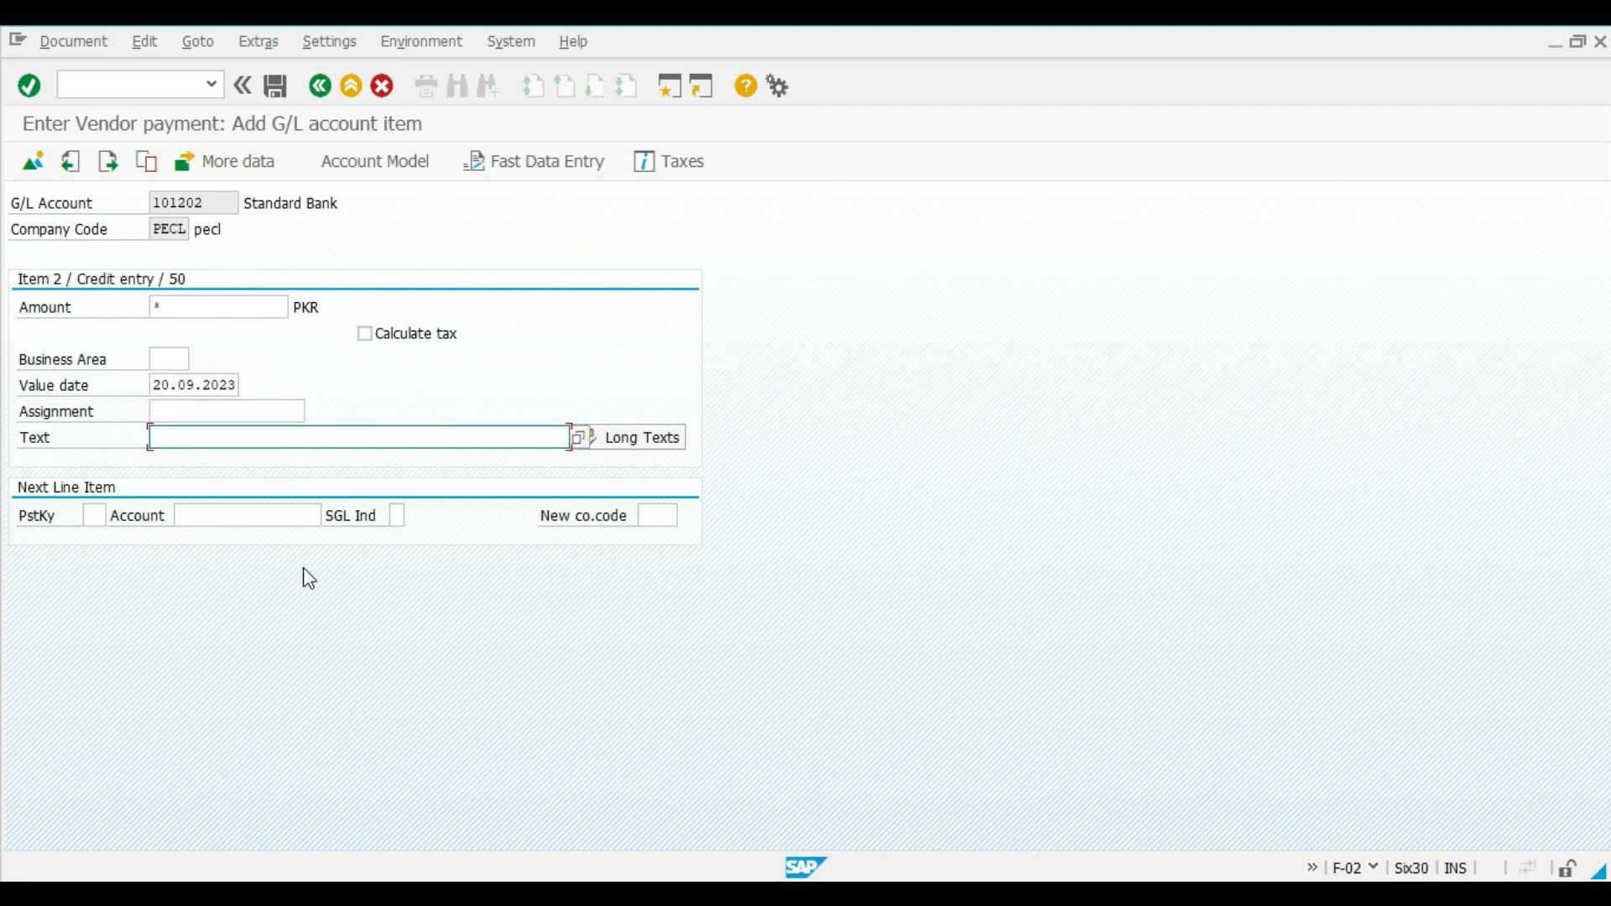
pyautogui.press('Down')
pyautogui.press('Down')
pyautogui.press('Return')
pyautogui.press('Return')
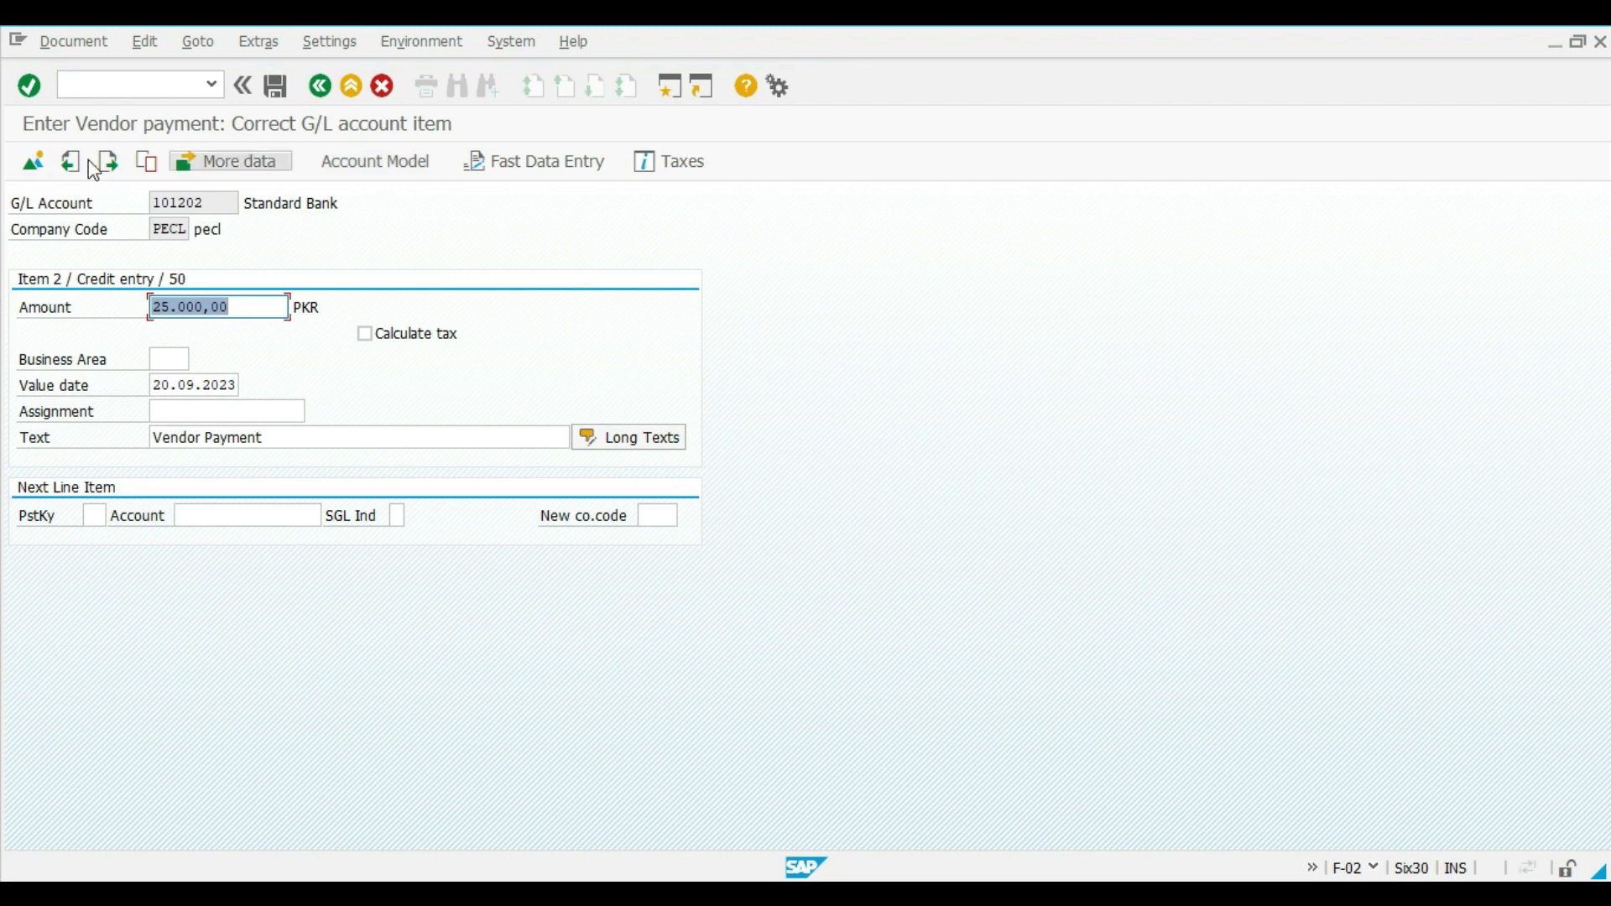
# Review the vendor and bank line items in the document overview and post the vendor payment
pyautogui.click(32, 161)
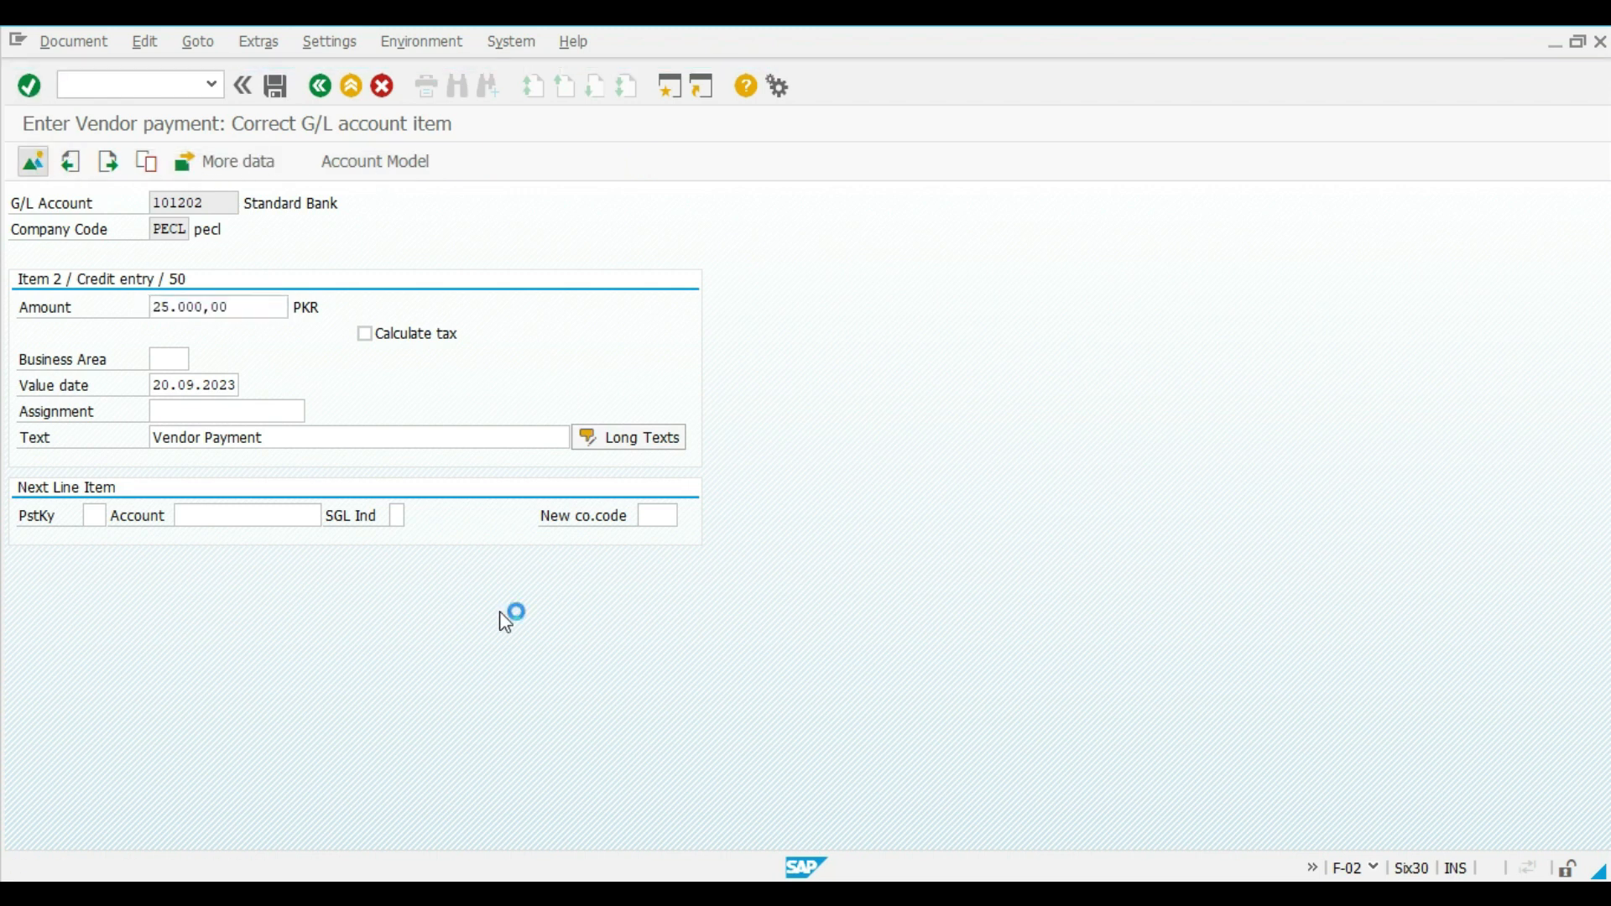
pyautogui.click(235, 388)
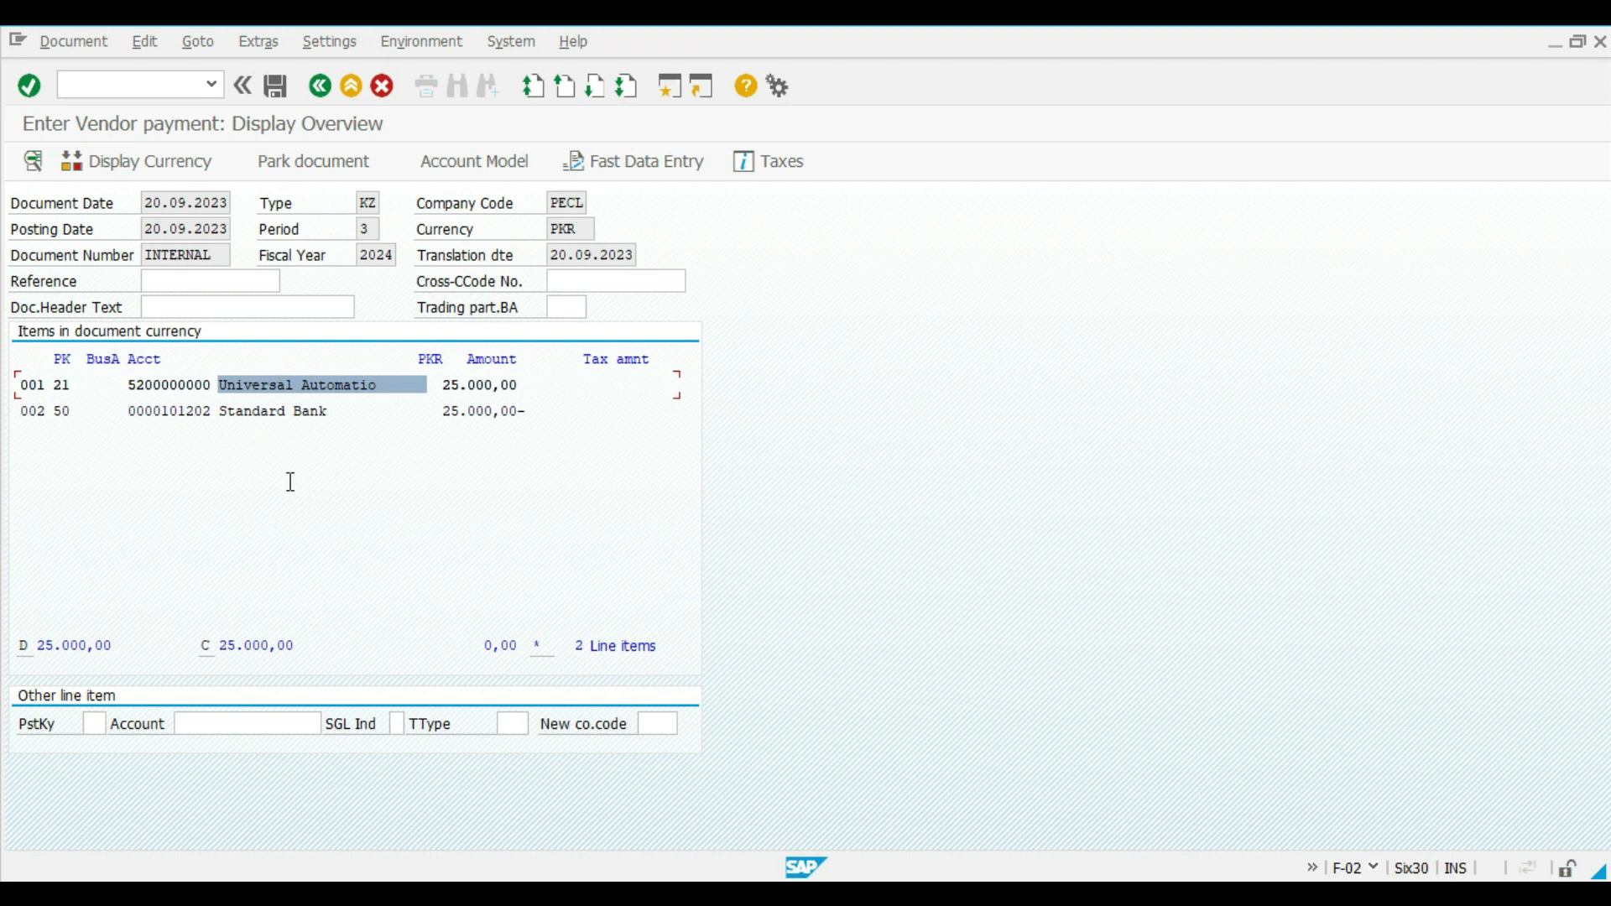
pyautogui.moveTo(239, 412); pyautogui.dragTo(325, 417)
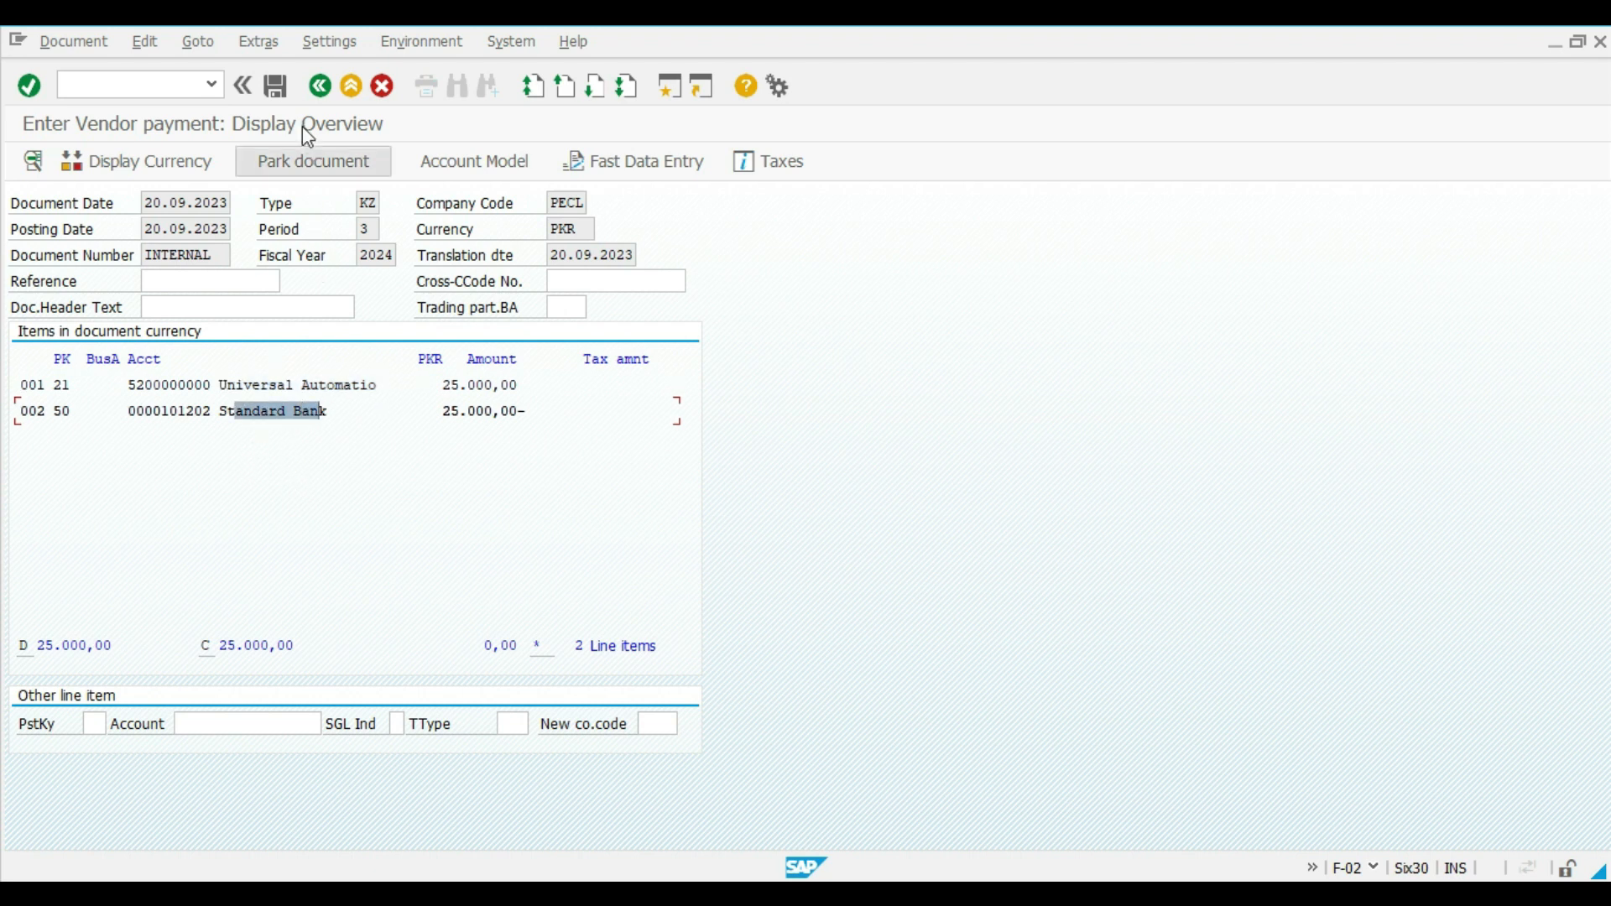
pyautogui.click(276, 86)
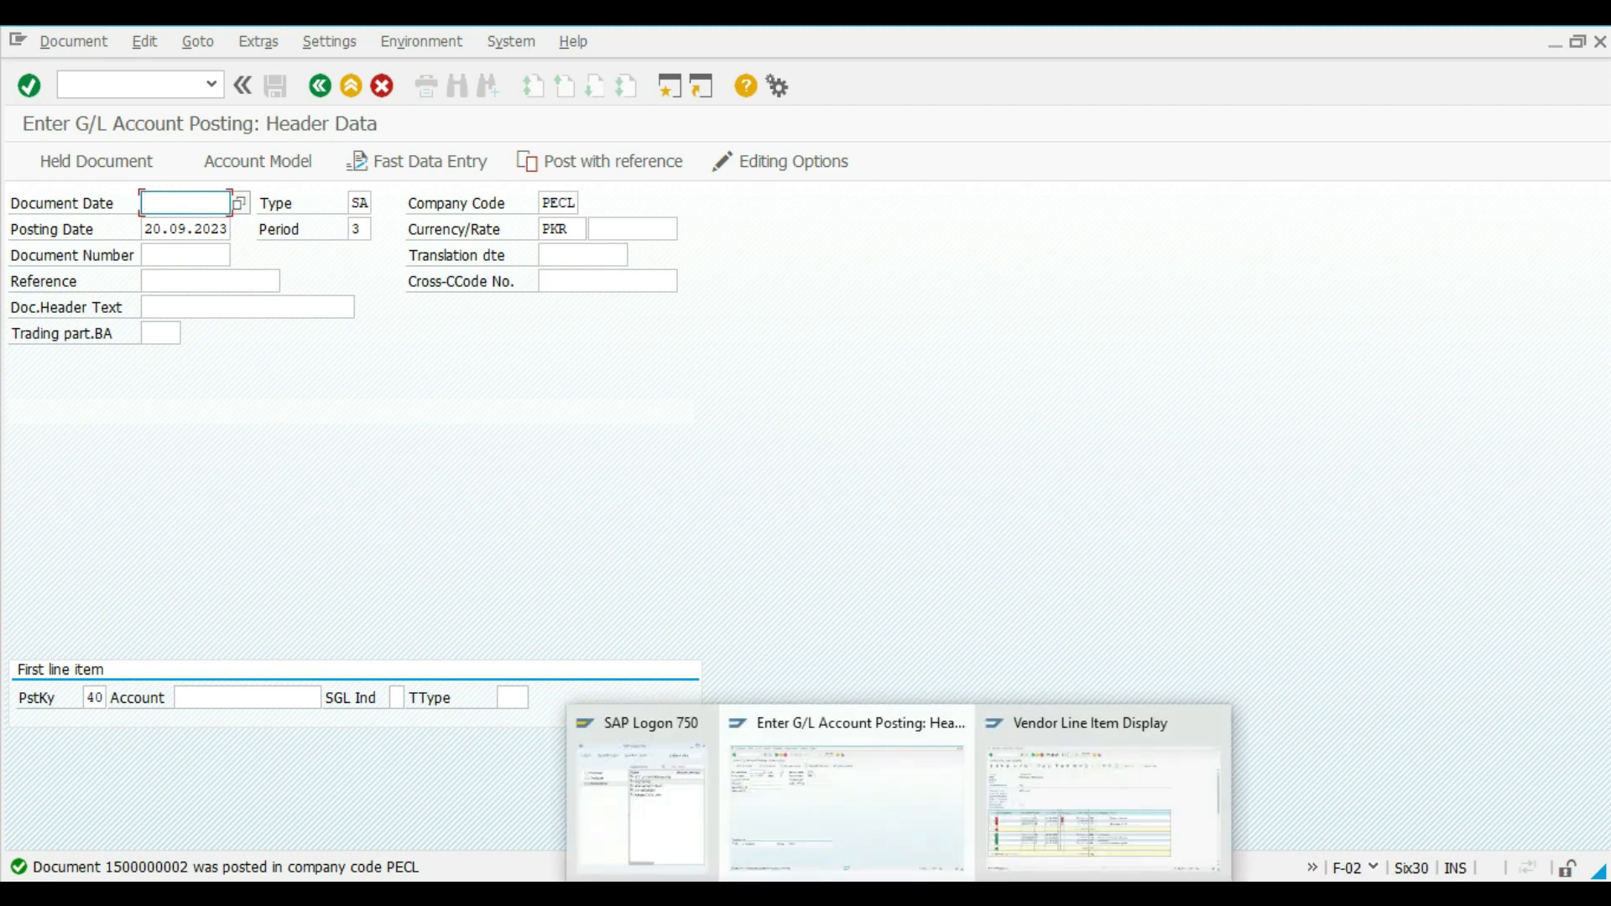
# Switch to the Vendor Line Item Display session, check the open 25.000,00 PKR purchase goods invoice, and refresh the list
pyautogui.click(901, 893)
pyautogui.click(1084, 802)
pyautogui.click(635, 560)
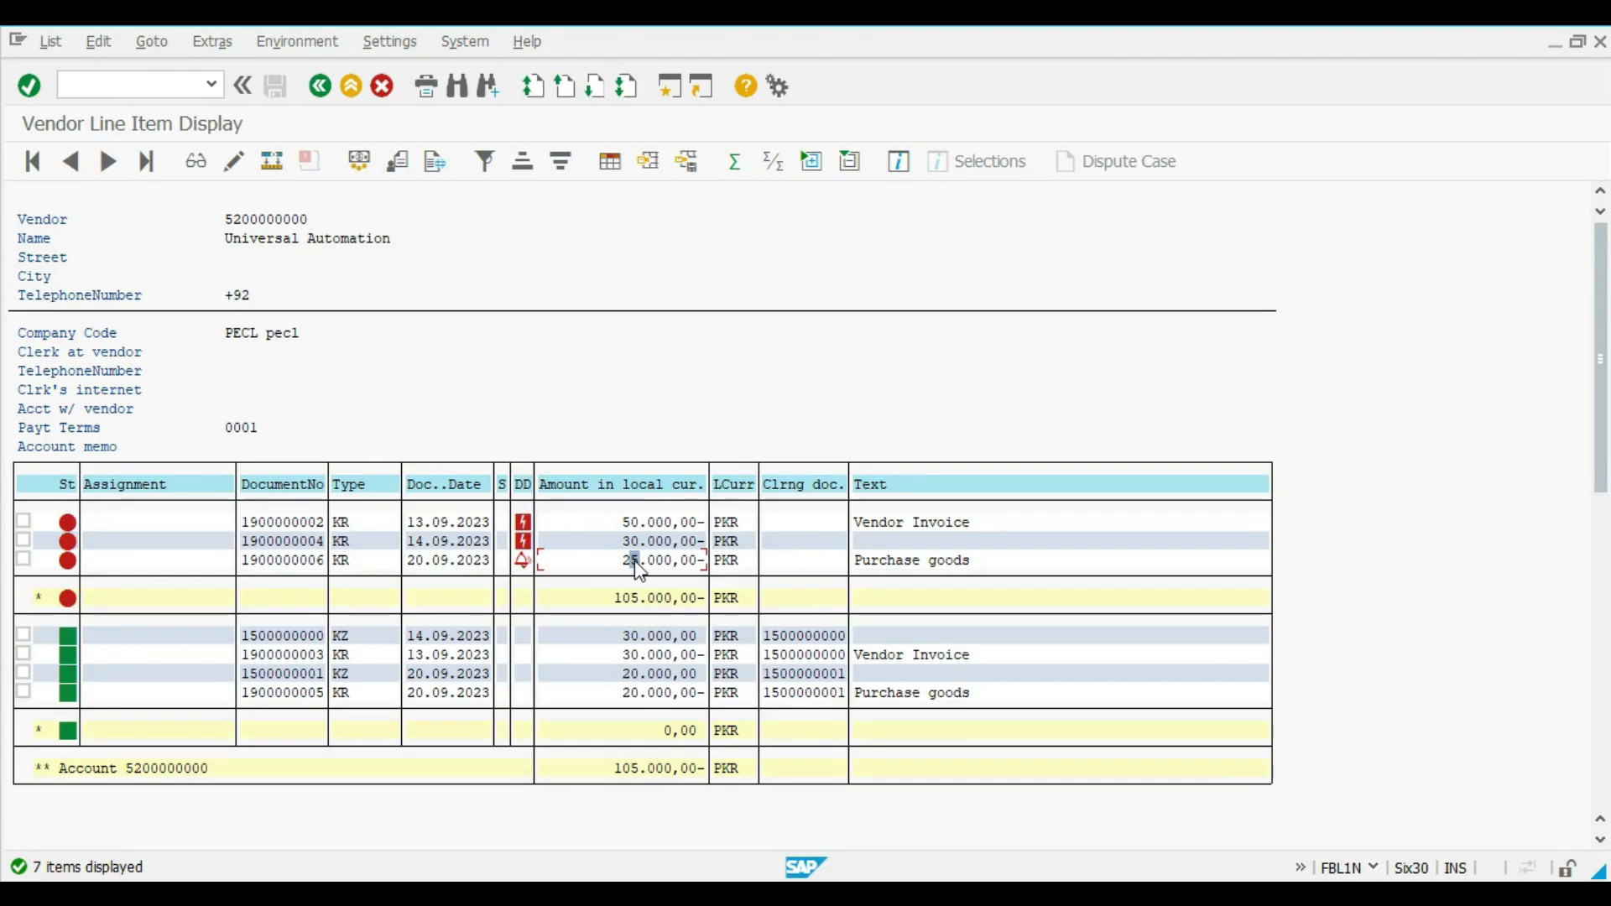
pyautogui.click(654, 561)
pyautogui.click(635, 561)
pyautogui.click(72, 565)
pyautogui.click(702, 562)
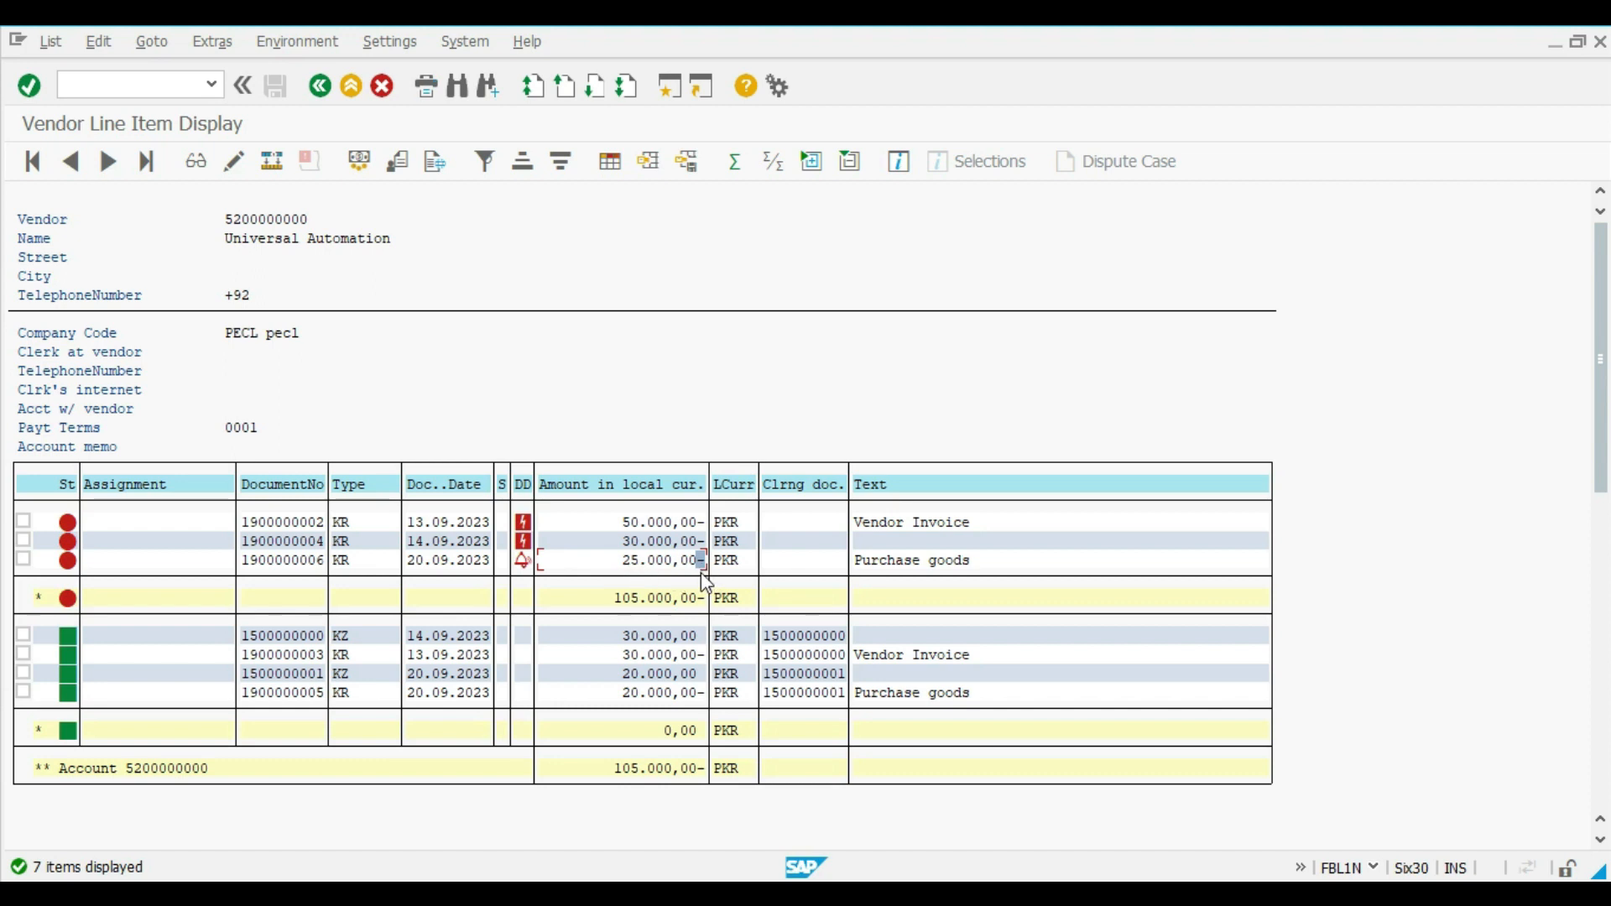
pyautogui.click(636, 560)
pyautogui.click(50, 42)
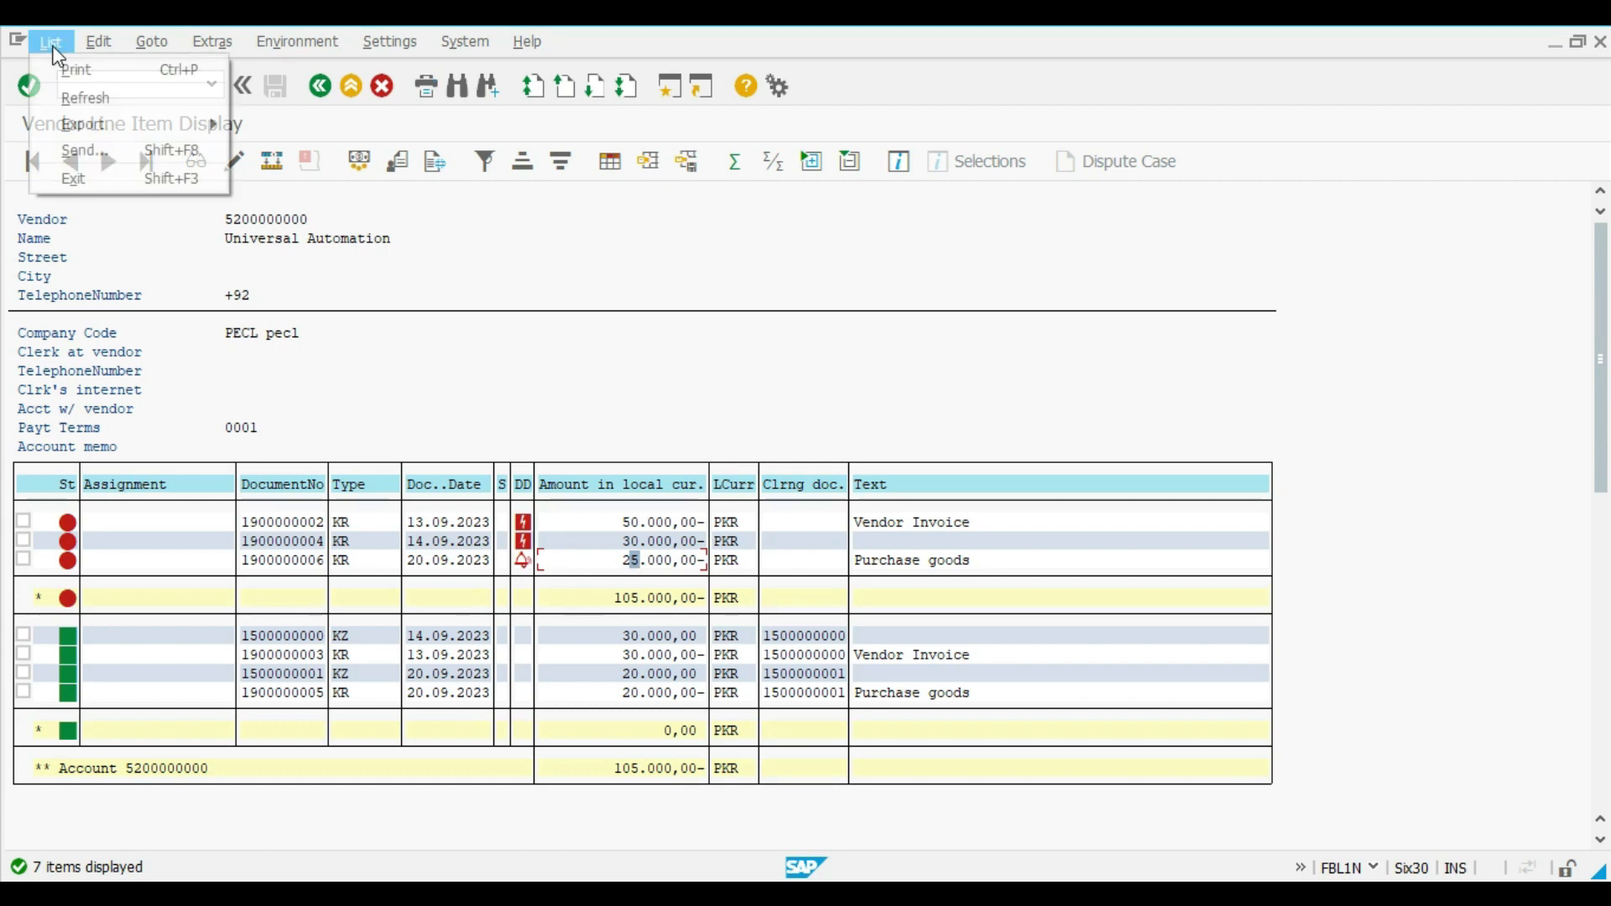
pyautogui.click(104, 100)
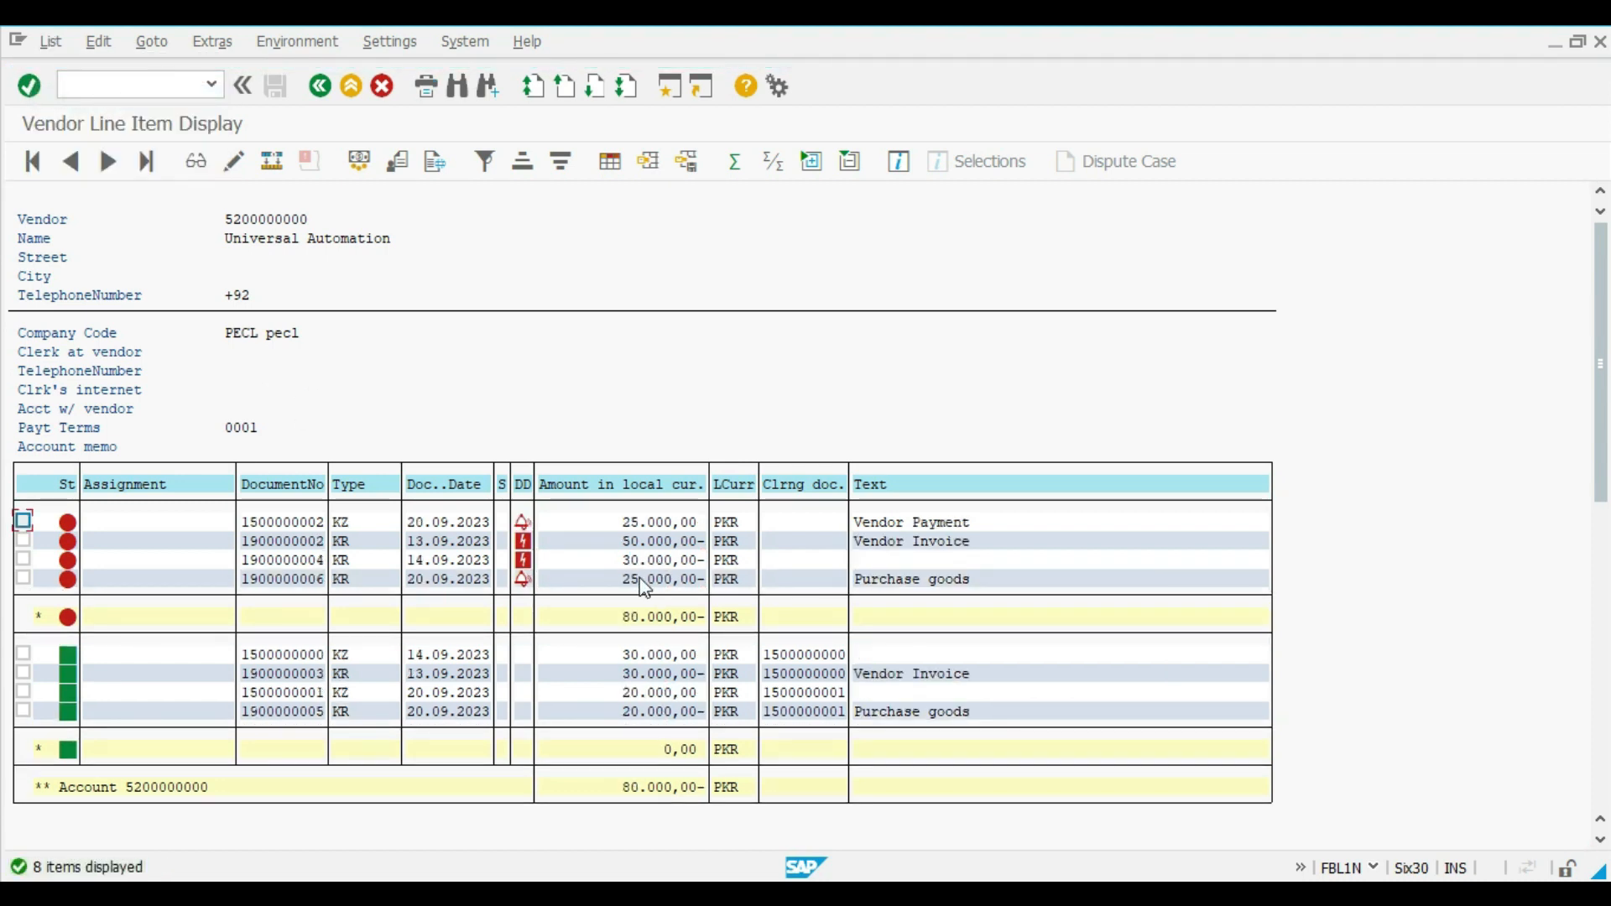
# Compare the open 25.000,00 PKR vendor payment with the purchase goods invoice of the same amount in the line item list
pyautogui.click(644, 579)
pyautogui.click(324, 583)
pyautogui.click(637, 579)
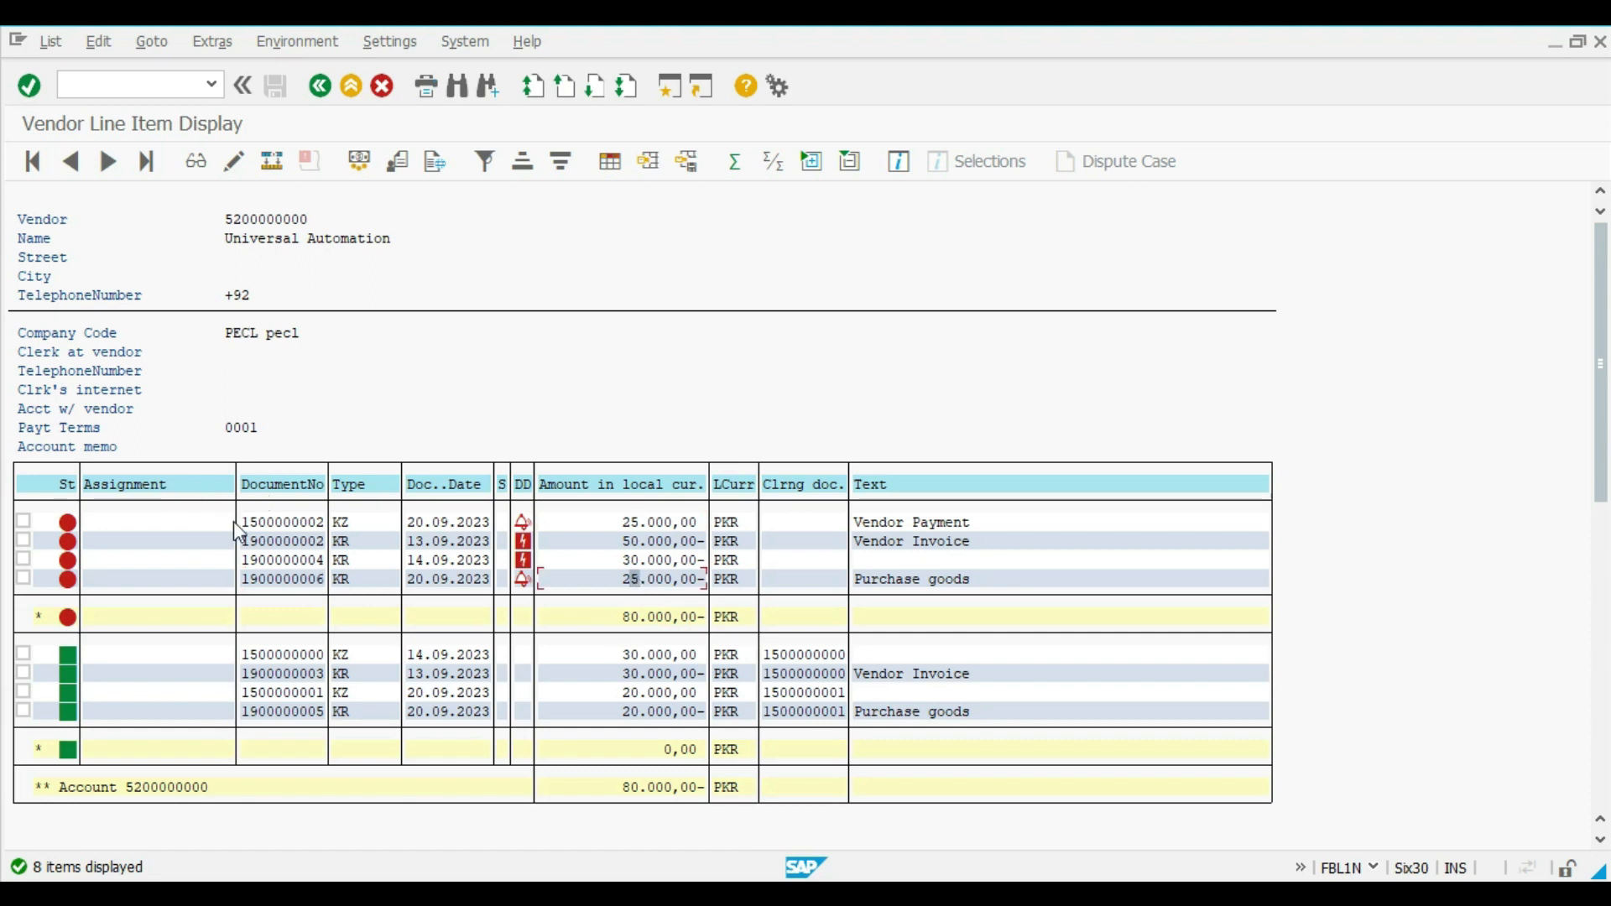
pyautogui.click(319, 526)
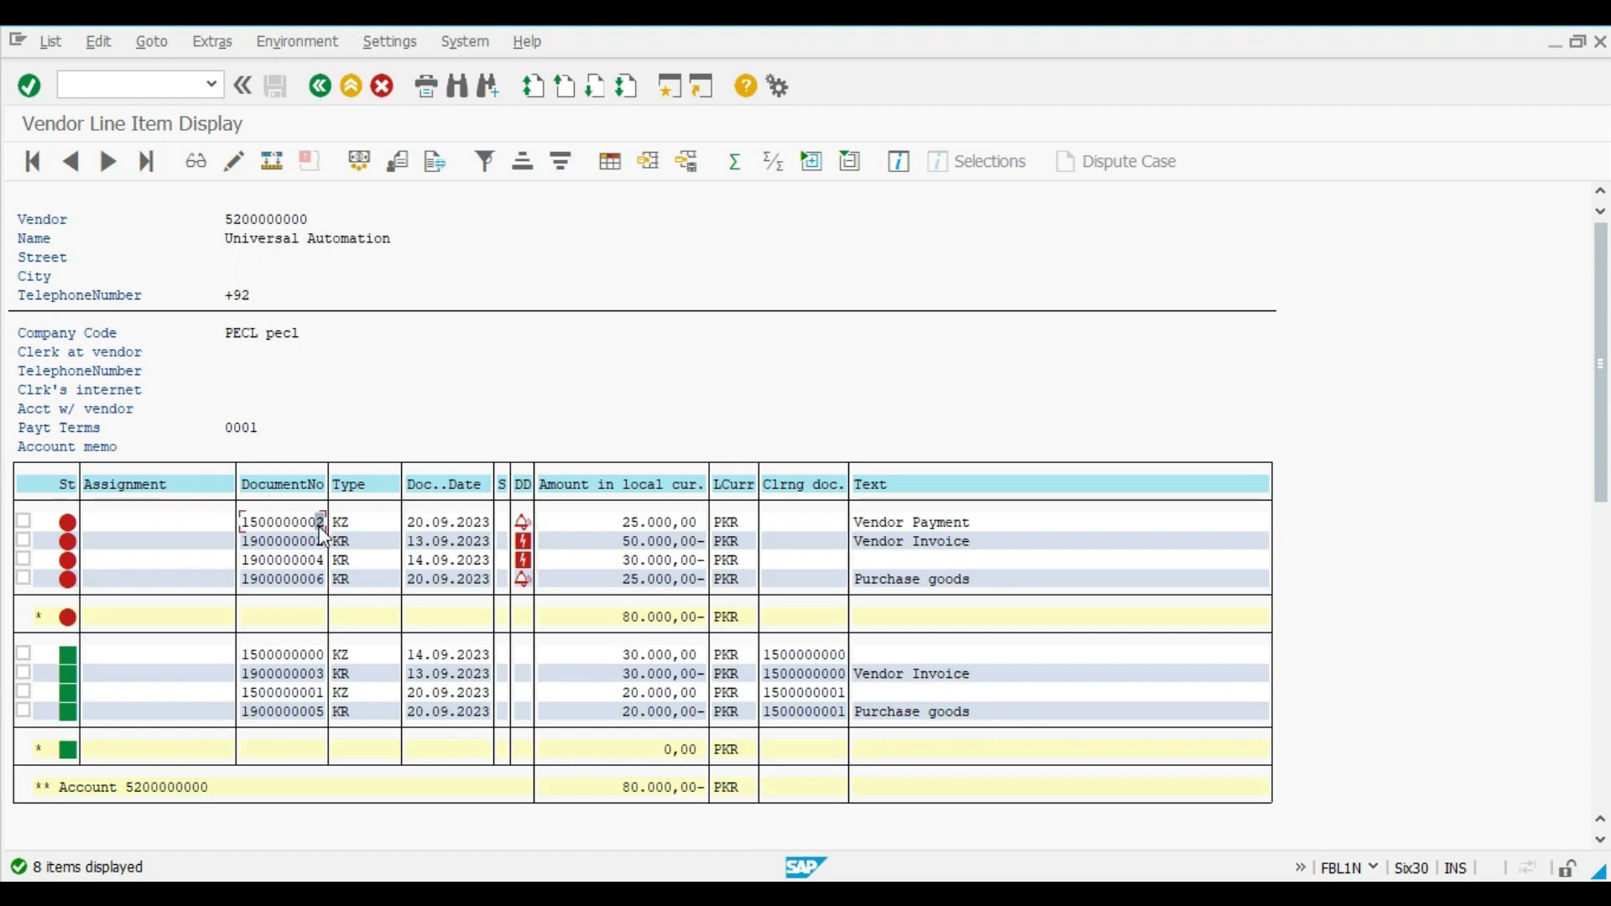
pyautogui.click(638, 524)
pyautogui.click(700, 581)
pyautogui.click(683, 580)
pyautogui.click(634, 579)
# Return to the F-02 session, leave it, and open F-44 - Clear from the Account folder under Accounts Payable
pyautogui.click(914, 742)
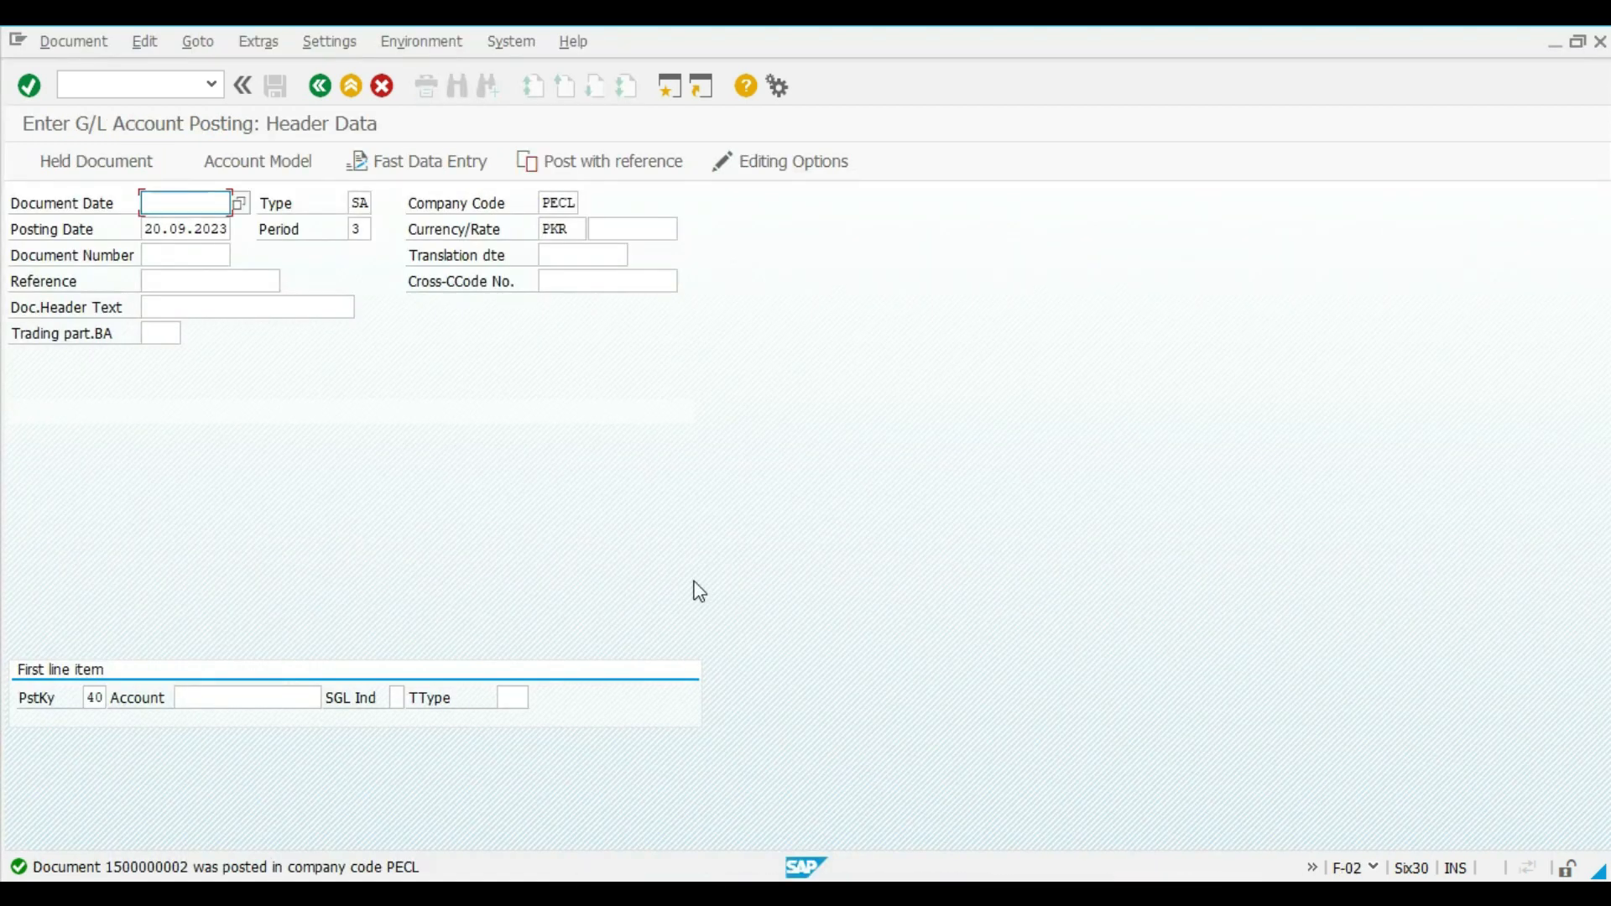
pyautogui.click(319, 86)
pyautogui.click(346, 501)
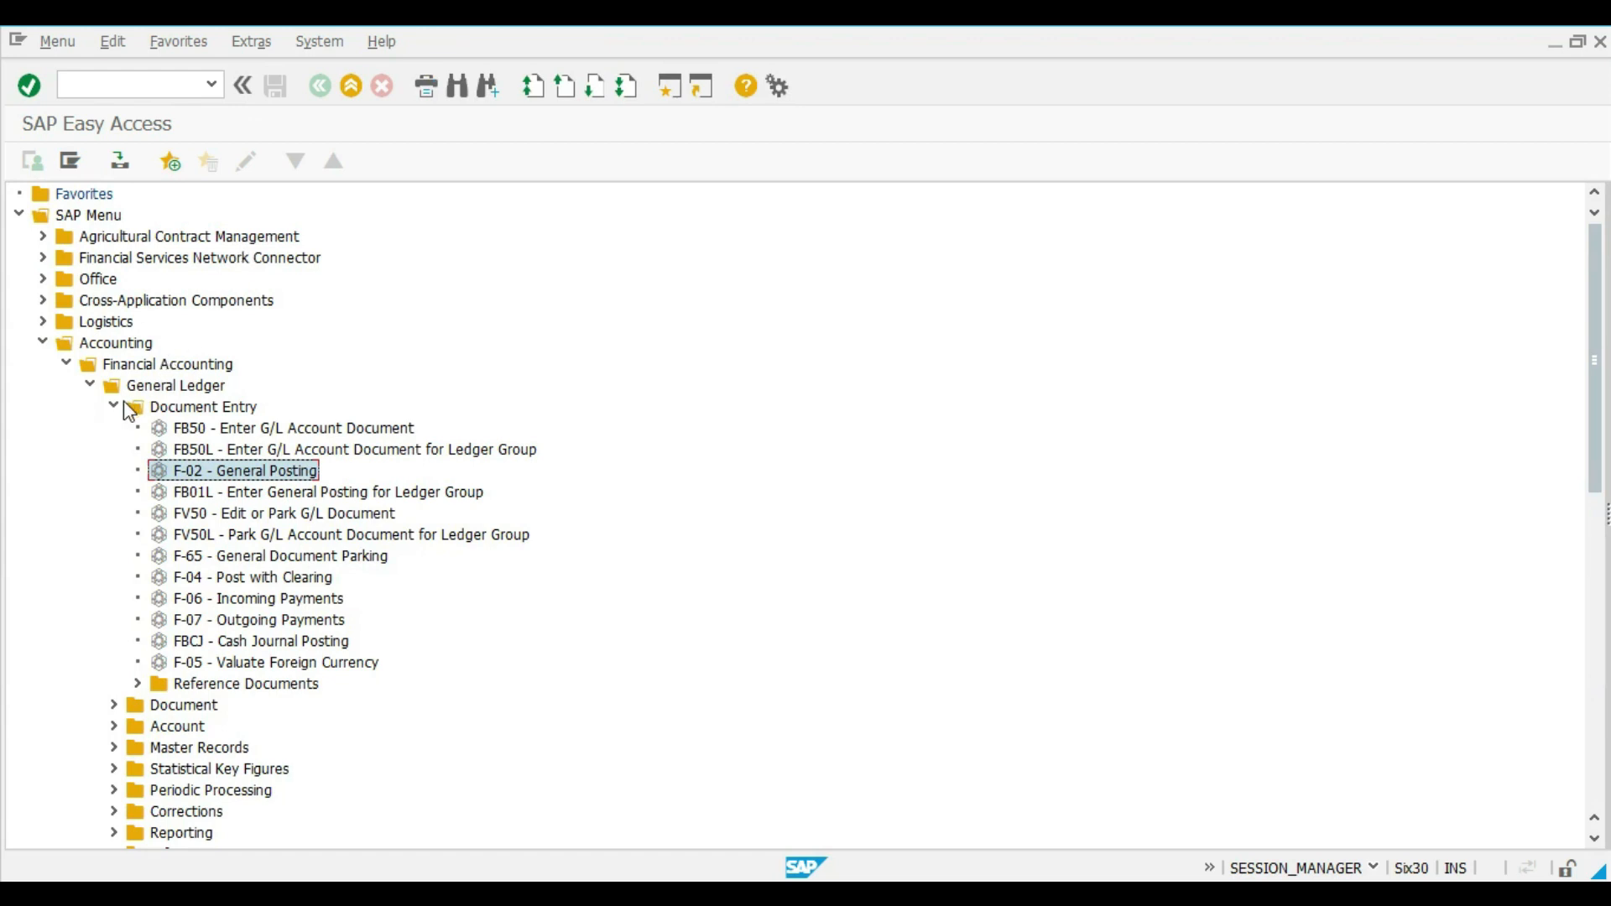
pyautogui.click(122, 402)
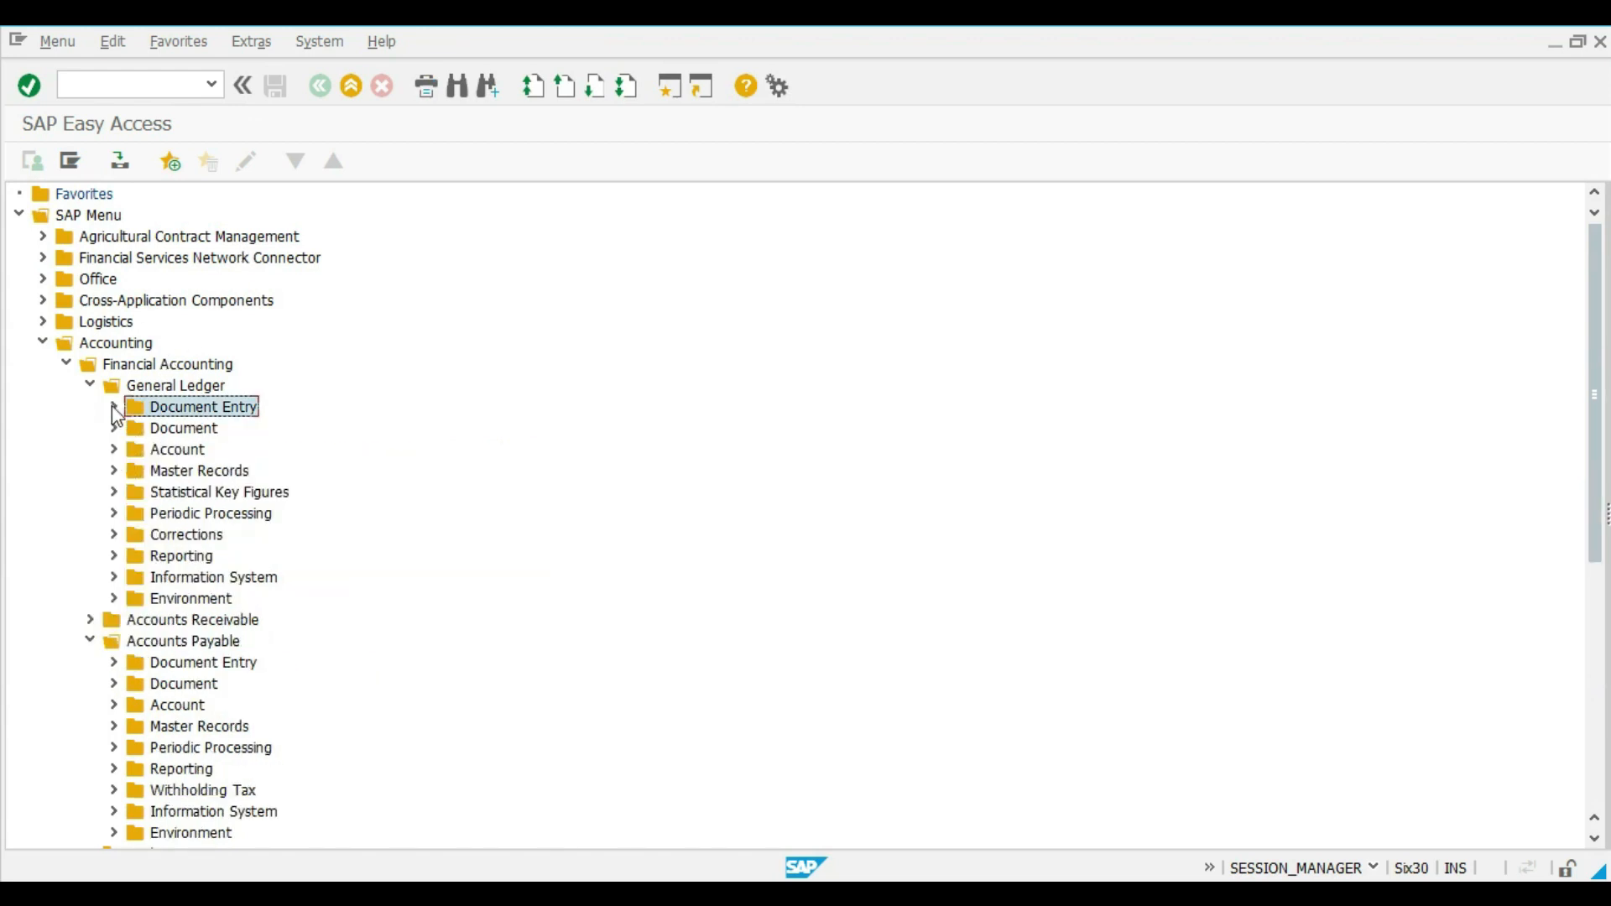
pyautogui.click(90, 386)
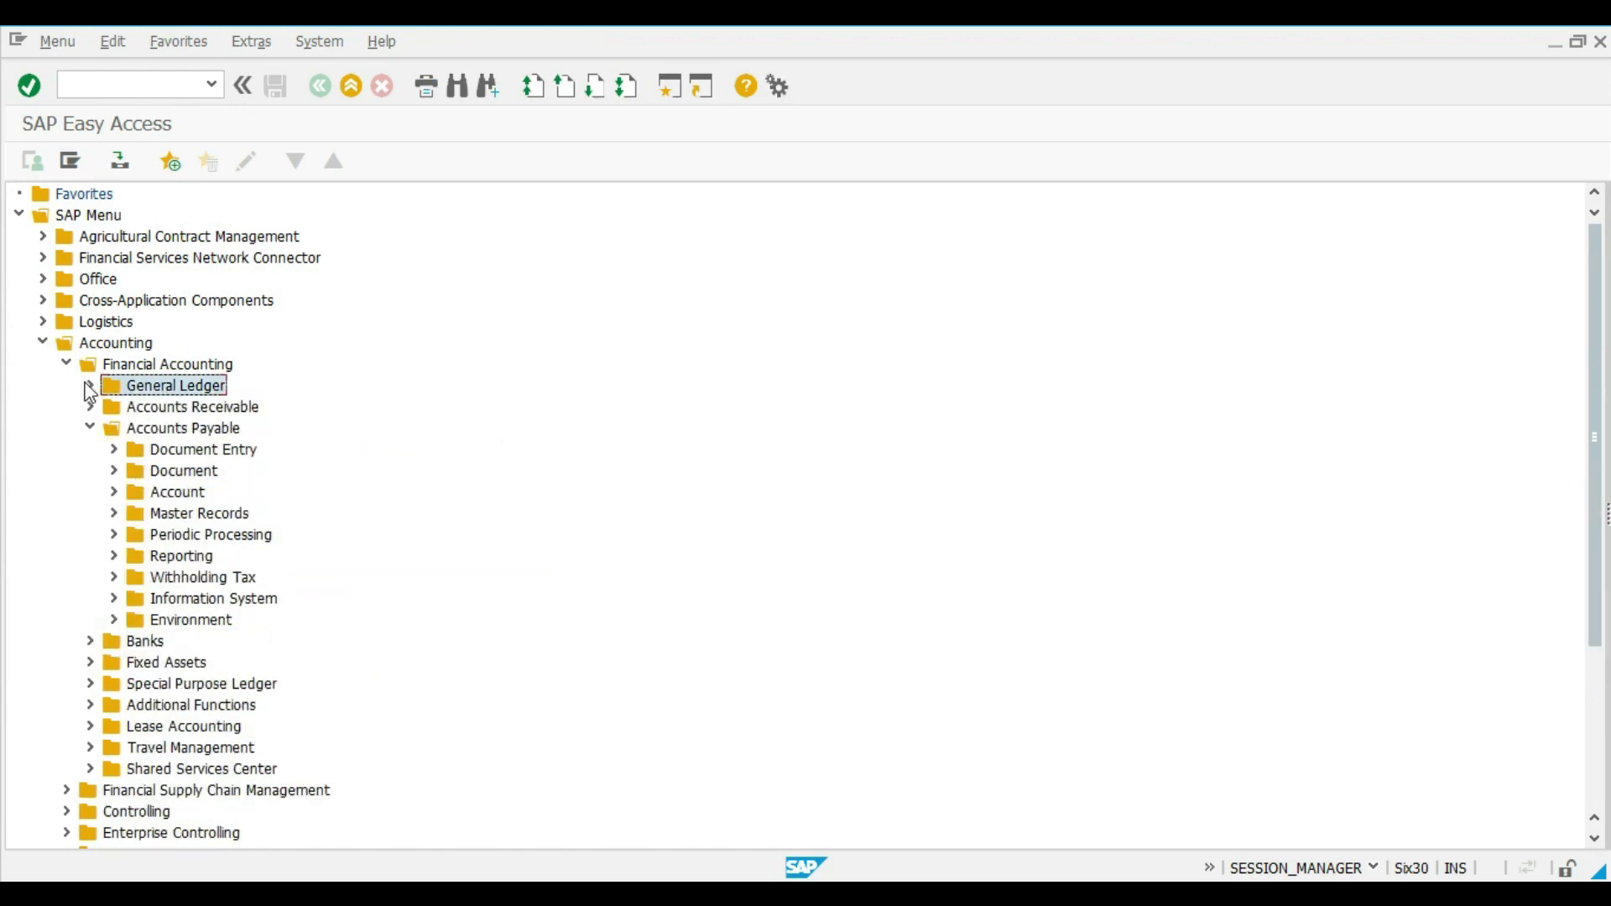
pyautogui.click(115, 450)
pyautogui.click(115, 451)
pyautogui.click(118, 489)
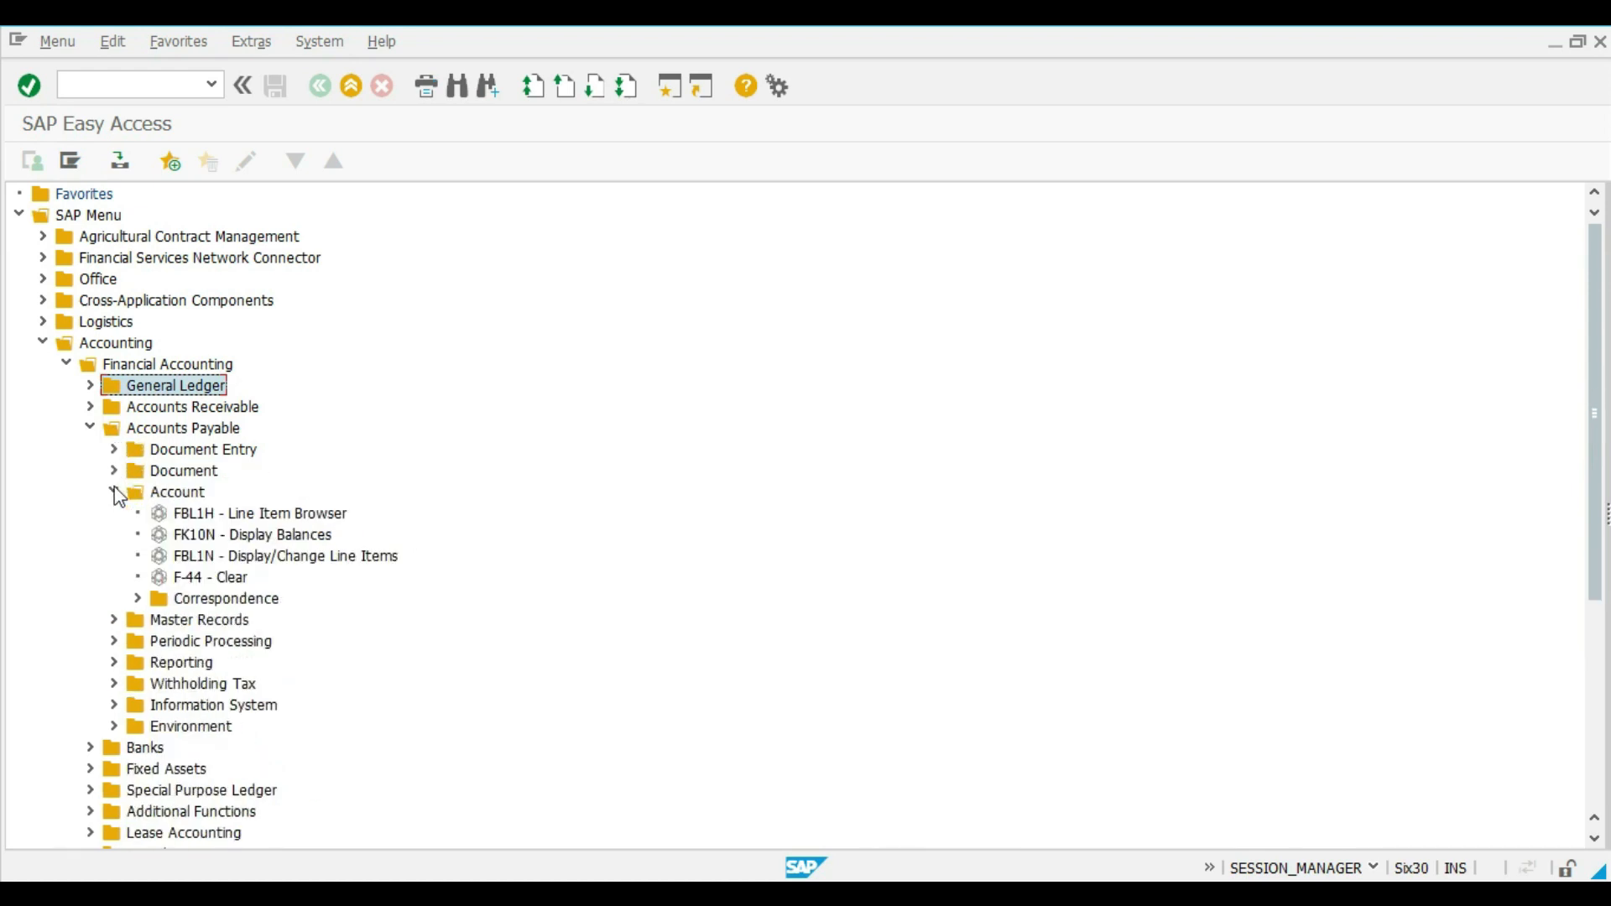
pyautogui.click(234, 579)
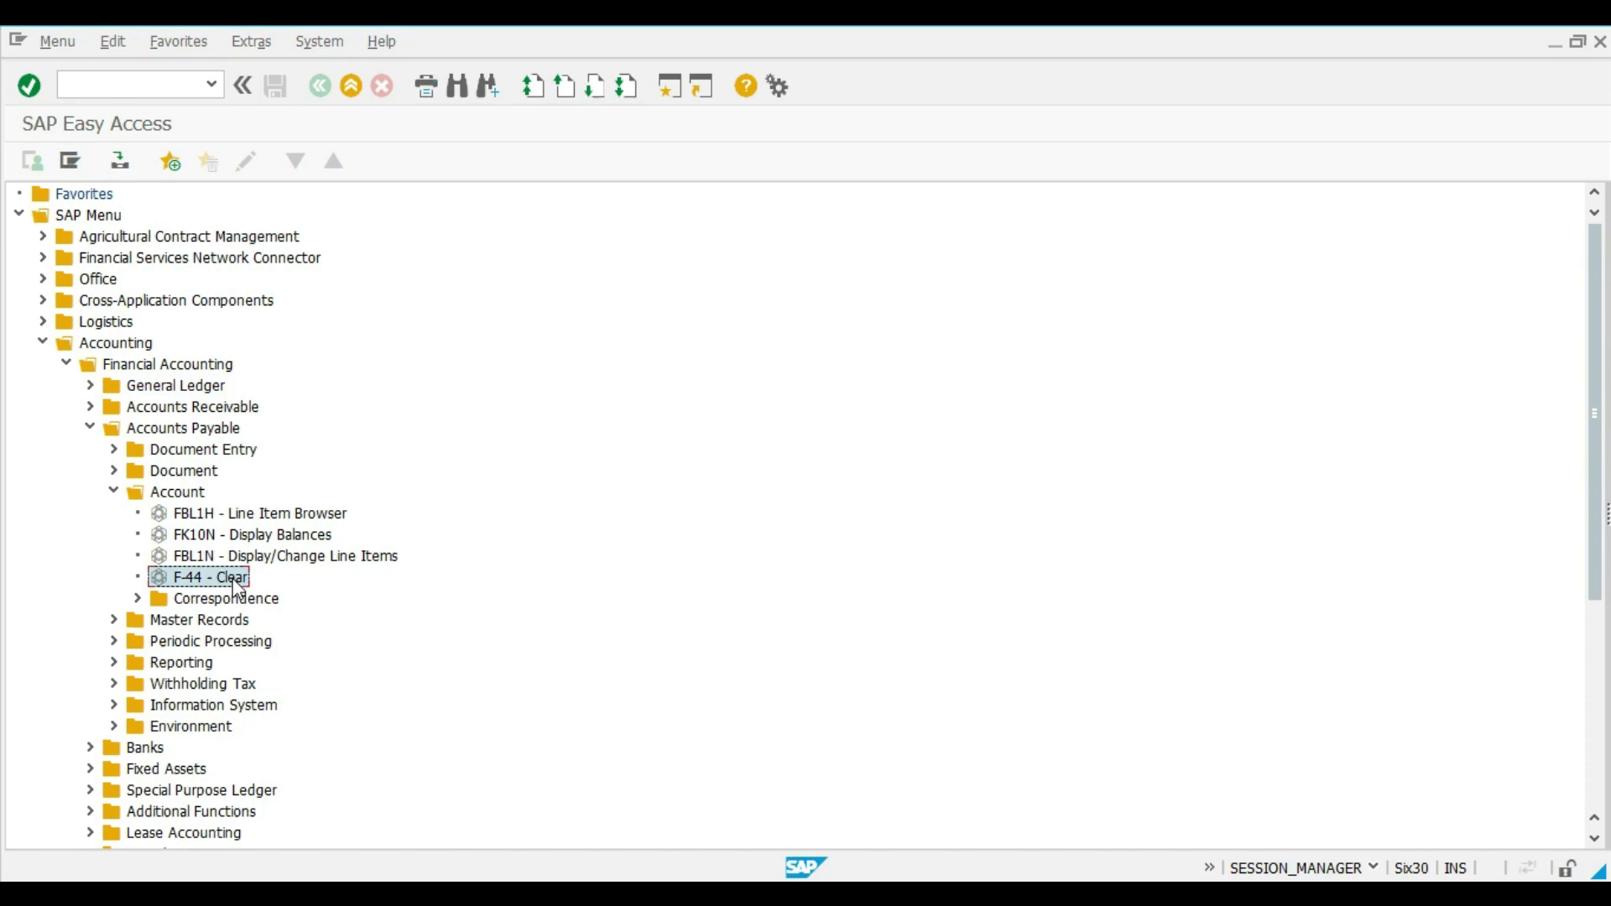
pyautogui.doubleClick(235, 581)
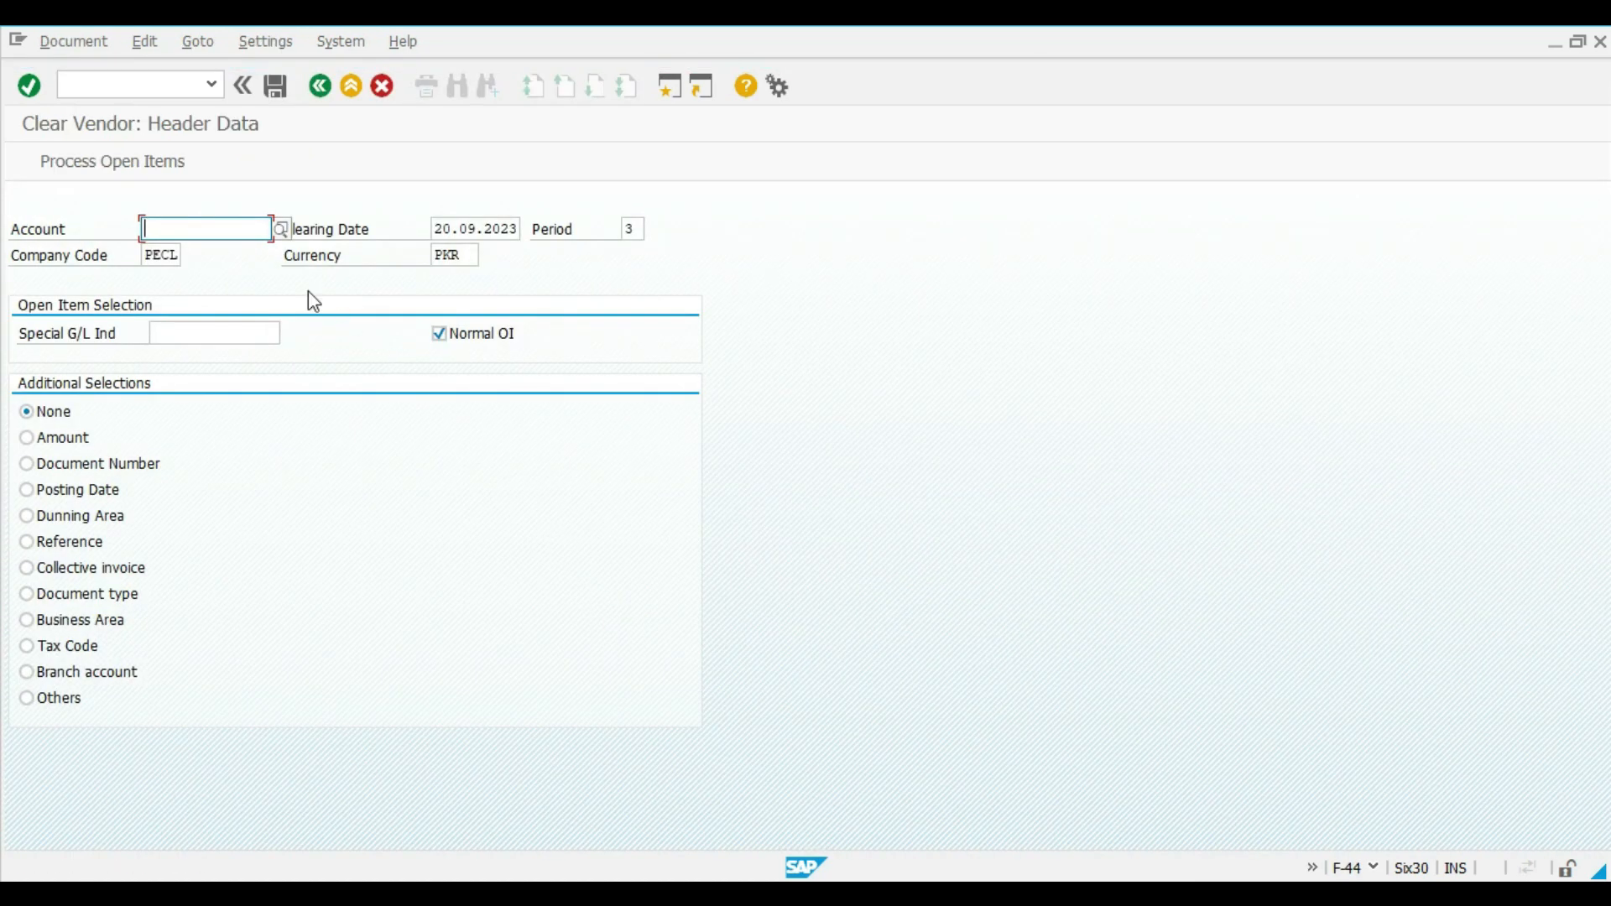
# Look up vendor Universal Automation in company code PECL as the clearing account and process its open items
pyautogui.click(280, 230)
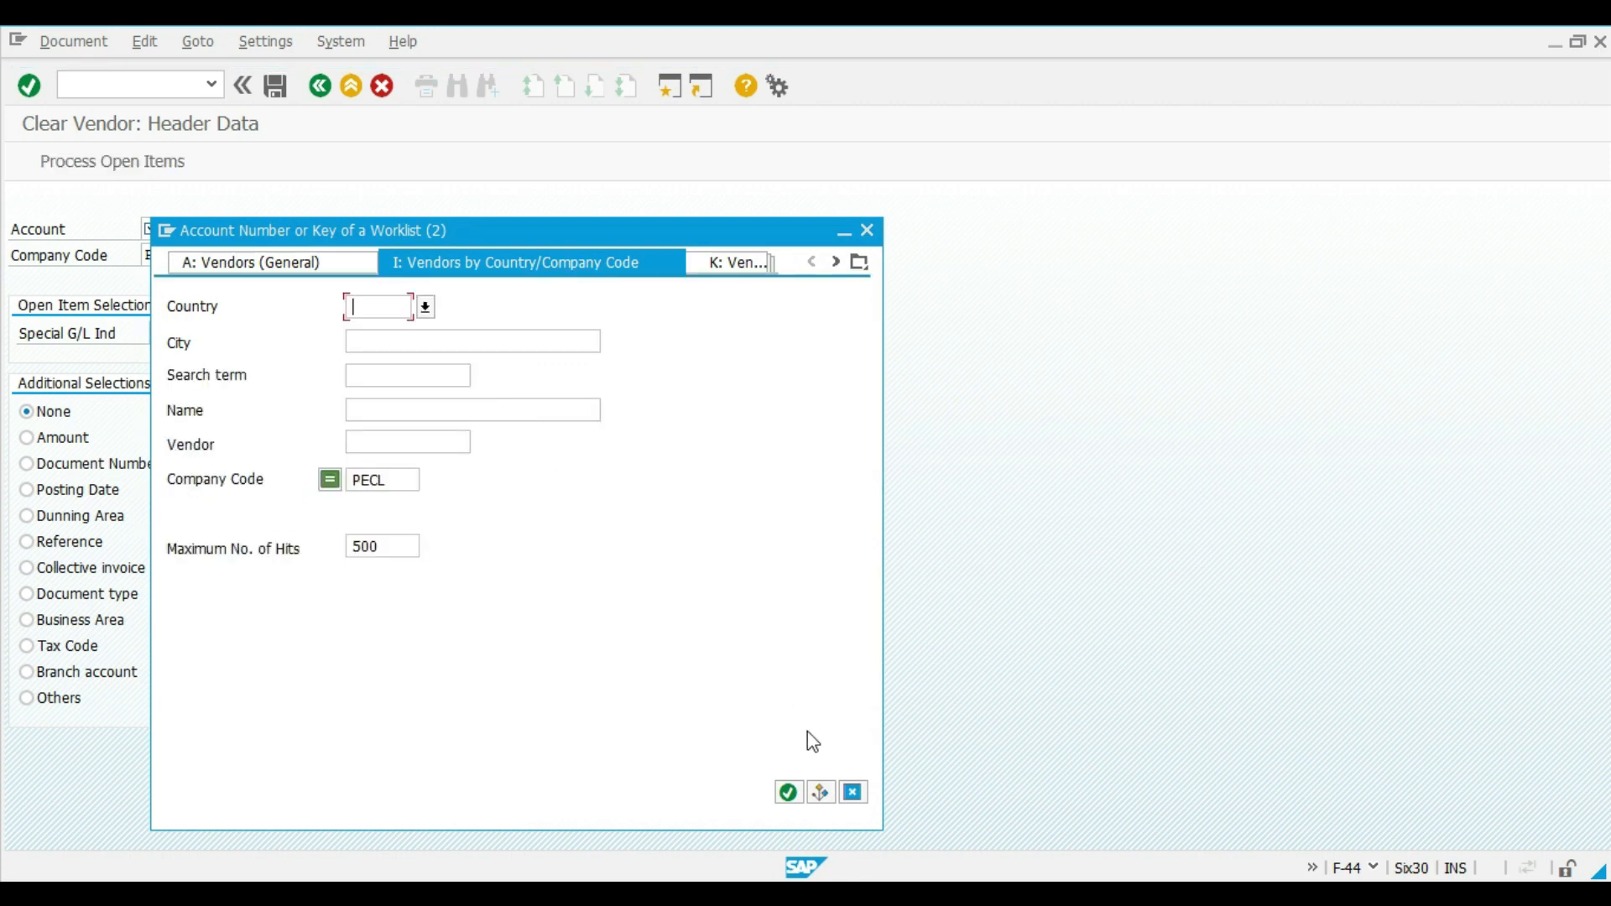
pyautogui.click(786, 791)
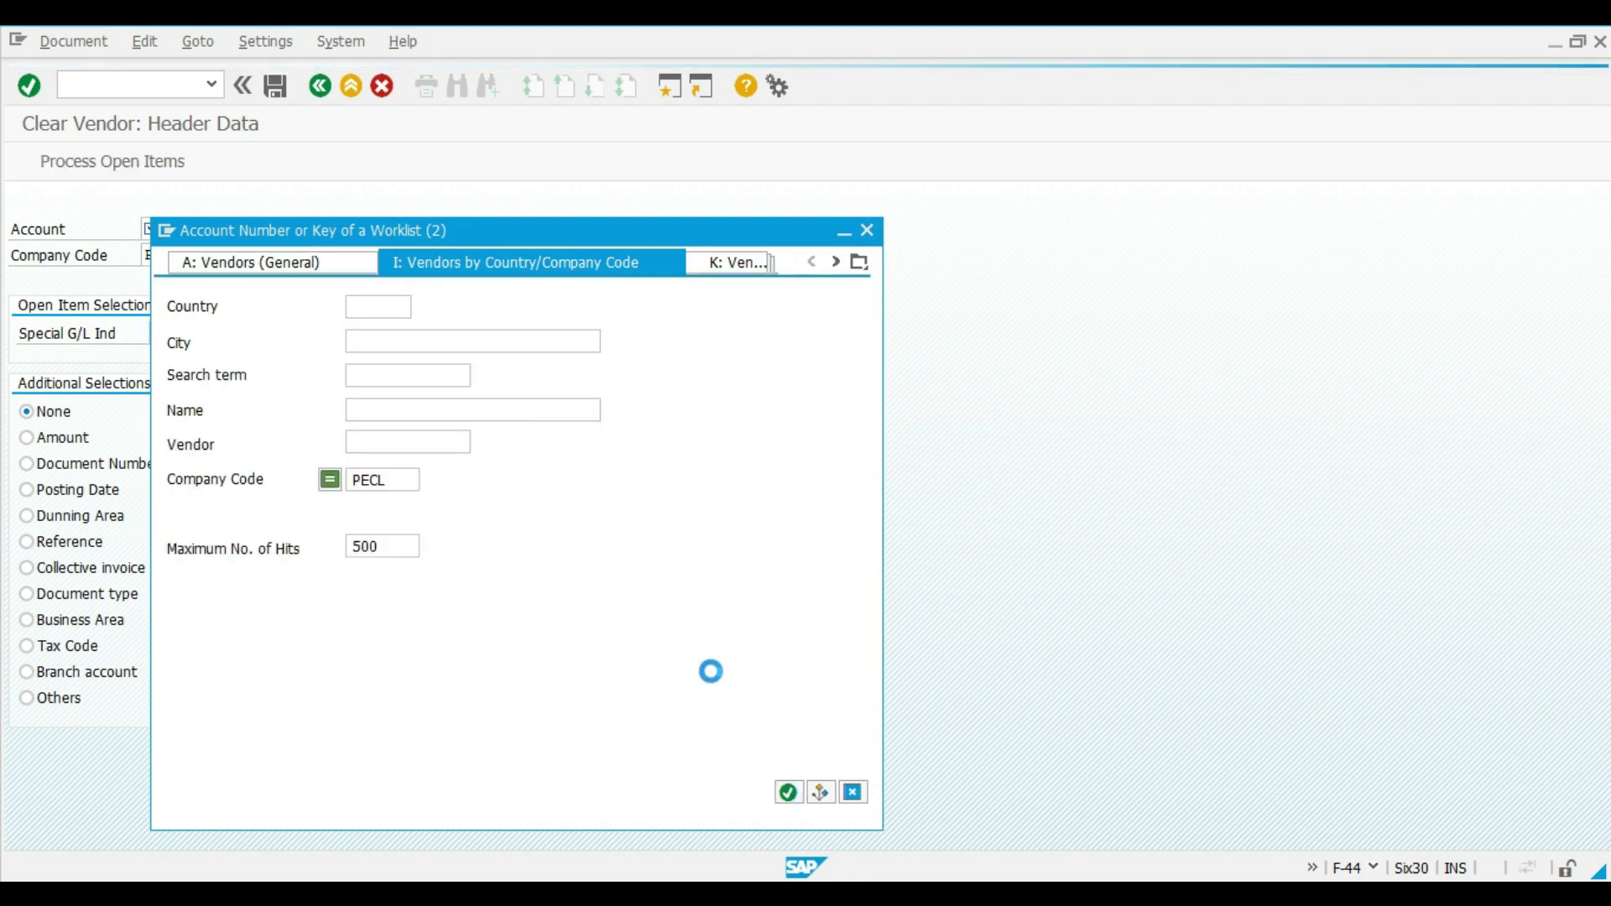
pyautogui.doubleClick(336, 309)
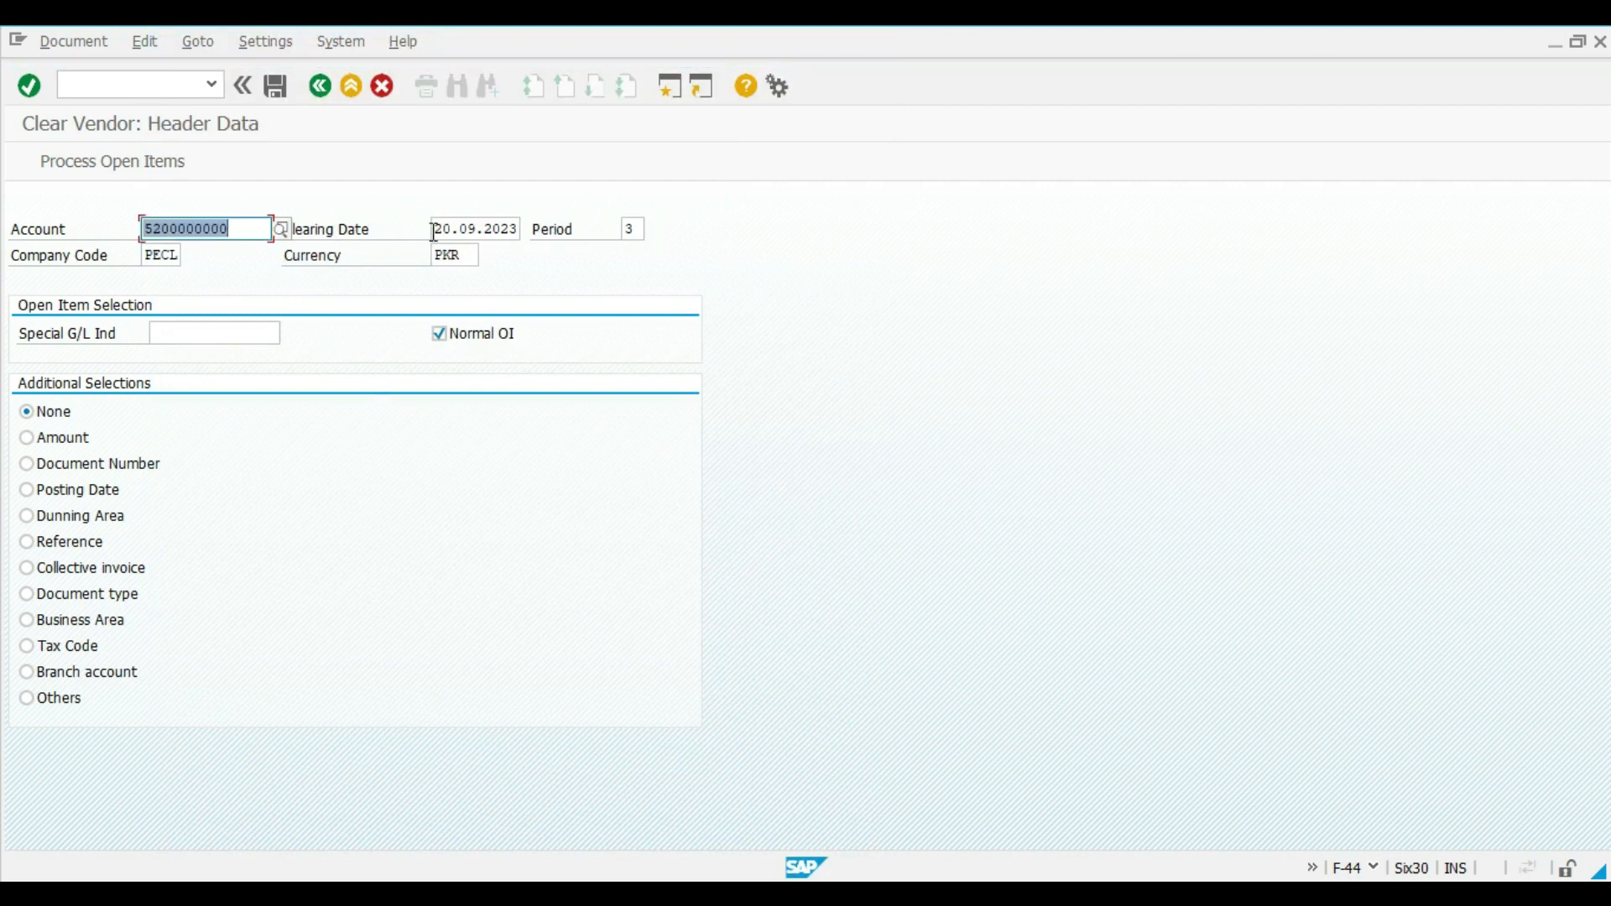
pyautogui.click(436, 232)
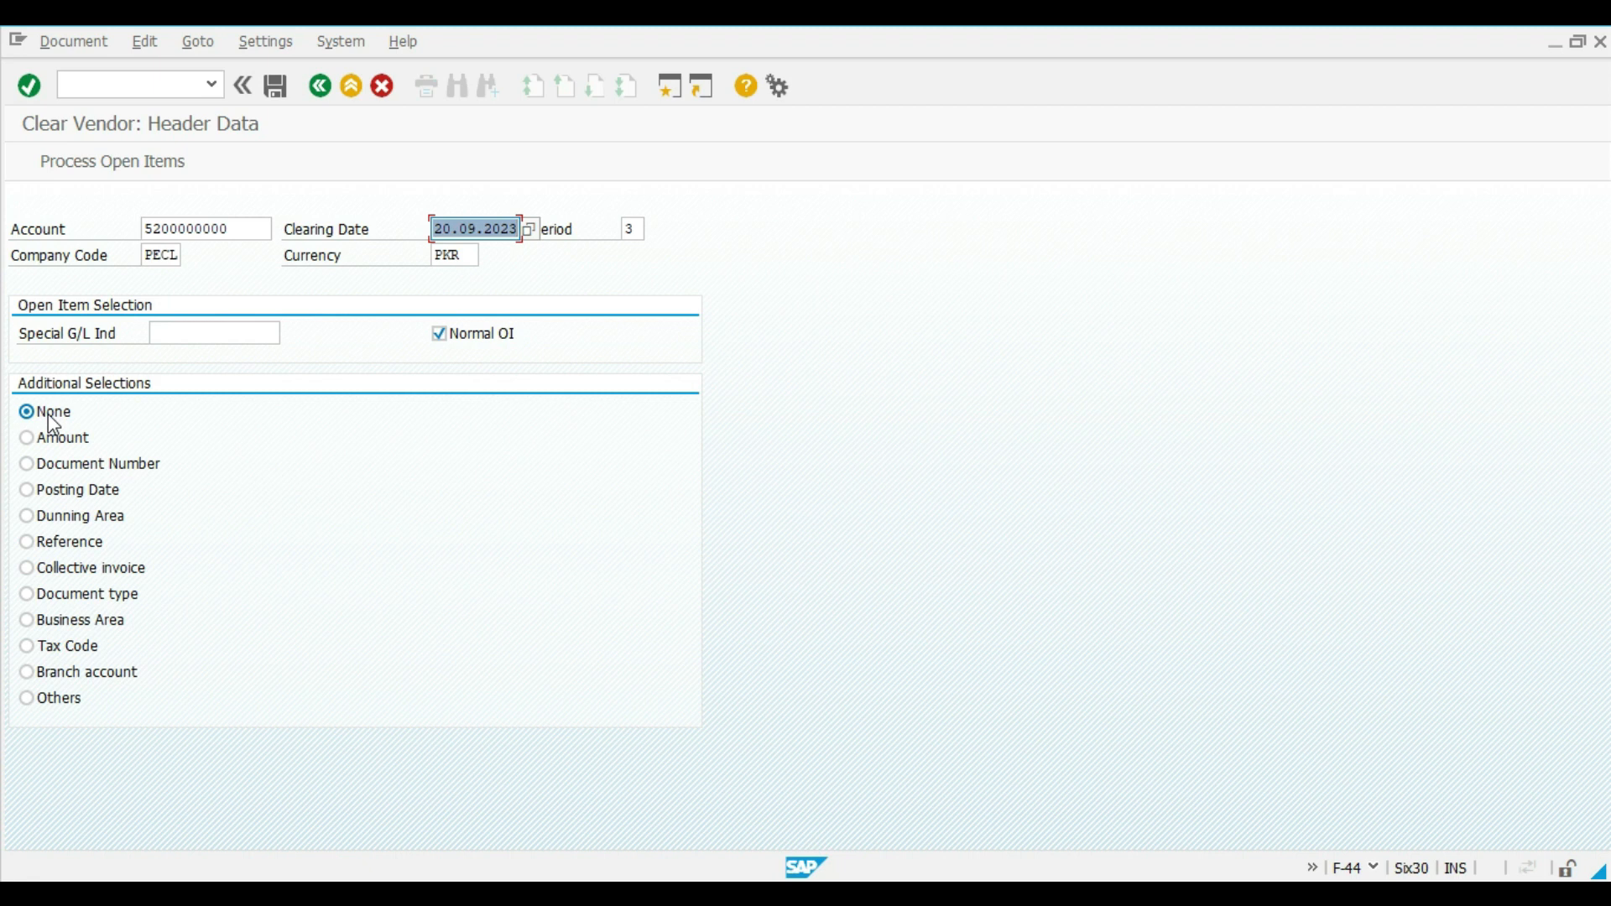
pyautogui.click(129, 164)
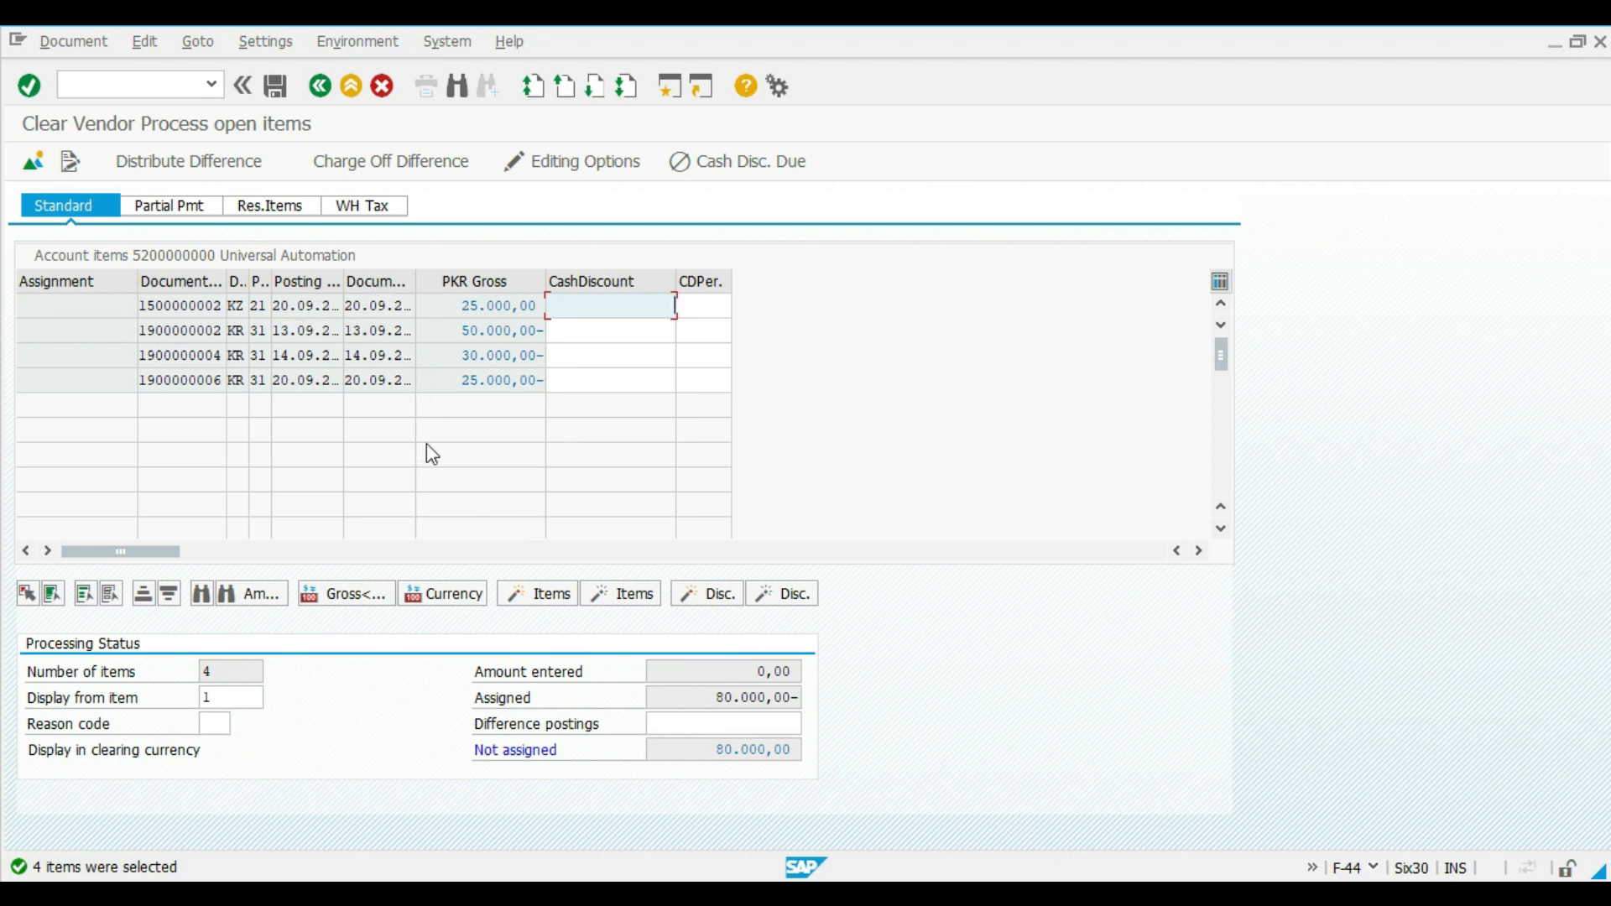
# Select all of the vendor's open items and deactivate them for clearing
pyautogui.click(165, 305)
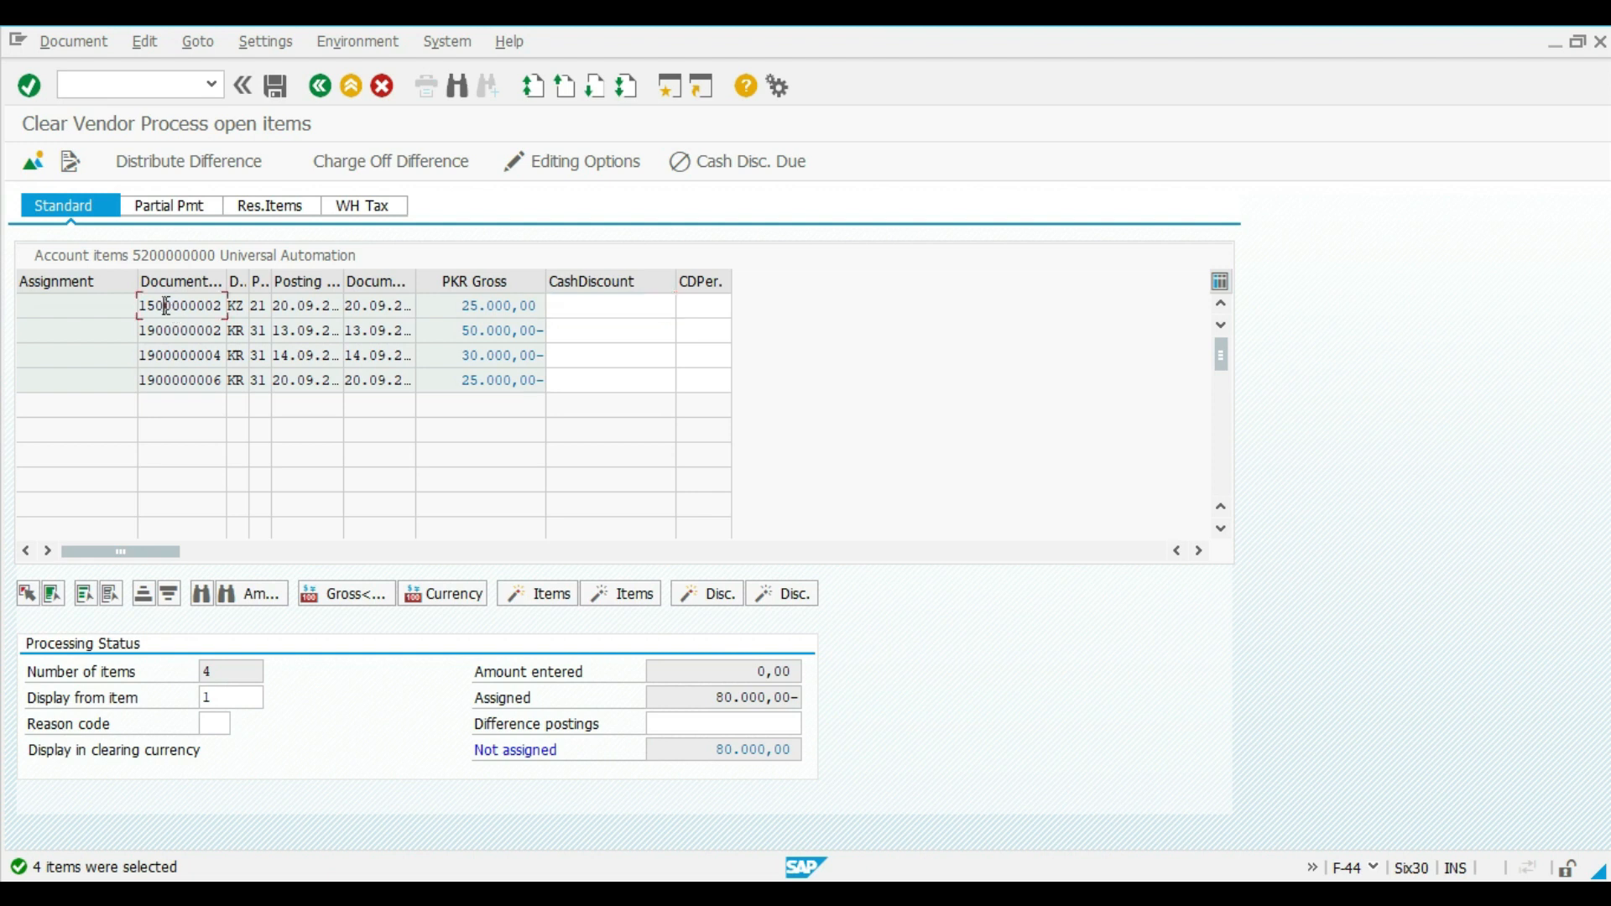
pyautogui.click(85, 595)
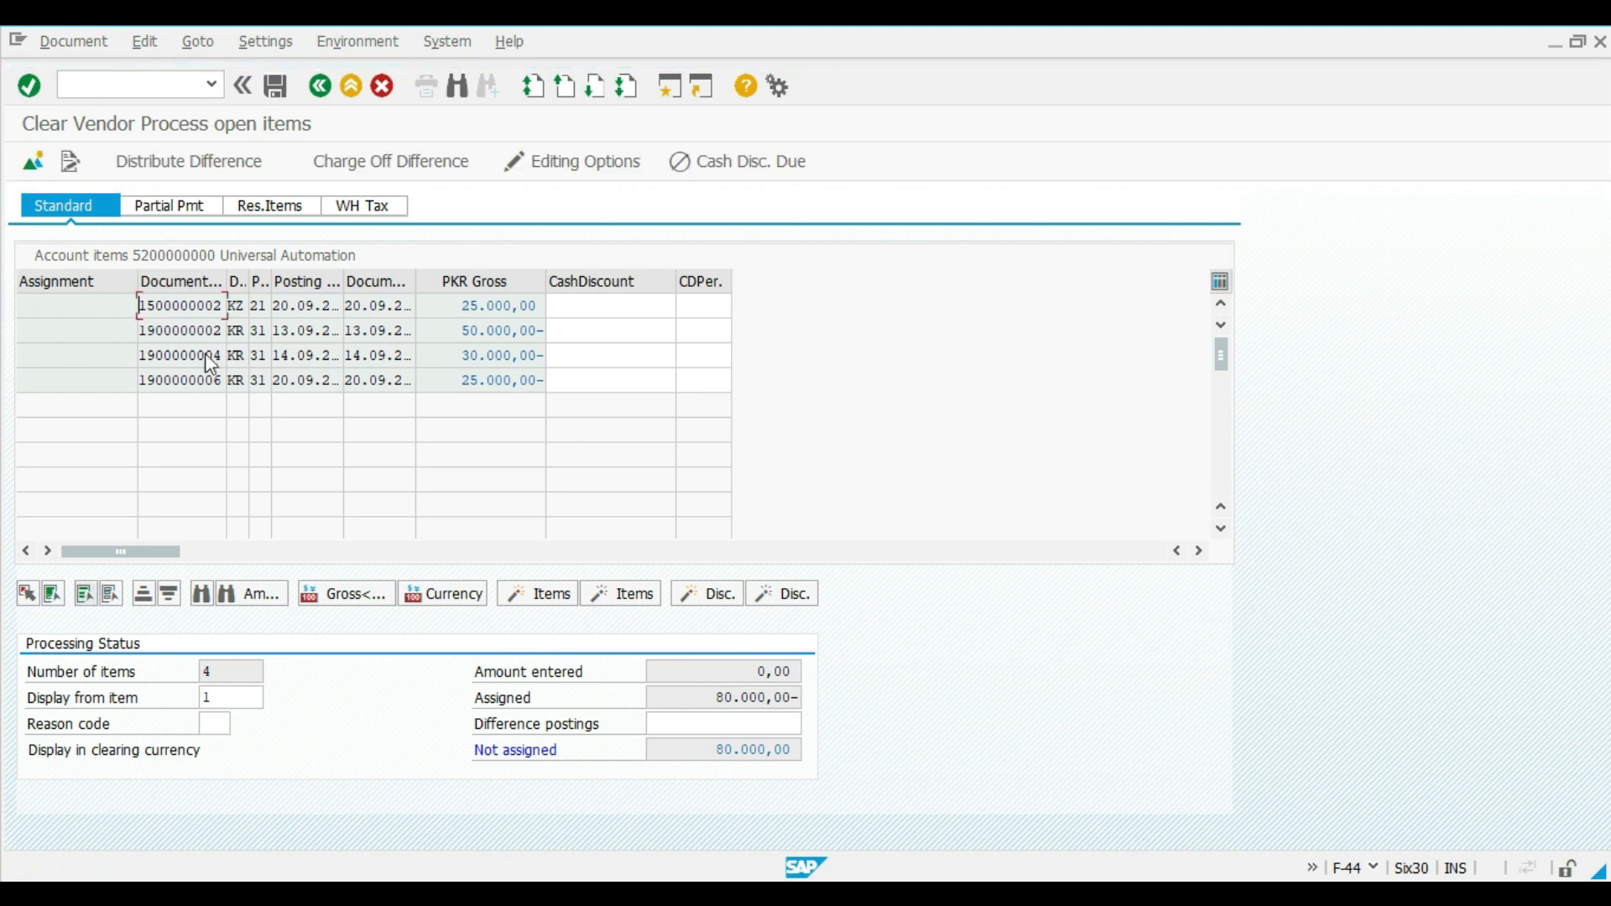
pyautogui.click(636, 596)
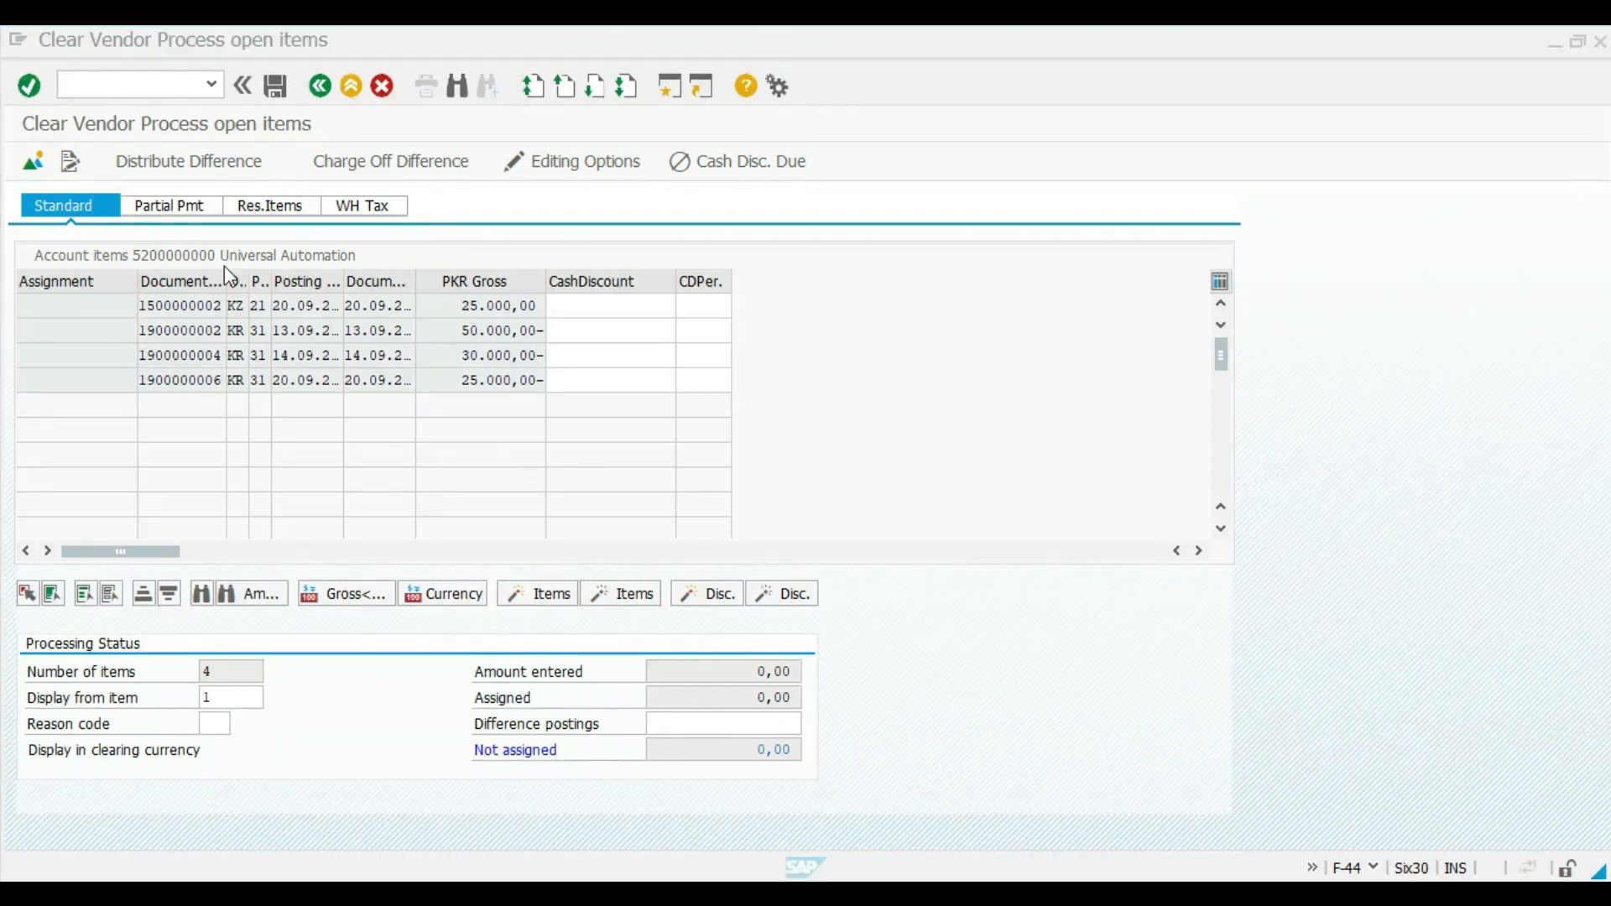
# Cross-check the last 25.000,00 PKR invoice among the open items against the Vendor Line Item Display session
pyautogui.click(181, 384)
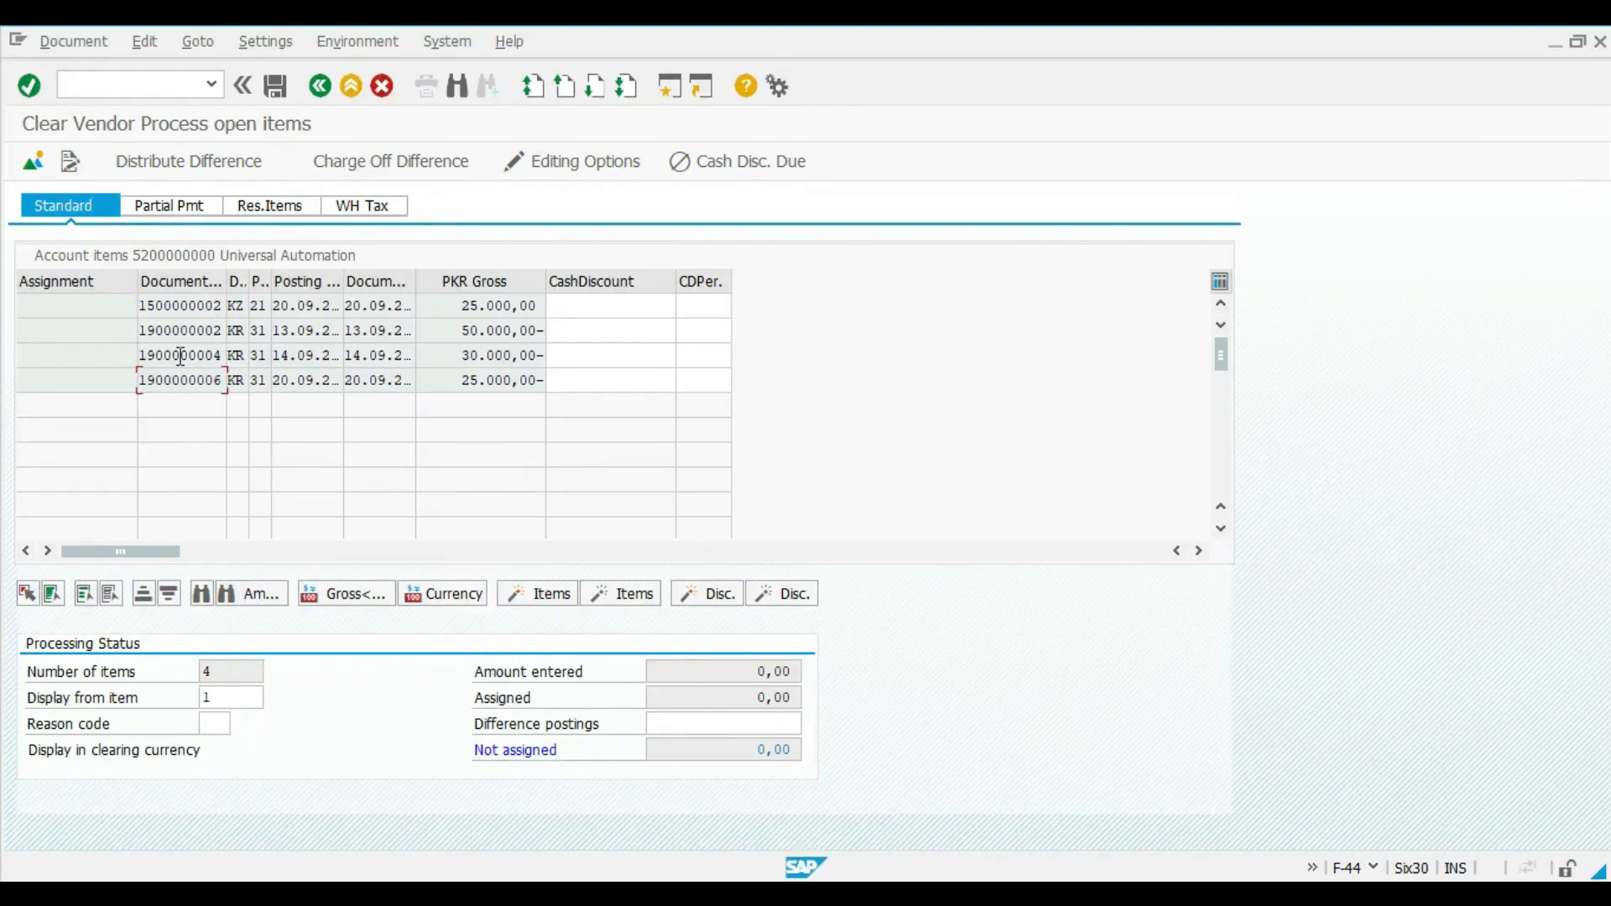
pyautogui.click(484, 385)
pyautogui.moveTo(901, 894)
pyautogui.click(1114, 773)
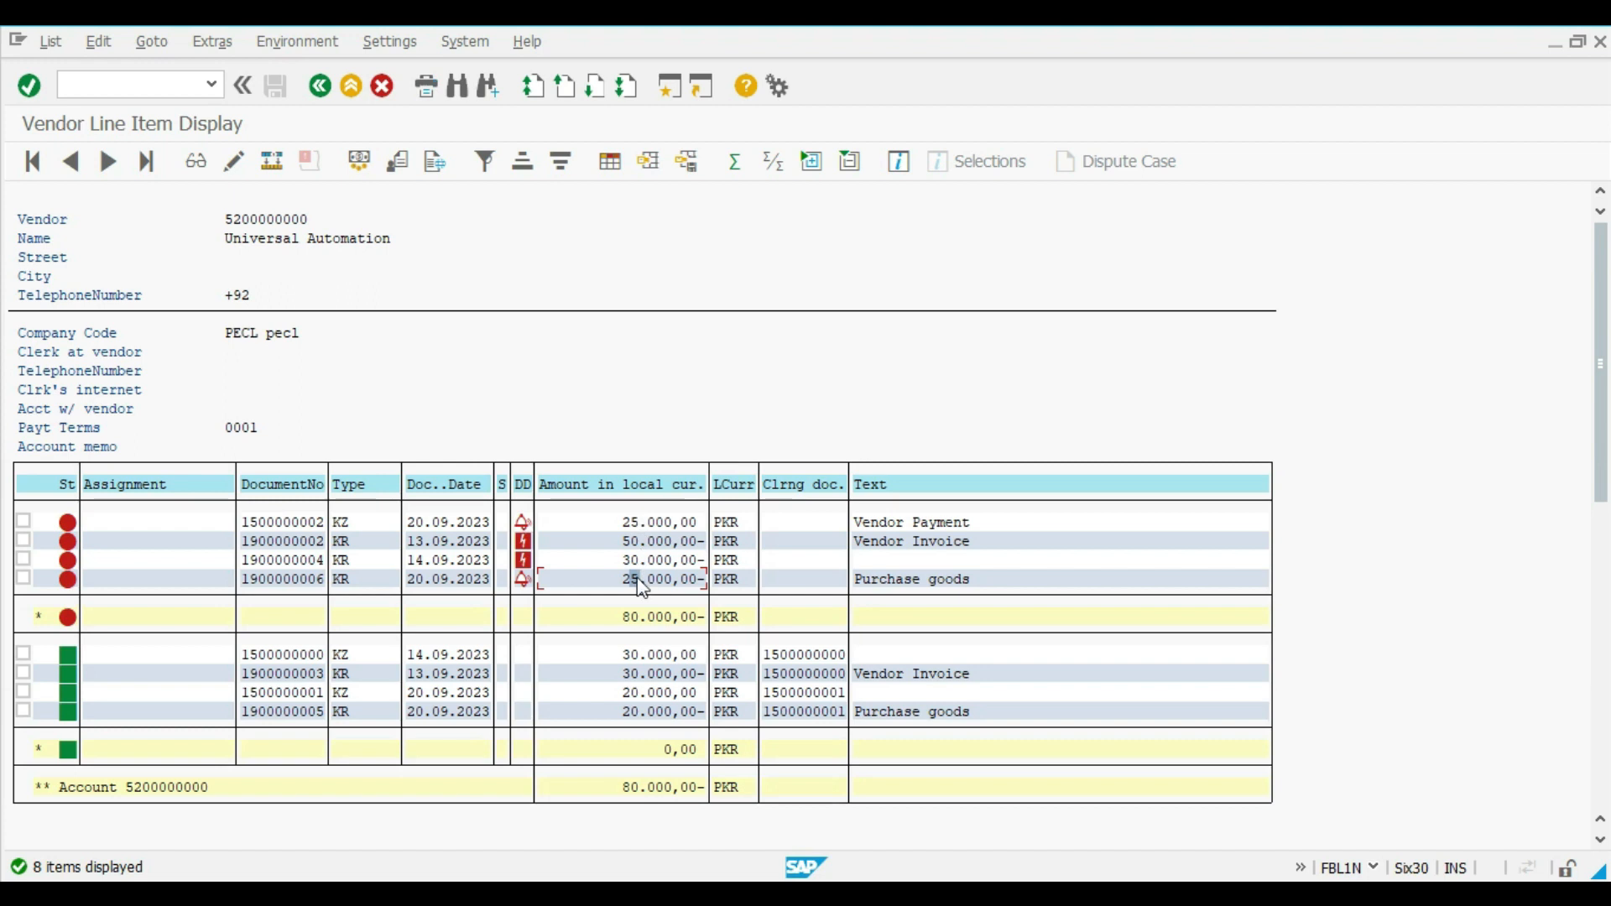
pyautogui.click(614, 560)
pyautogui.click(635, 580)
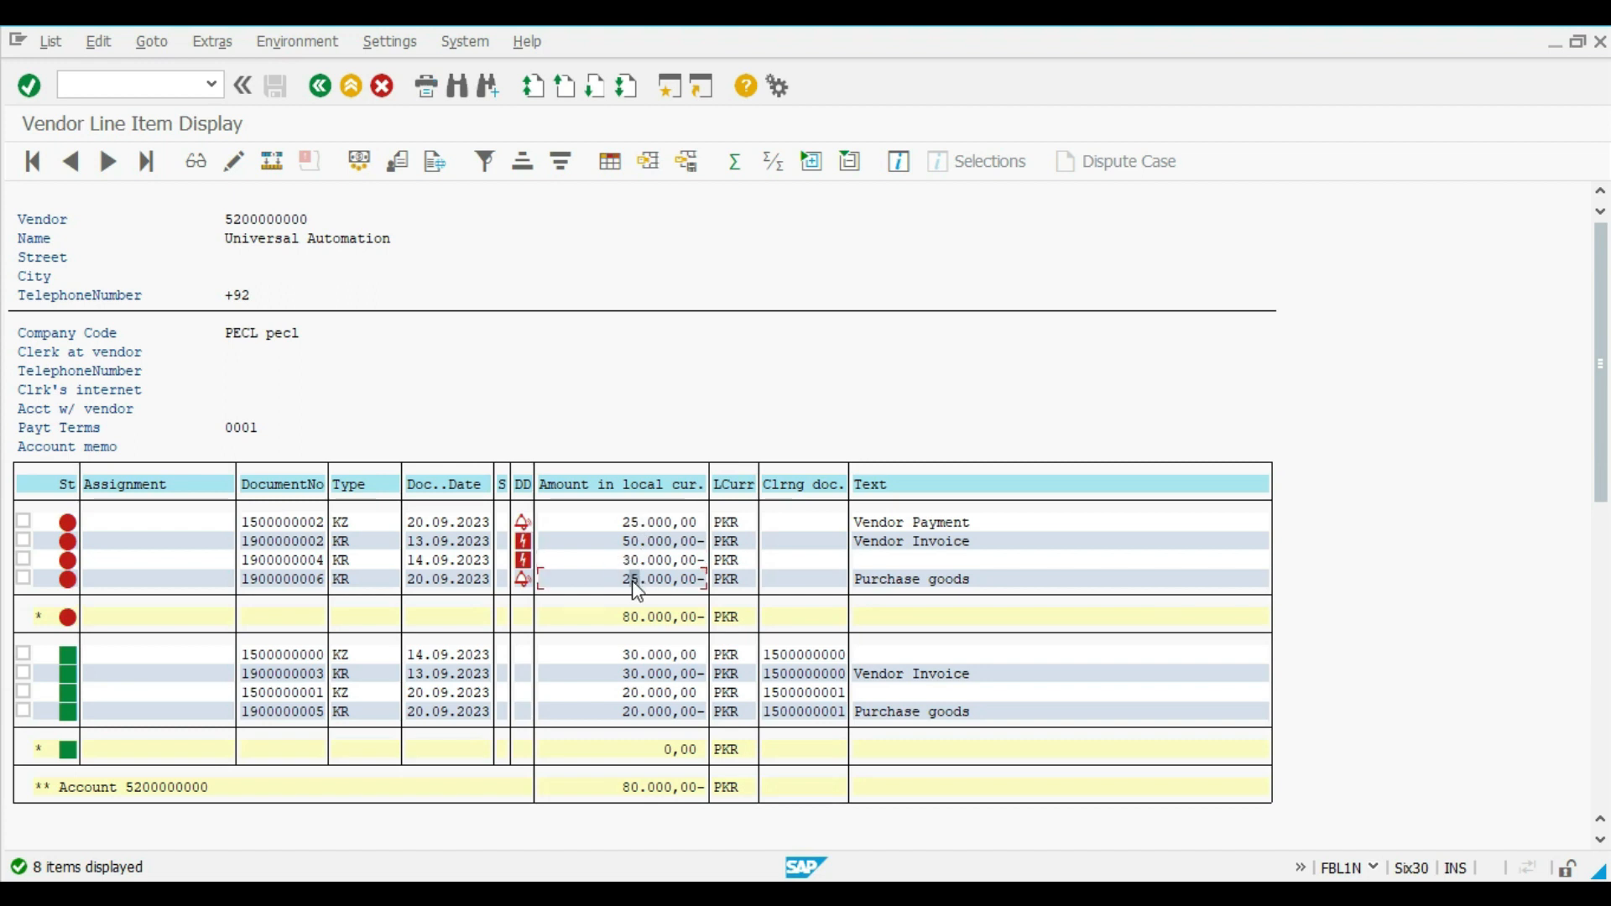
# Return from the vendor line items to the F-44 session and activate the 25.000,00 PKR vendor payment for clearing, checking the assigned and unassigned amounts
pyautogui.click(634, 522)
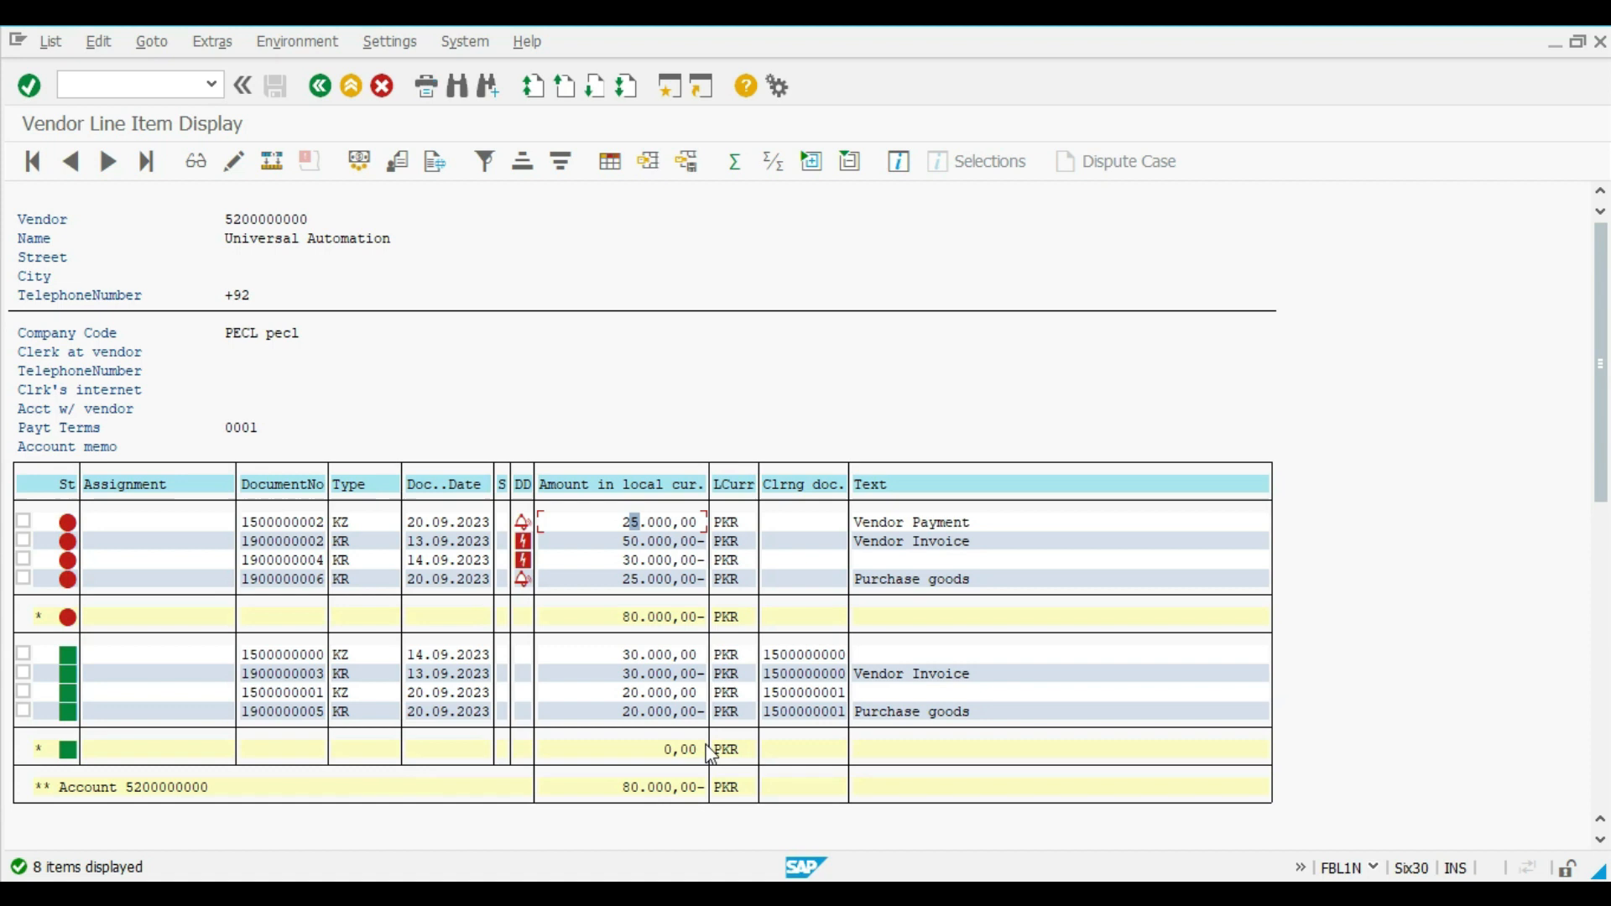
pyautogui.moveTo(902, 874)
pyautogui.click(875, 808)
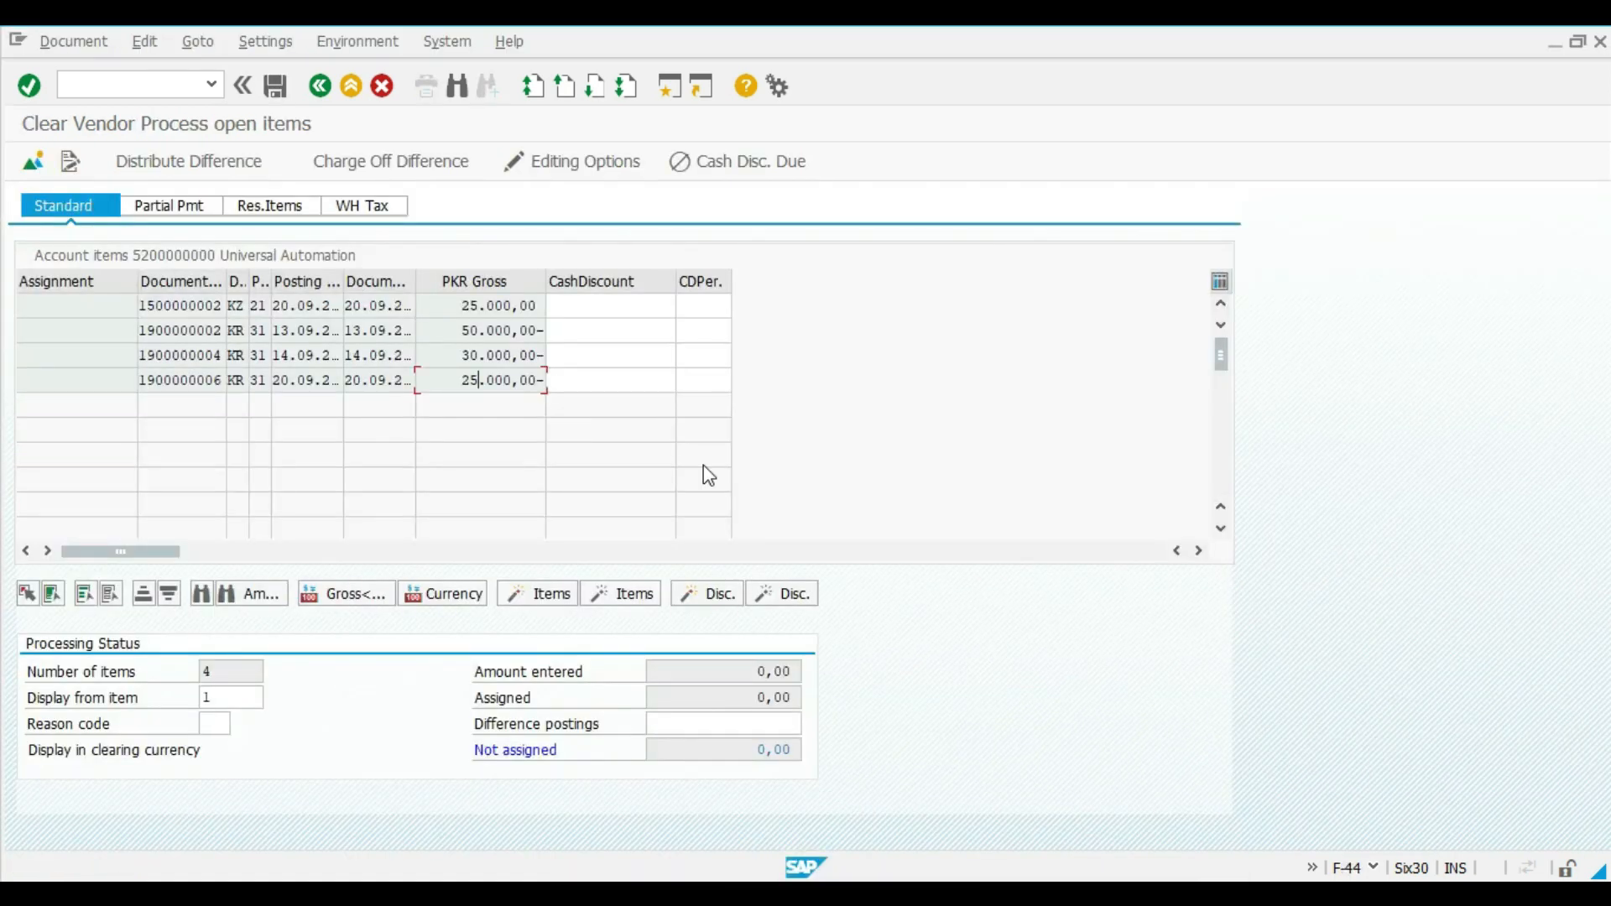
pyautogui.doubleClick(449, 305)
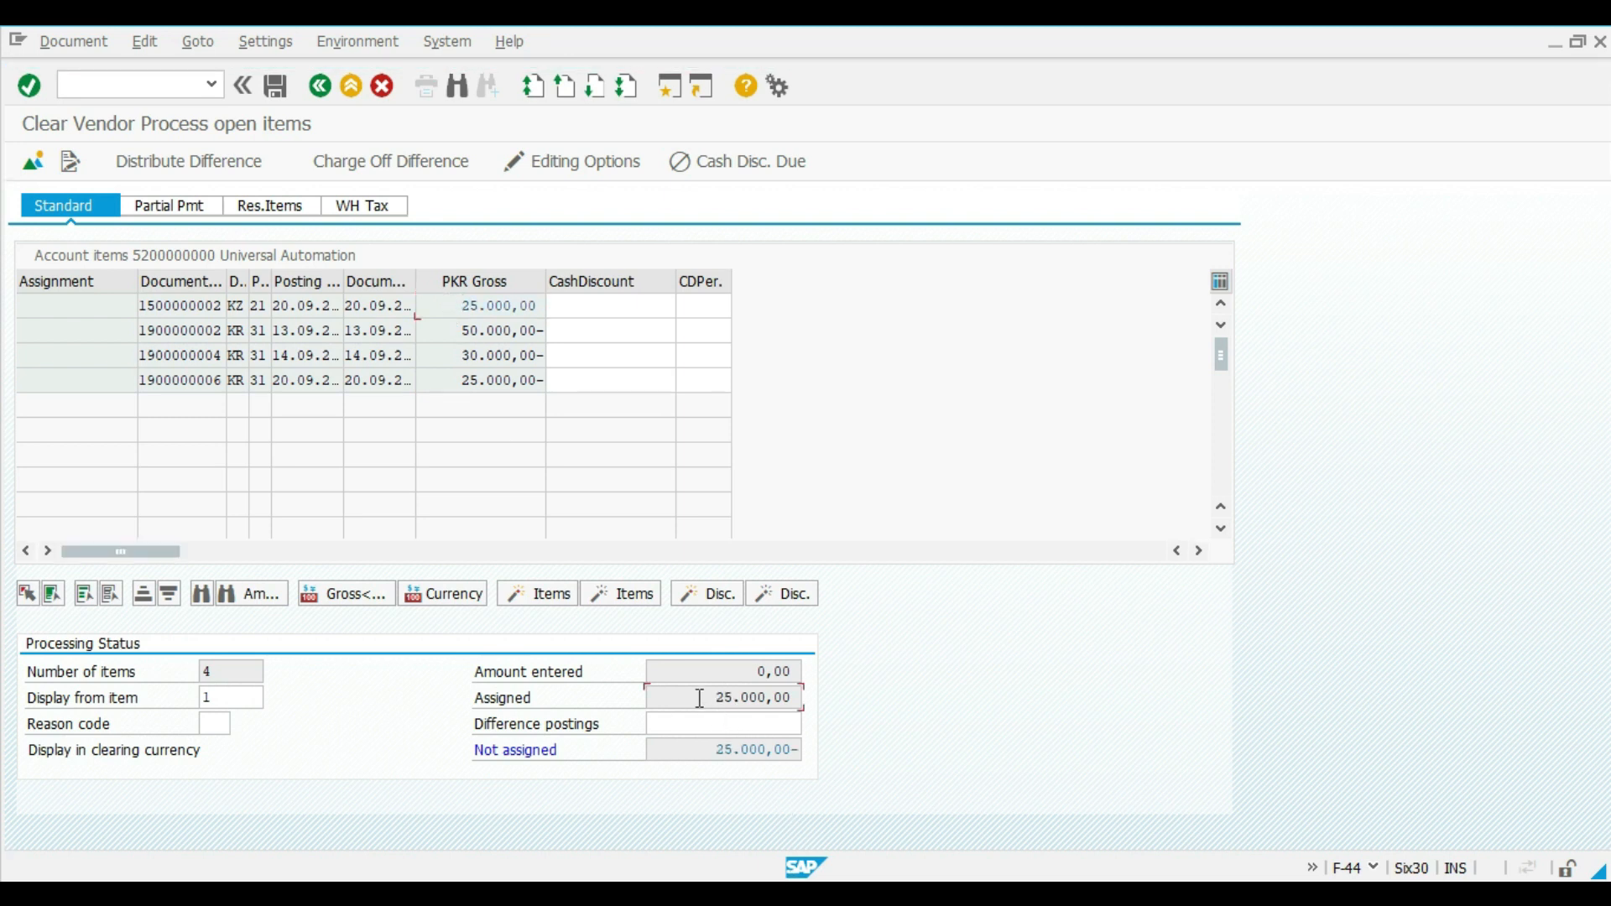
pyautogui.moveTo(694, 697); pyautogui.dragTo(806, 719)
pyautogui.moveTo(713, 749); pyautogui.dragTo(822, 760)
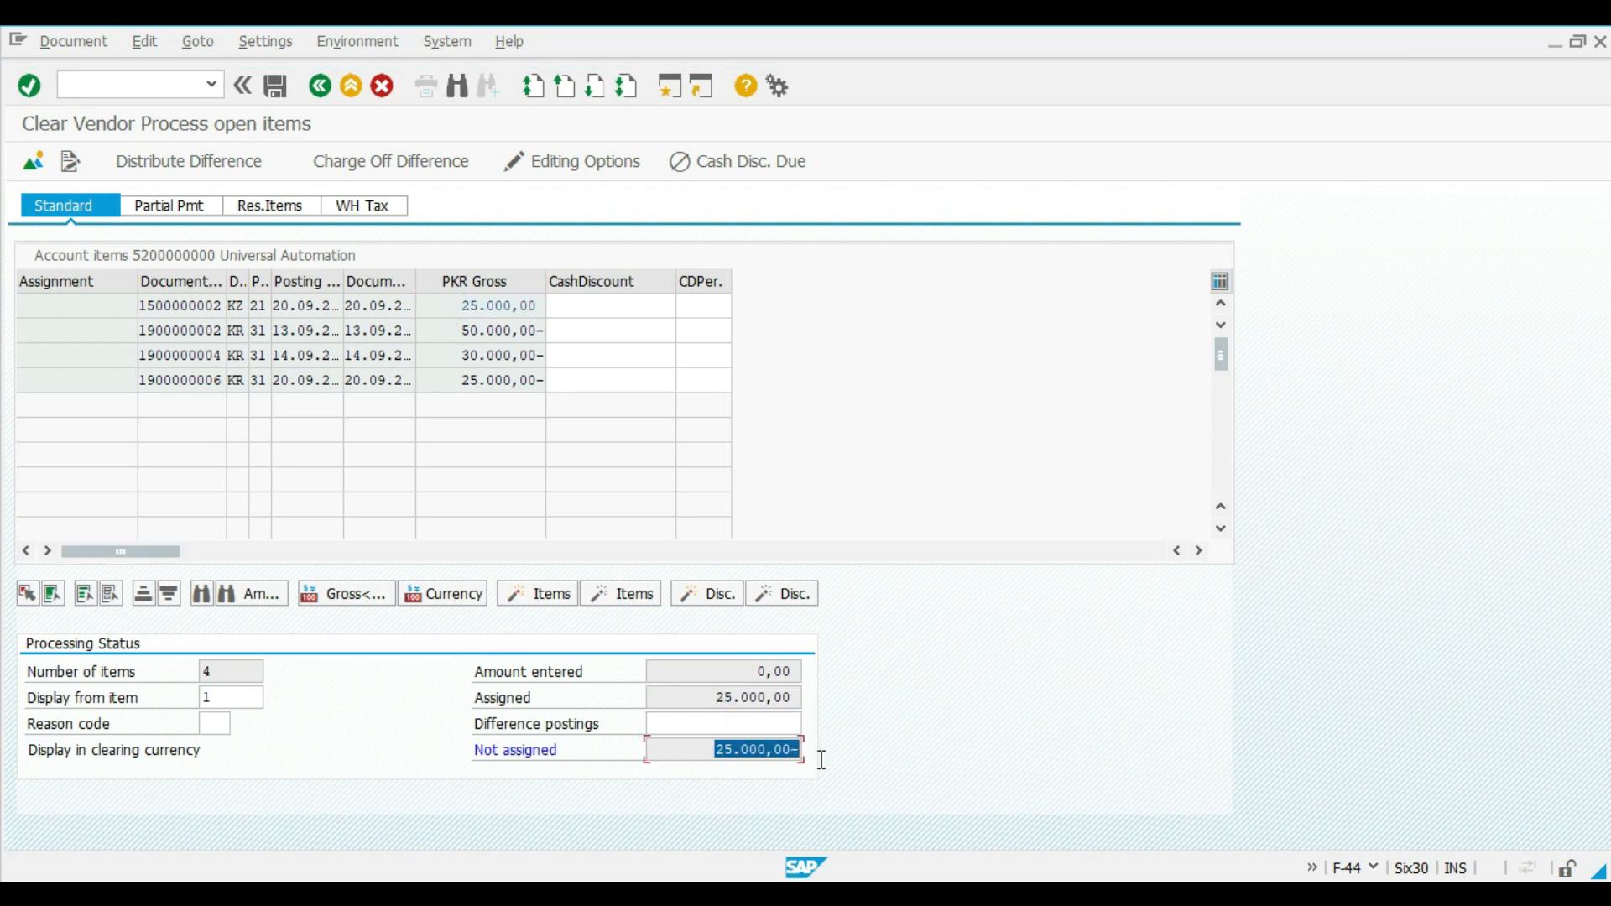
# Activate the last 25.000,00 PKR invoice to offset the payment, check the unassigned amount, and post the clearing
pyautogui.doubleClick(466, 380)
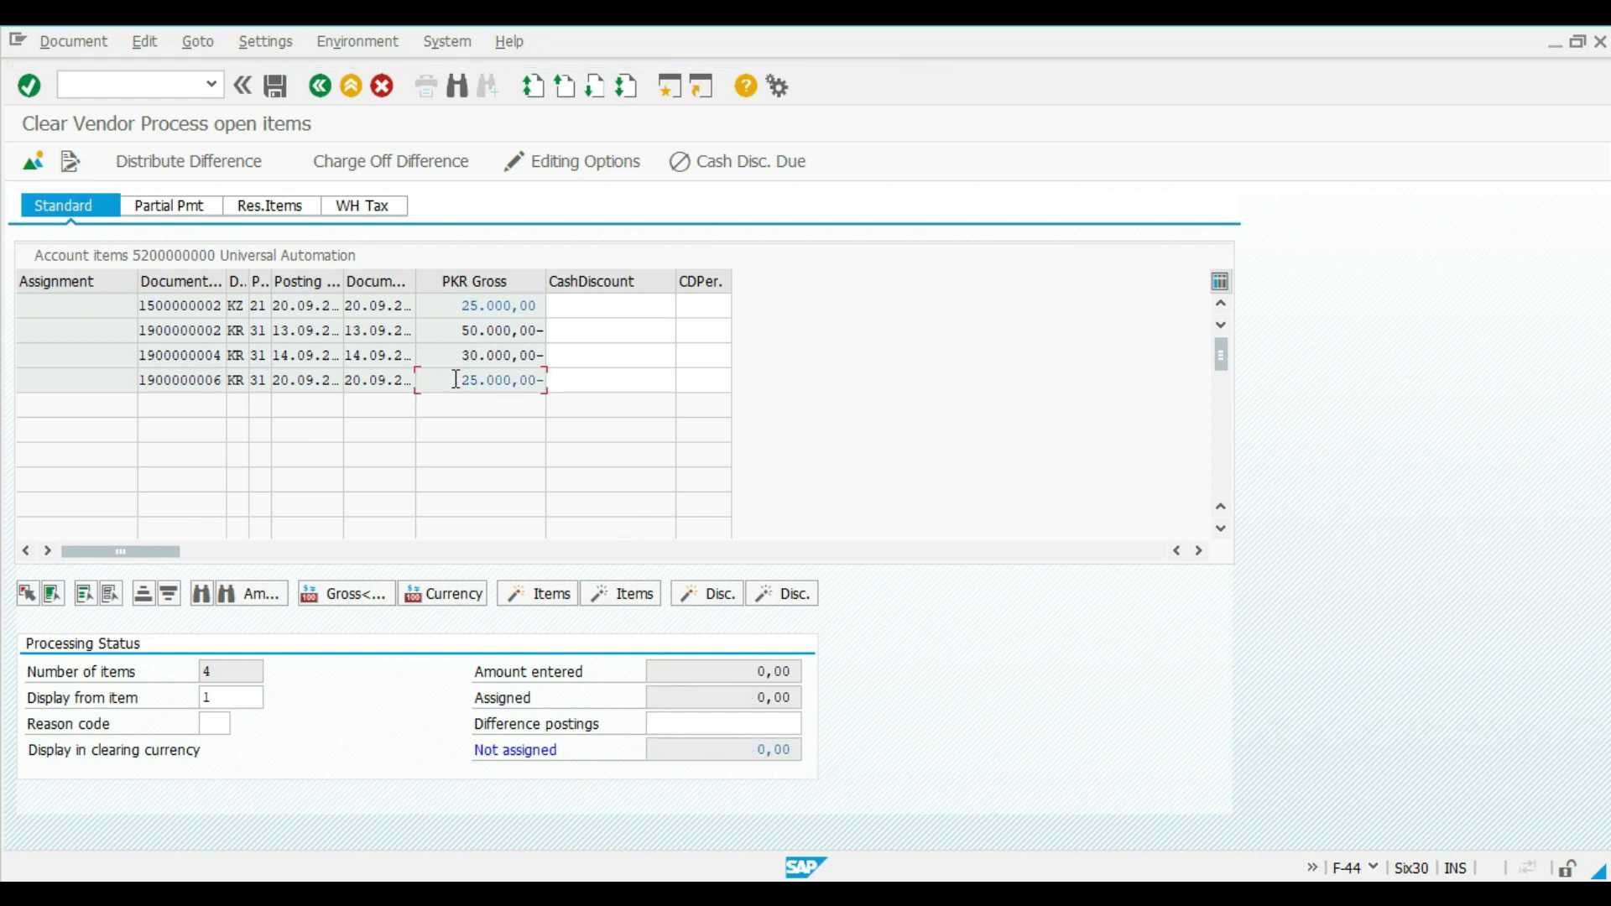
pyautogui.click(677, 744)
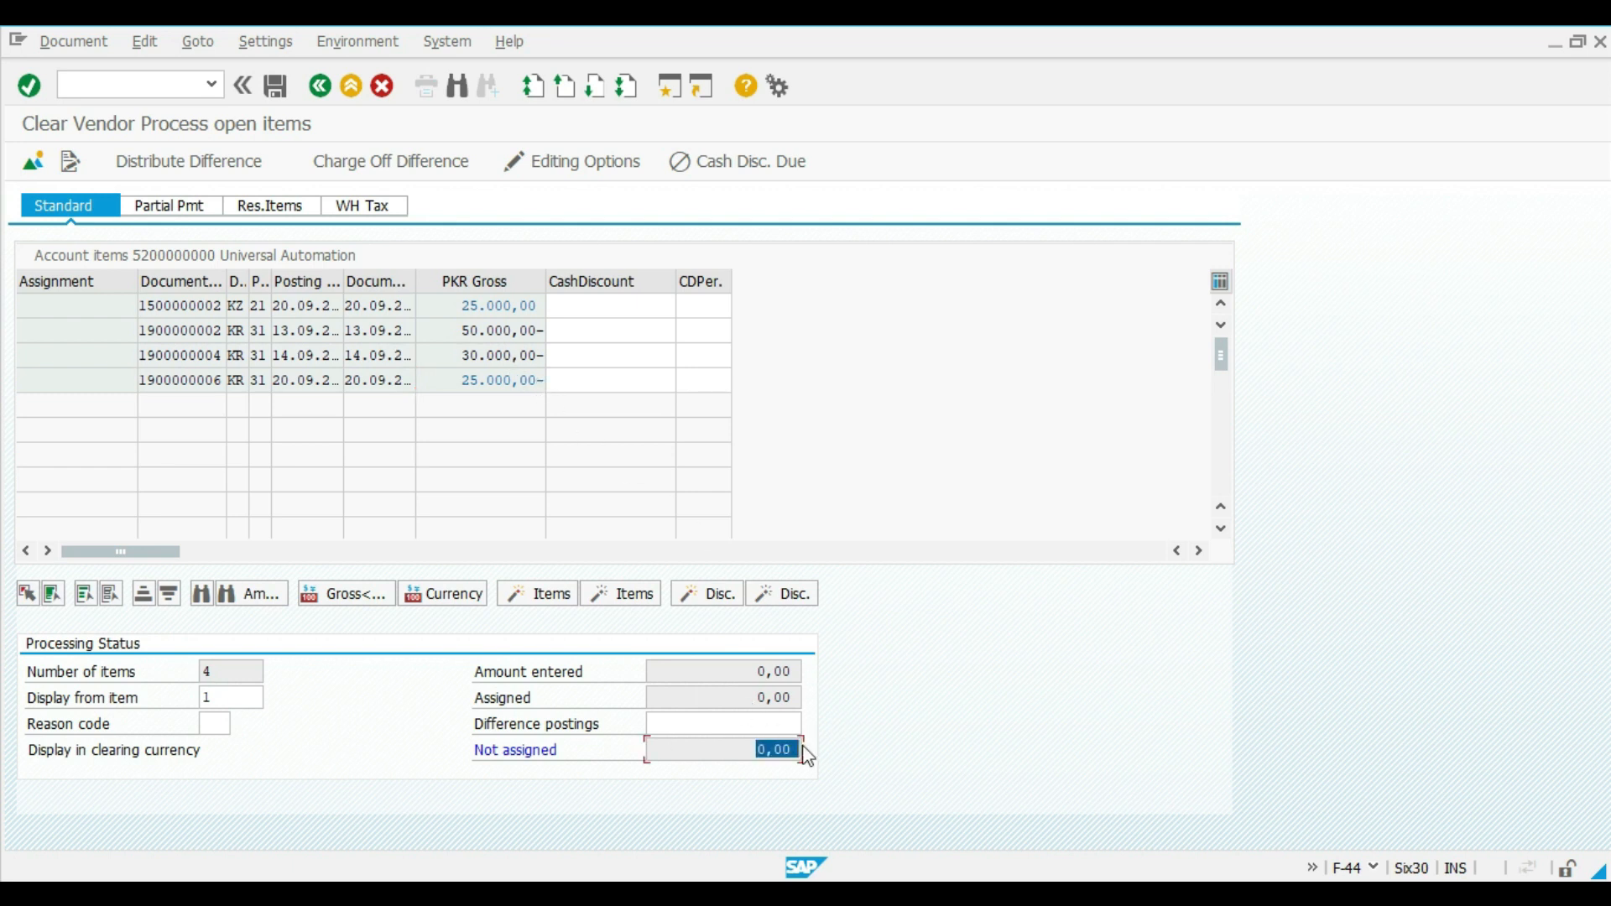
pyautogui.click(709, 672)
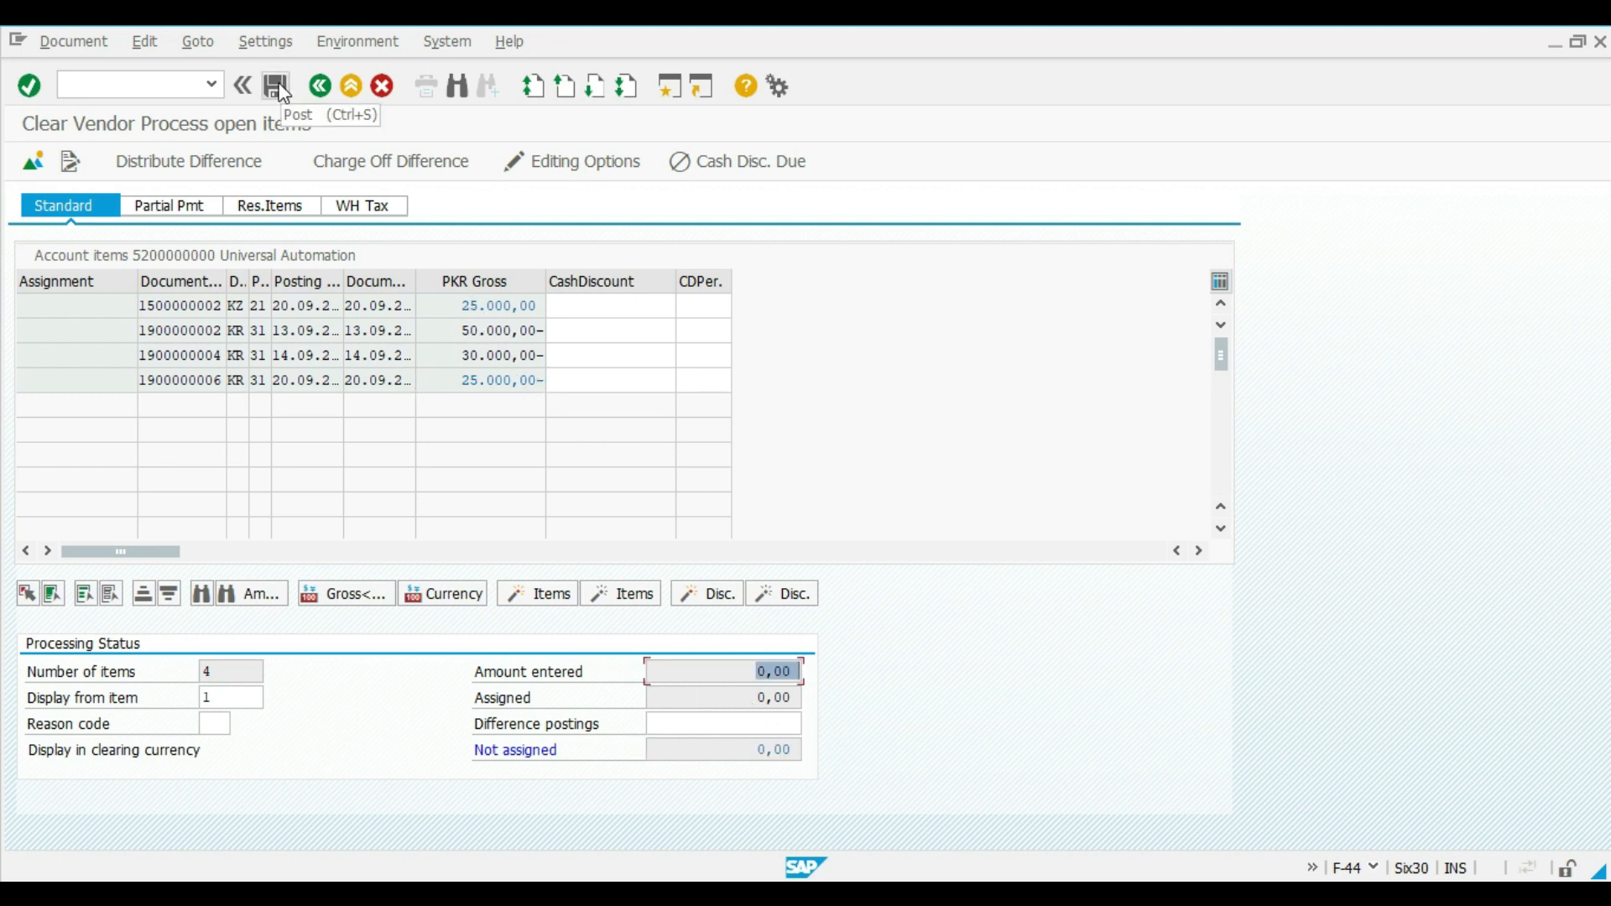
pyautogui.click(280, 87)
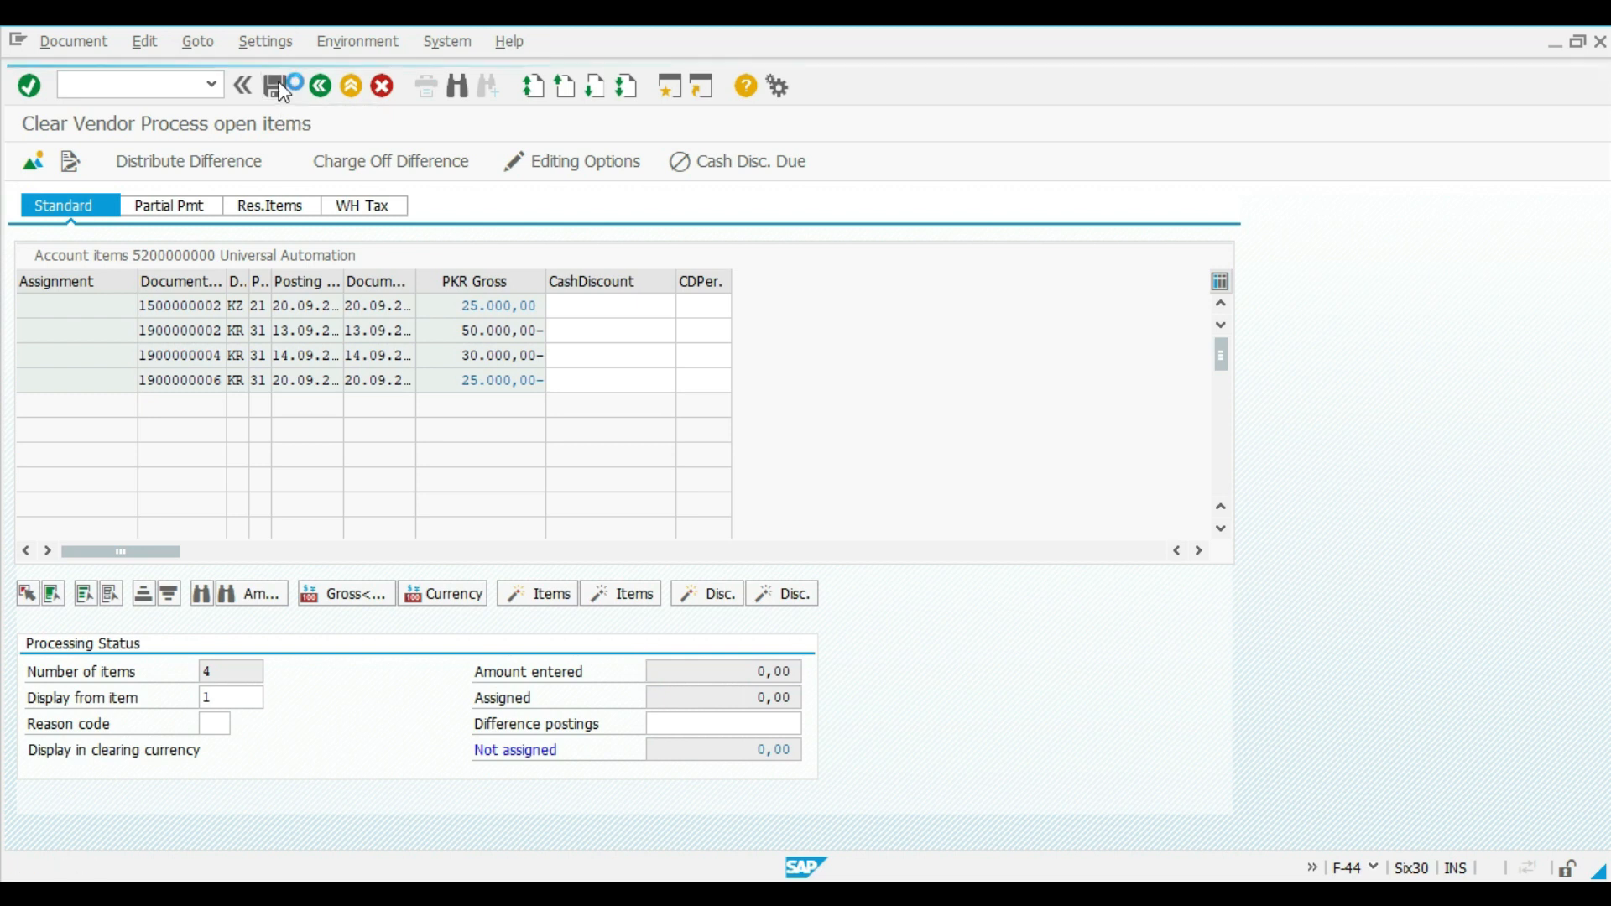
# Switch to the Vendor Line Item Display session and refresh the vendor's item list
pyautogui.moveTo(1004, 832)
pyautogui.click(1087, 789)
pyautogui.click(50, 41)
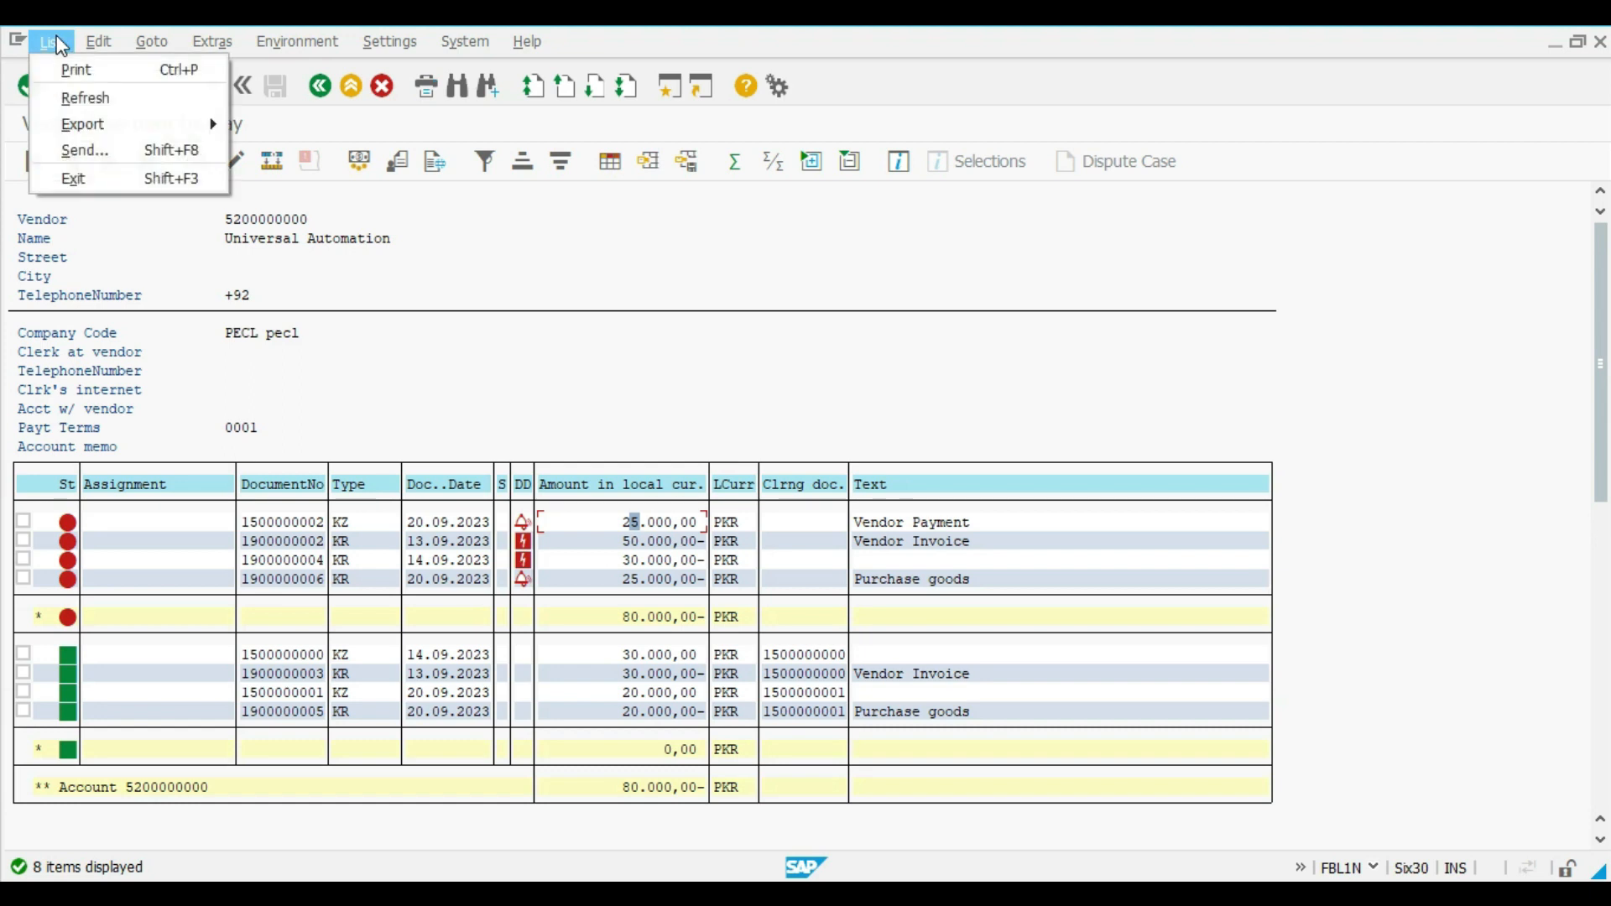
pyautogui.click(79, 93)
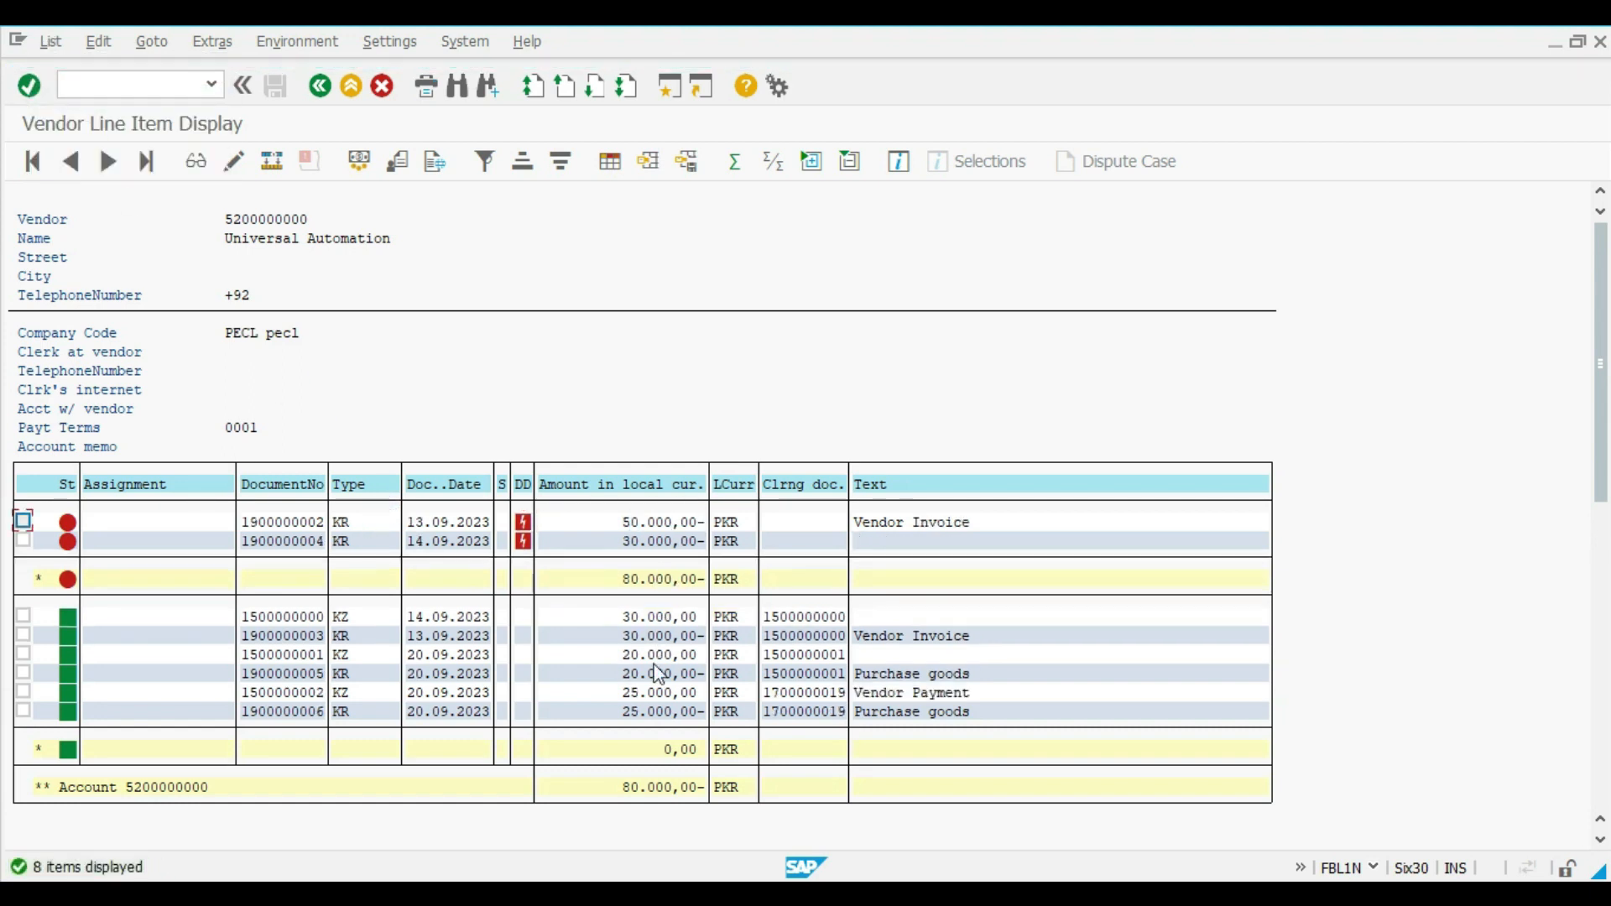
# Examine the status, amounts, document numbers and clearing document of the 25.000,00 PKR vendor payment and purchase invoice
pyautogui.click(630, 690)
pyautogui.click(631, 712)
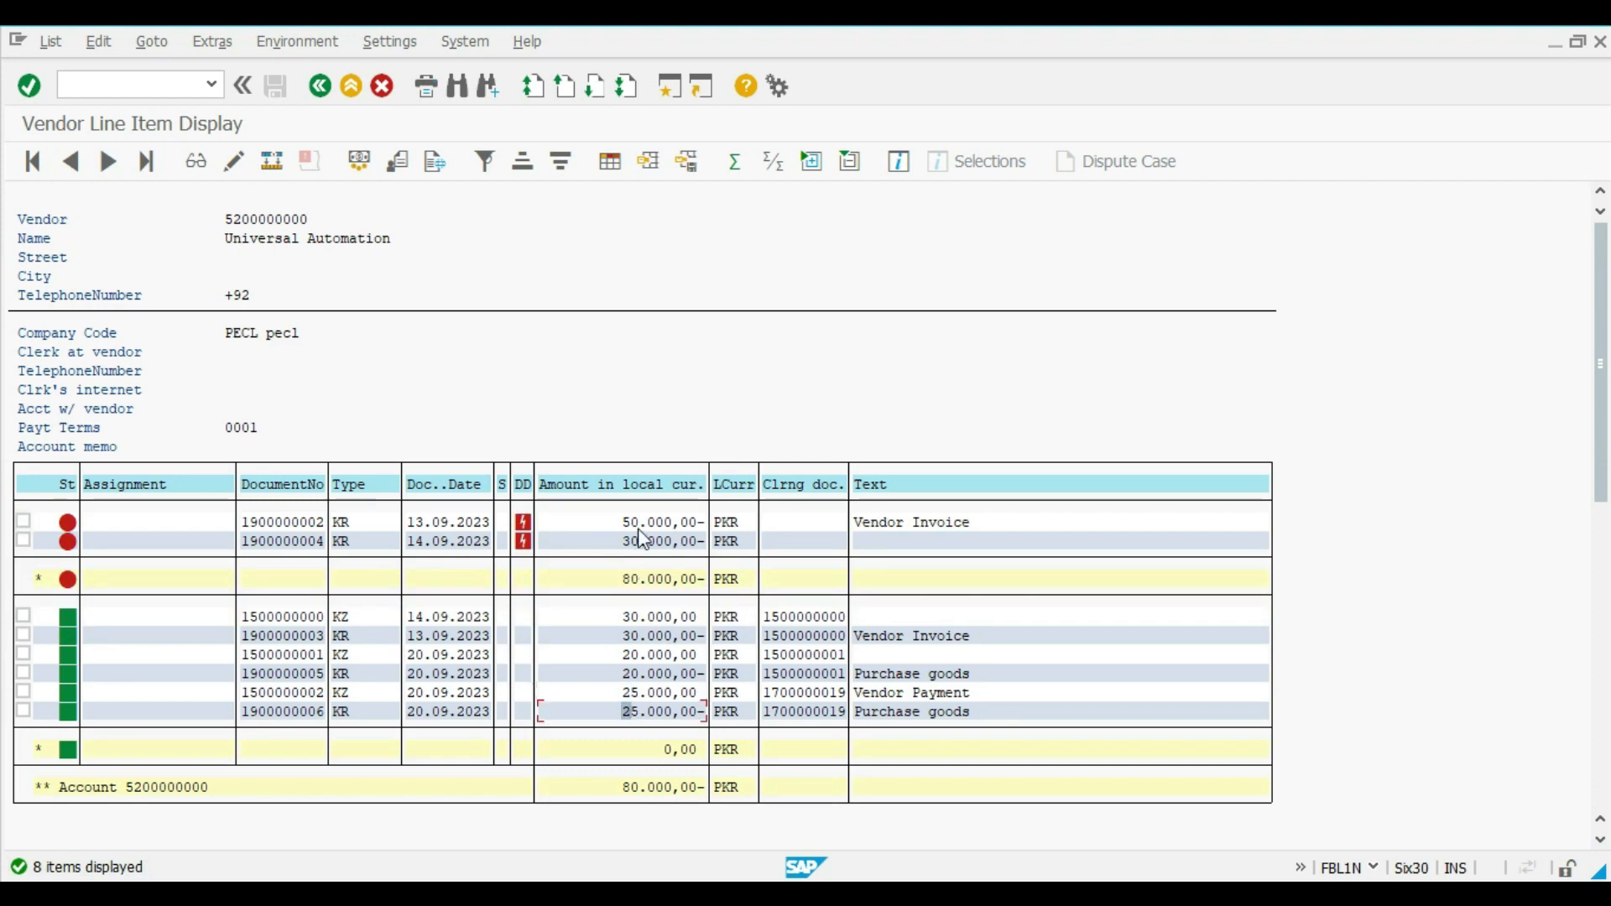
pyautogui.click(633, 692)
pyautogui.click(776, 693)
pyautogui.click(845, 712)
pyautogui.click(794, 712)
pyautogui.press('Up')
pyautogui.click(322, 695)
pyautogui.click(775, 693)
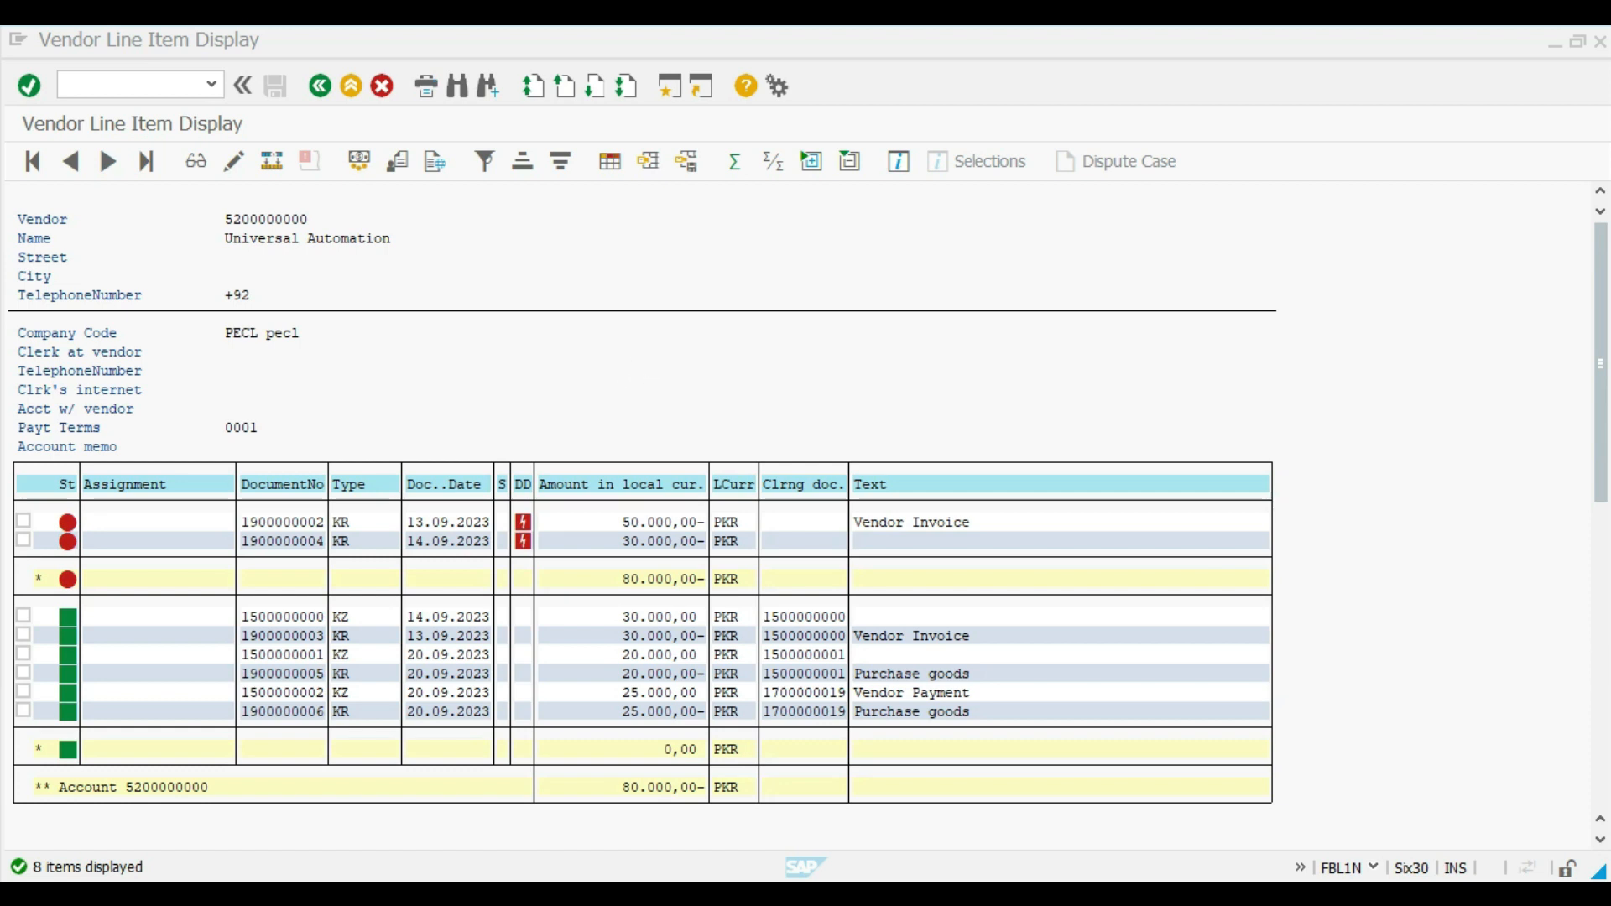
# Switch to the SAP FICO Training workbook in Excel and review the transaction codes from FB60 to FK10N on the Class 15 sheet
pyautogui.hotkey('alt', 'Tab')
pyautogui.moveTo(221, 370); pyautogui.dragTo(615, 364)
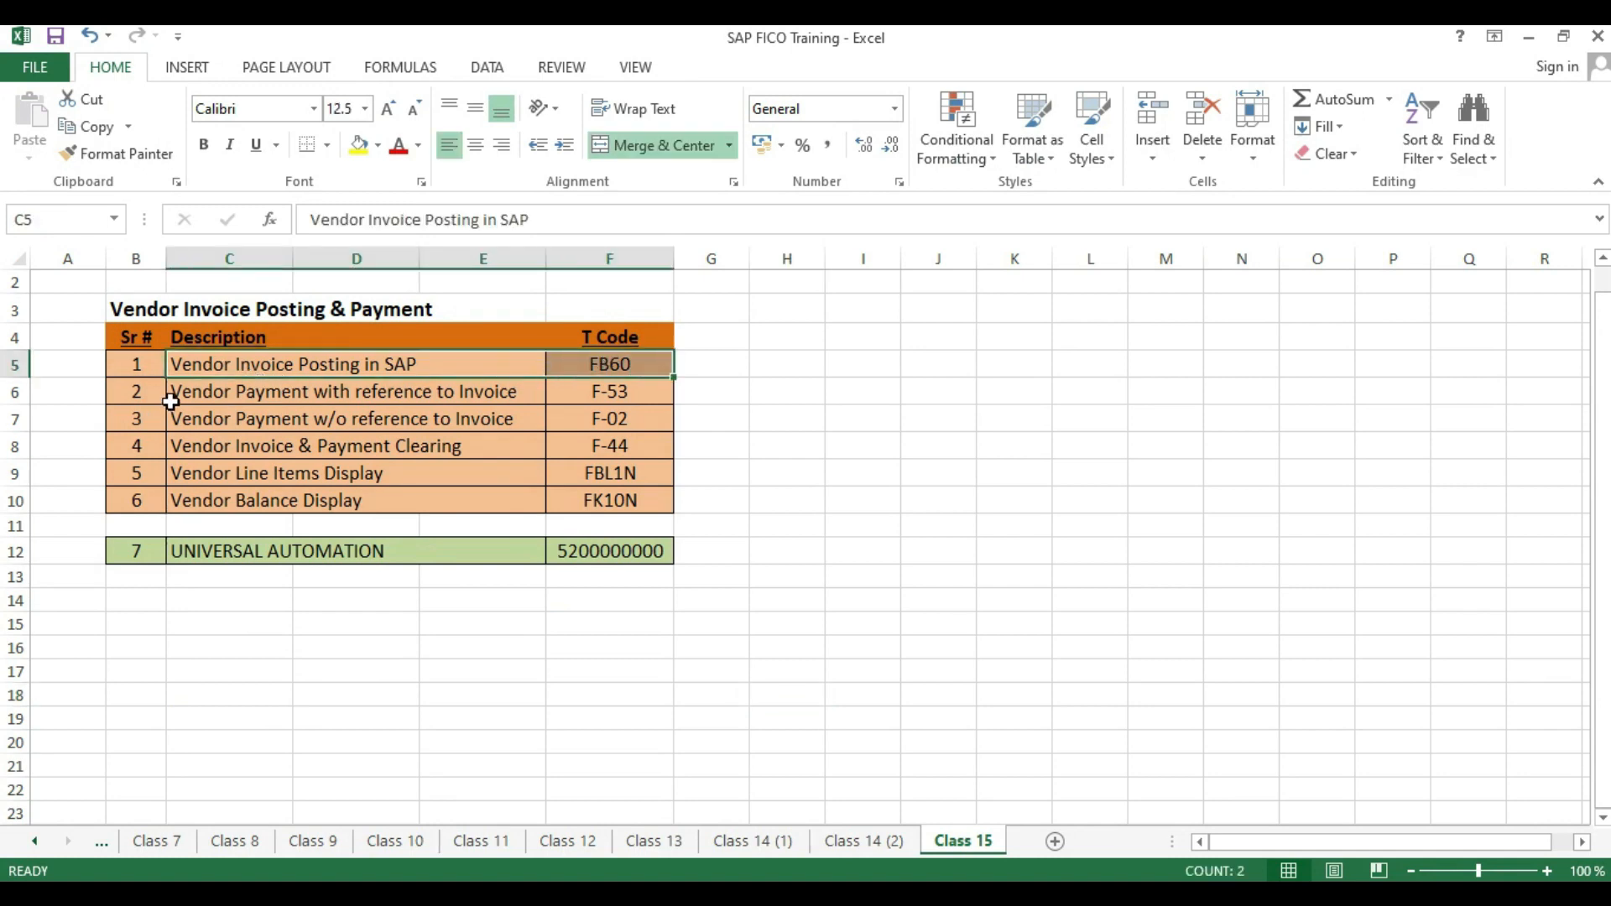
pyautogui.click(614, 390)
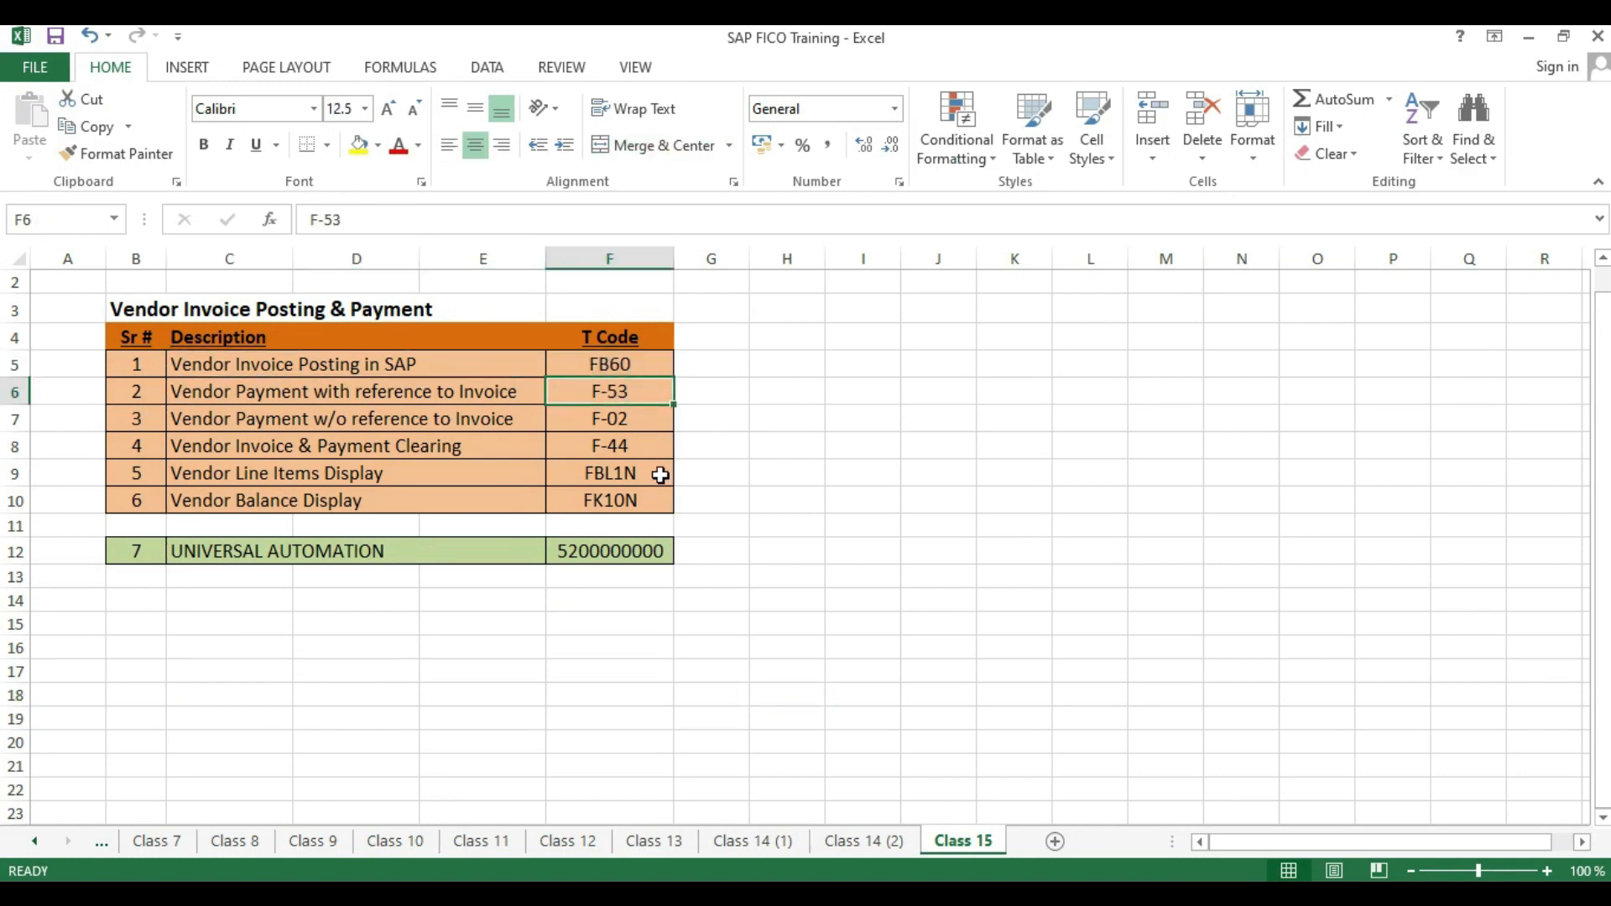
pyautogui.click(634, 421)
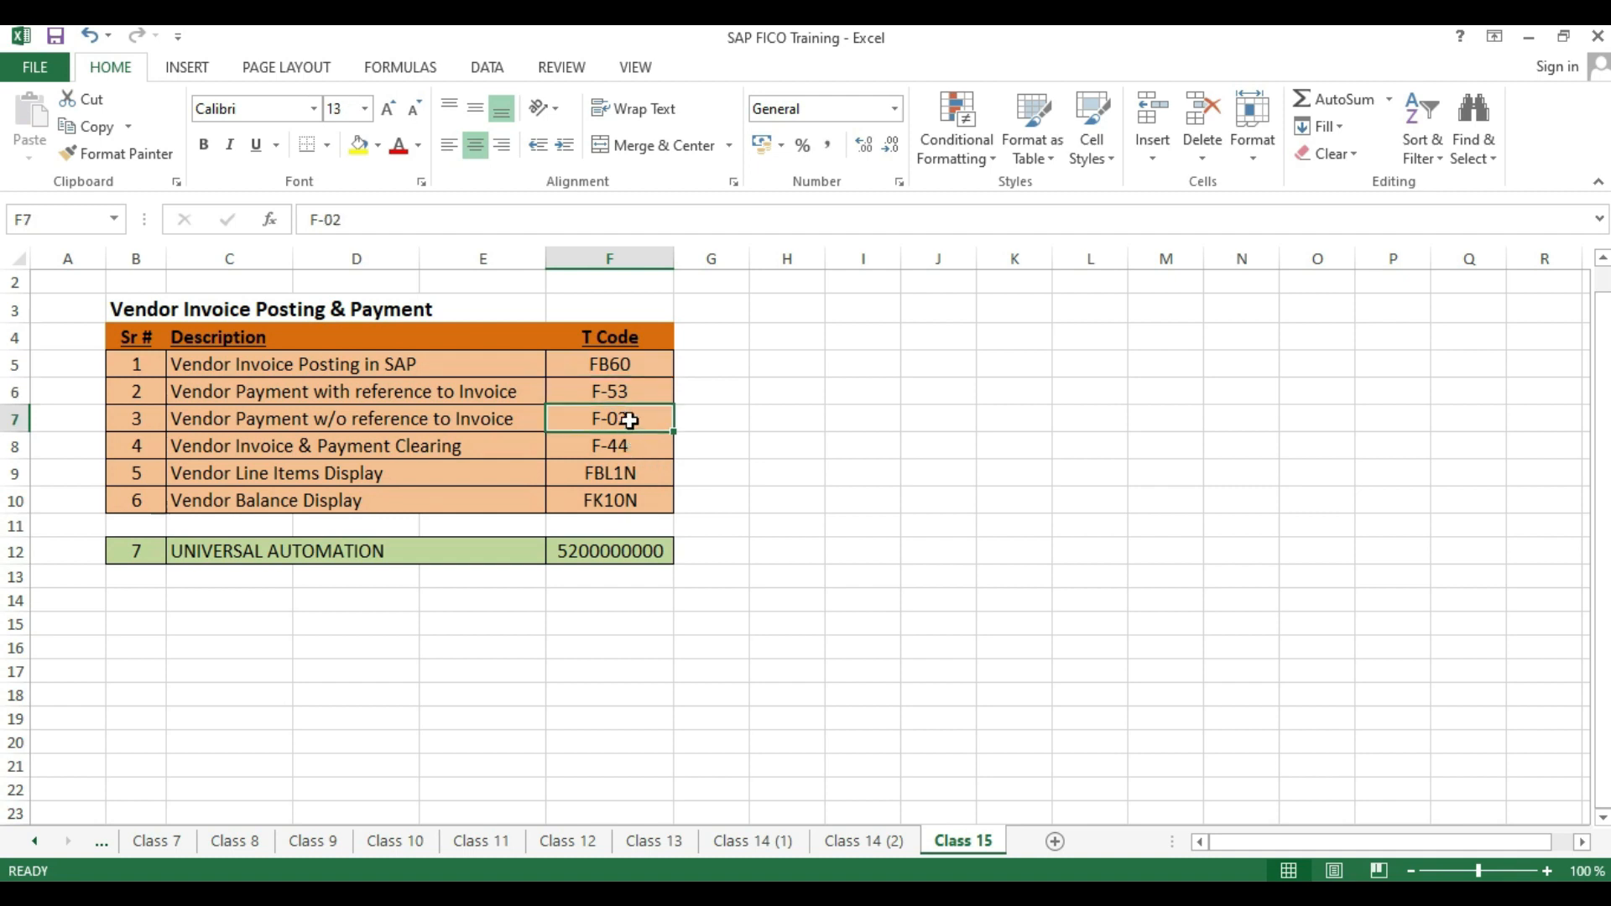
pyautogui.click(631, 446)
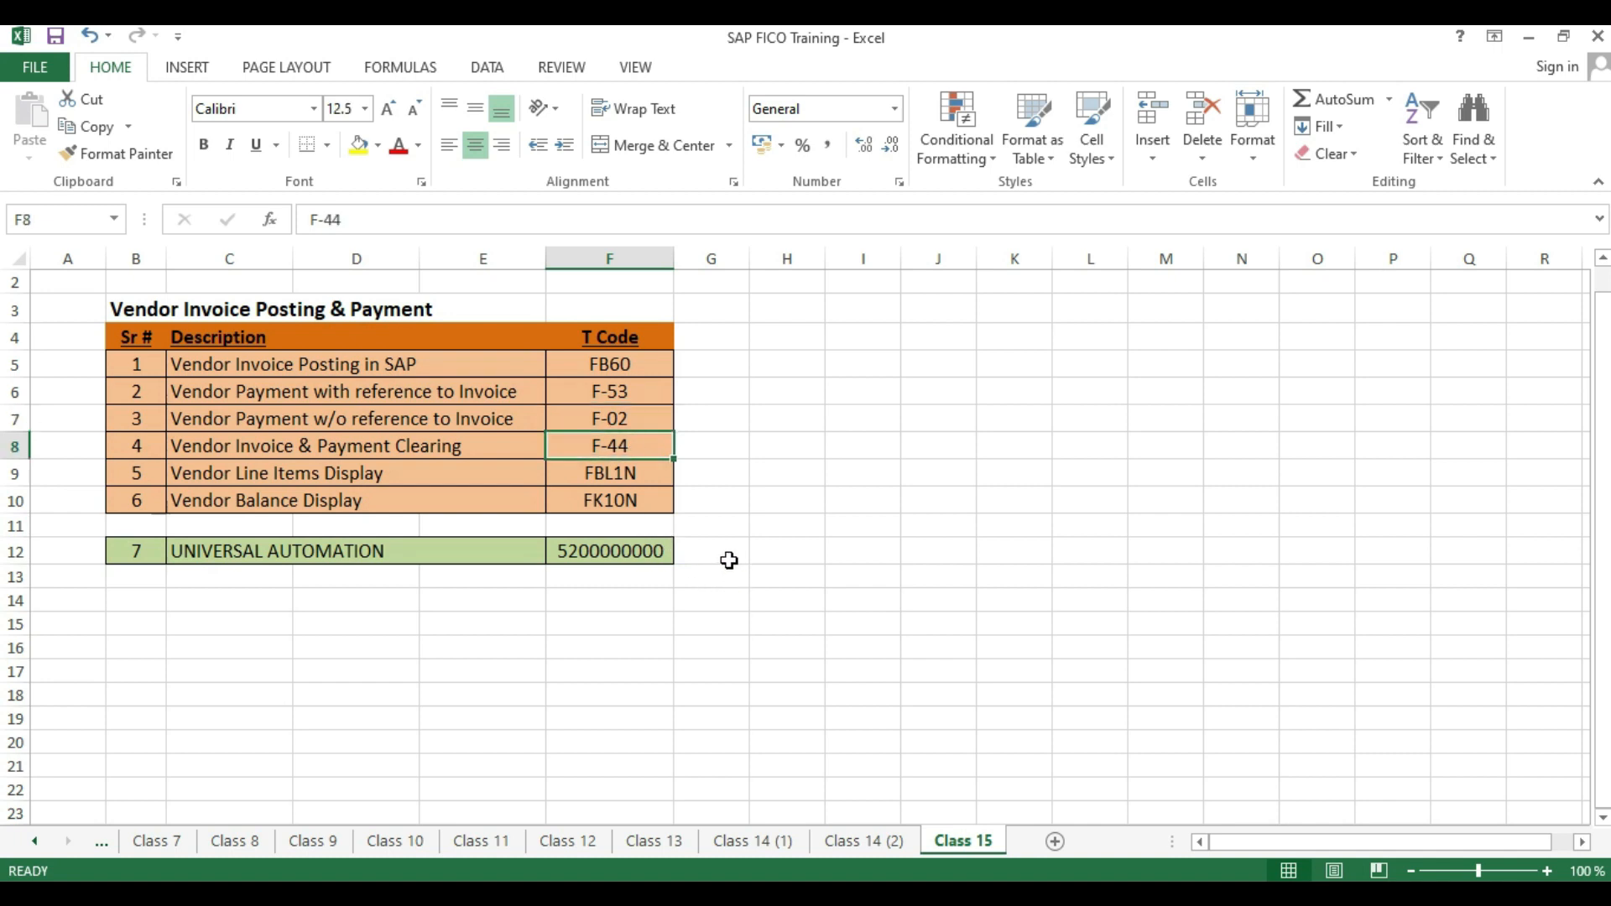
pyautogui.click(634, 480)
pyautogui.click(638, 502)
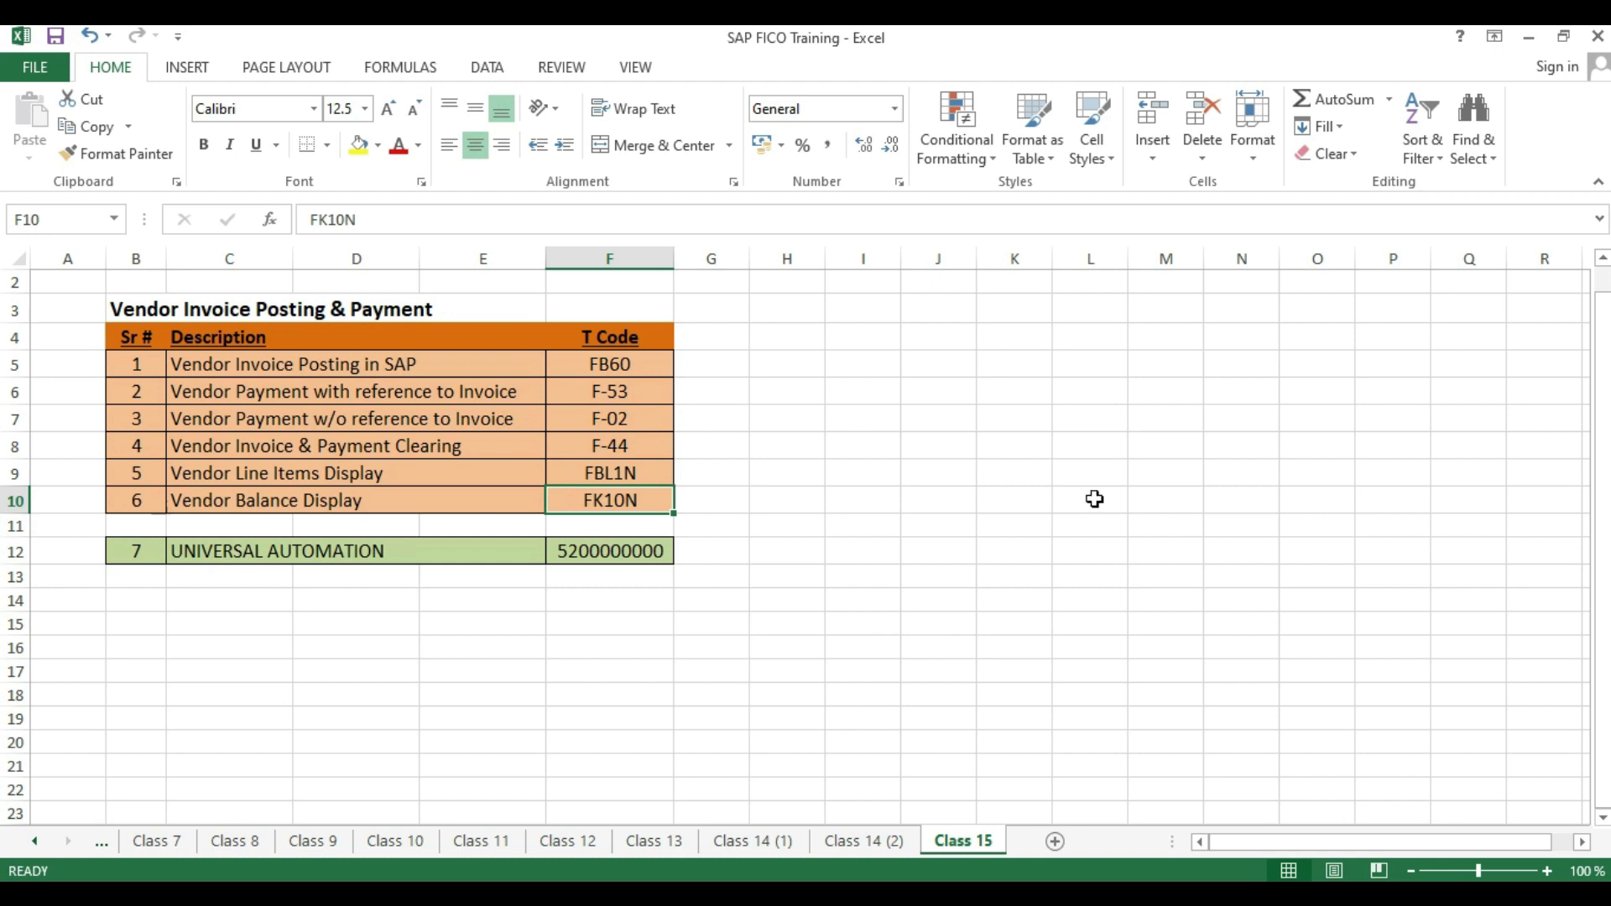
pyautogui.hotkey('alt', 'Tab')
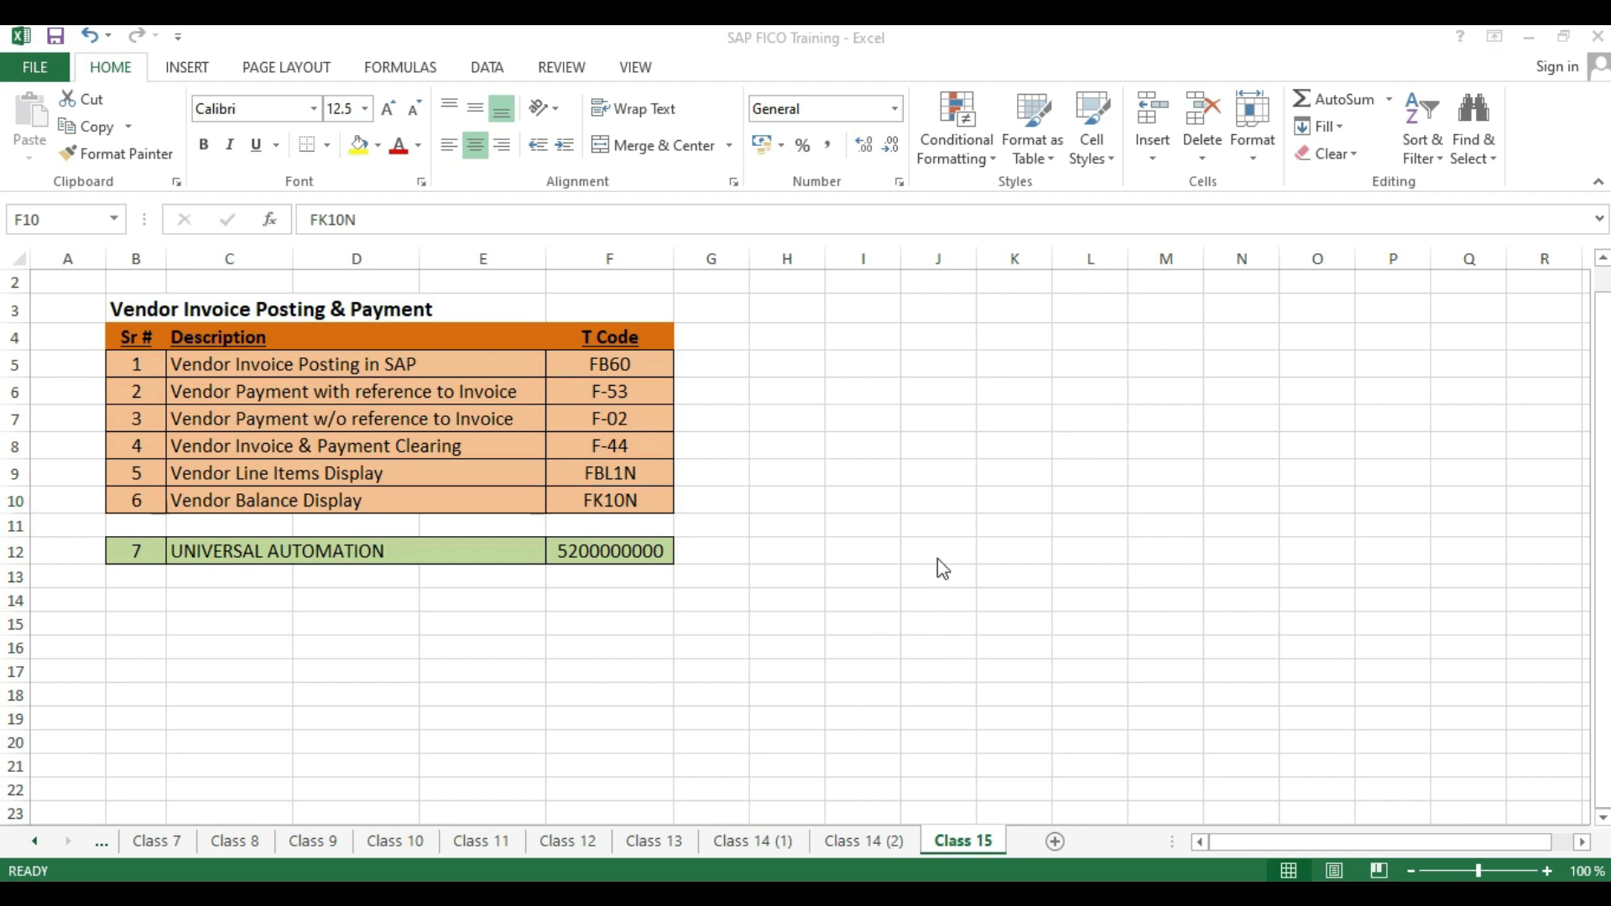